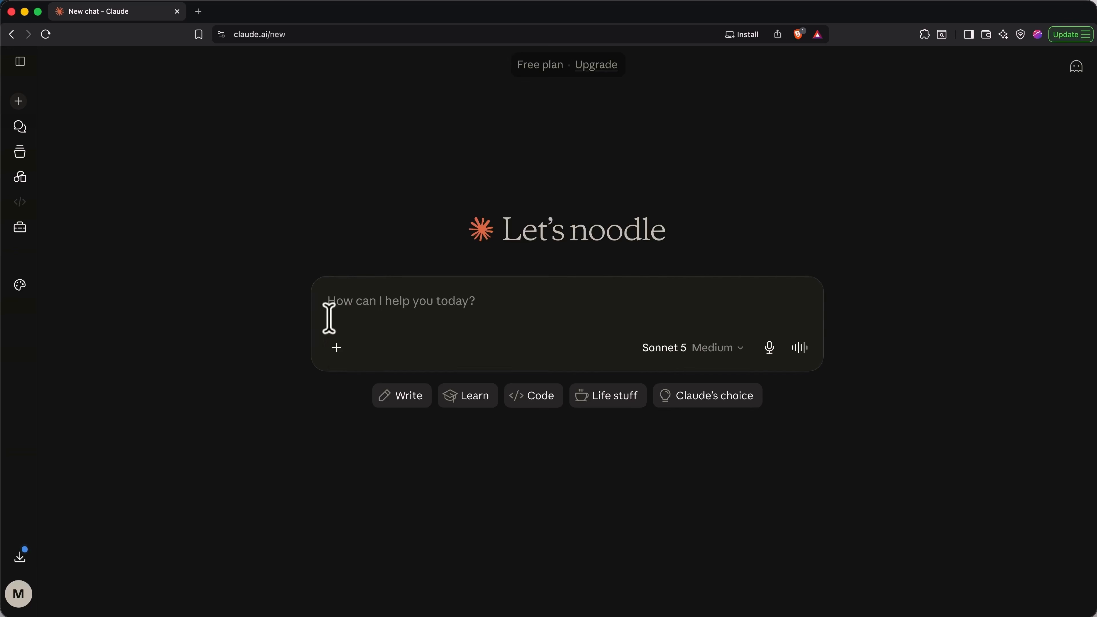
- Attach wax-supplier-pricelist.pdf from the 01 Amberlight Assets folder to the new chat
left_click(340, 357)
left_click(431, 385)
left_click(466, 166)
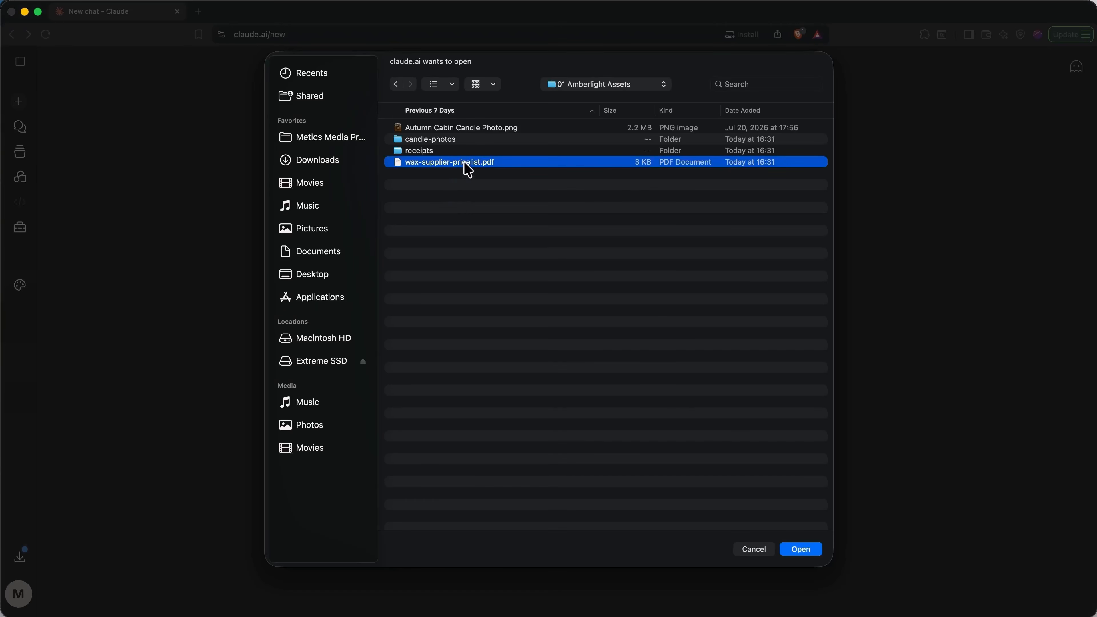
double_click(467, 163)
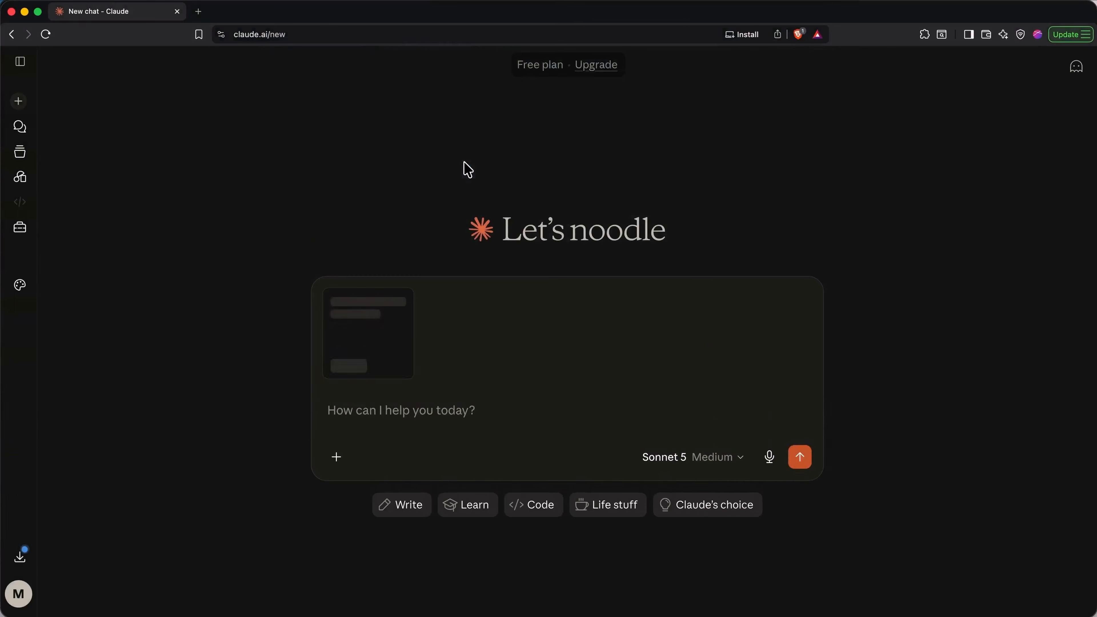
- Tell Claude this is a candle wax supplier's price list, ask for a short summary table and the cheapest option per kilogram, and review the answer
type("This is a")
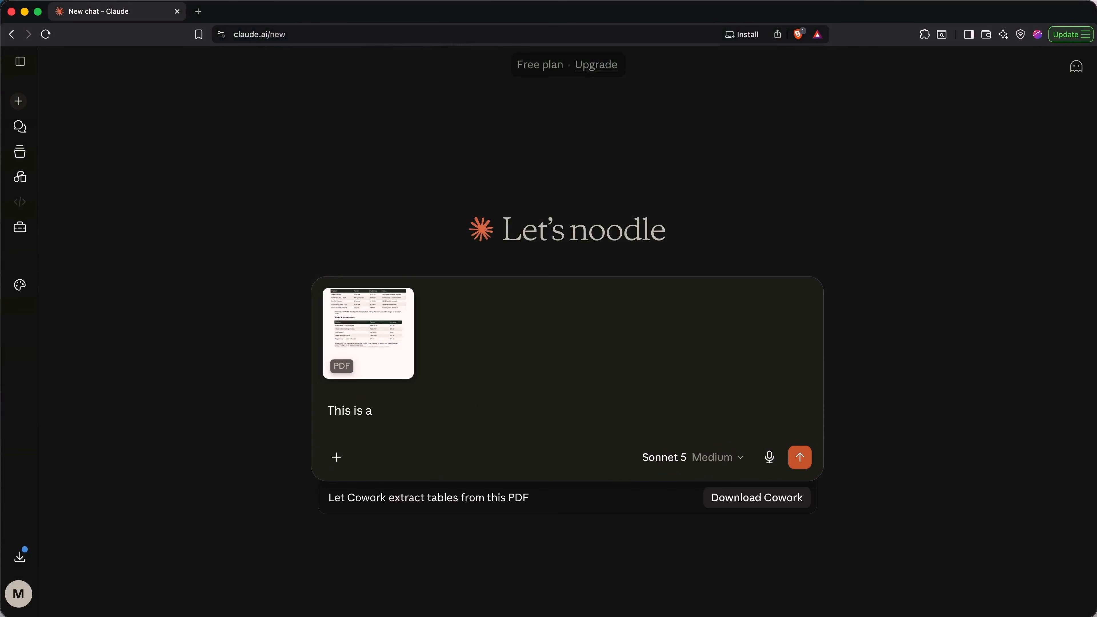
type(" price list from a candle wax supp")
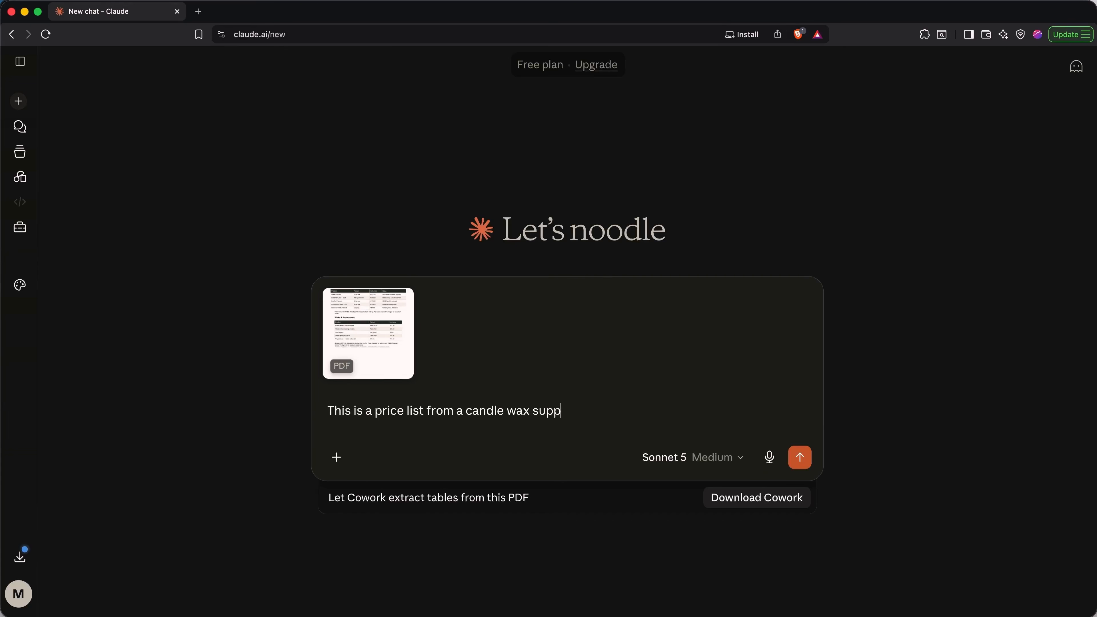
type("lier. Summarize it in a short tabl")
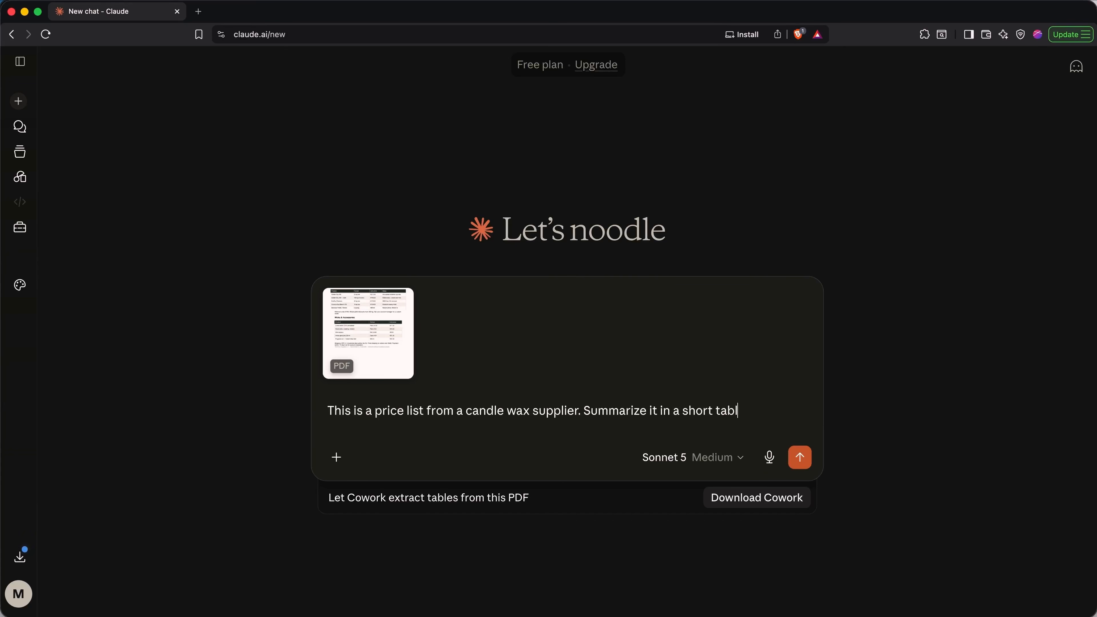
type("e and tell me which option is th")
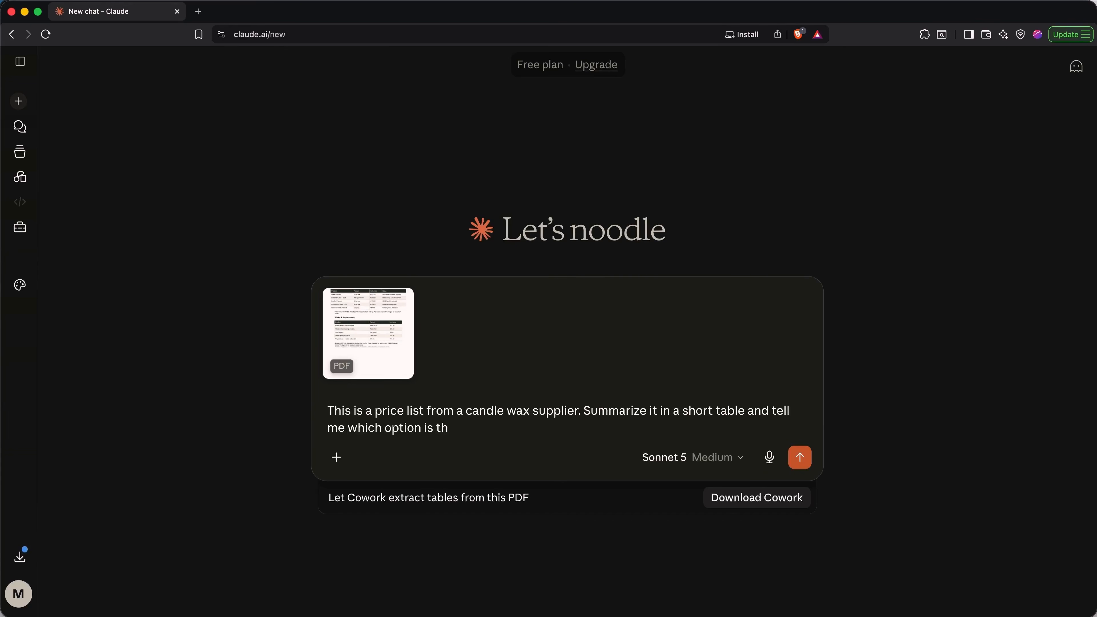
type("e cheapest per kilogram.")
key("Return")
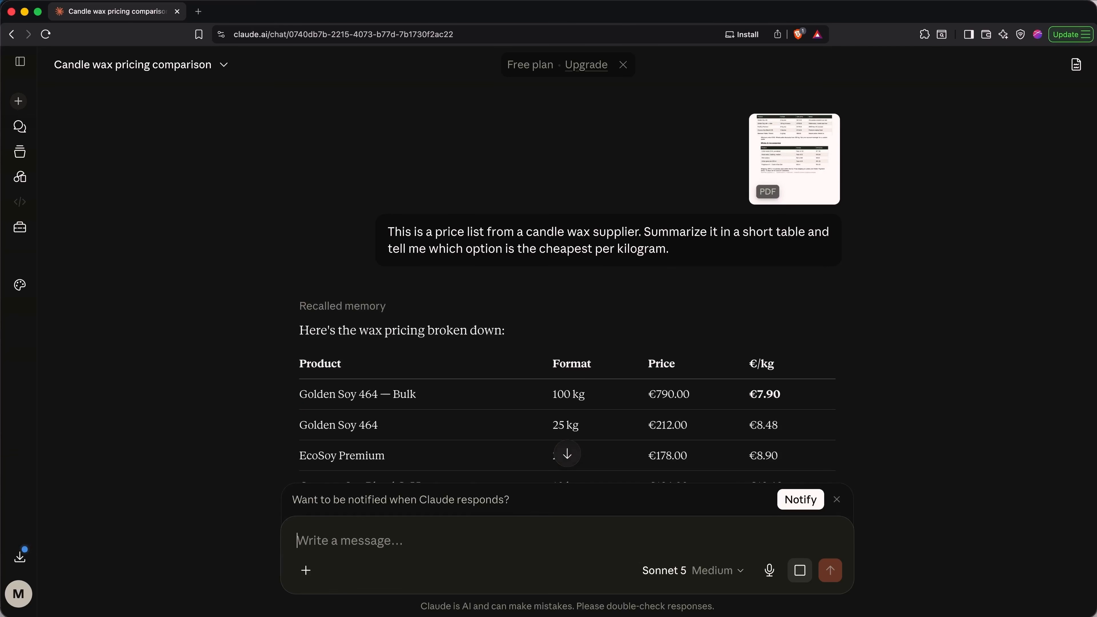
scroll(860, 410, "down", 4)
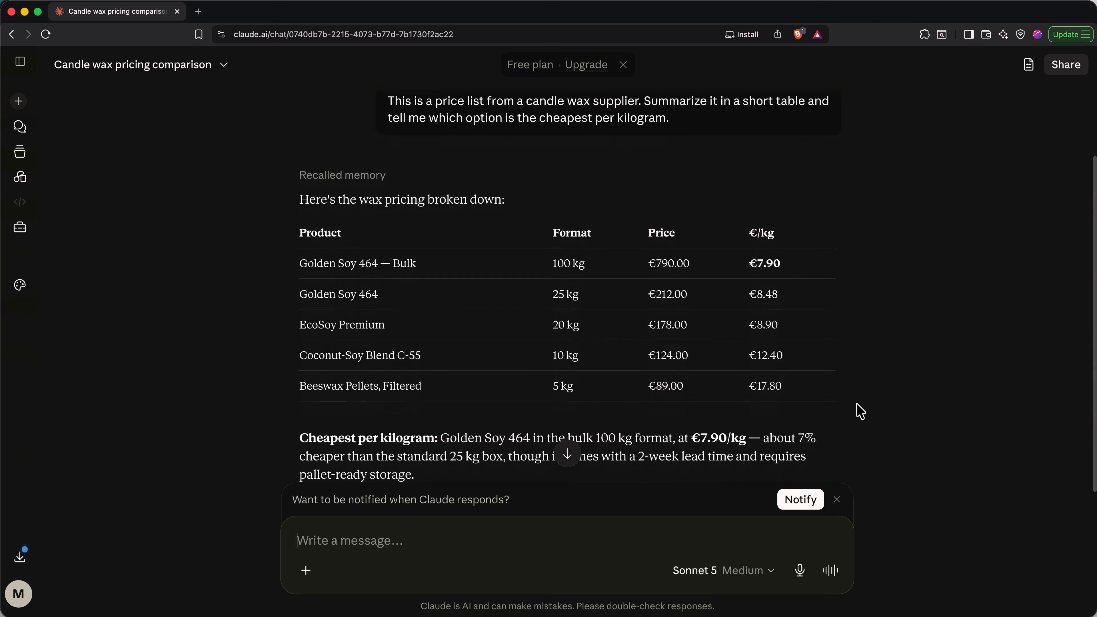
scroll(860, 410, "down", 3)
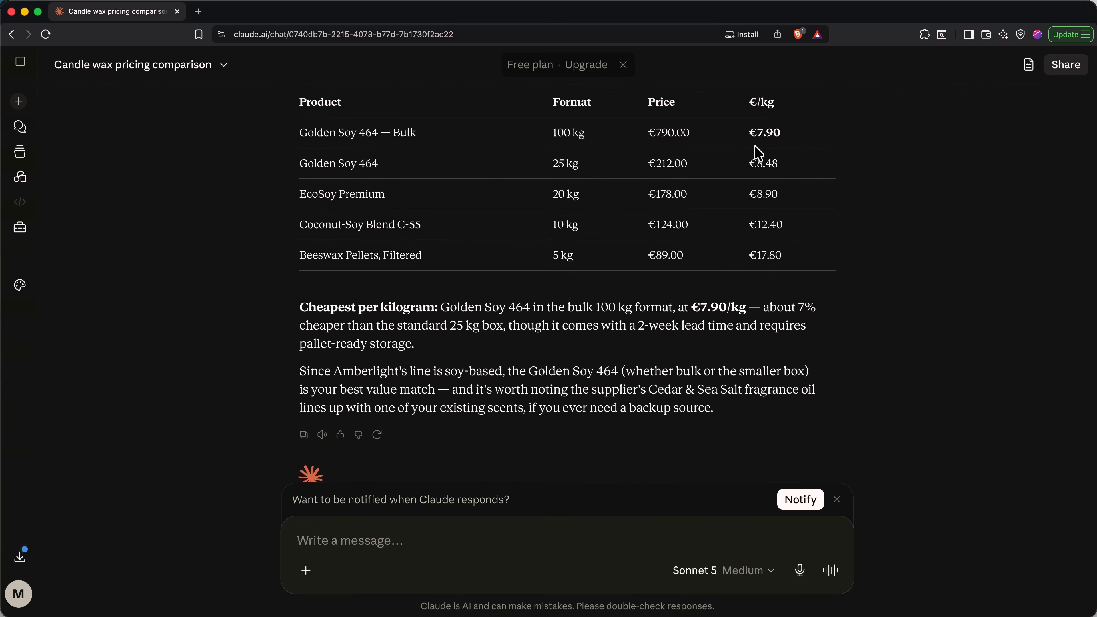
- Preview Autumn Cabin Candle Photo.png and attach it to the next message in the wax pricing chat
left_click(306, 571)
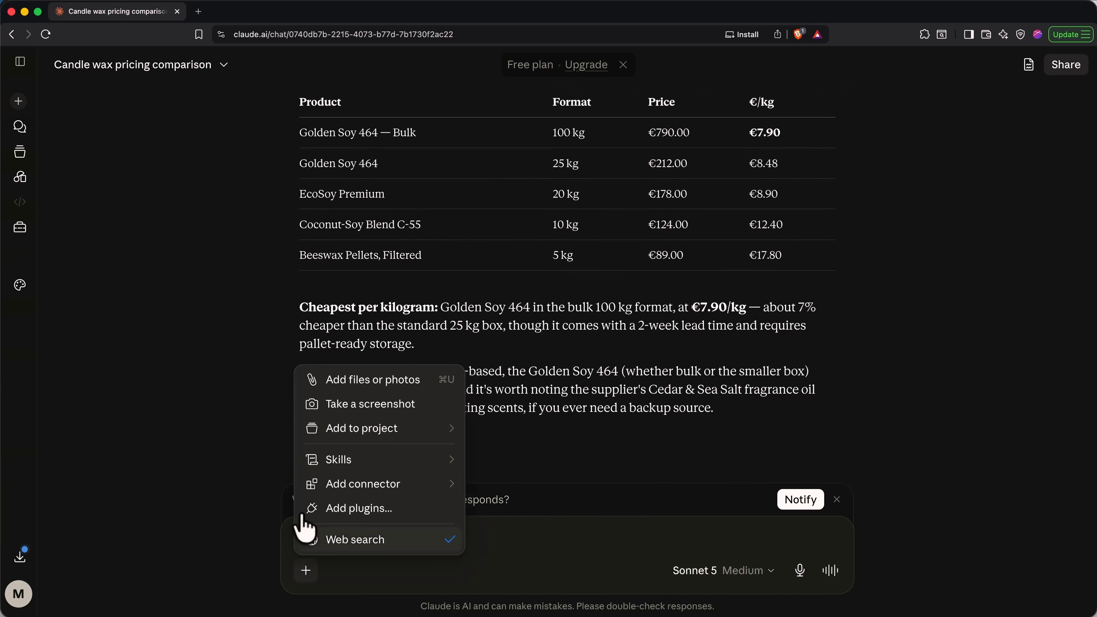
left_click(423, 388)
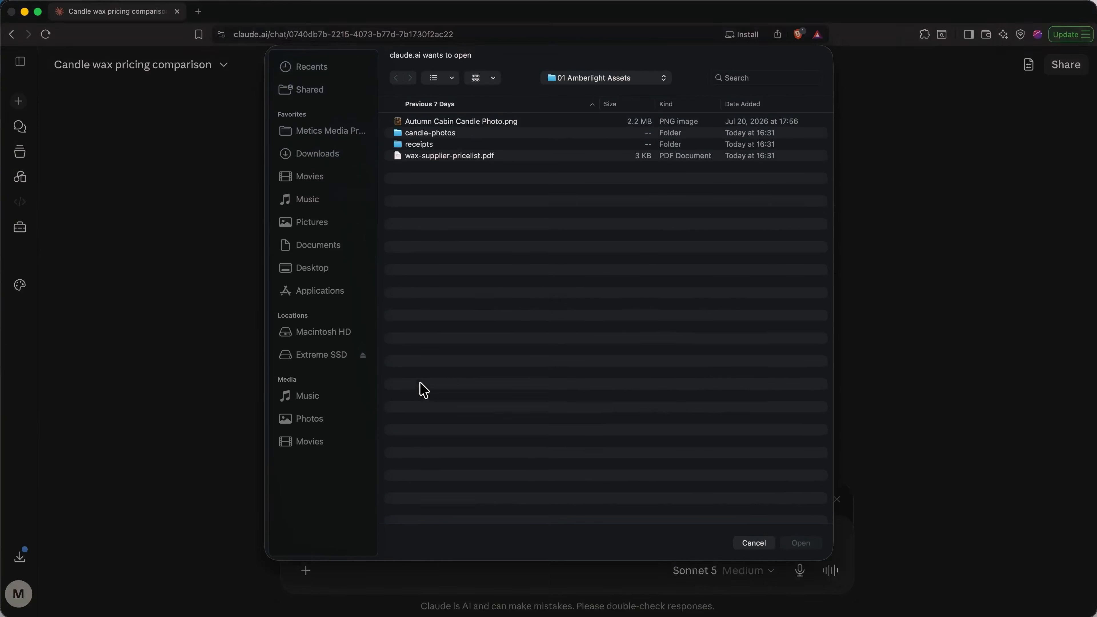
left_click(505, 129)
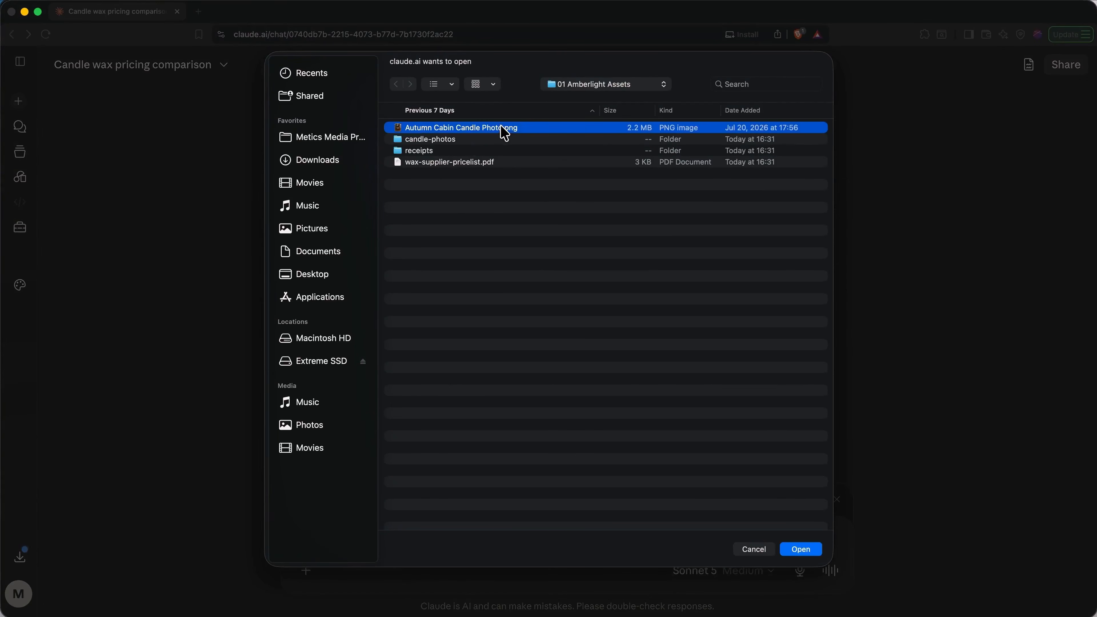
key("space")
key("space")
key("Return")
- Ask "What would you improve about this product photo to make it sell better online?" and read through the reply
left_click(380, 545)
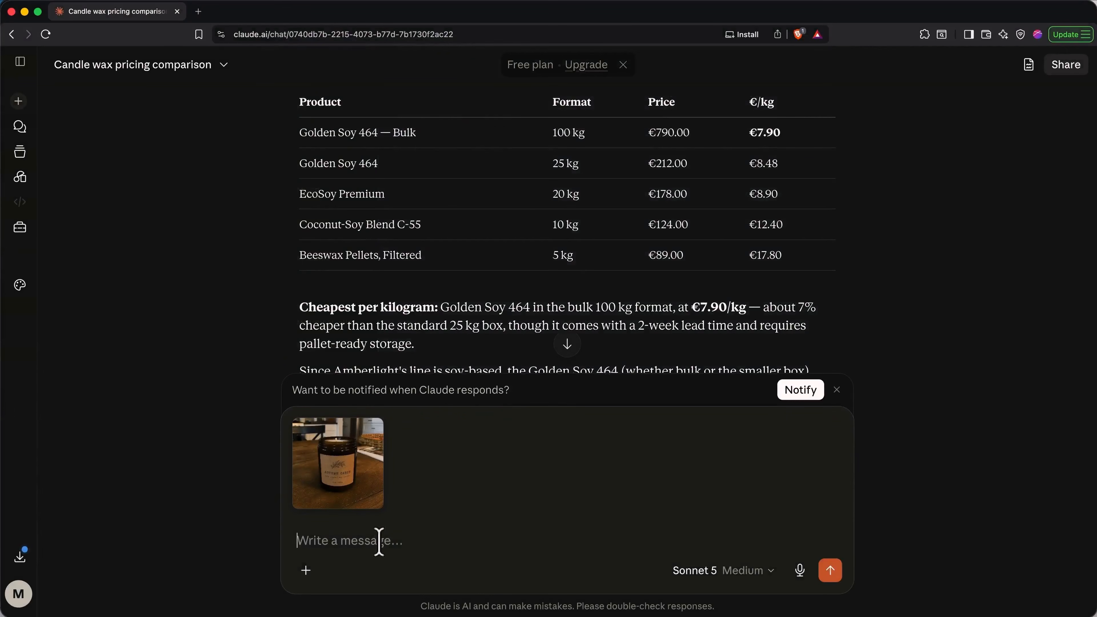
type("What would you improve about this produ")
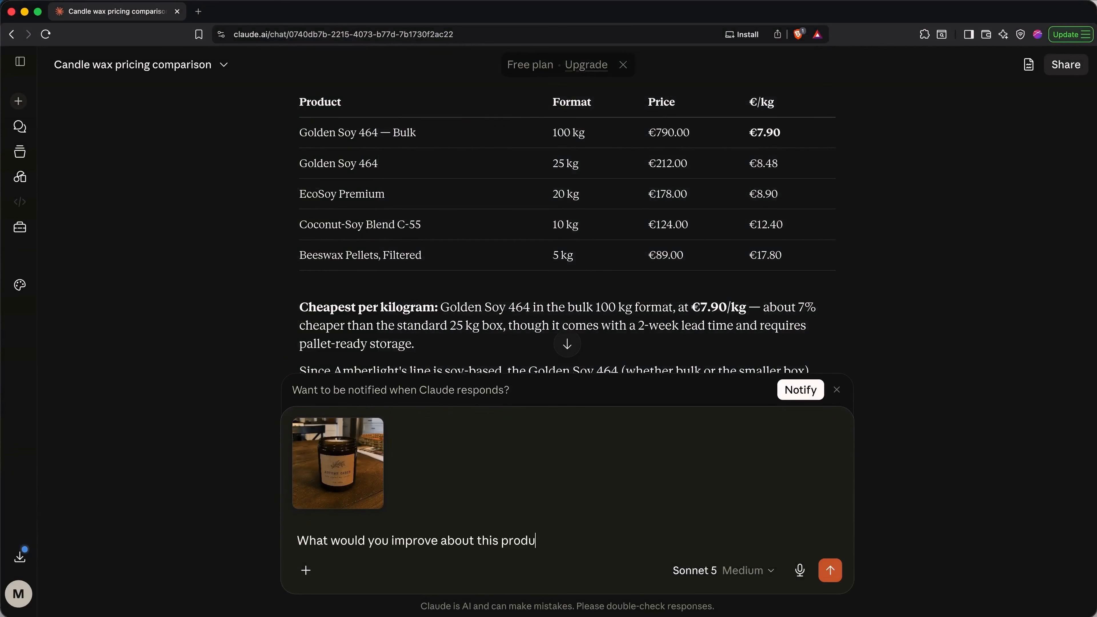
type("ct photo to make it sell better online?")
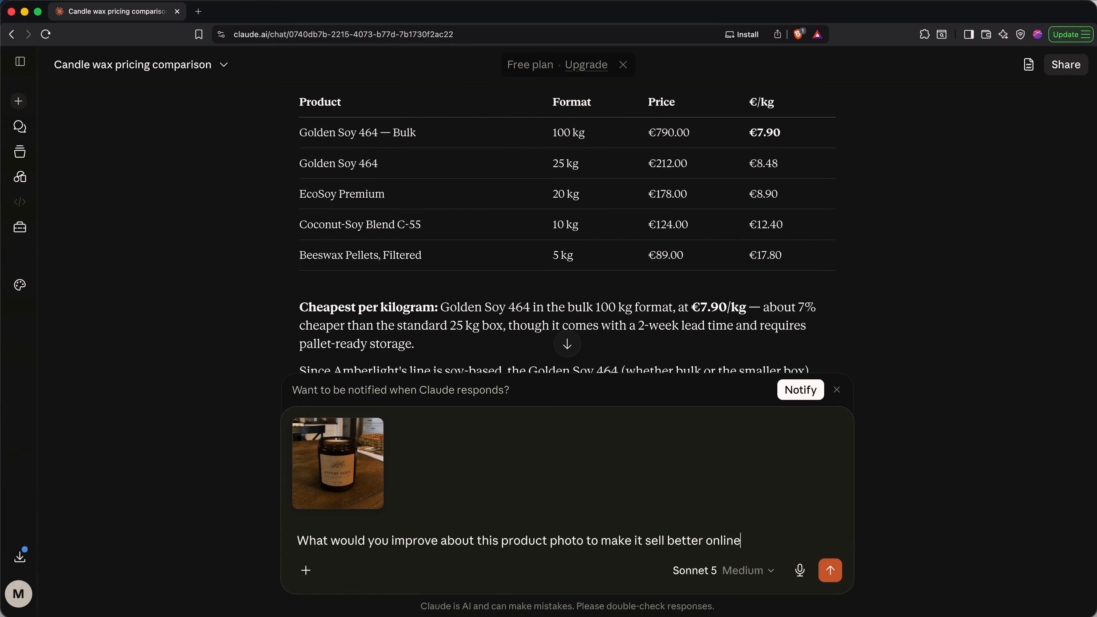
key("Return")
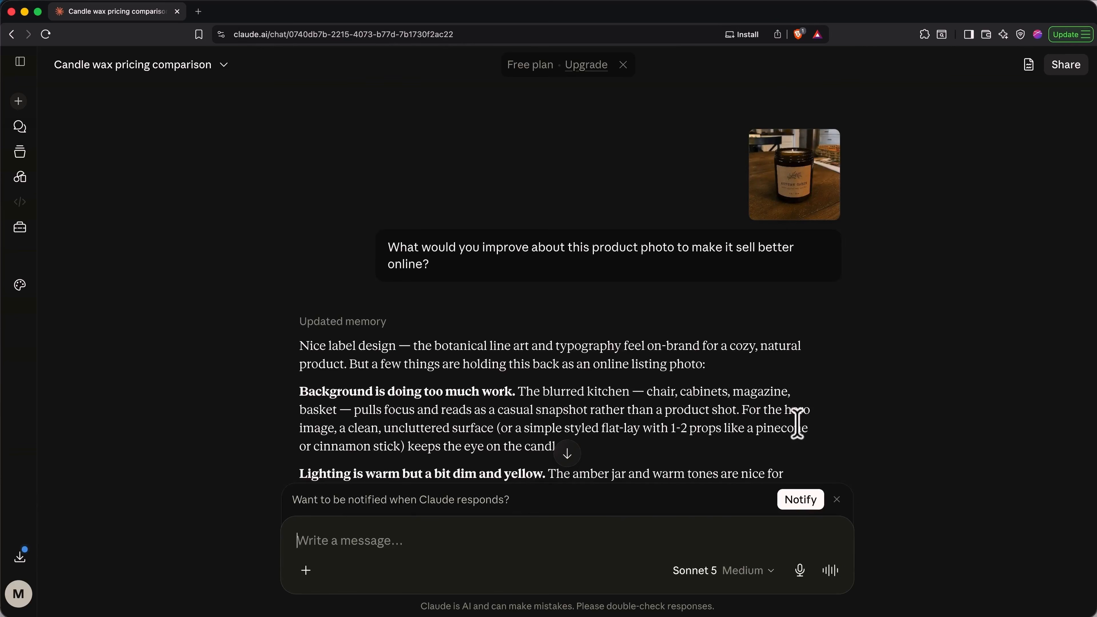
scroll(797, 424, "down", 5)
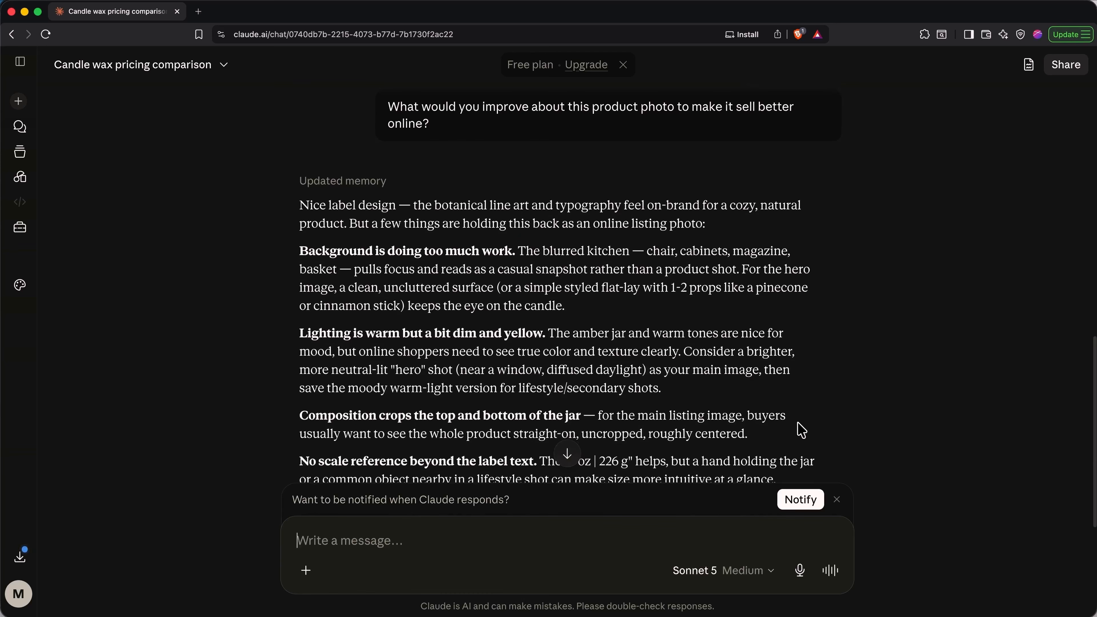
scroll(802, 430, "up", 3)
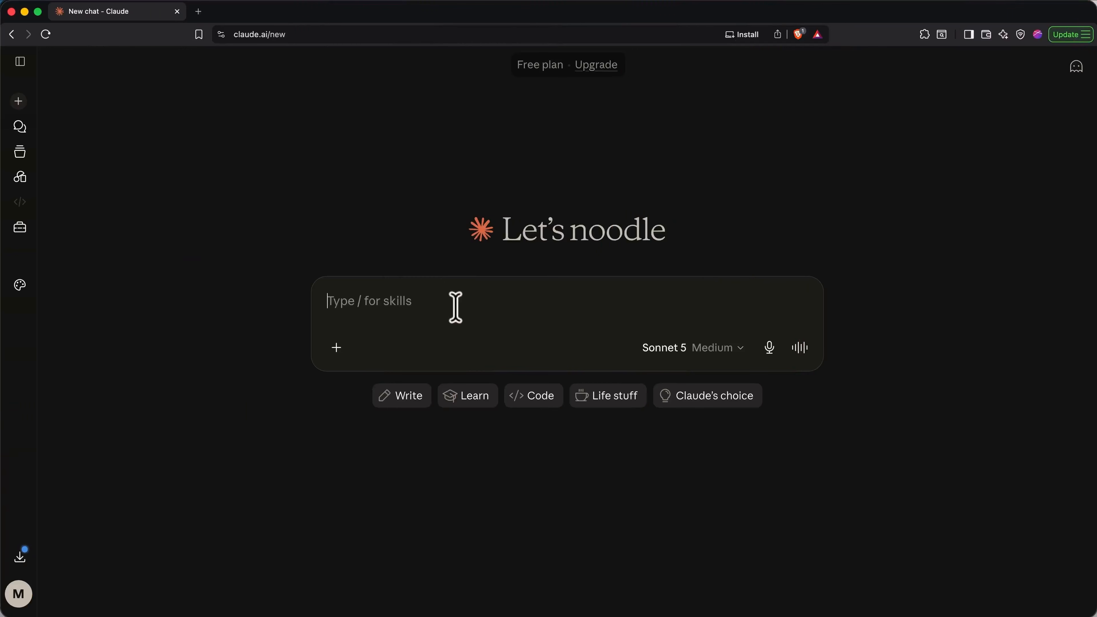
- In a new chat, check that web search is enabled and ask what people are saying about current candle and home fragrance trends, with sources
type("Sea")
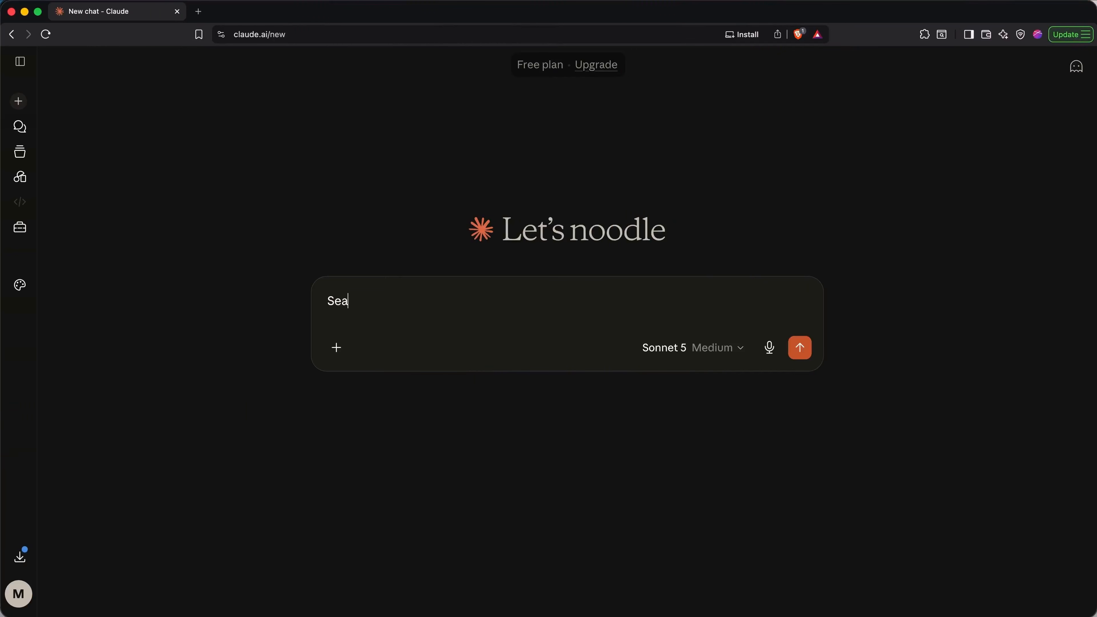
type("rch the web: what are people")
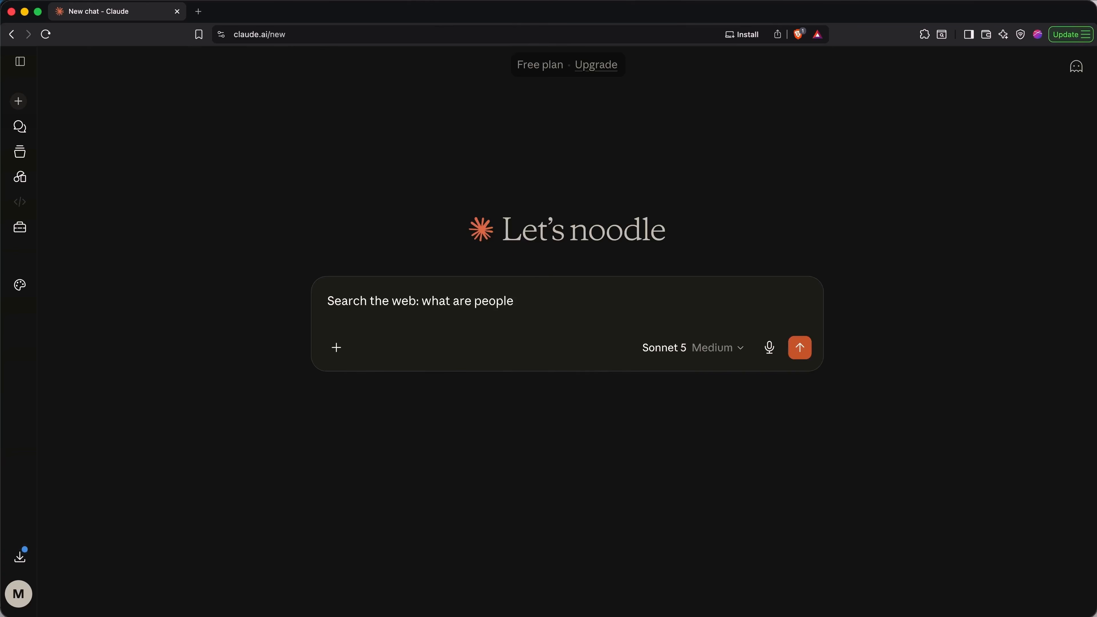
type(" saying about current candle")
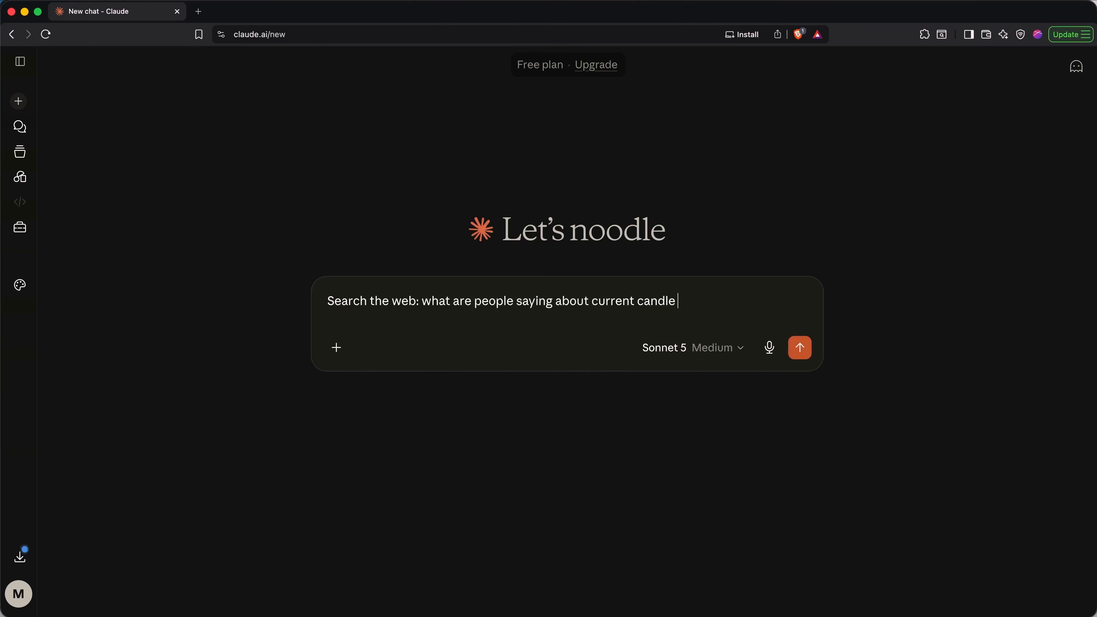
type(" and home fragrance trends? G")
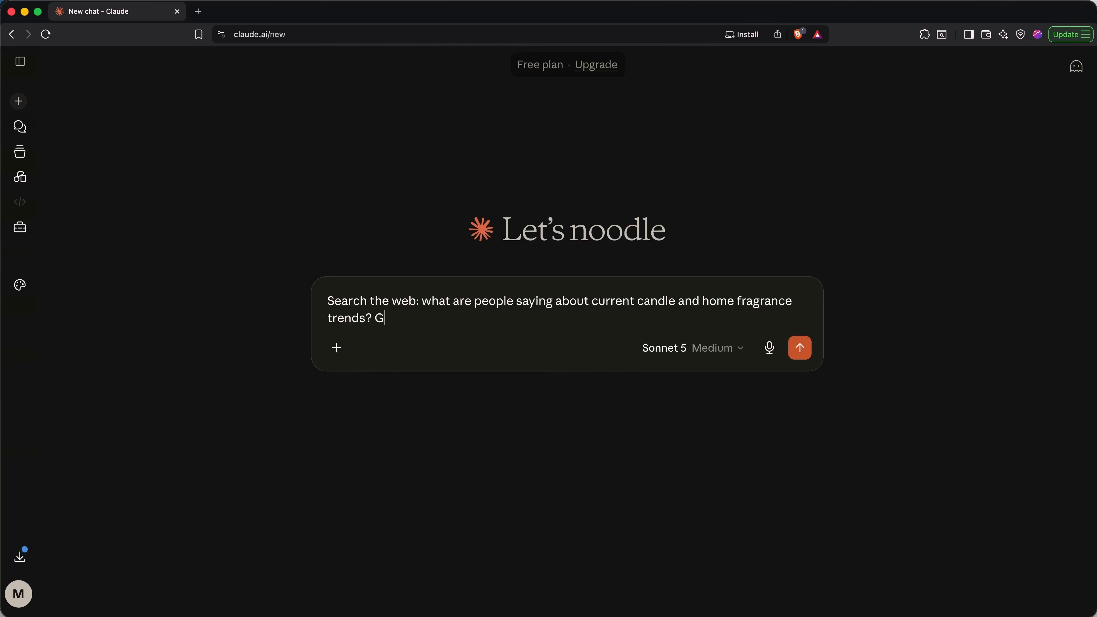
type("ive me sources.")
left_click(343, 354)
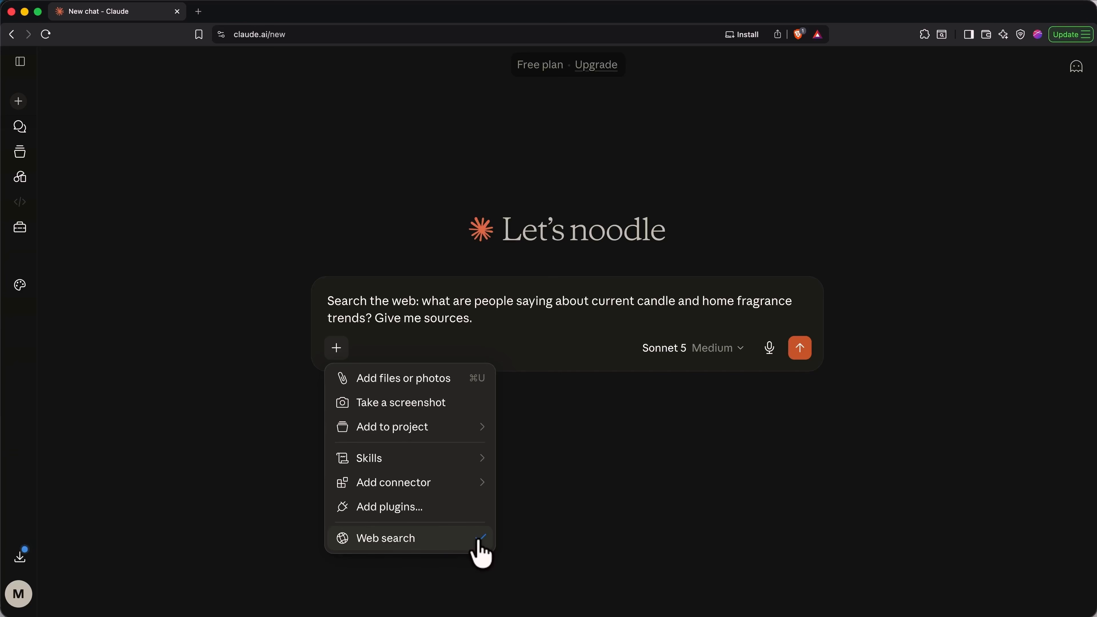
left_click(591, 327)
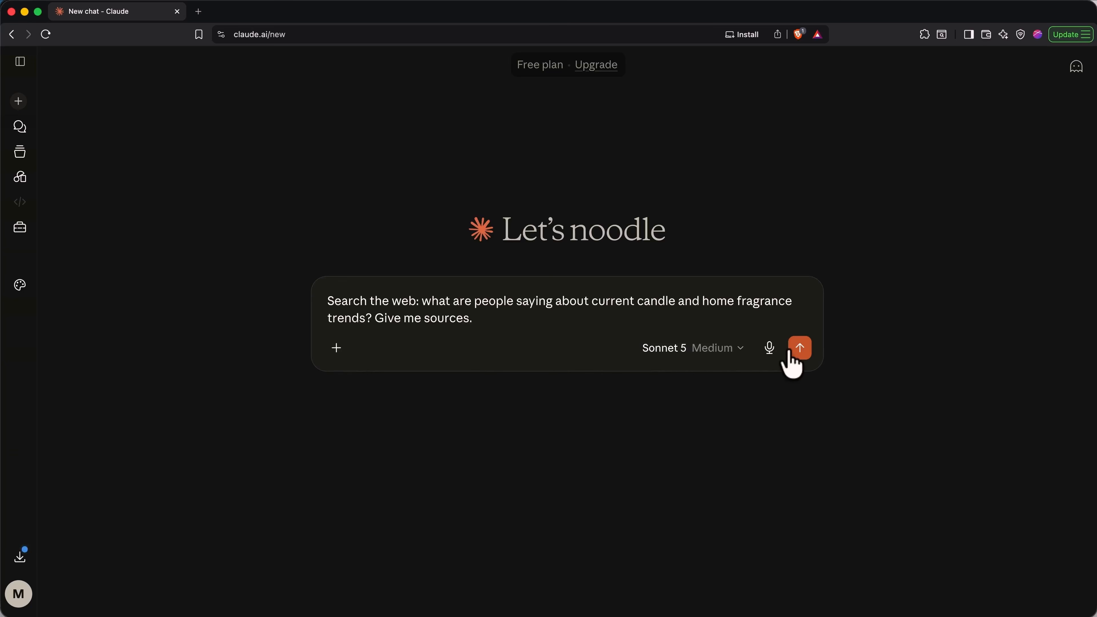
left_click(800, 350)
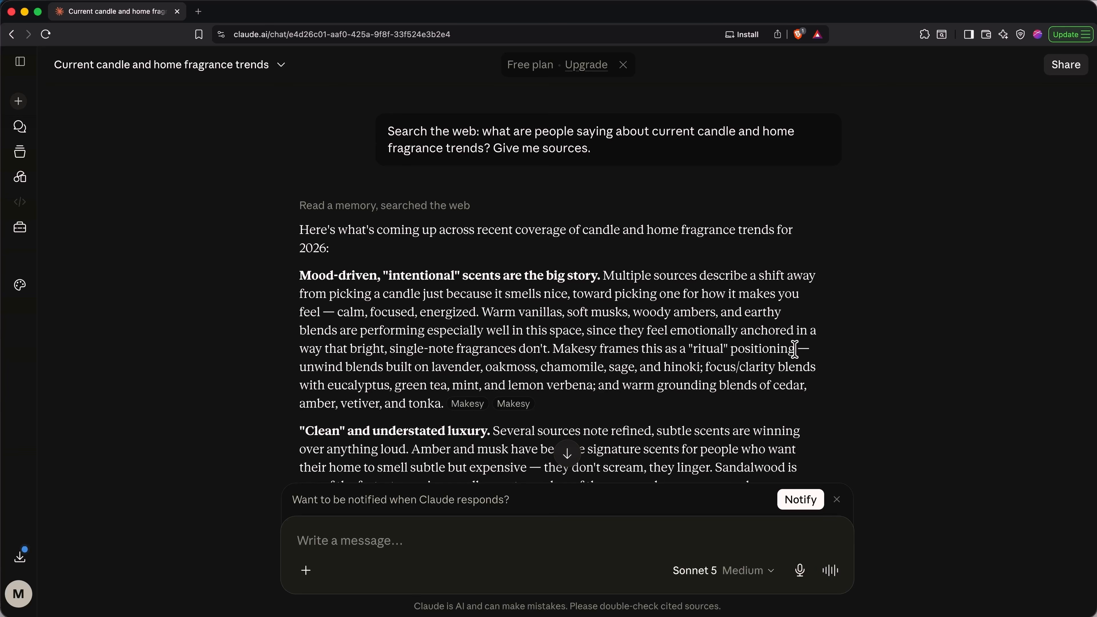
mouse_move(480, 416)
- Upgrade the account to the Pro plan with monthly billing and skip the desktop app download
left_click(19, 595)
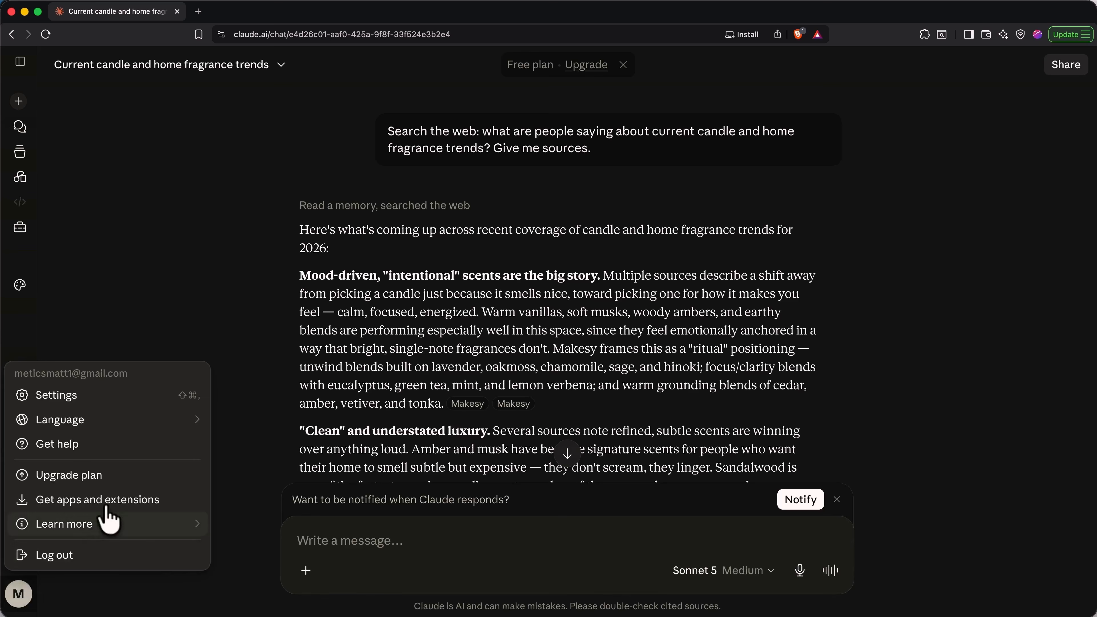
left_click(112, 490)
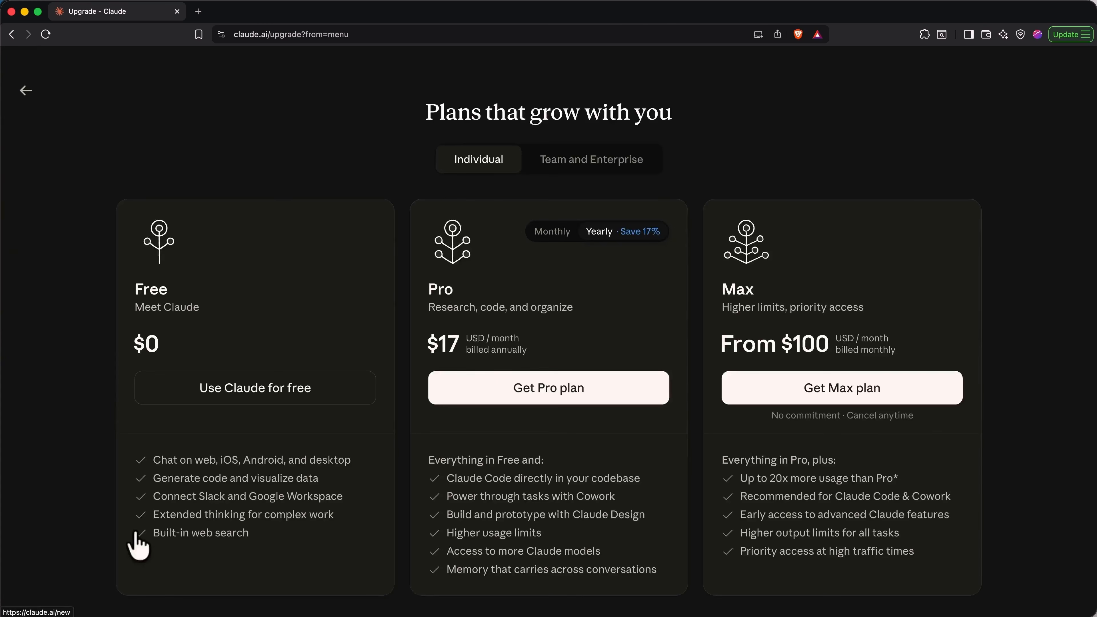
left_click(552, 235)
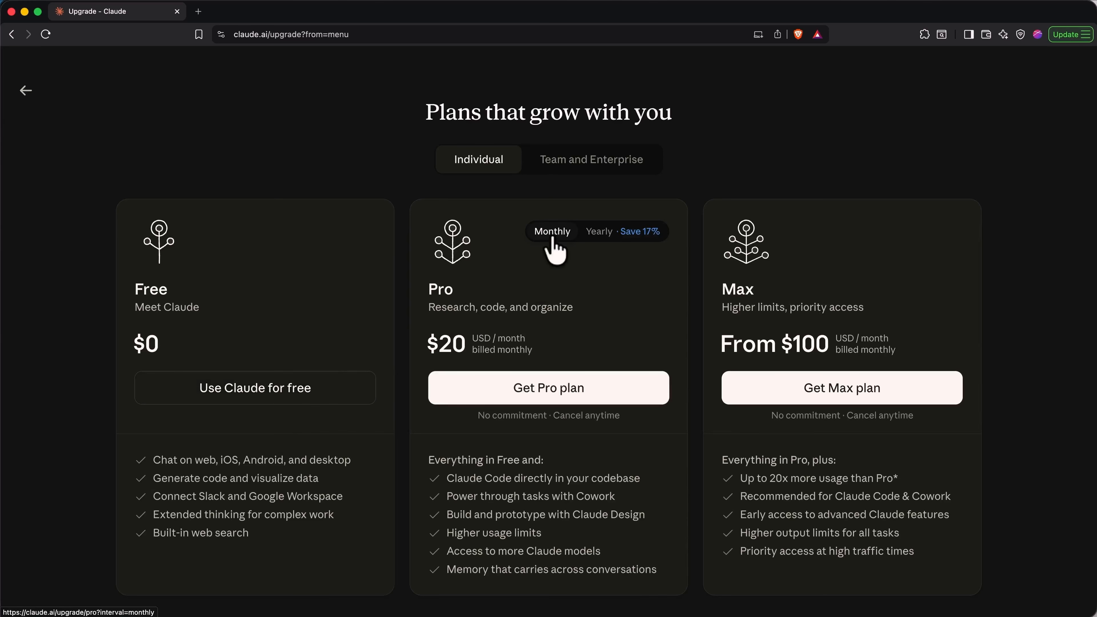
left_click(591, 384)
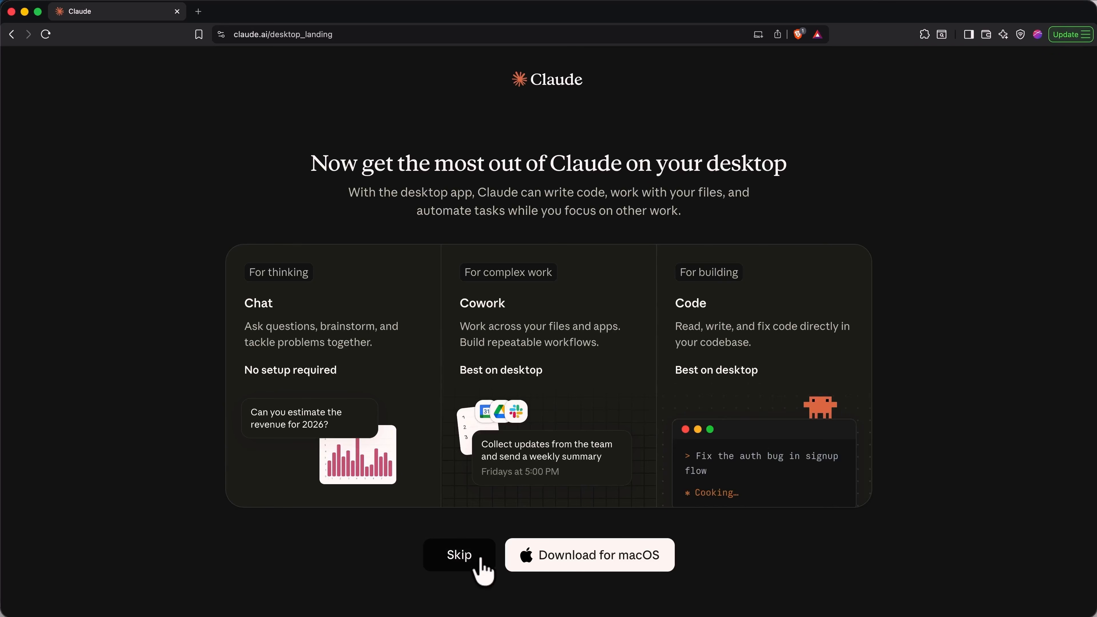
left_click(483, 570)
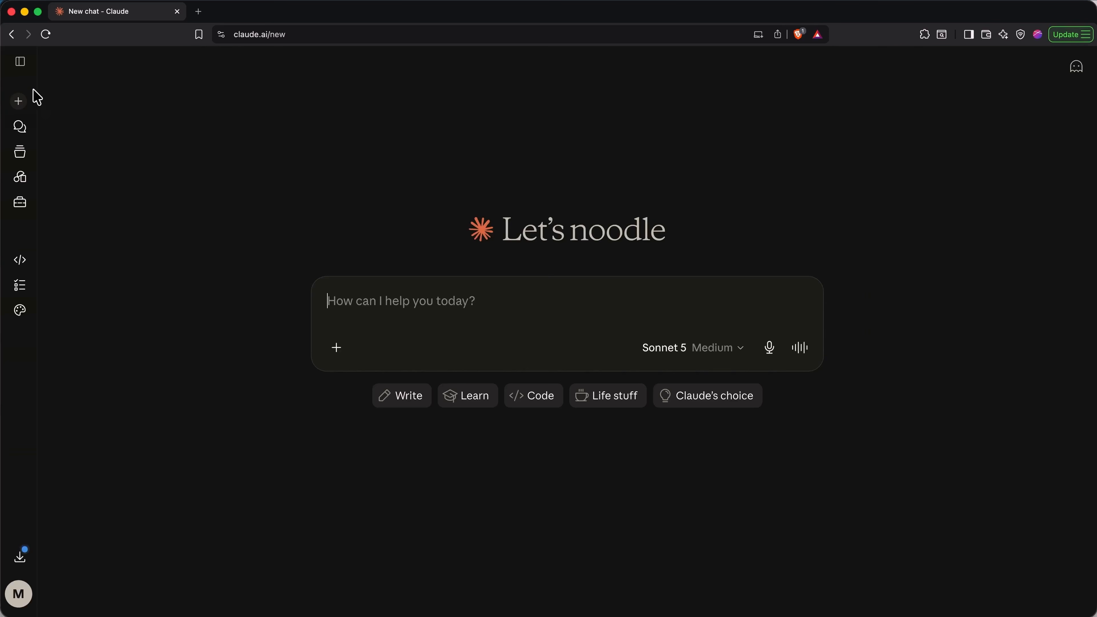
- Reopen the recent chat about current candle and home fragrance trends, collapse the sidebar, and go to the end of the reply
left_click(20, 64)
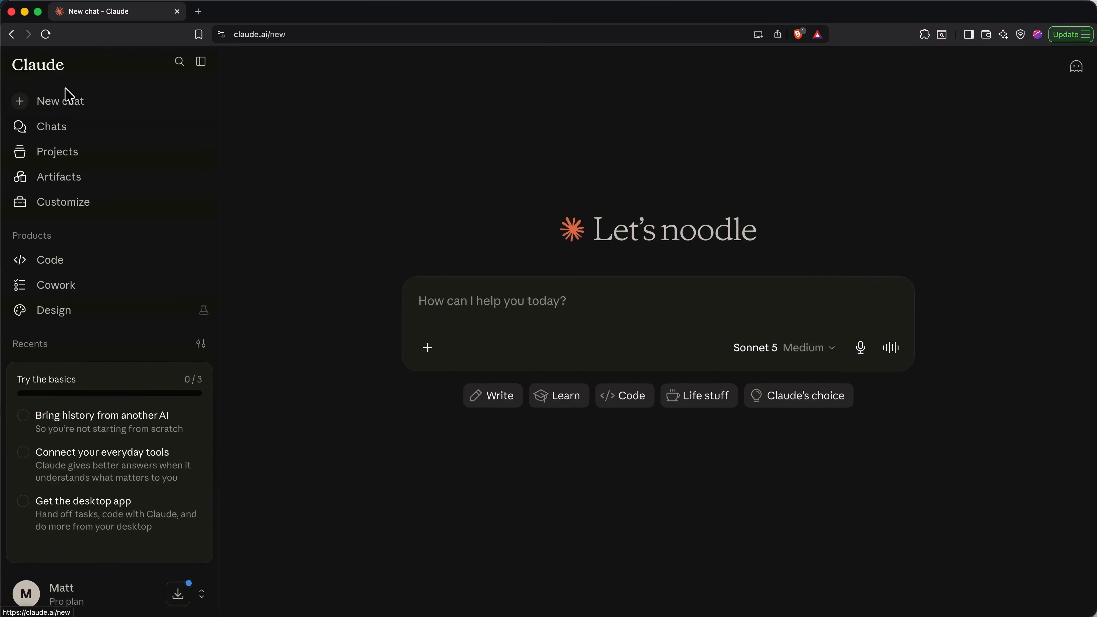
scroll(138, 299, "down", 4)
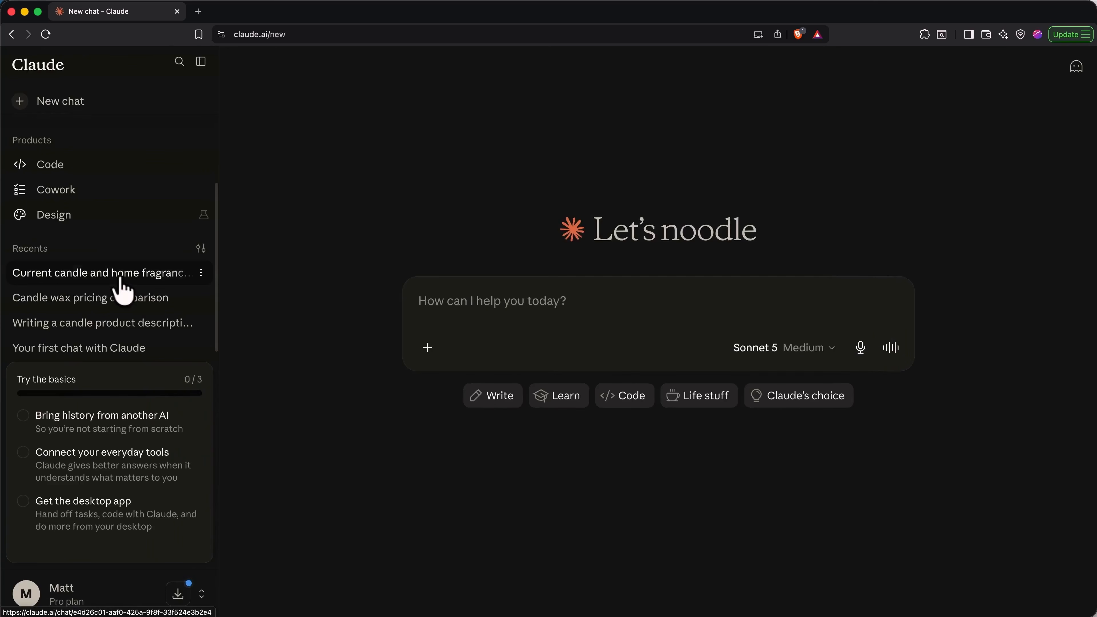
left_click(120, 278)
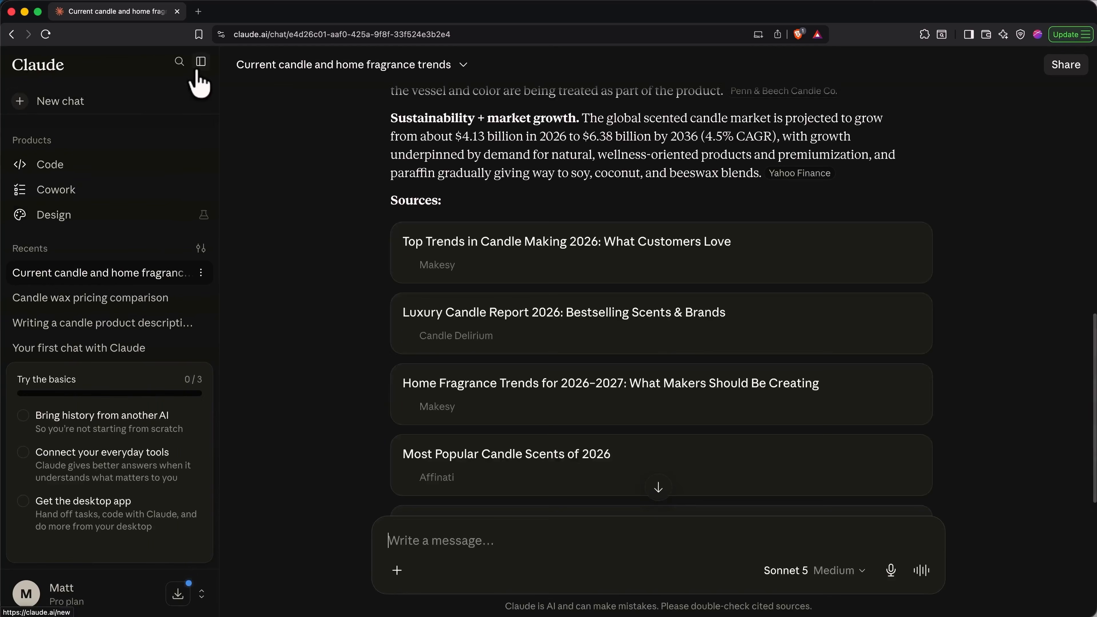
left_click(201, 63)
scroll(238, 307, "down", 8)
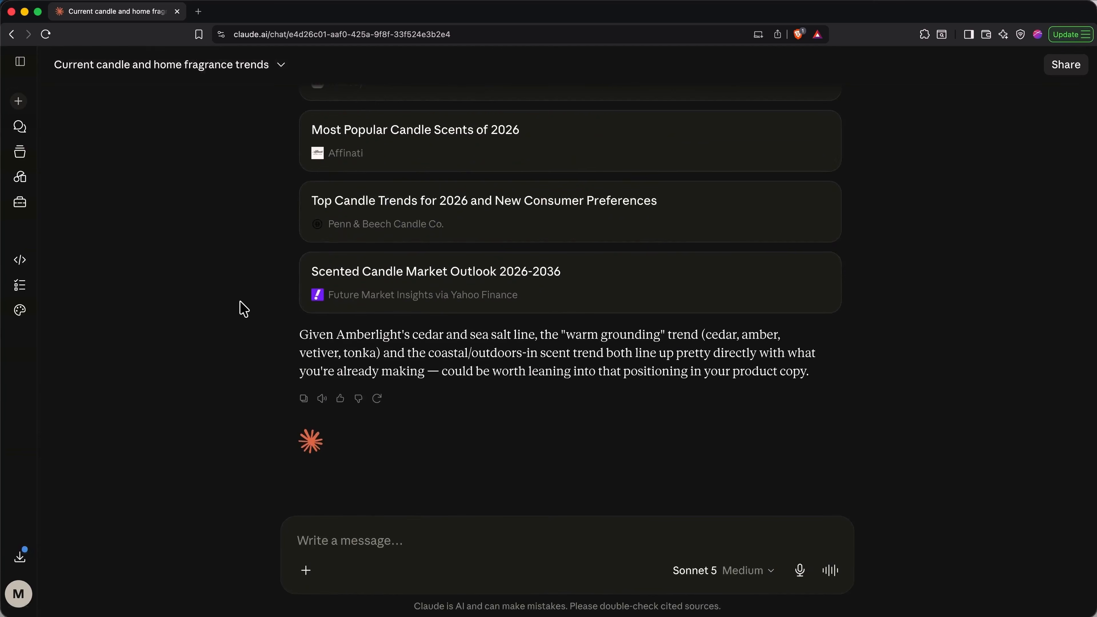
- Enable Research and ask who buys handmade candles, what they pay, how small brands market themselves, and the three biggest mistakes new candle businesses make
left_click(307, 572)
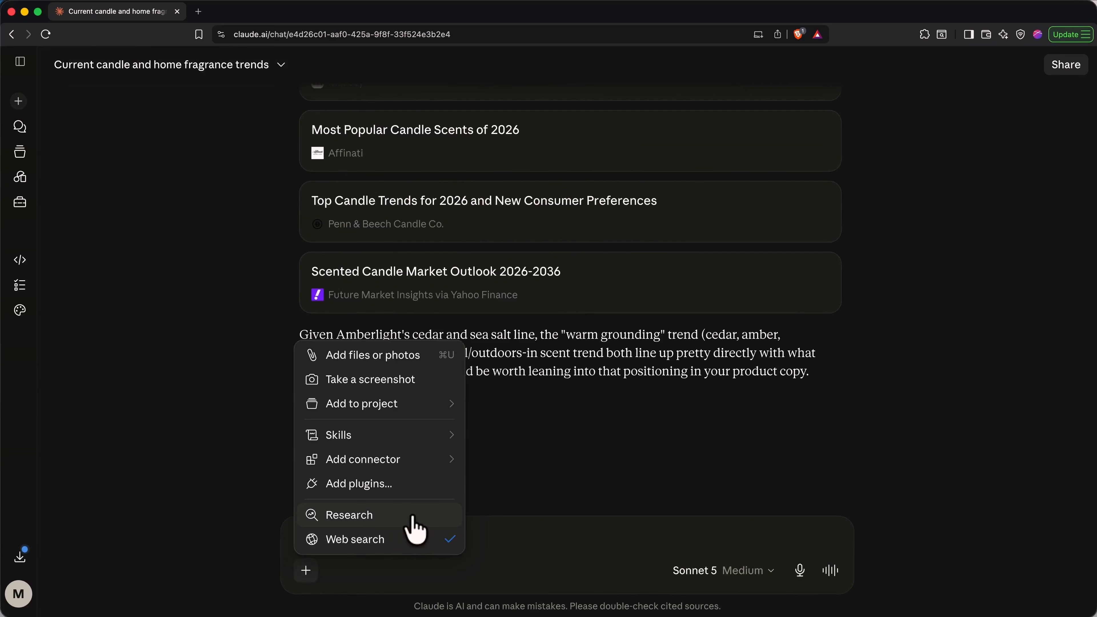
left_click(389, 517)
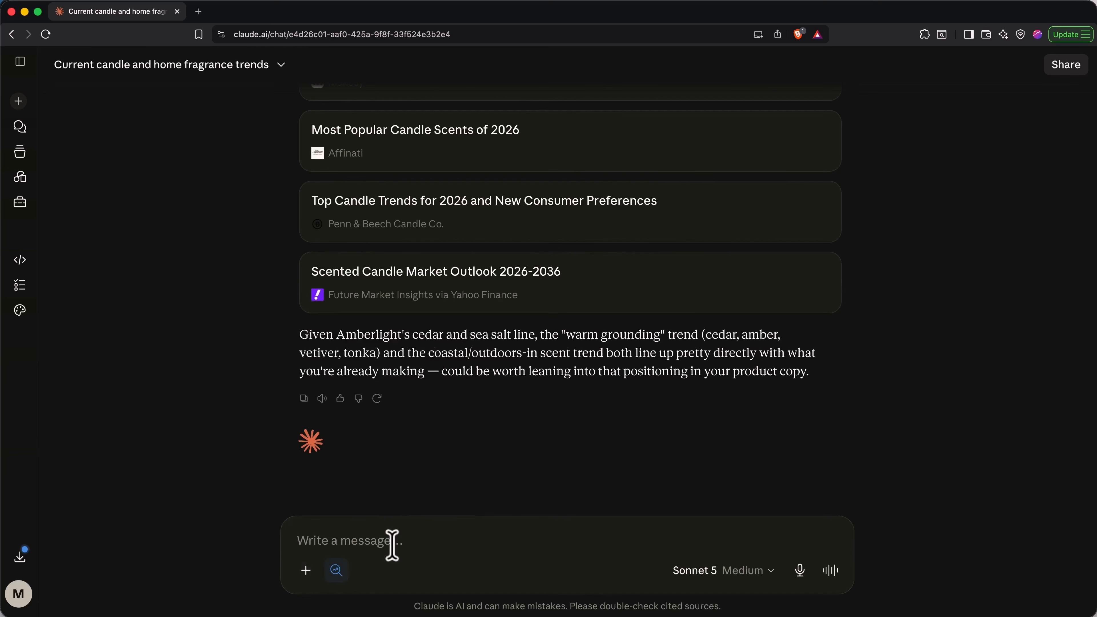
type("Research the market for small handmade candle brands: who buys handma")
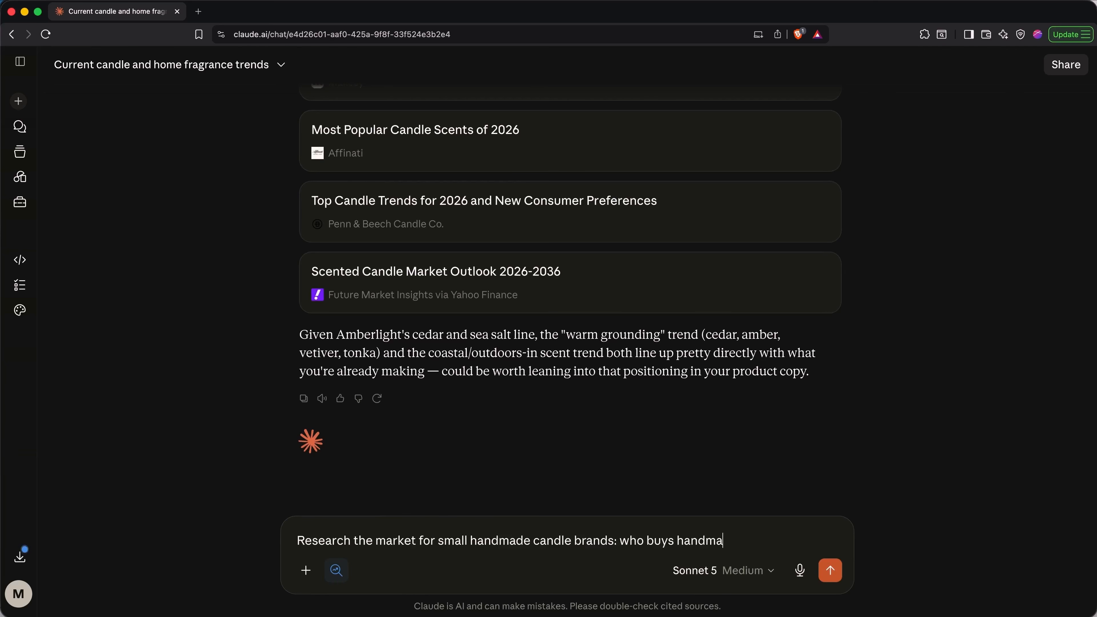
type("t they")
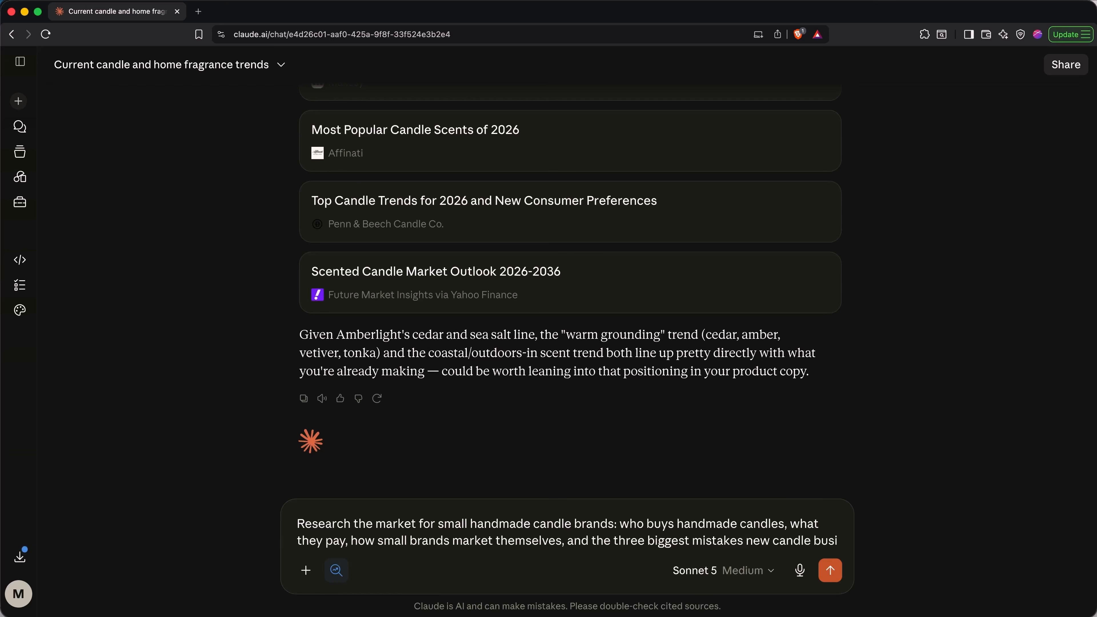
type("nesses make. I'm starting a sma")
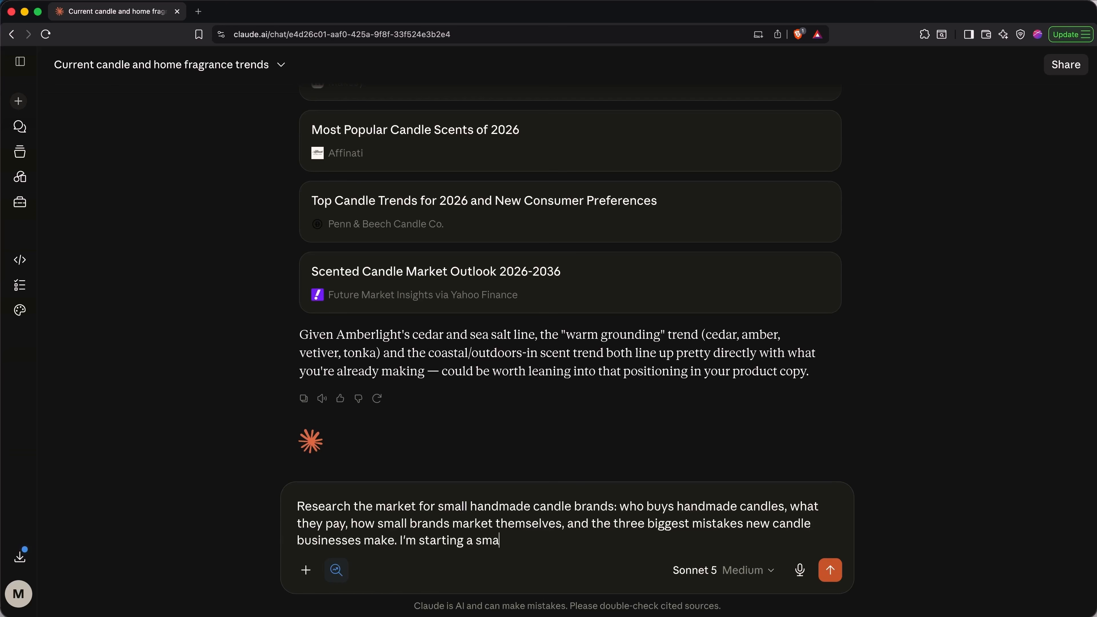
type(".")
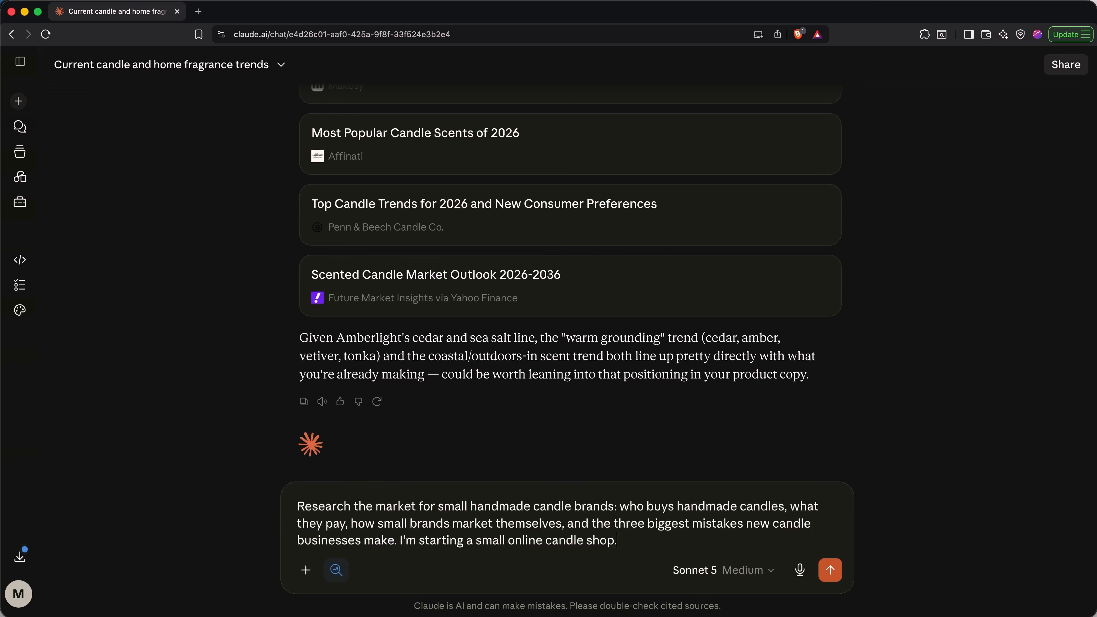
key("Return")
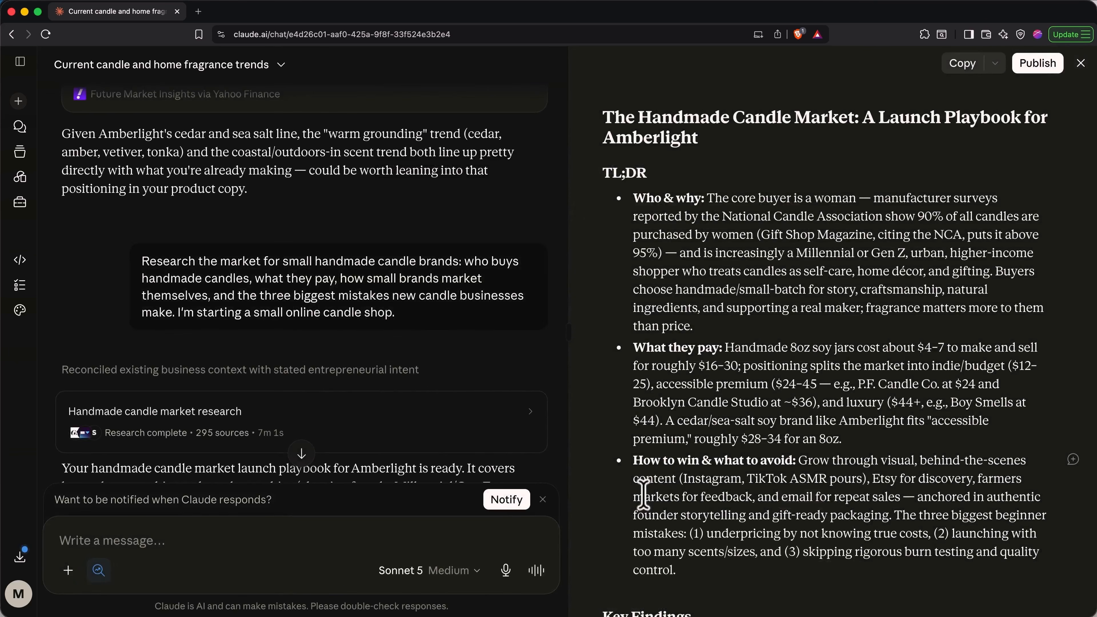
- Read through the research summary and the candle market report, including its key findings, pricing, marketing channels, a cited source and the beginner mistakes
scroll(432, 384, "down", 5)
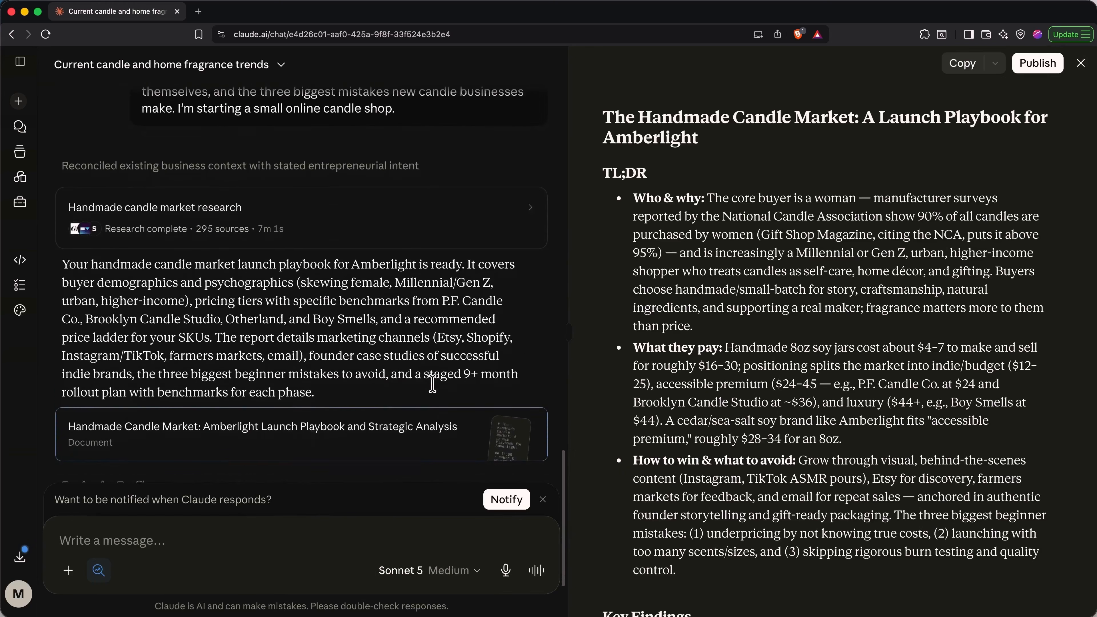
scroll(432, 384, "down", 2)
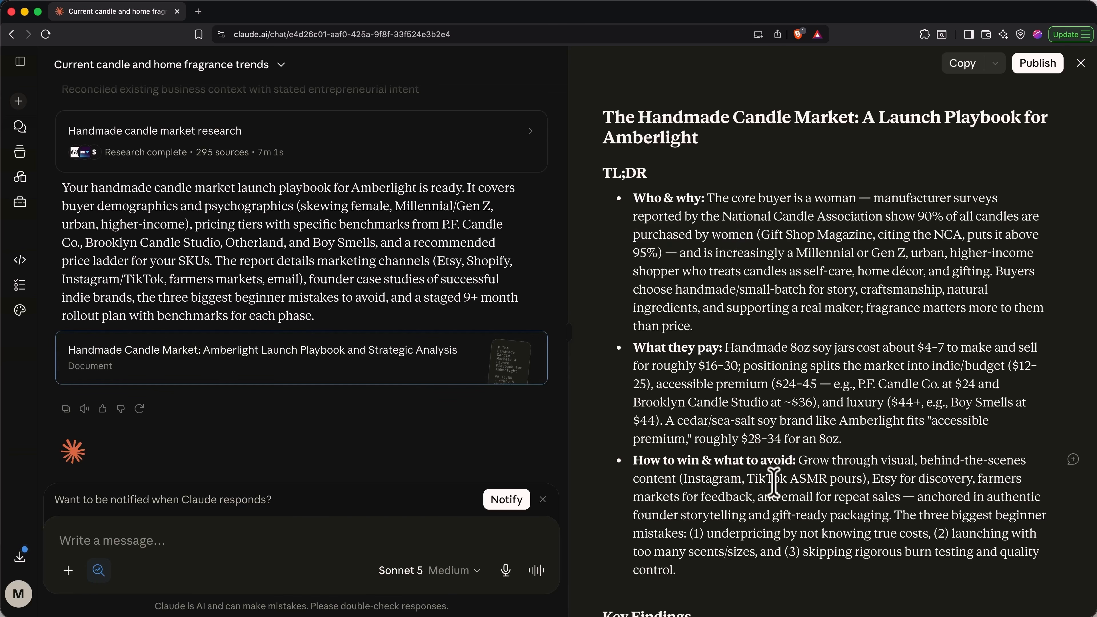
scroll(773, 482, "down", 3)
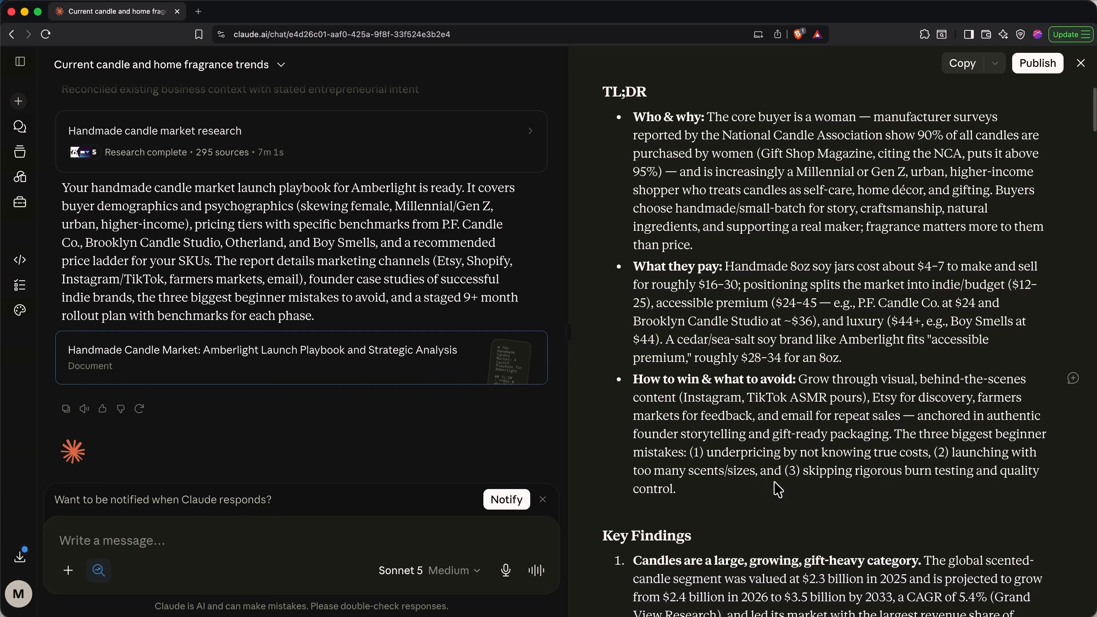
scroll(779, 475, "down", 8)
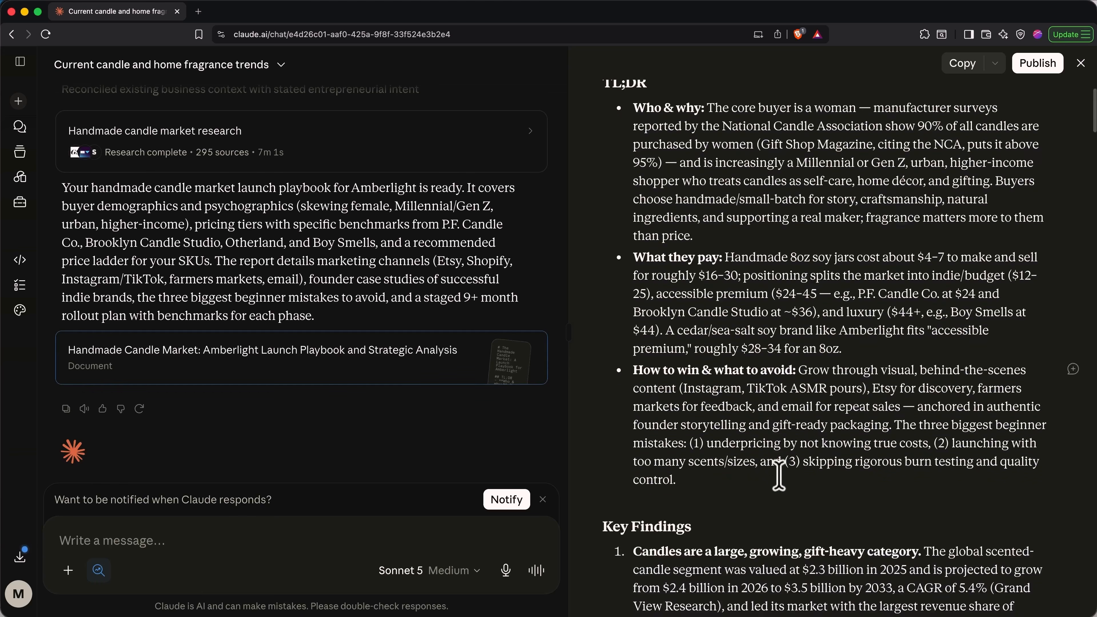
scroll(780, 476, "down", 20)
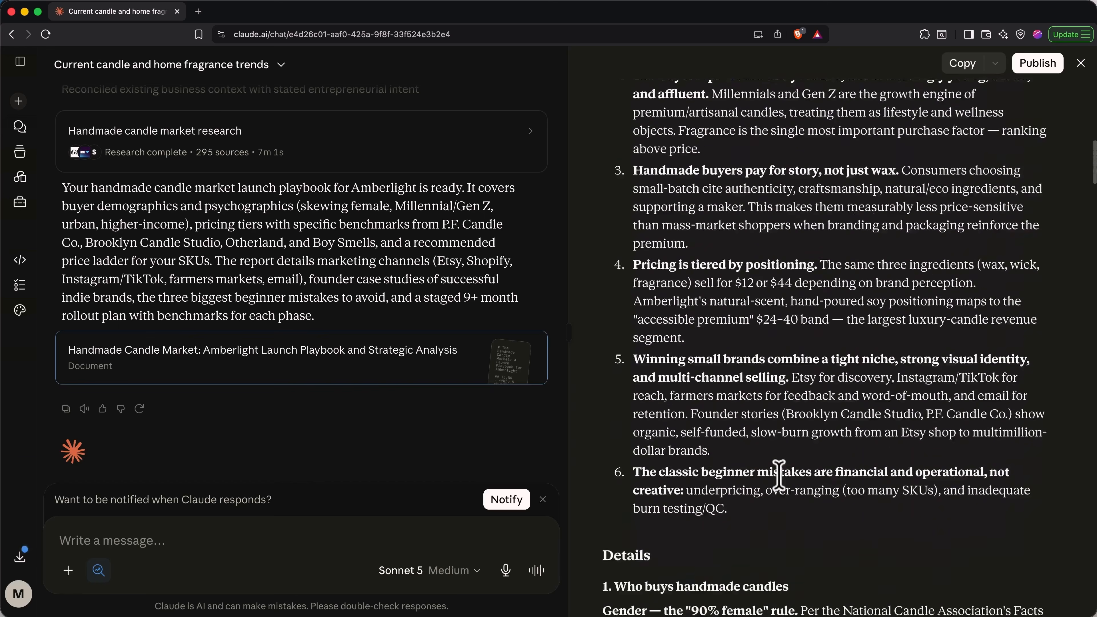
scroll(779, 475, "down", 20)
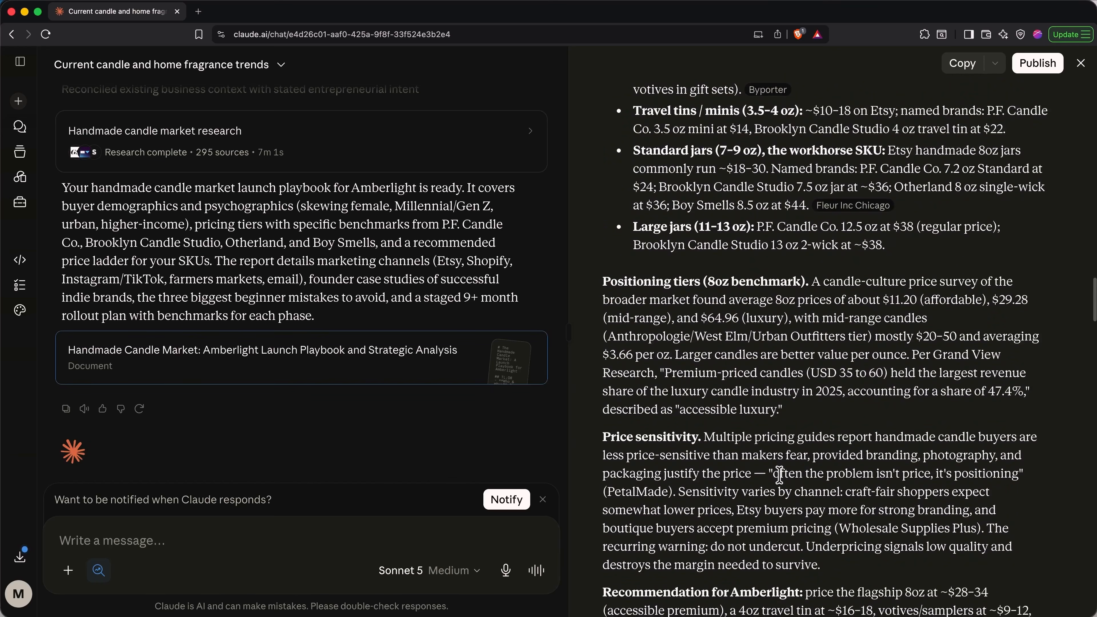
scroll(779, 475, "down", 20)
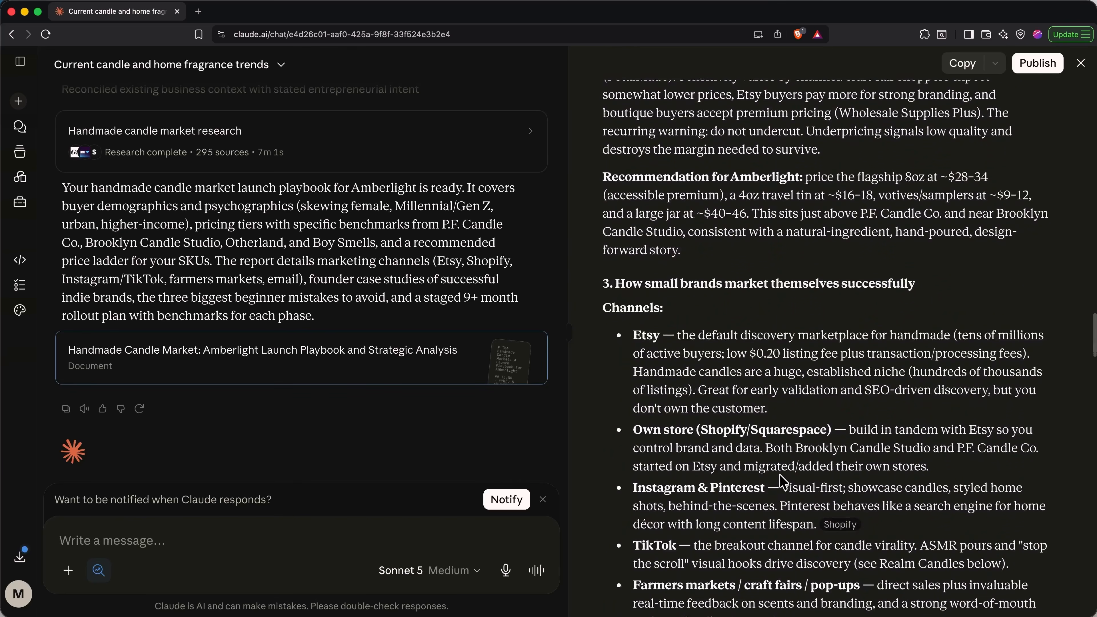
scroll(779, 476, "down", 1)
mouse_move(844, 294)
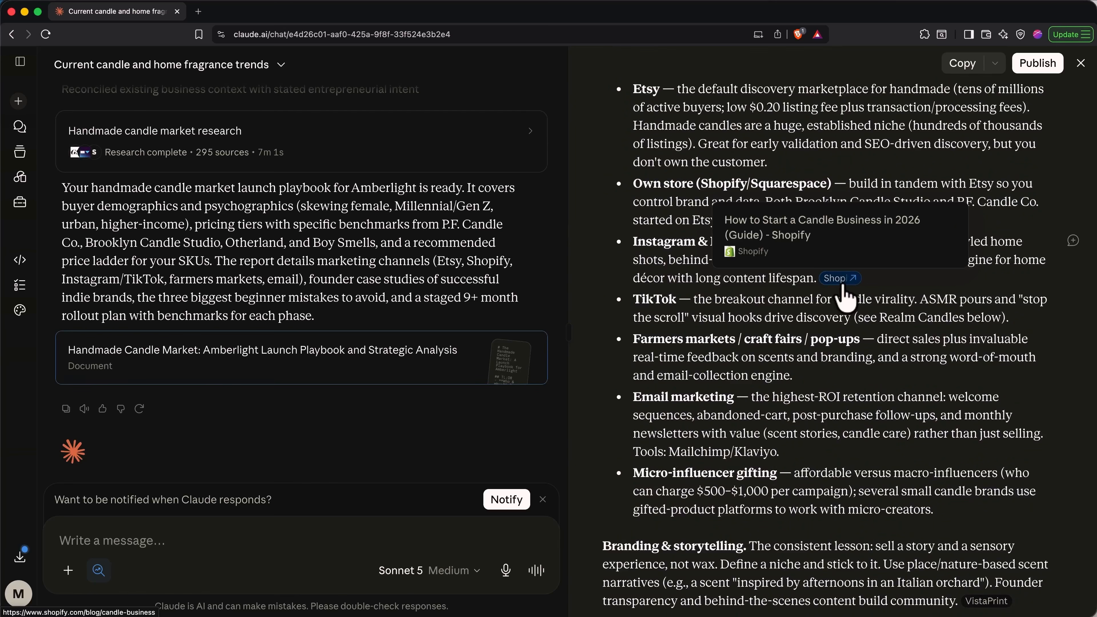
scroll(845, 294, "down", 20)
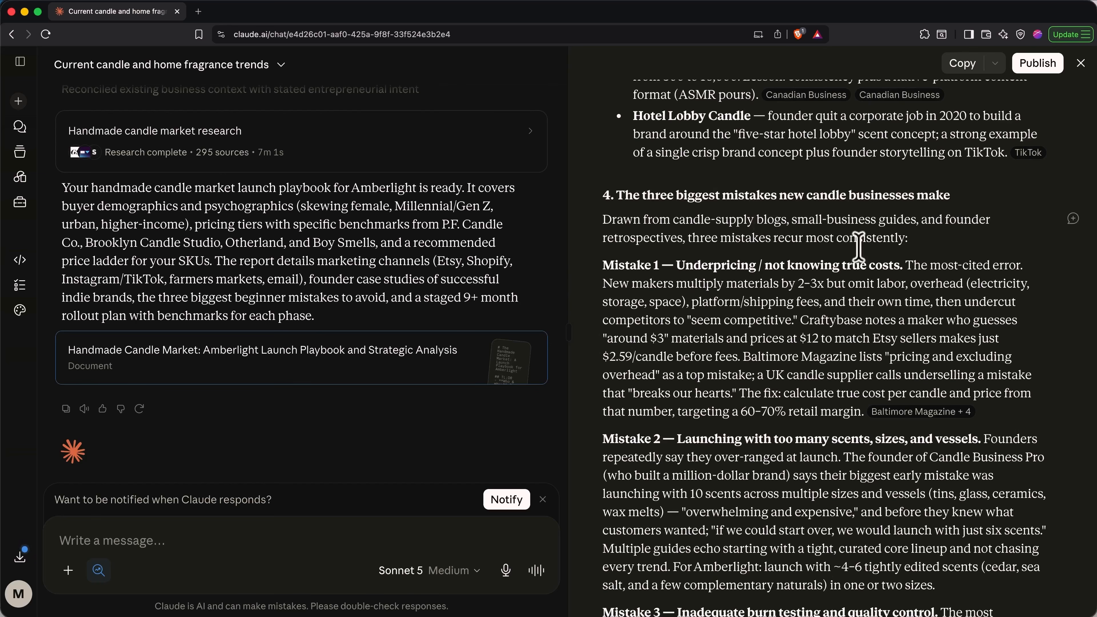
scroll(791, 435, "down", 3)
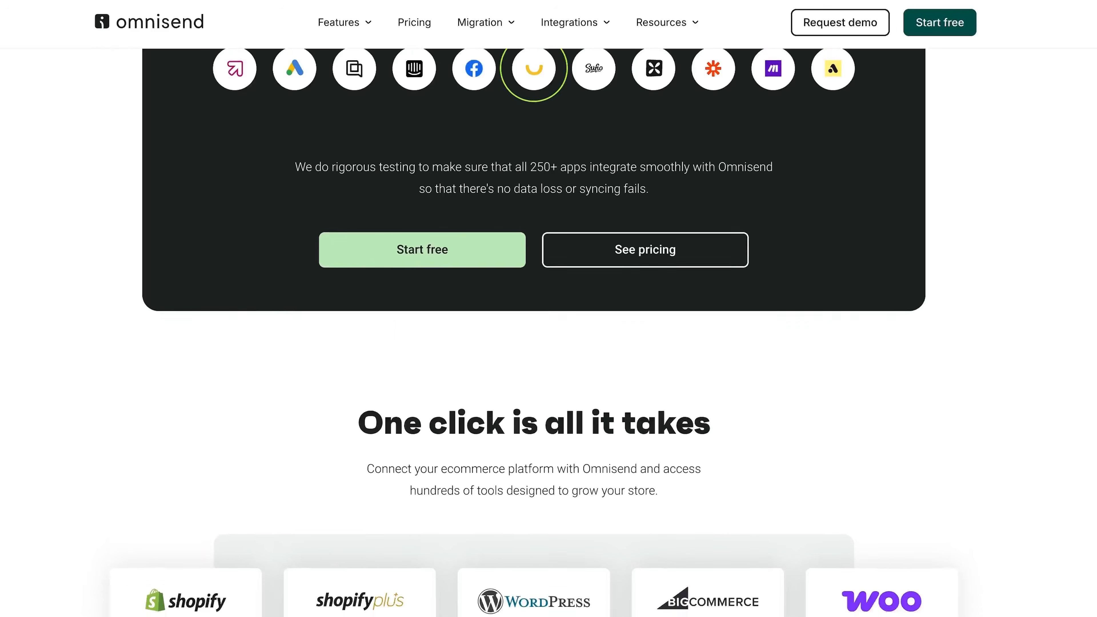
- Switch to the Omnisend website and look through its supported ecommerce platforms and pre-built automation workflows
scroll(534, 329, "down", 5)
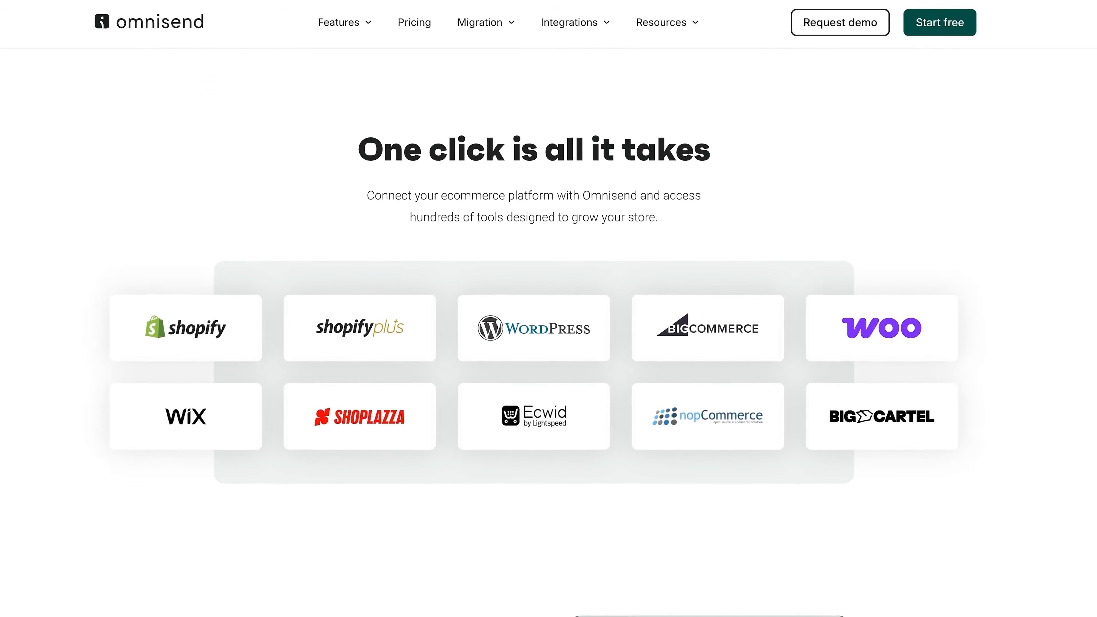
scroll(534, 329, "down", 5)
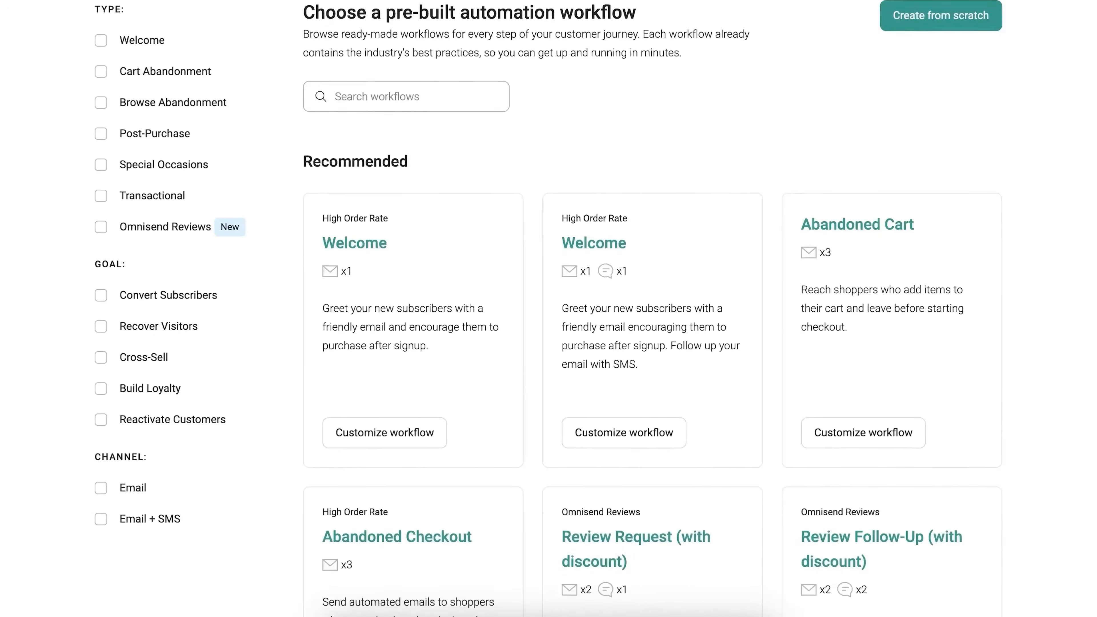
scroll(549, 309, "down", 5)
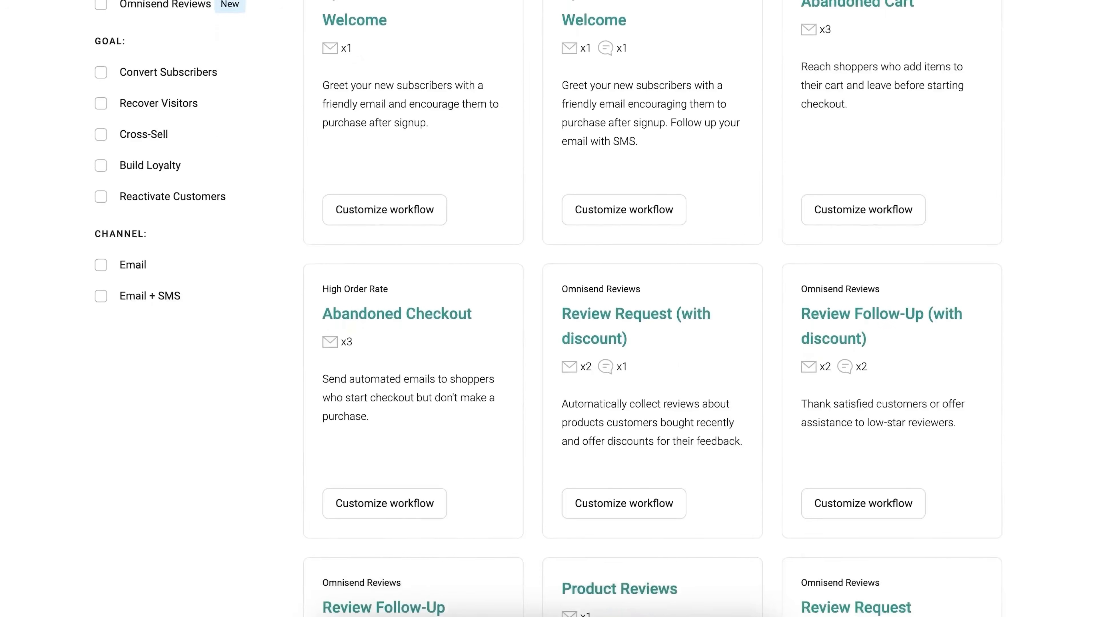
scroll(549, 308, "down", 10)
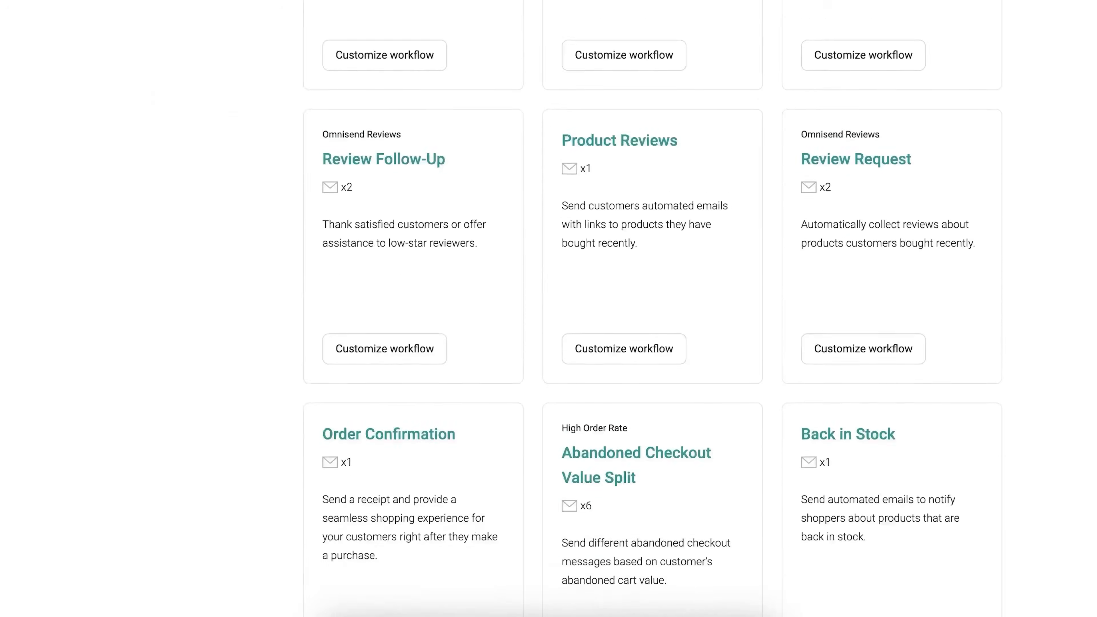
scroll(549, 308, "down", 3)
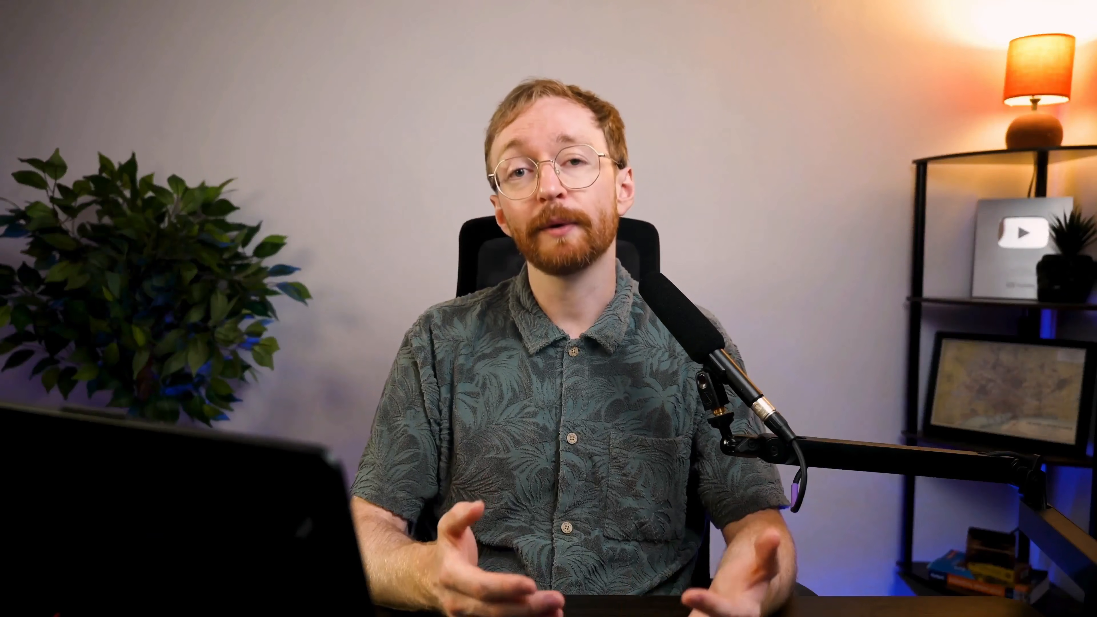
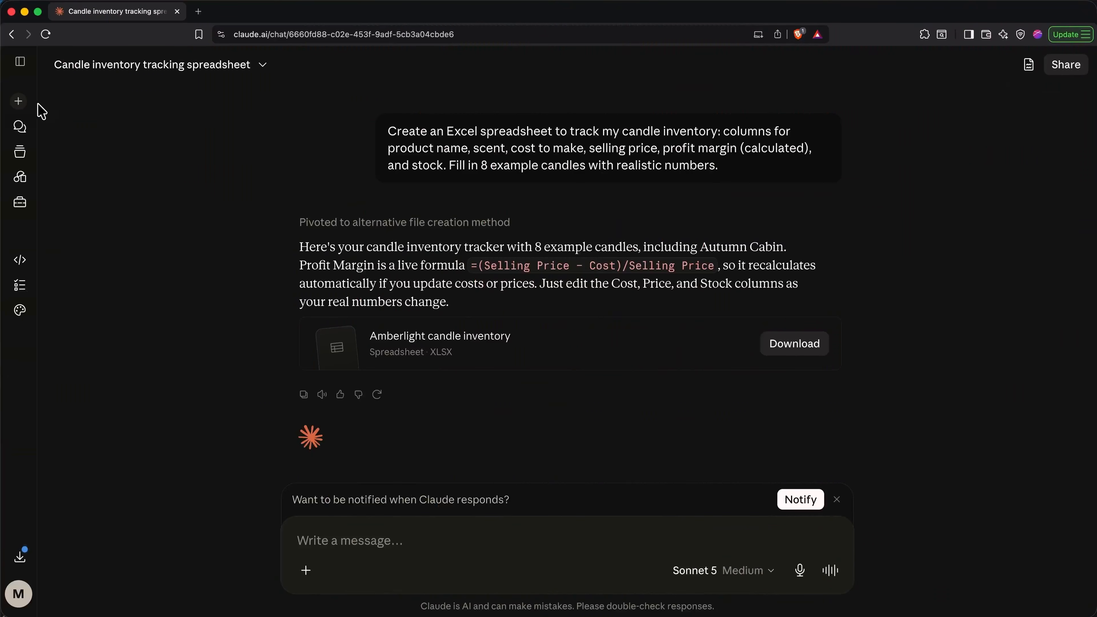
- In a new chat, ask for a simple, beautiful Amberlight Candles landing page with warm colors, a headline, three featured candles, and an email signup section
left_click(18, 102)
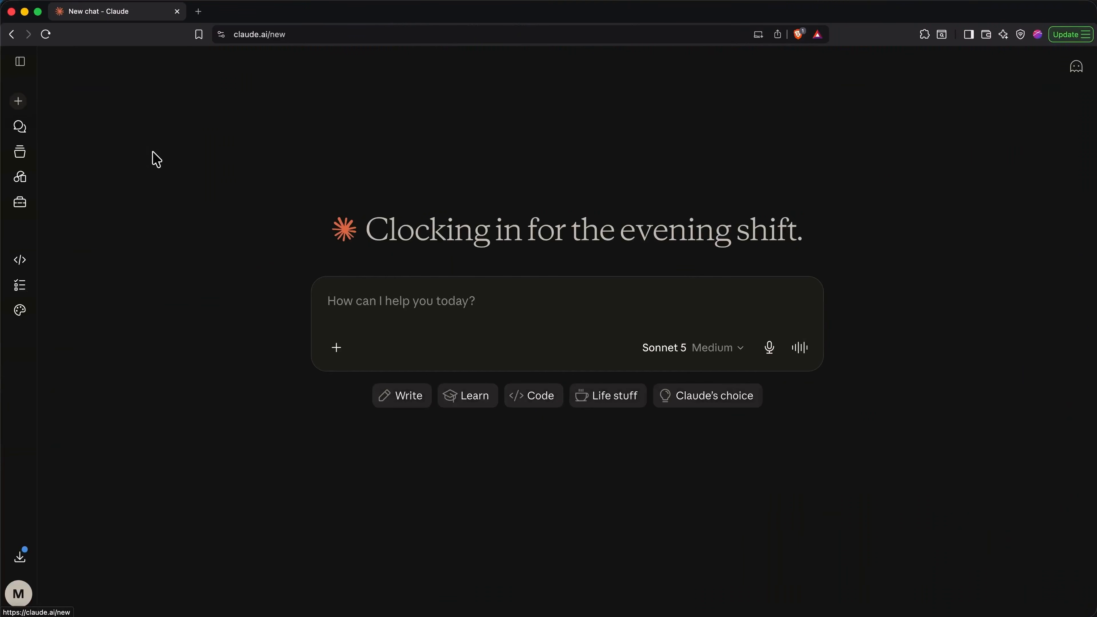
type("Create a si")
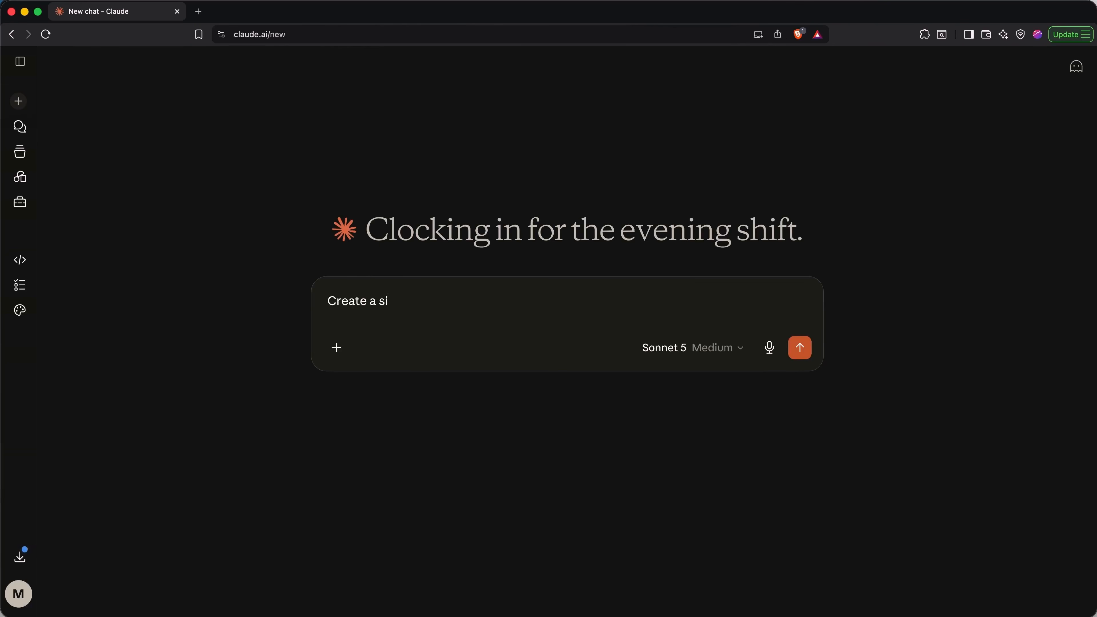
type("mple, beautiful landing pag")
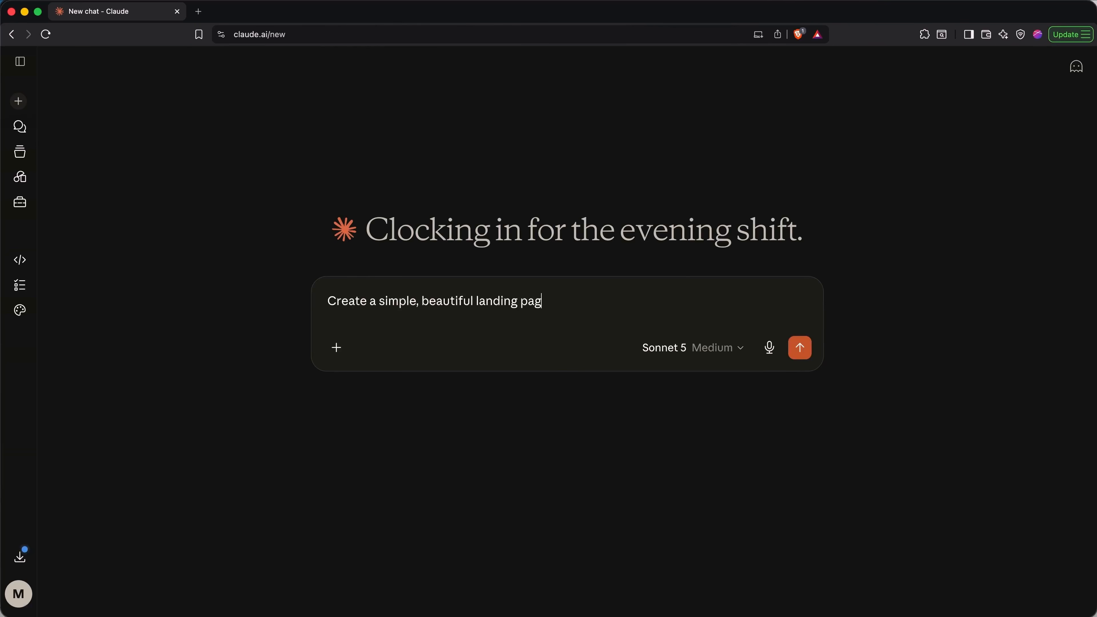
type("e for Amberlight Candles —")
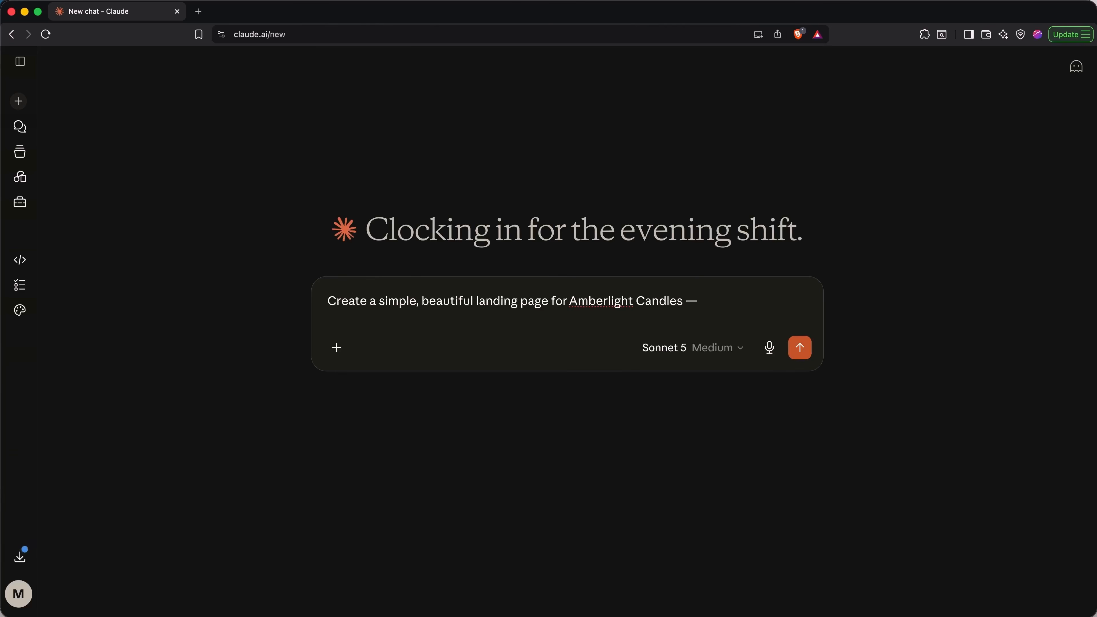
type(" warm colors, a headline, t")
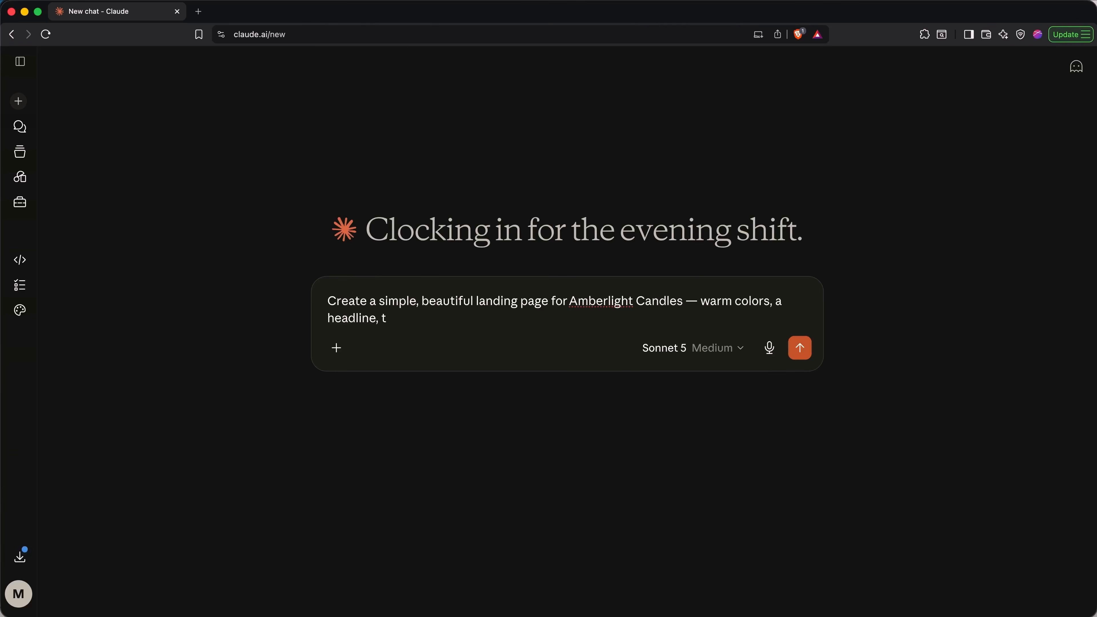
type("hree featured candles, and an email signup section.")
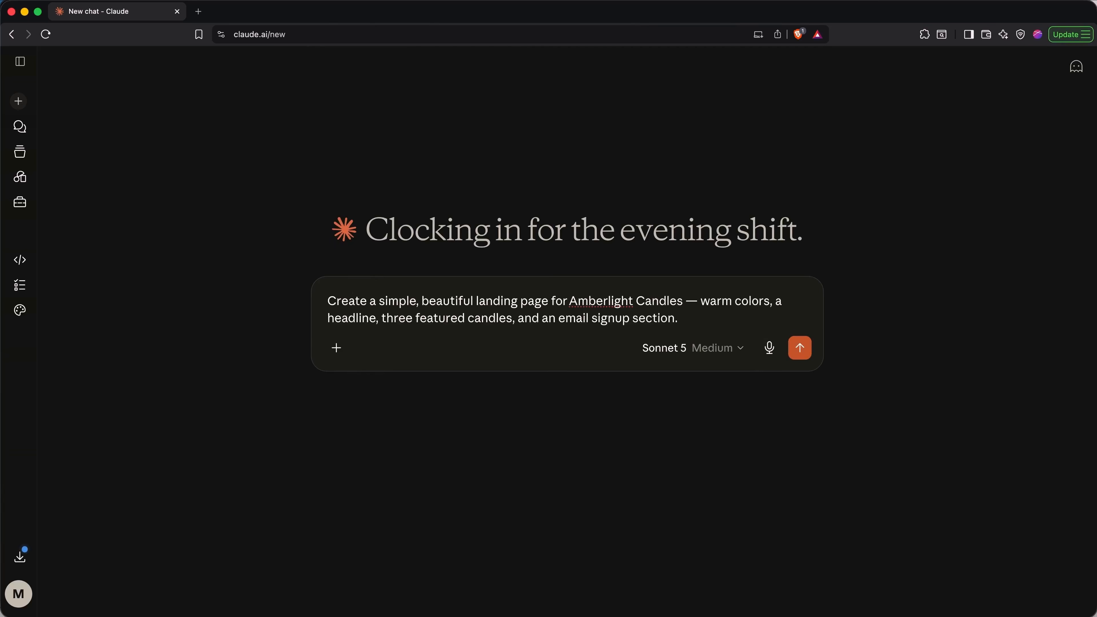
key("Return")
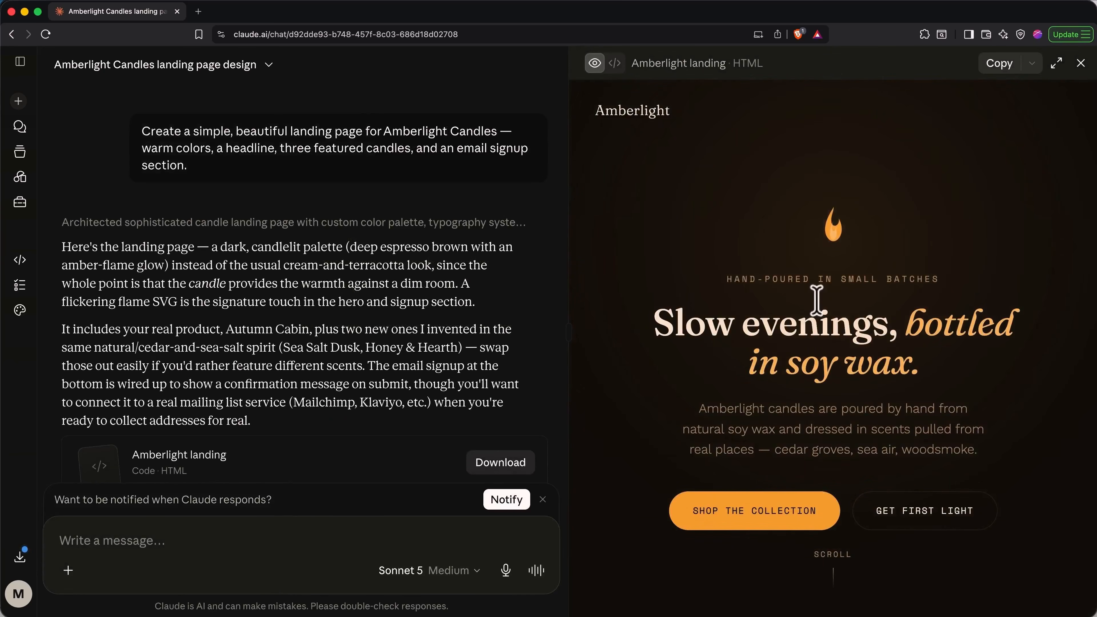
- Expand the Amberlight landing page preview to full width, review it from the headline to the email signup, and restore the split view
left_click(1058, 66)
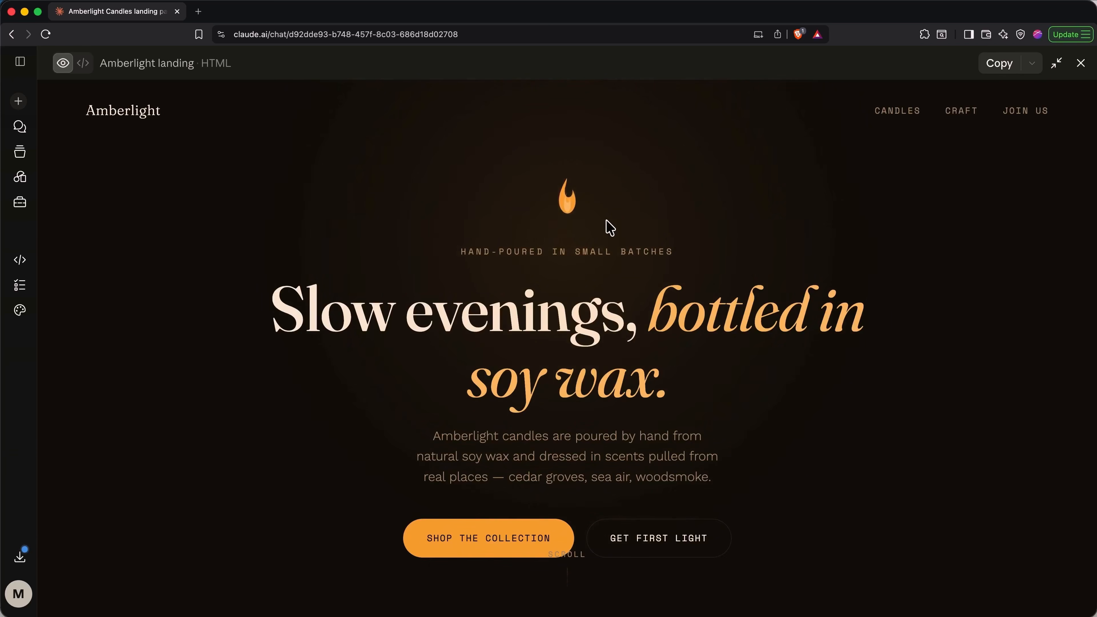
scroll(610, 227, "down", 10)
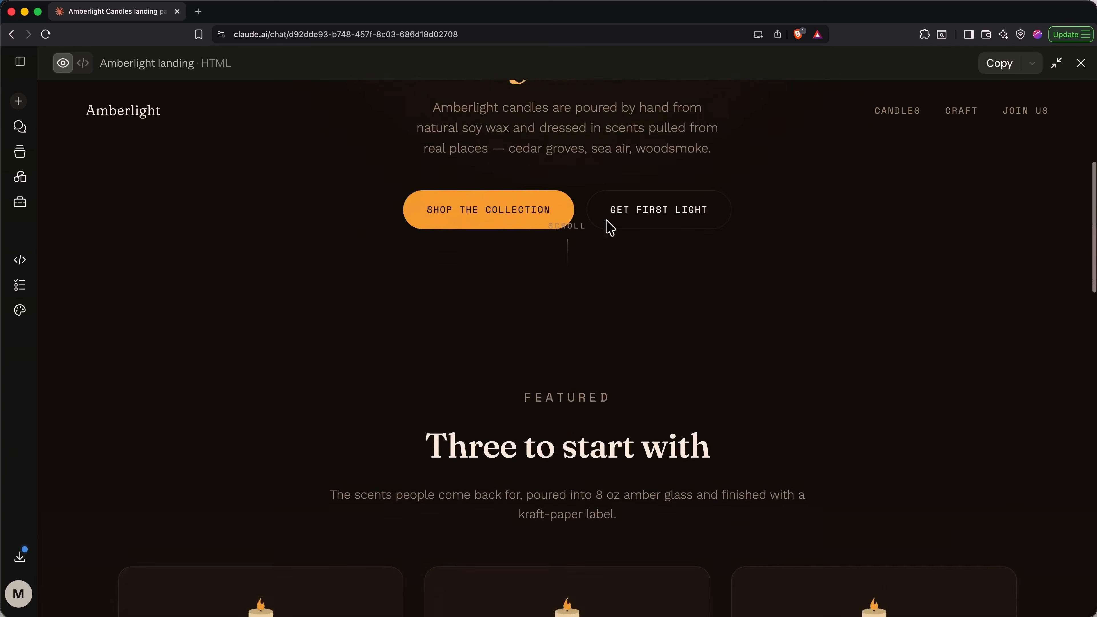
scroll(610, 227, "down", 4)
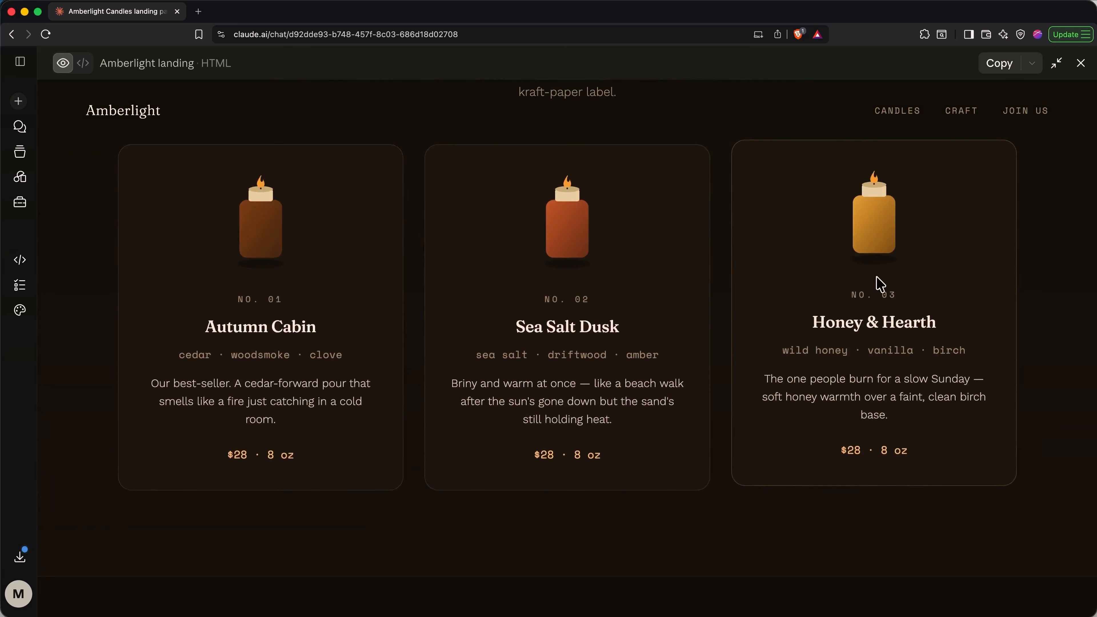
scroll(880, 284, "down", 15)
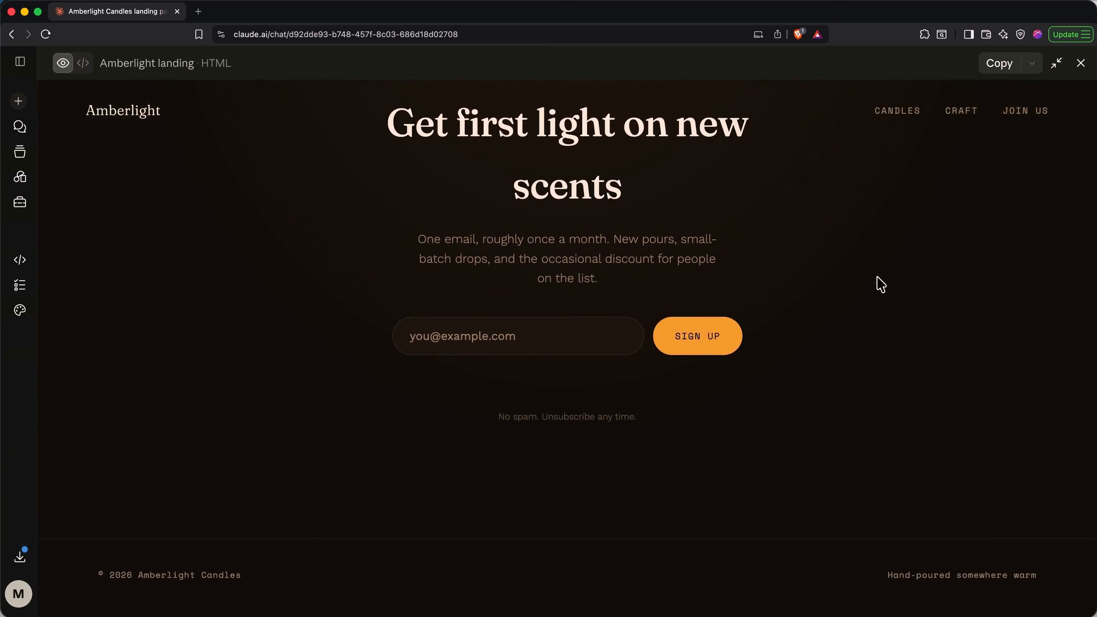
left_click(1059, 64)
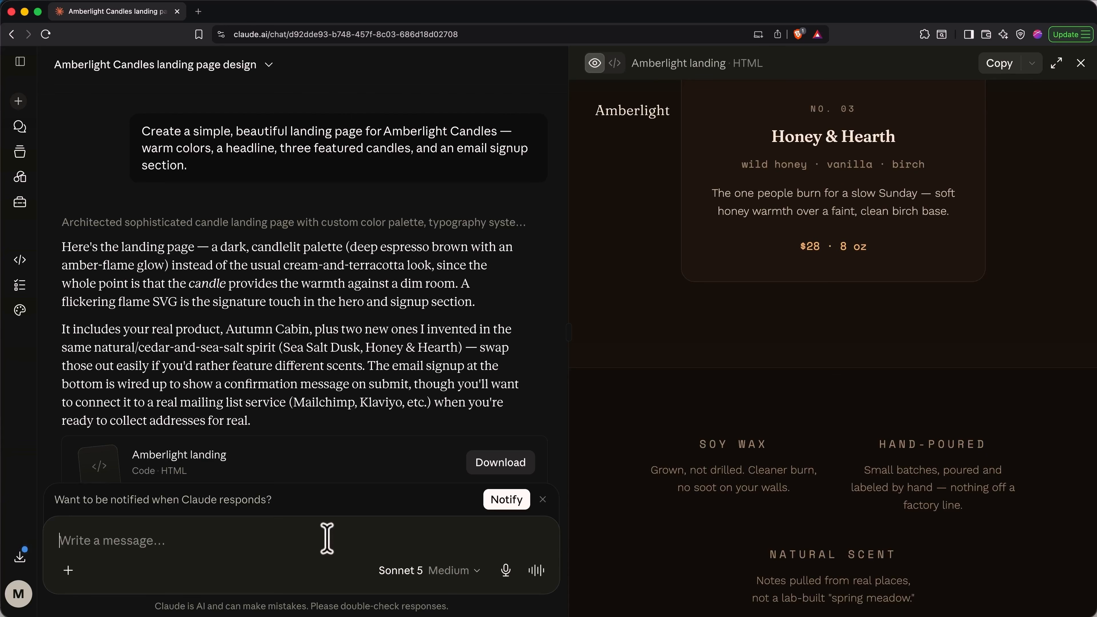
- Ask for the landing page's background to be cream and its headline bigger, and view the revised page from its headline
type("Make the background cream and ")
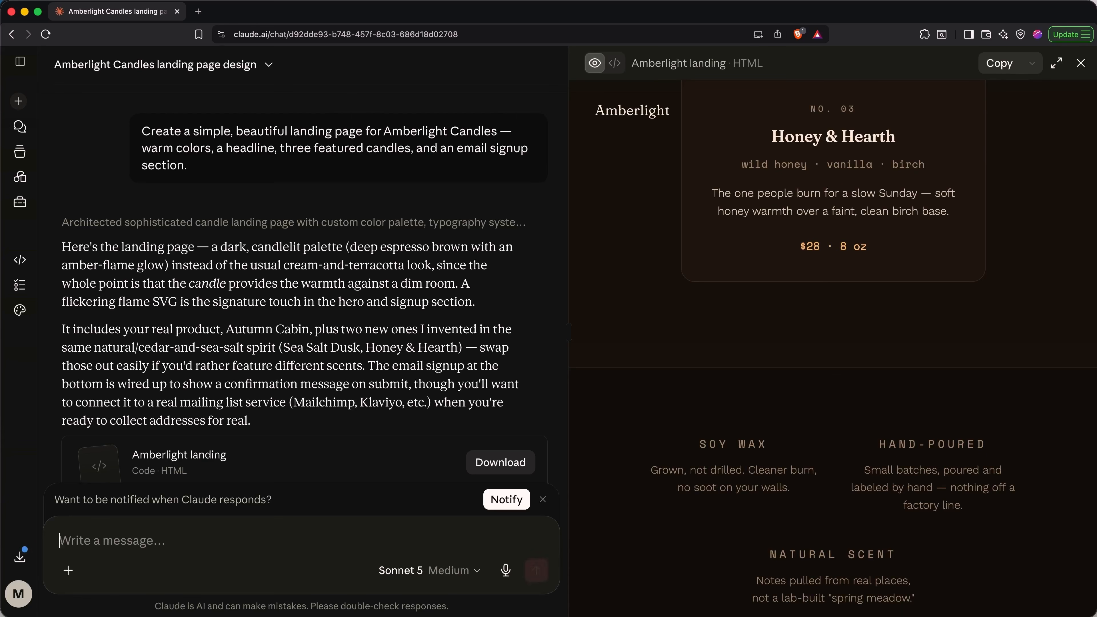
type("the head")
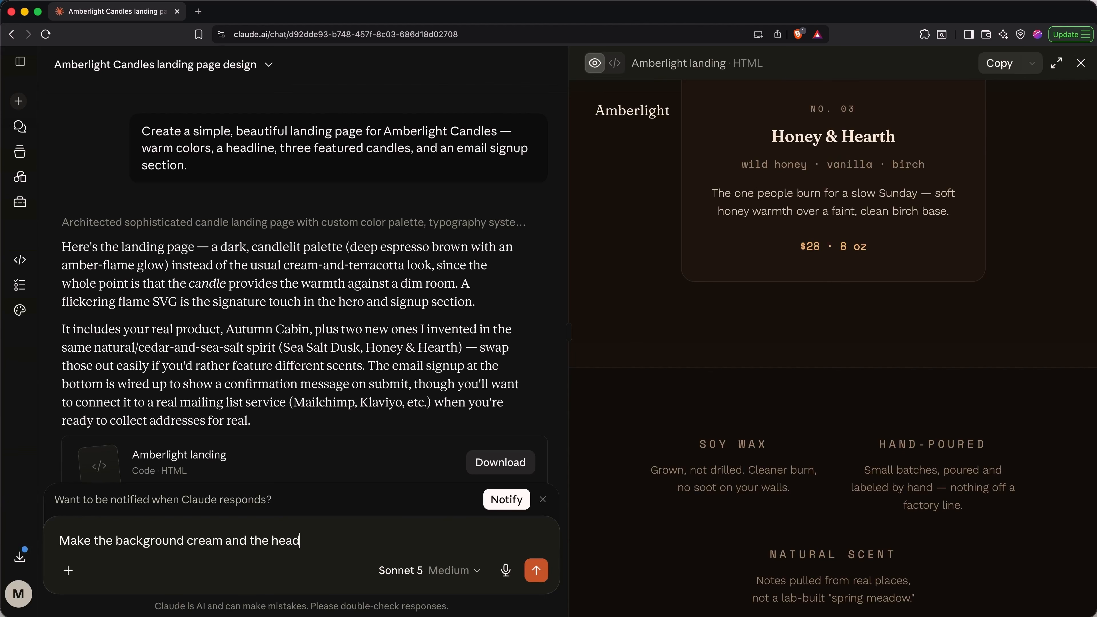
type("line bigger.")
key("Return")
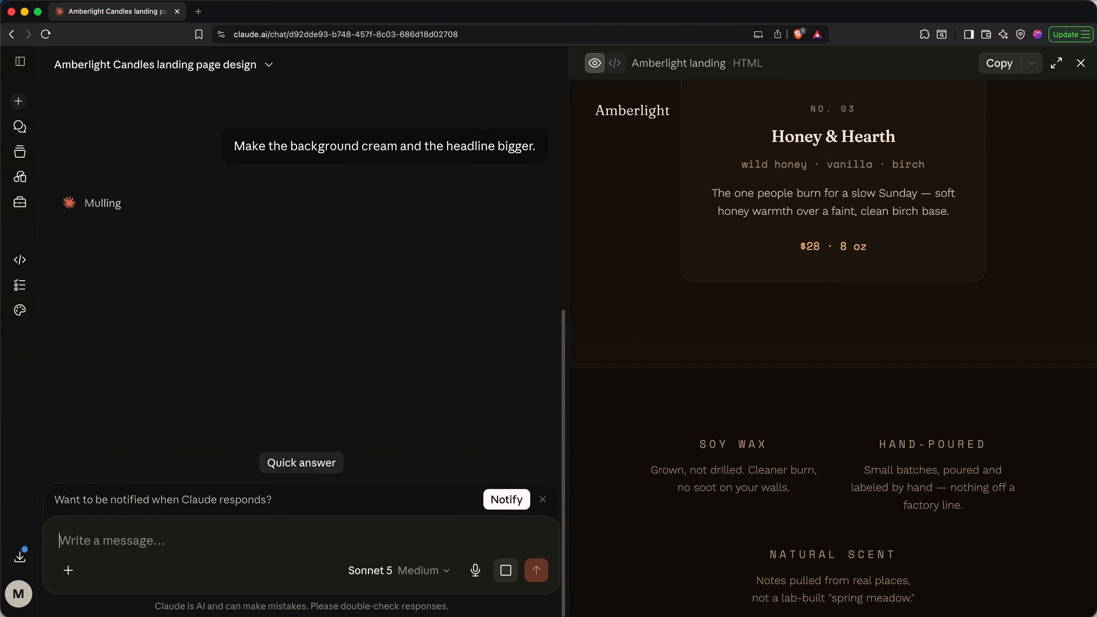
scroll(747, 380, "up", 15)
scroll(747, 380, "up", 8)
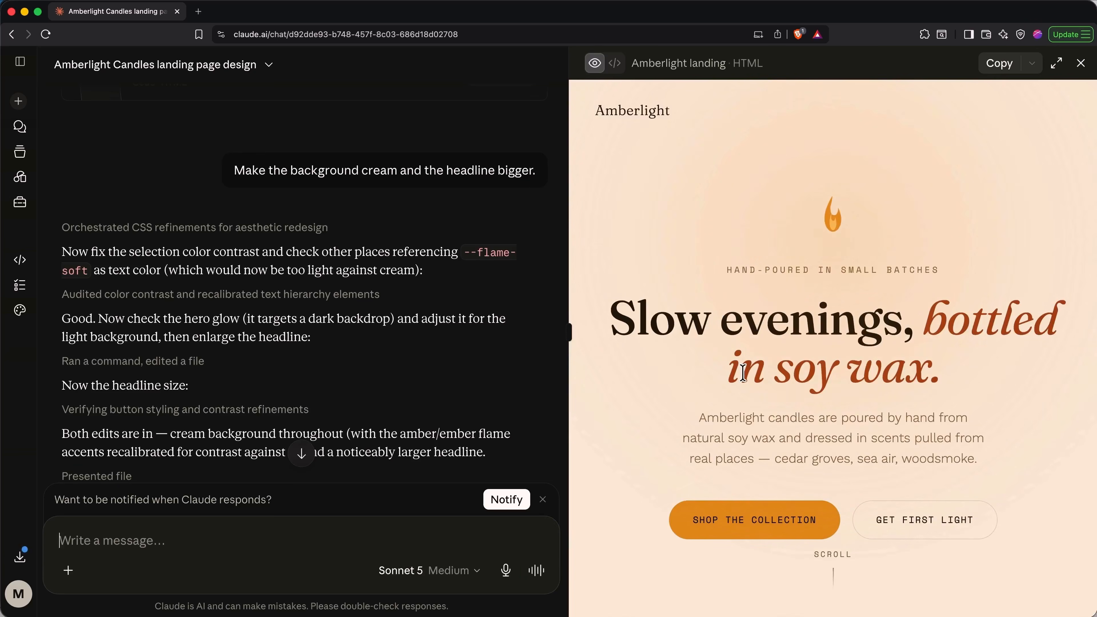
- Ask for the landing page to be turned into a scent quiz that recommends one of the candles
type("N")
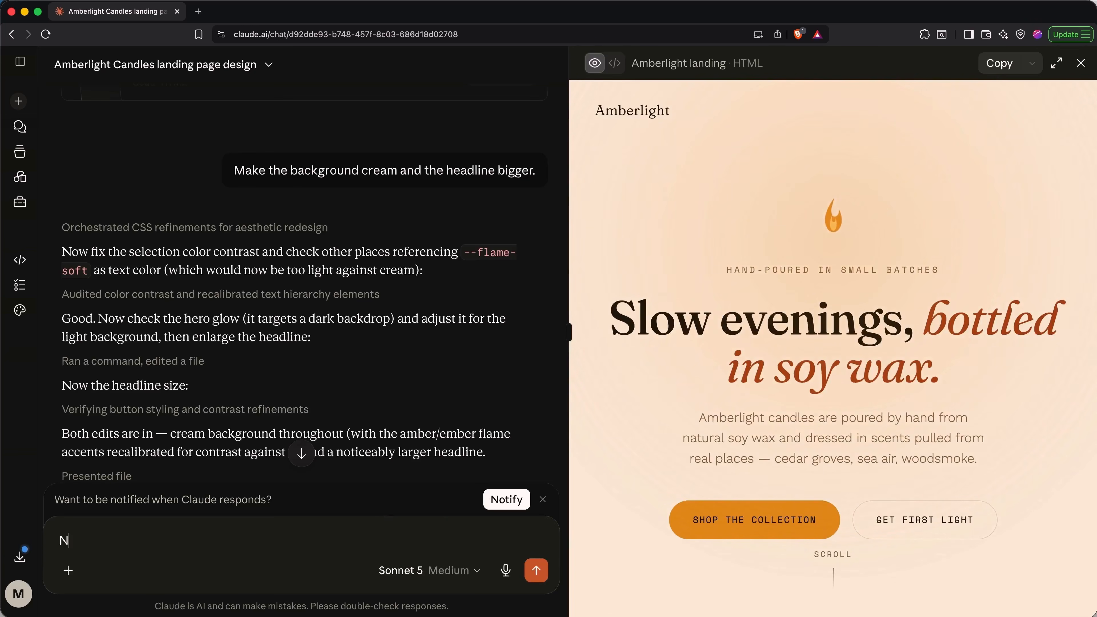
type("ow turn it into a scent quiz ")
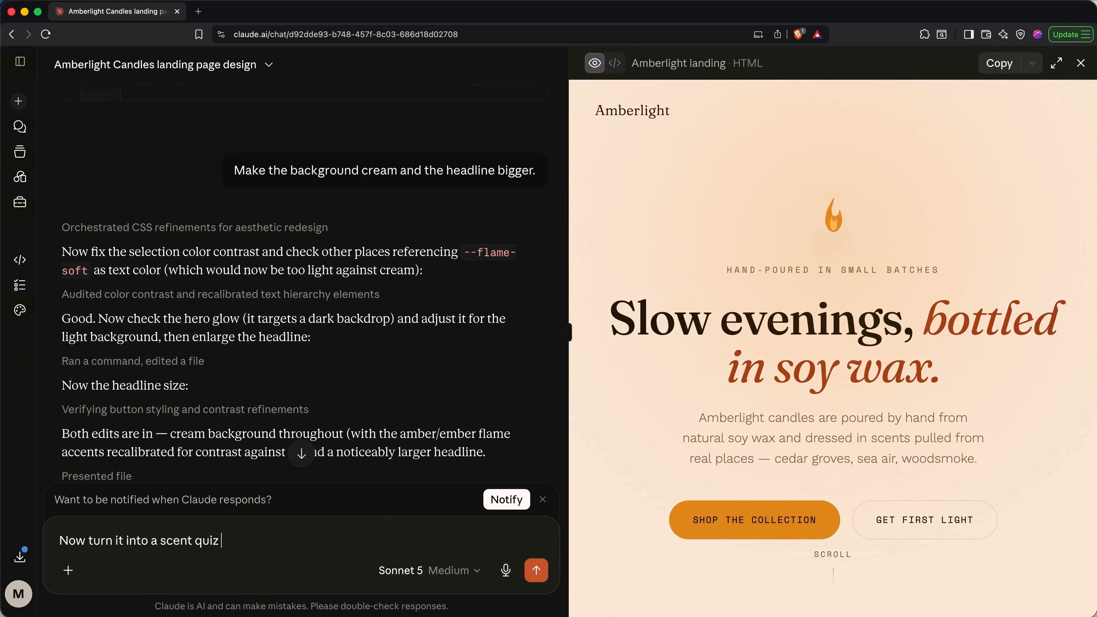
type("that recommends one of our ca")
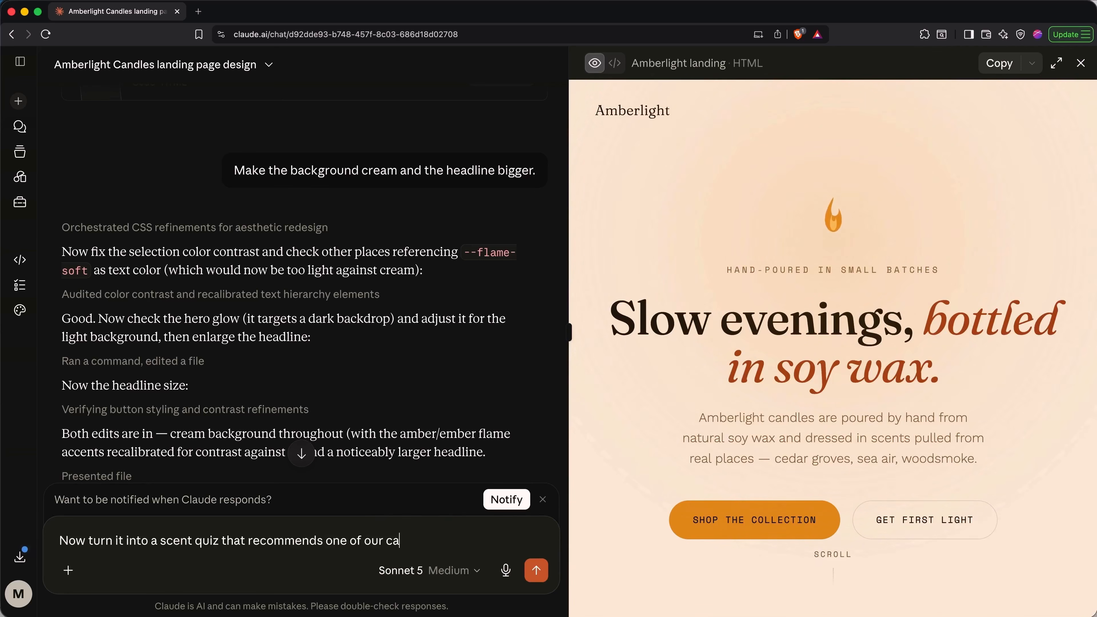
type("ndles.")
key("Return")
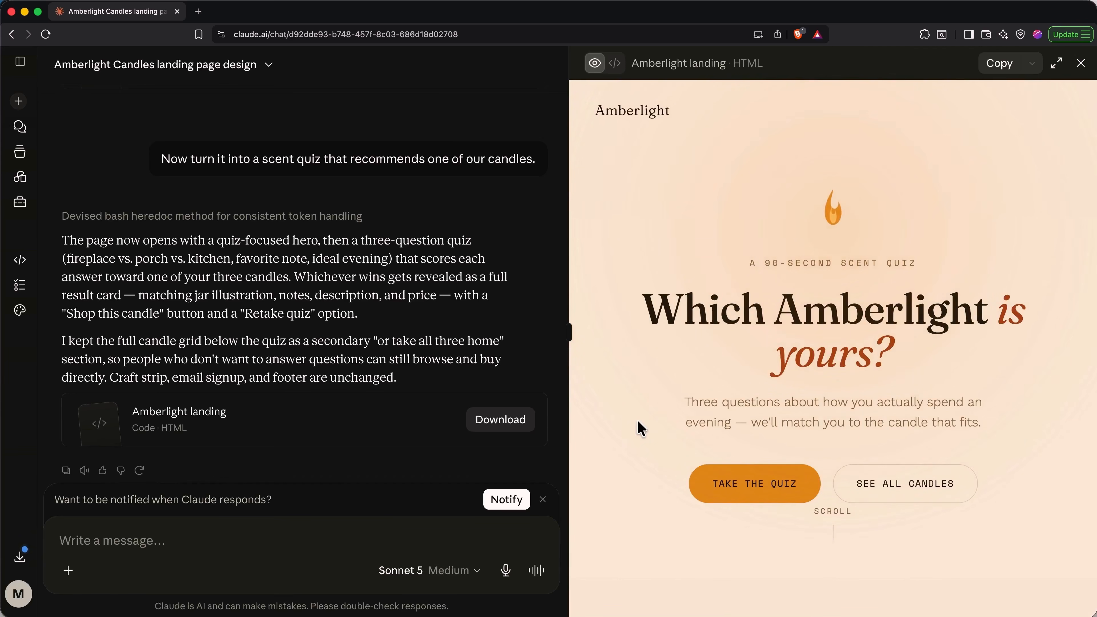
- Take the scent quiz in the preview, choosing the kitchen, a first scent note, and the walk home with sand on your feet
left_click(716, 478)
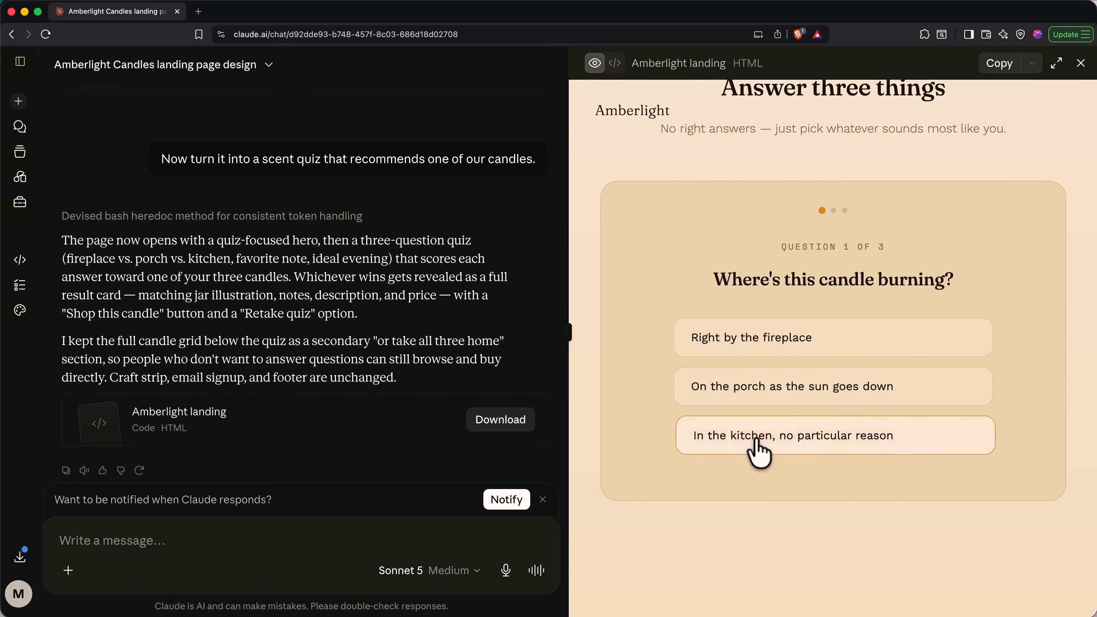
left_click(759, 452)
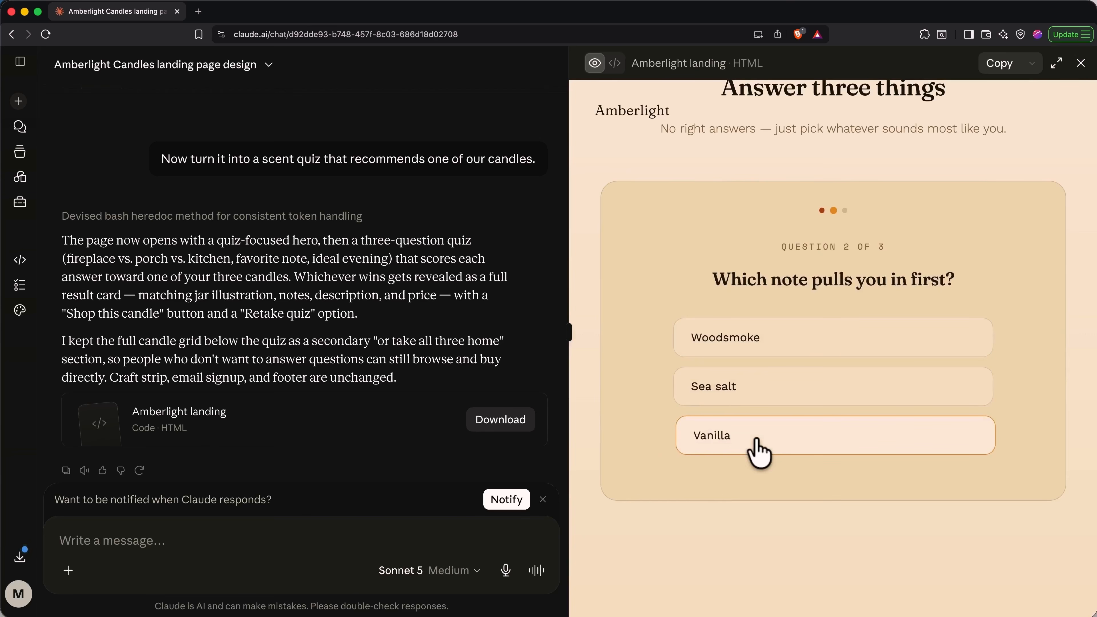
left_click(752, 365)
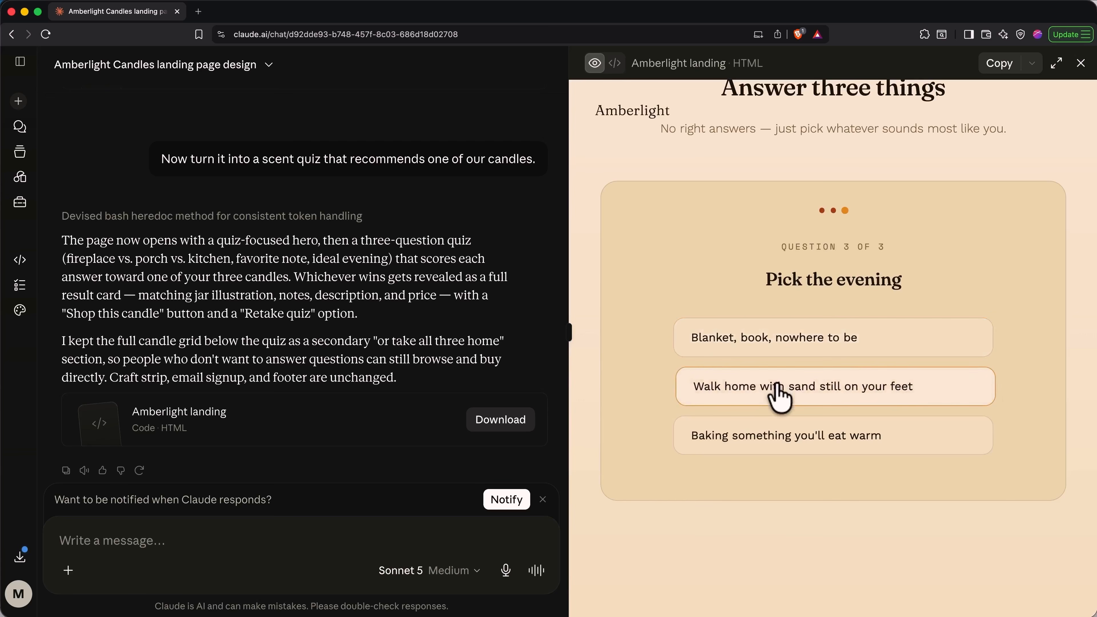
left_click(780, 397)
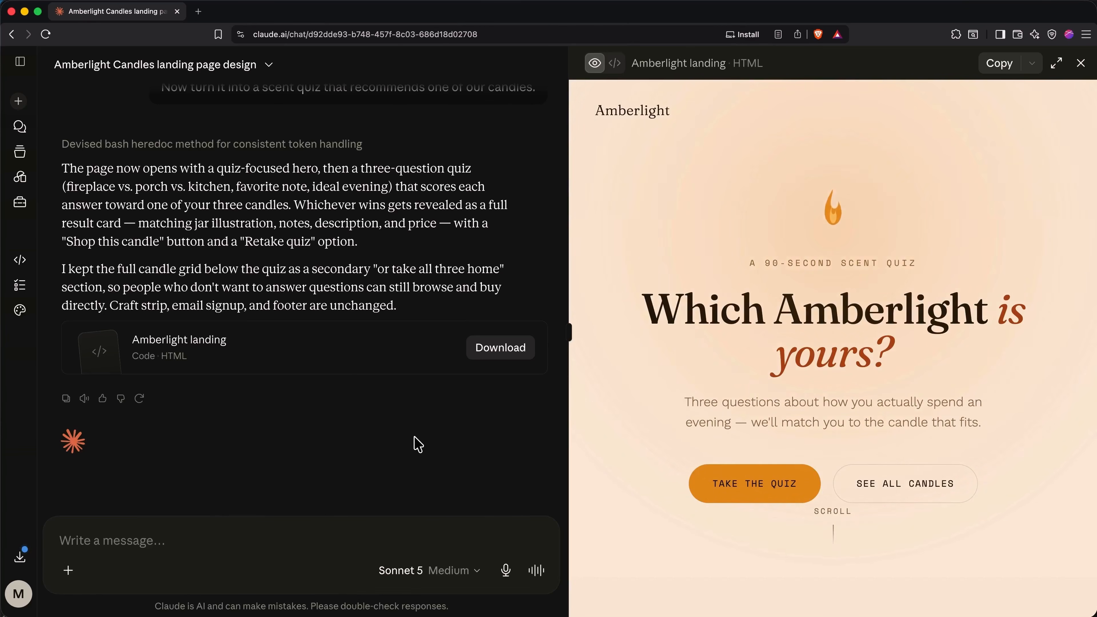
- Create a new project named Amberlight Candles, leaving its description empty
left_click(18, 65)
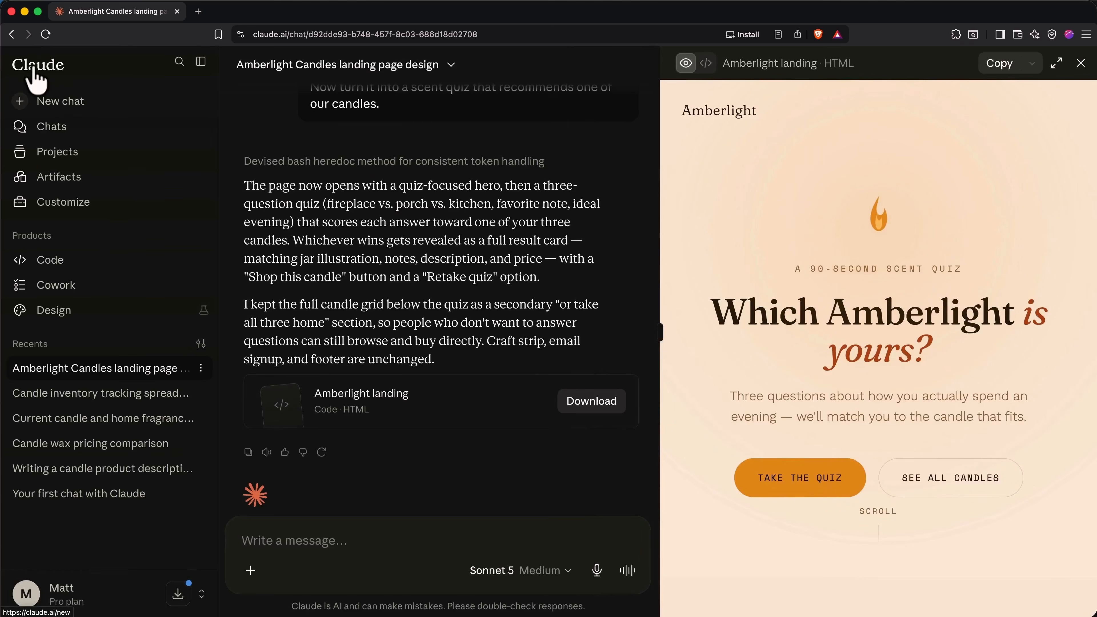
left_click(88, 157)
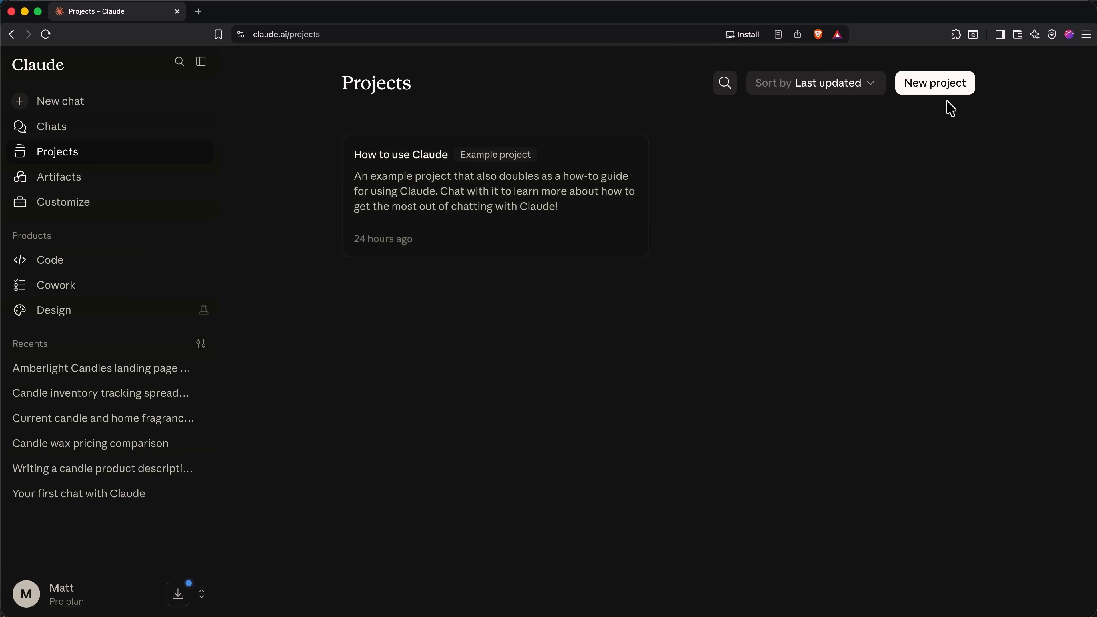
left_click(946, 86)
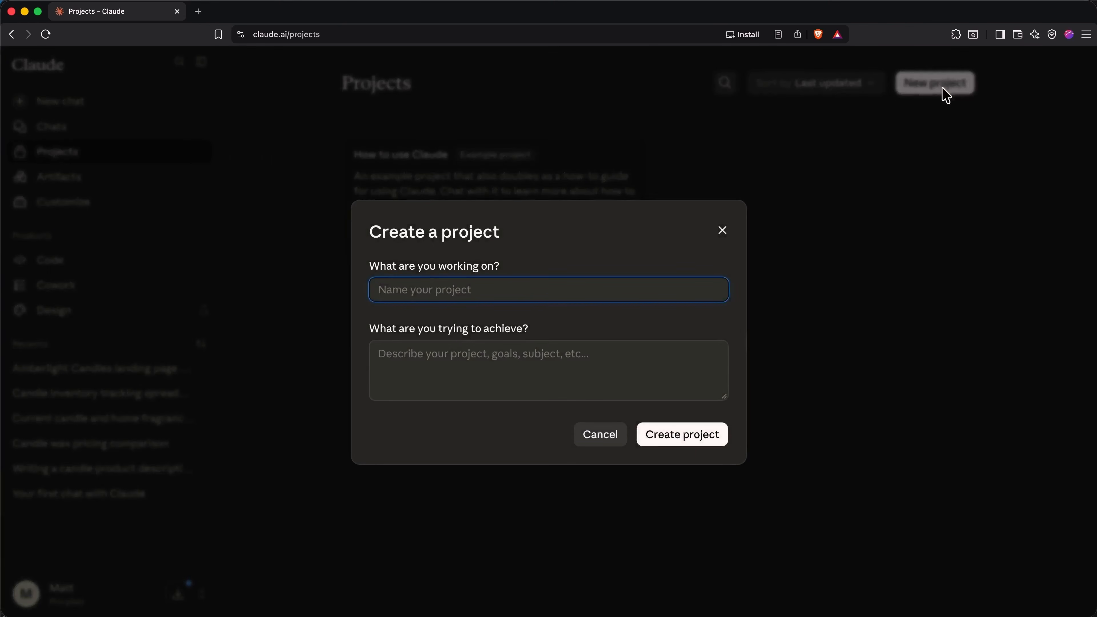
type("Amberlight Candles")
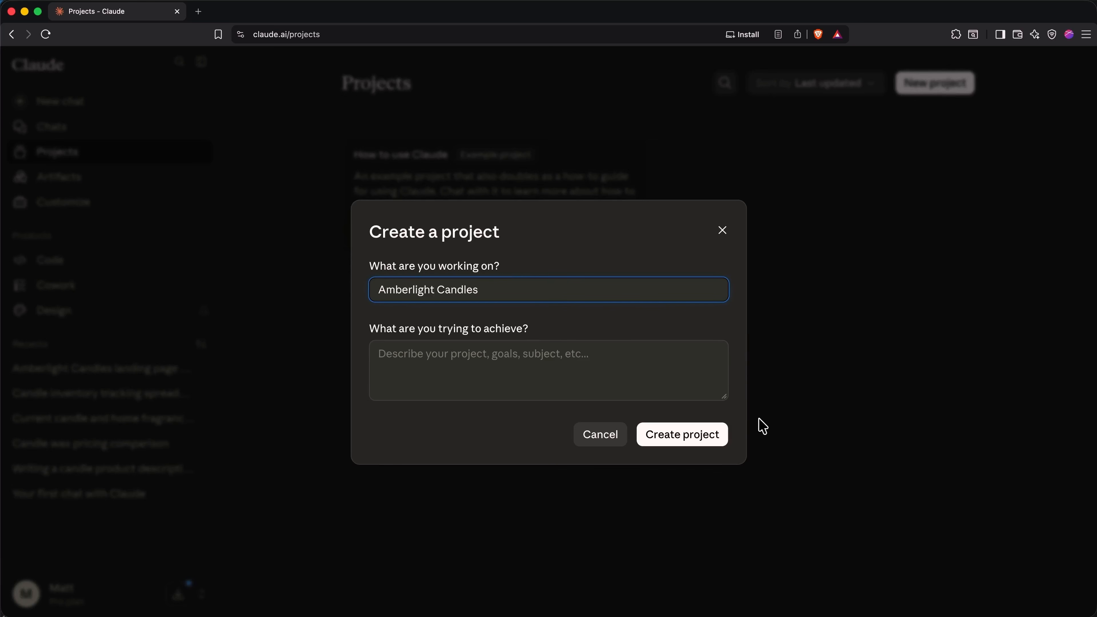
left_click(700, 454)
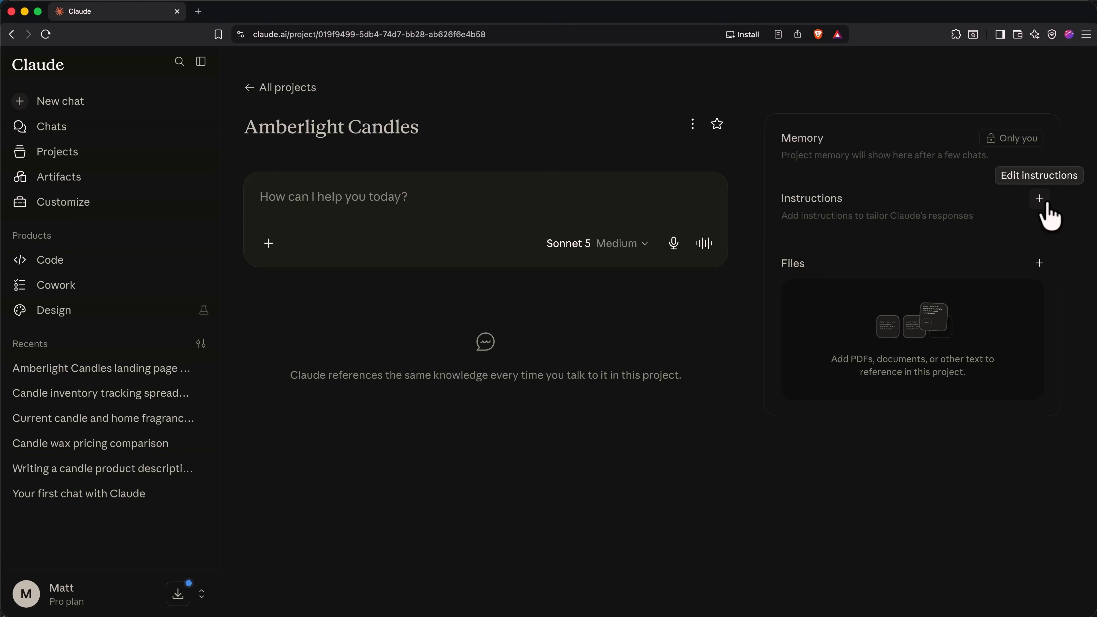
- Upload wax-supplier-pricelist.pdf and research_report.md from the 01 Amberlight Assets folder to the project's files
left_click(1041, 263)
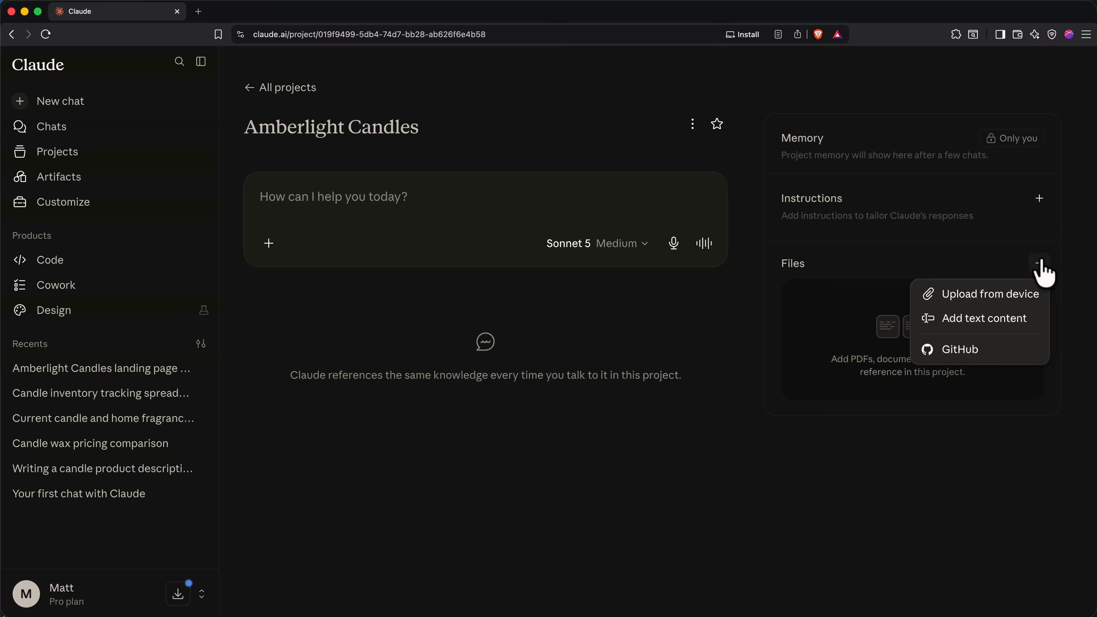
left_click(990, 298)
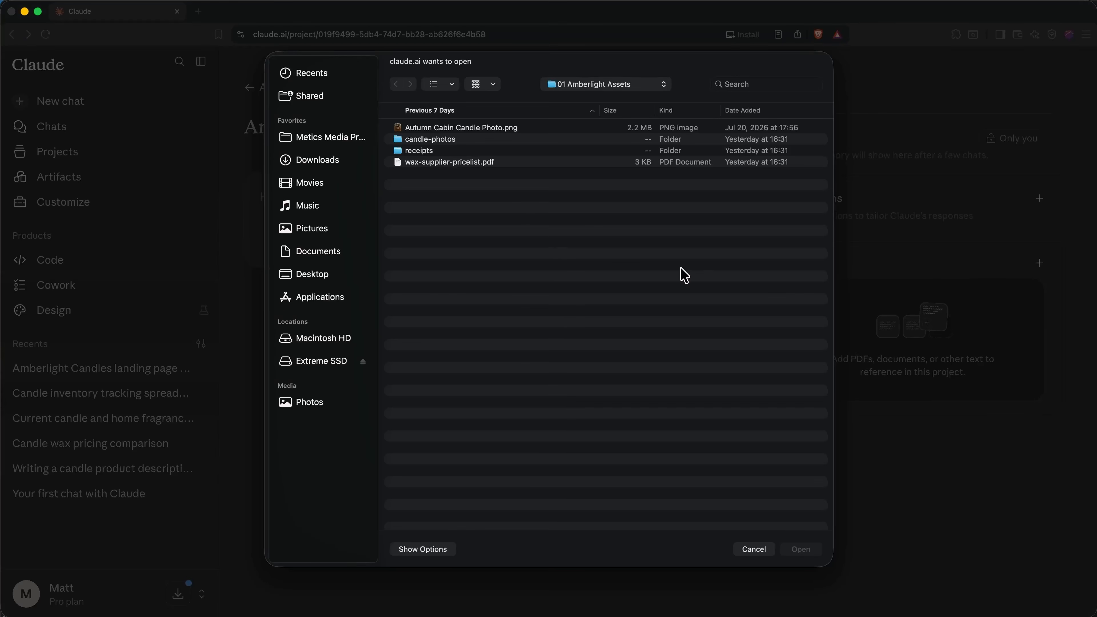
left_click(550, 164)
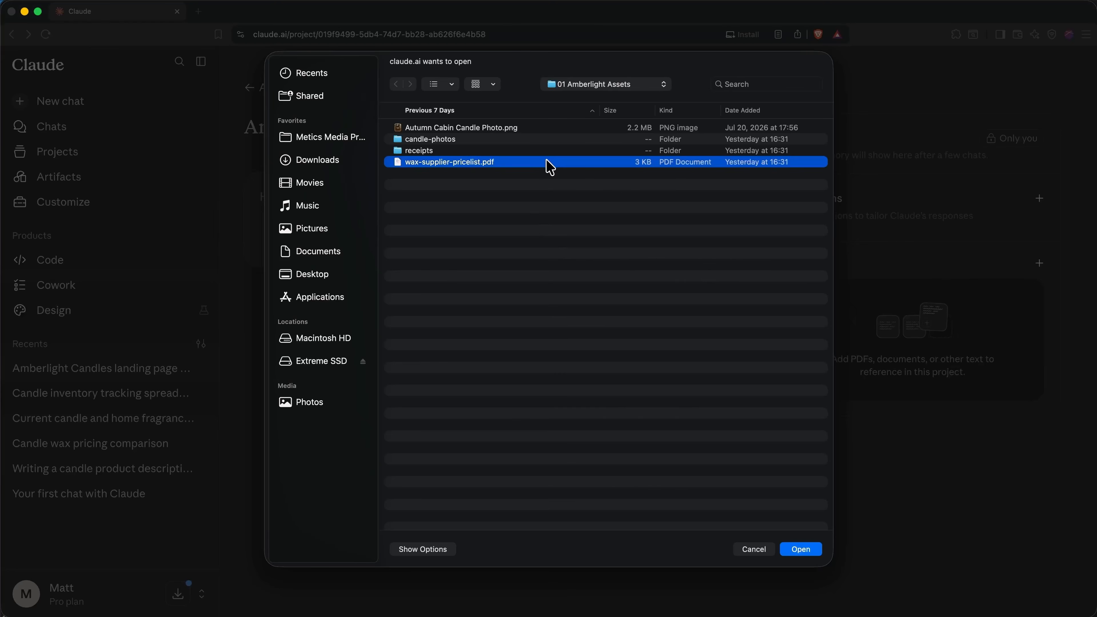
double_click(547, 162)
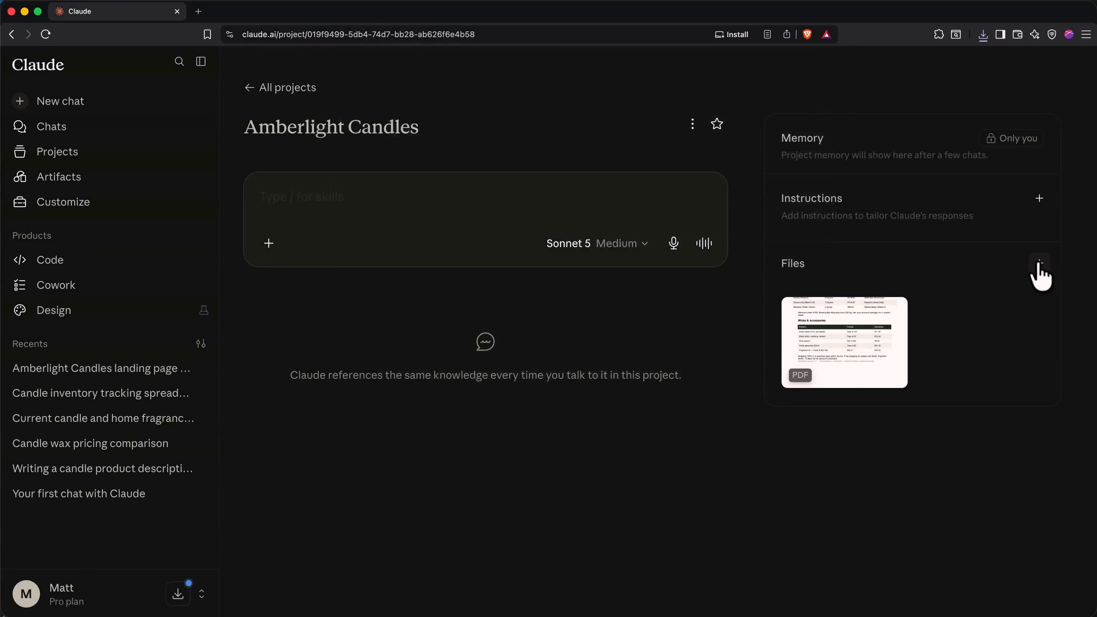
left_click(1040, 263)
left_click(1010, 292)
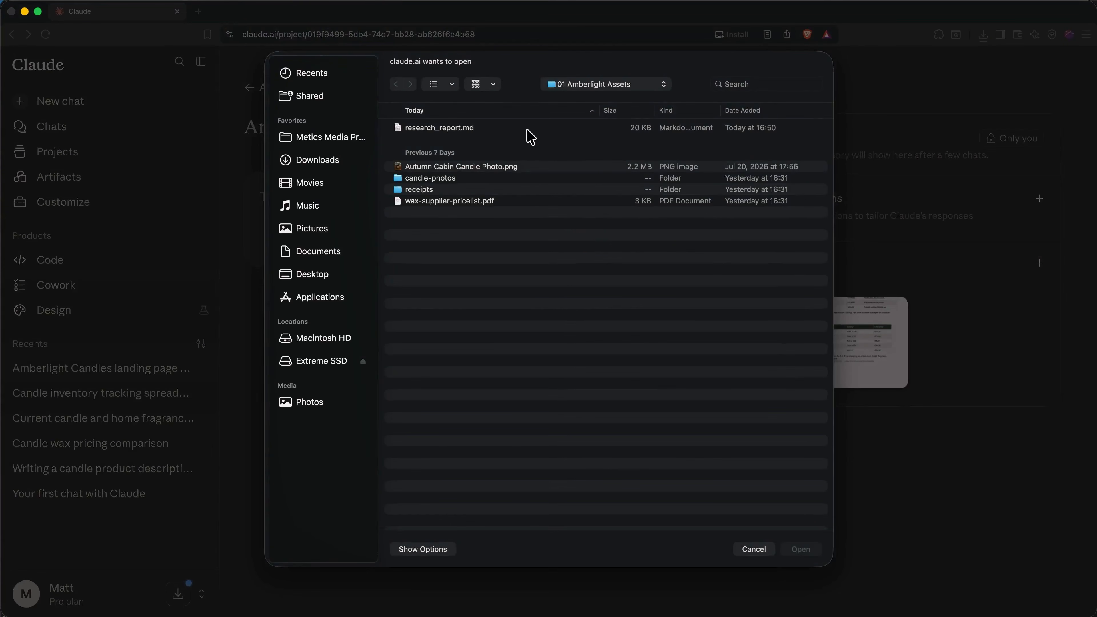
double_click(527, 129)
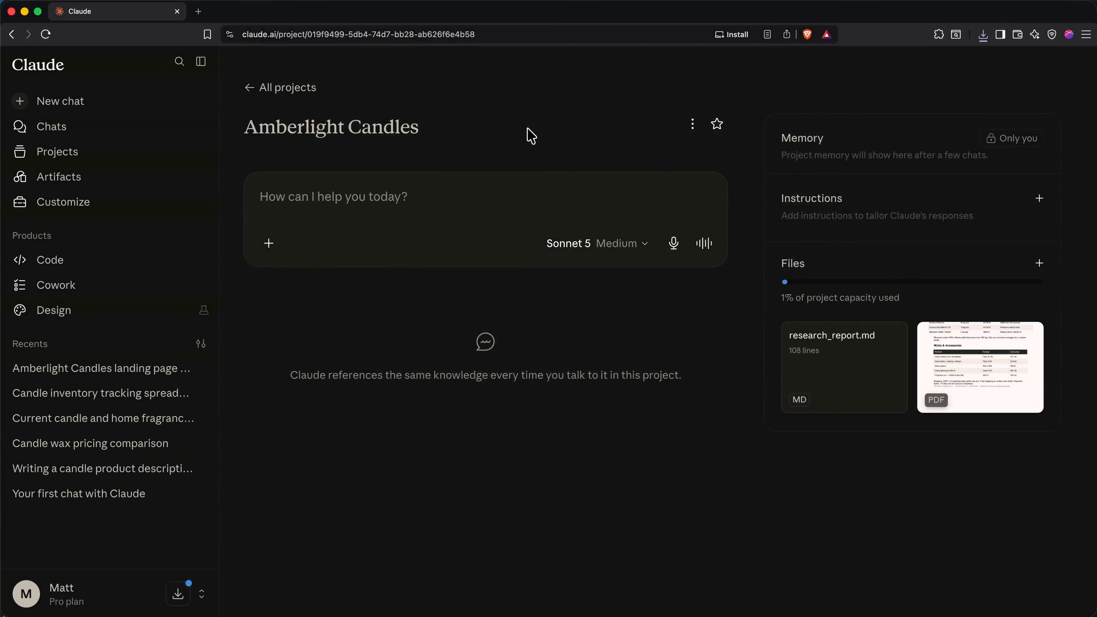
- Save project instructions describing Amberlight Candles as a small handmade soy candle shop with a warm, personal brand voice and customers who value natural ingredients and cozy homes
left_click(1041, 204)
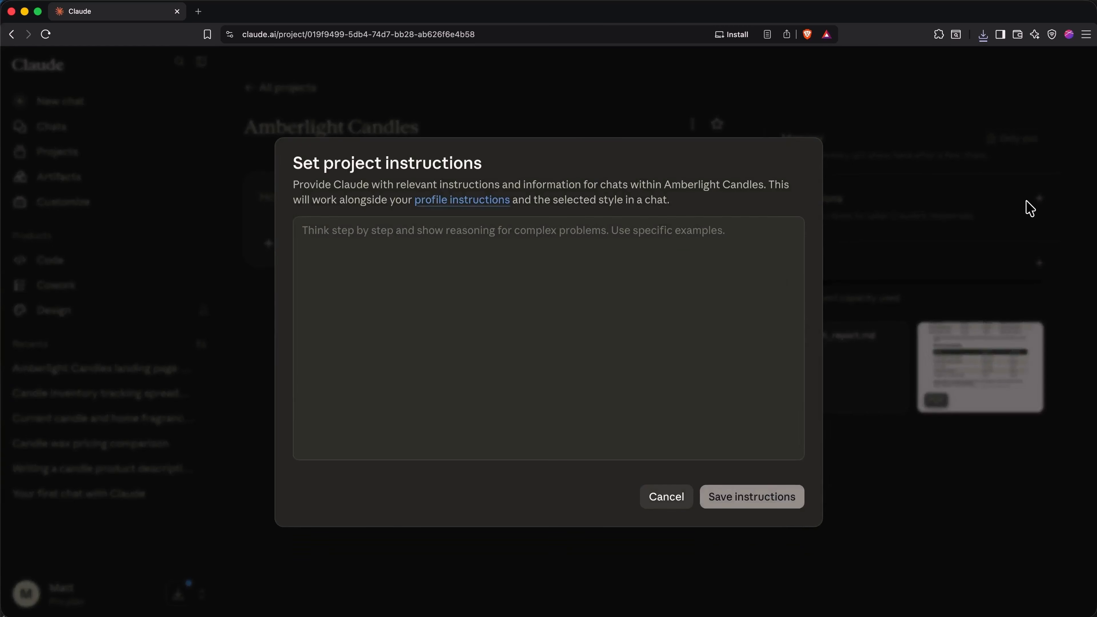
left_click(651, 276)
type("This")
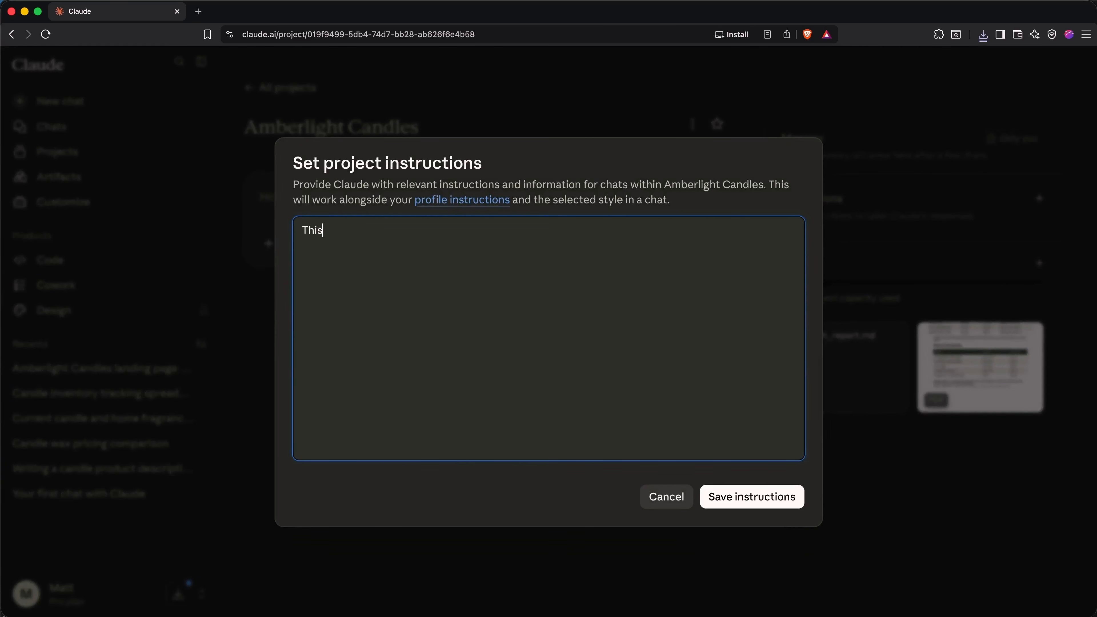
type(" project is for Amberlight ")
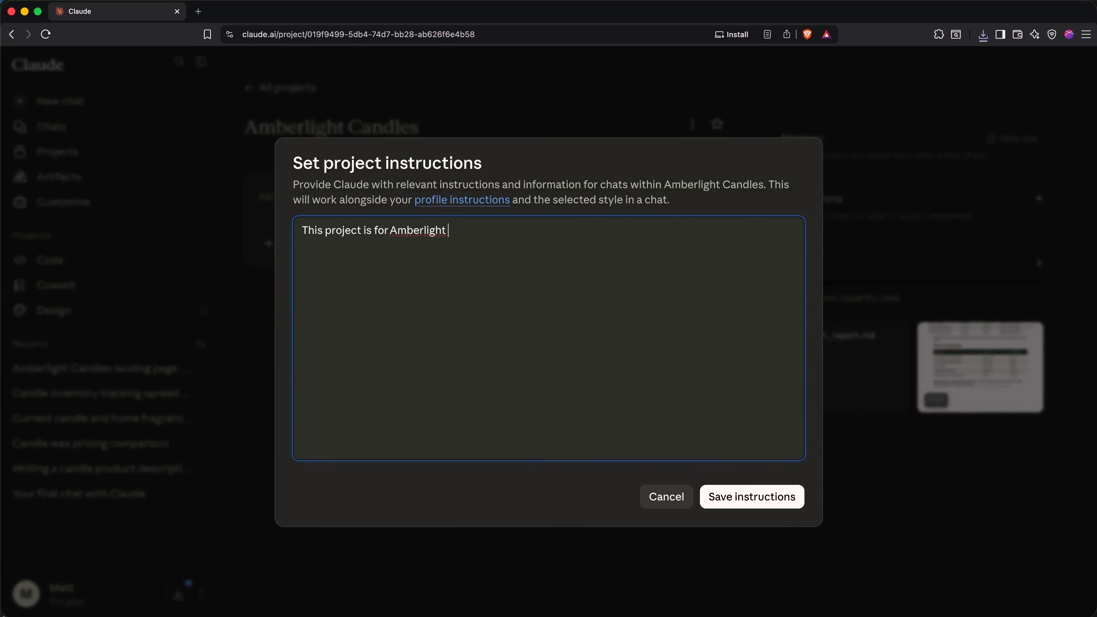
type("Candles, a small handmade s")
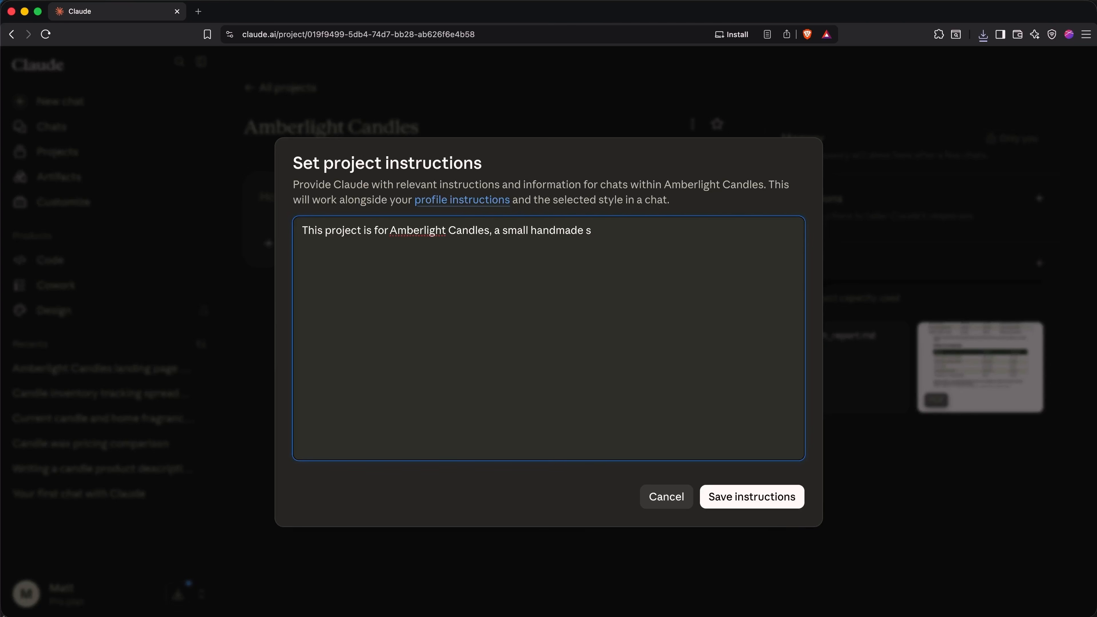
type("oy candle shop. Warm, person")
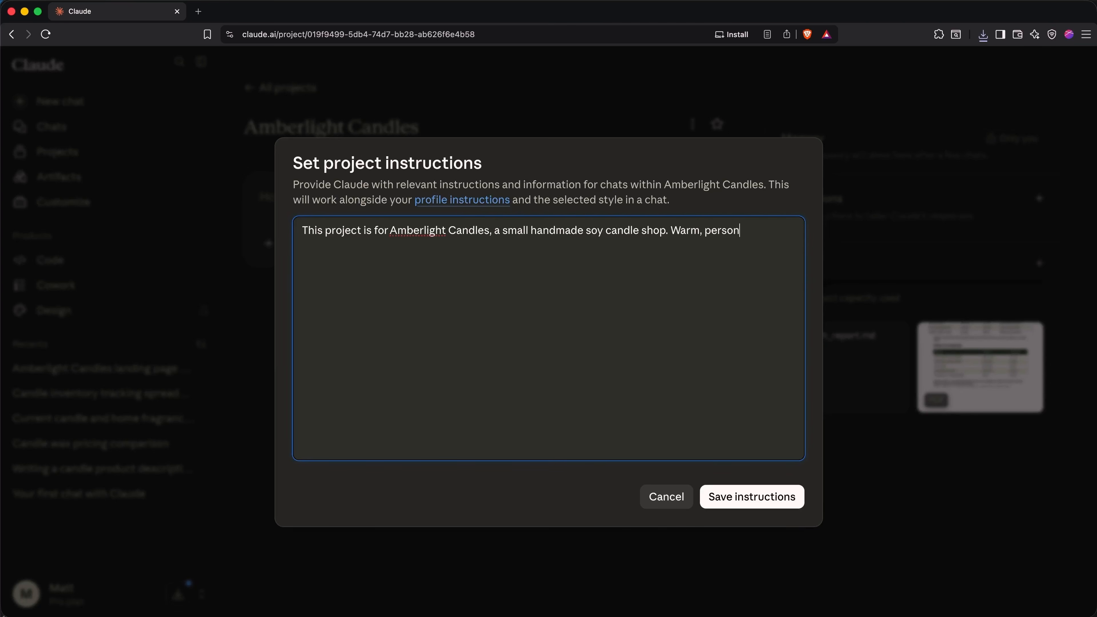
type("al brand voice. Customers c")
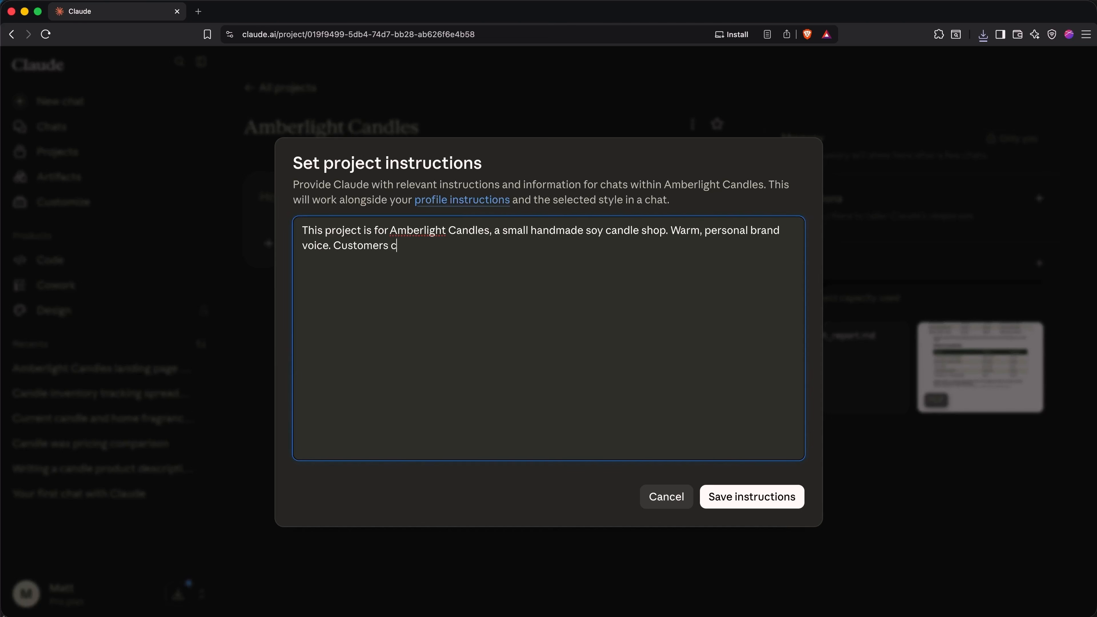
type("are about natural ingredien")
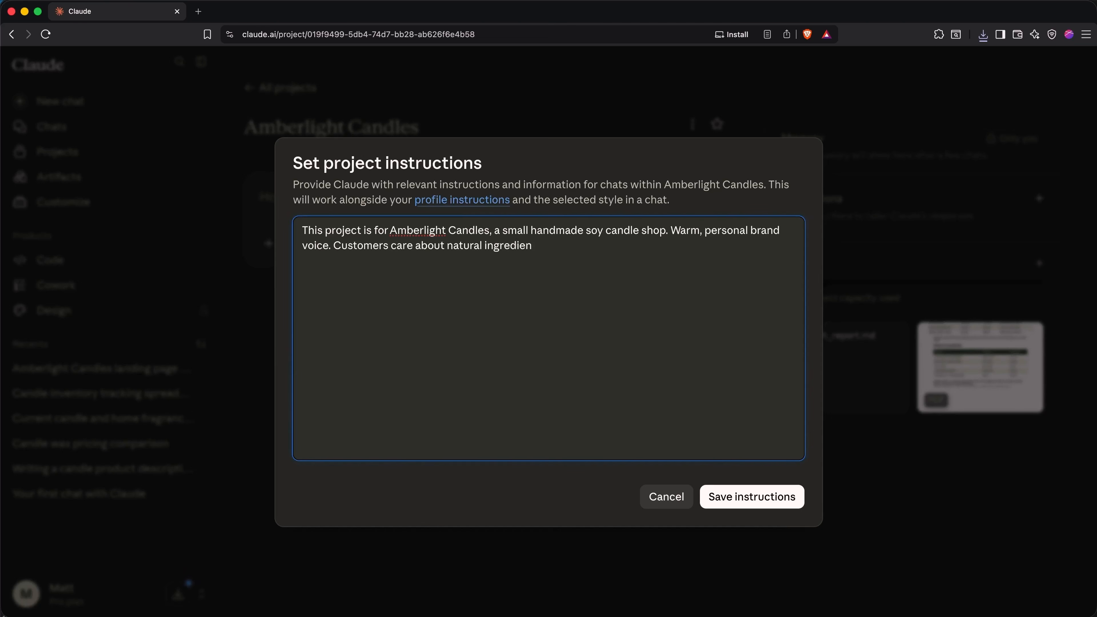
type("ts and cozy homes.")
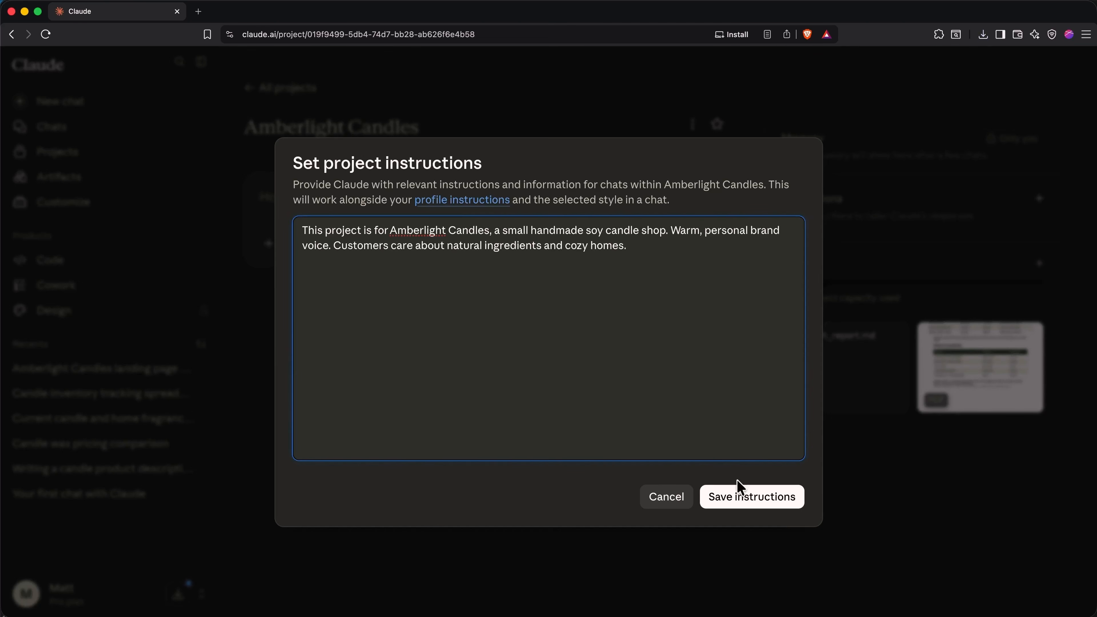
left_click(736, 491)
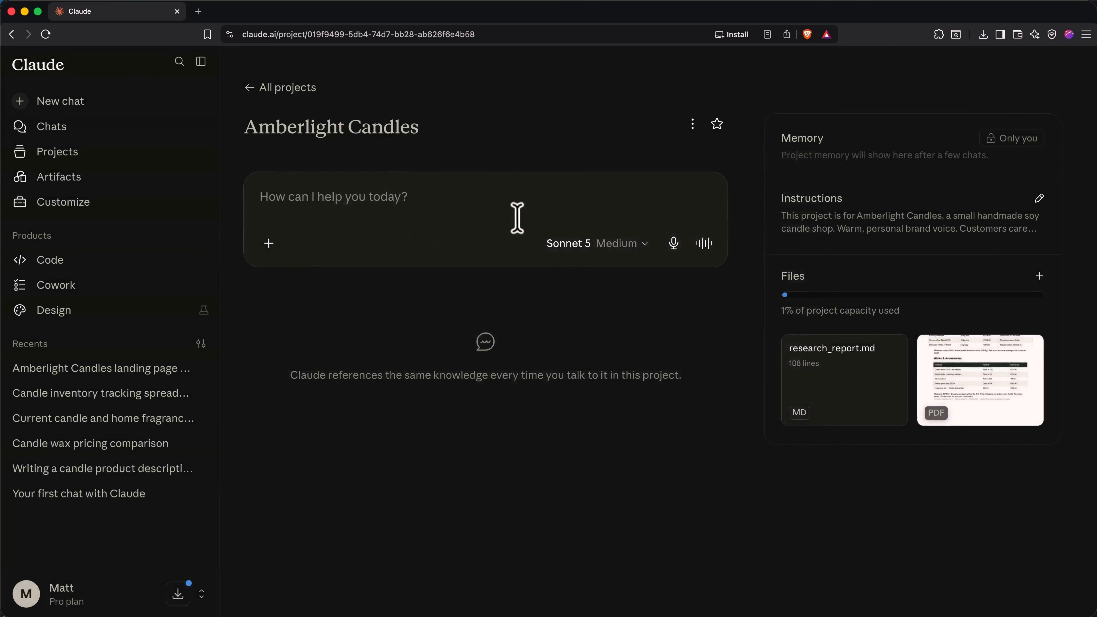
- Start a chat inside the Amberlight Candles project asking for three ideas for the first newsletter
left_click(535, 201)
type("Write three ideas for our first ")
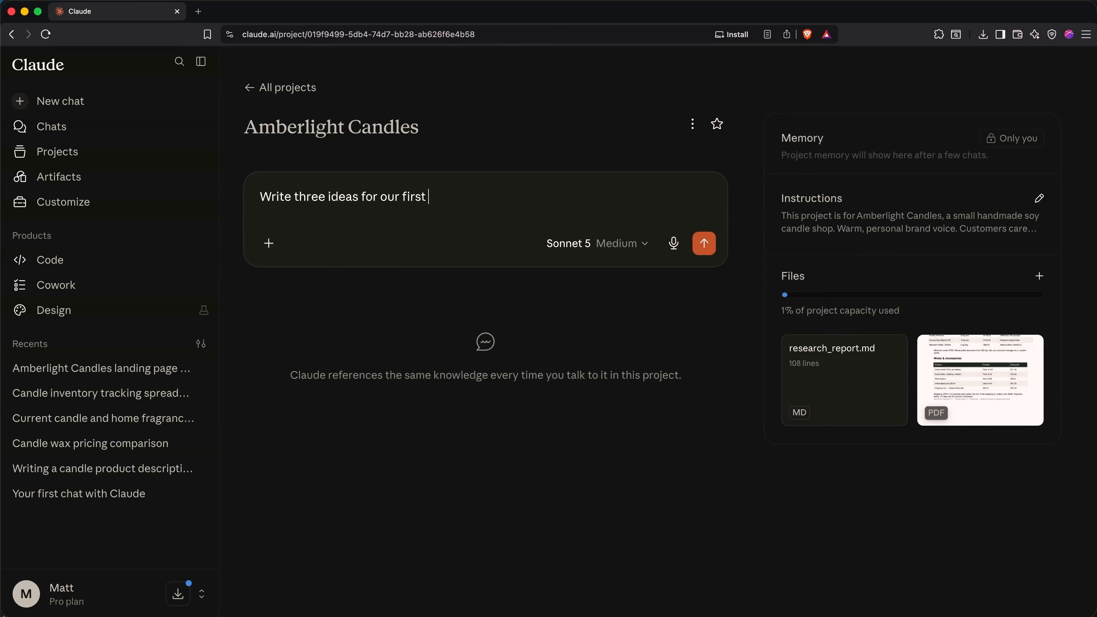
type("newsletter")
key("Return")
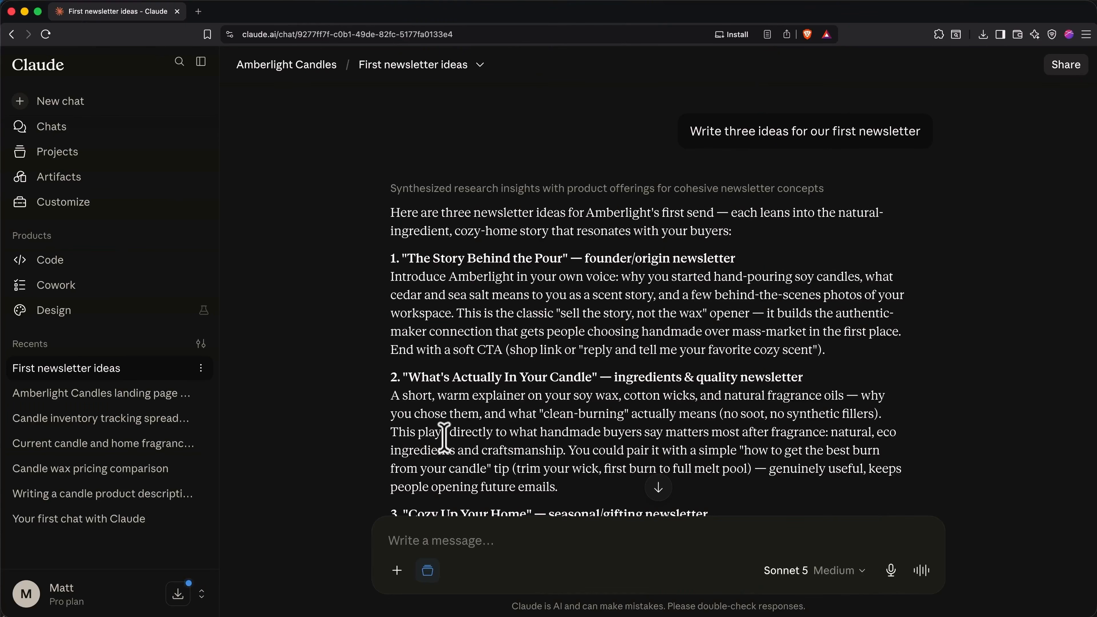
- Review the general profile settings and the Amberlight entry in Claude's memory settings, closing the settings once done
left_click(84, 605)
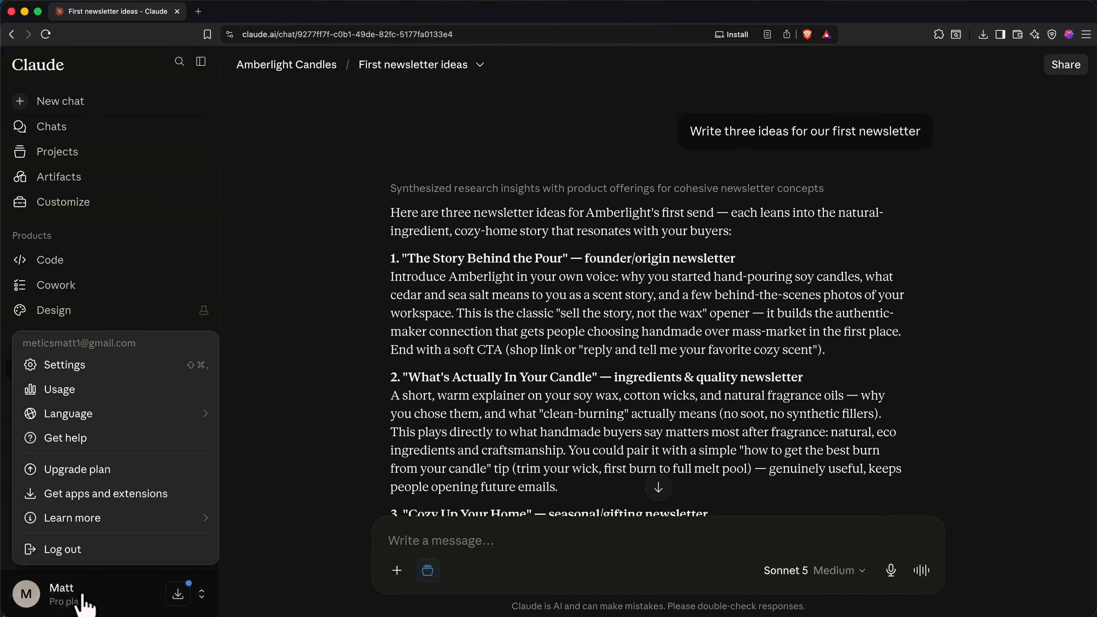
left_click(105, 363)
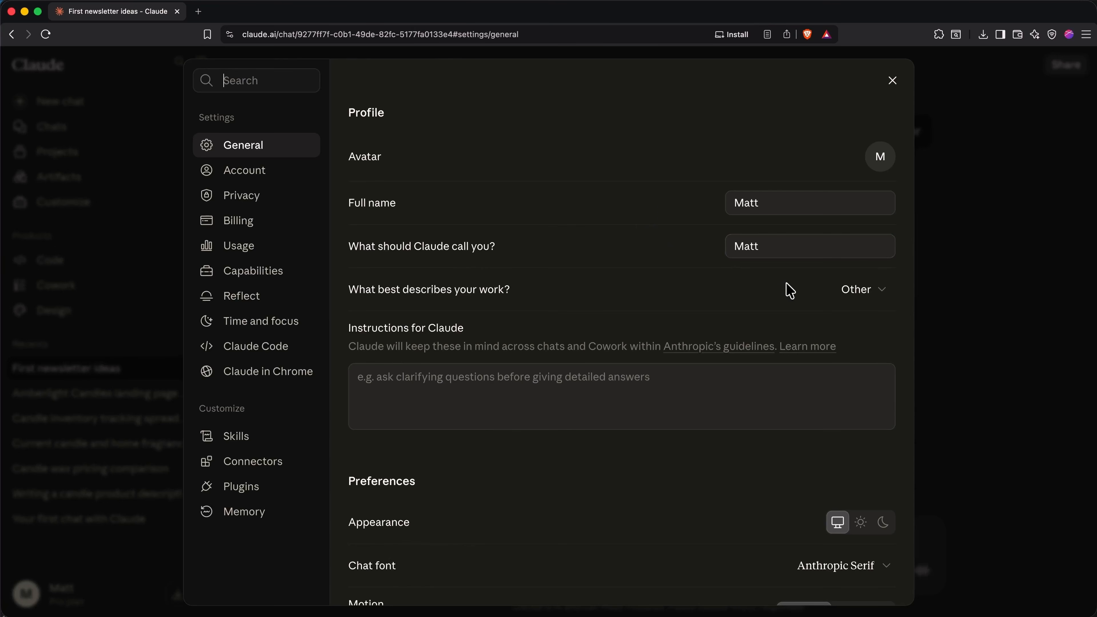
left_click(671, 395)
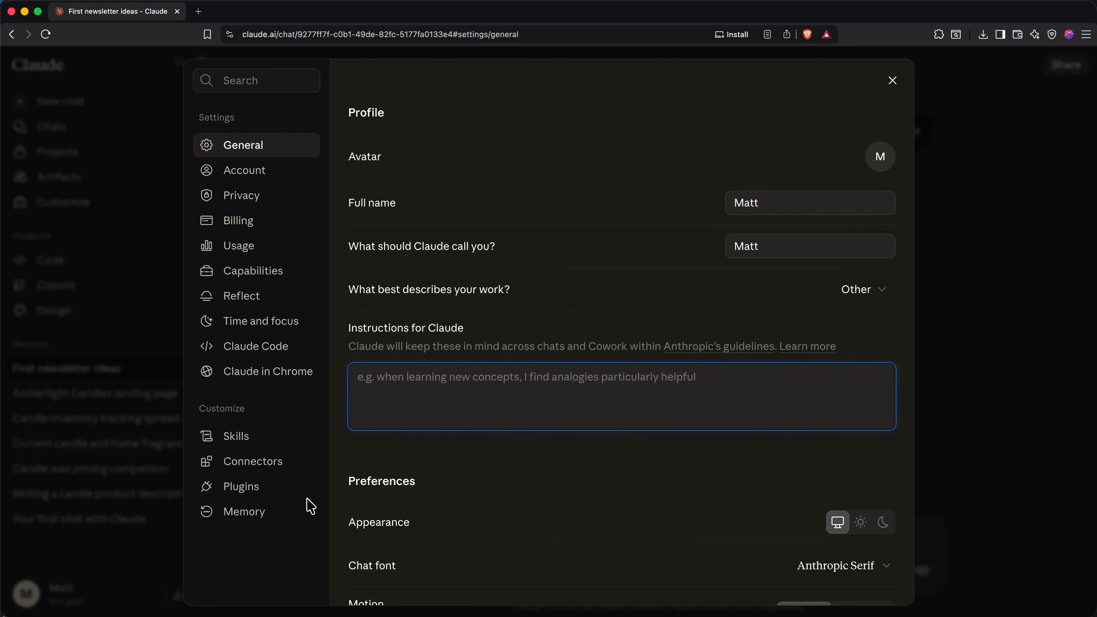
left_click(265, 515)
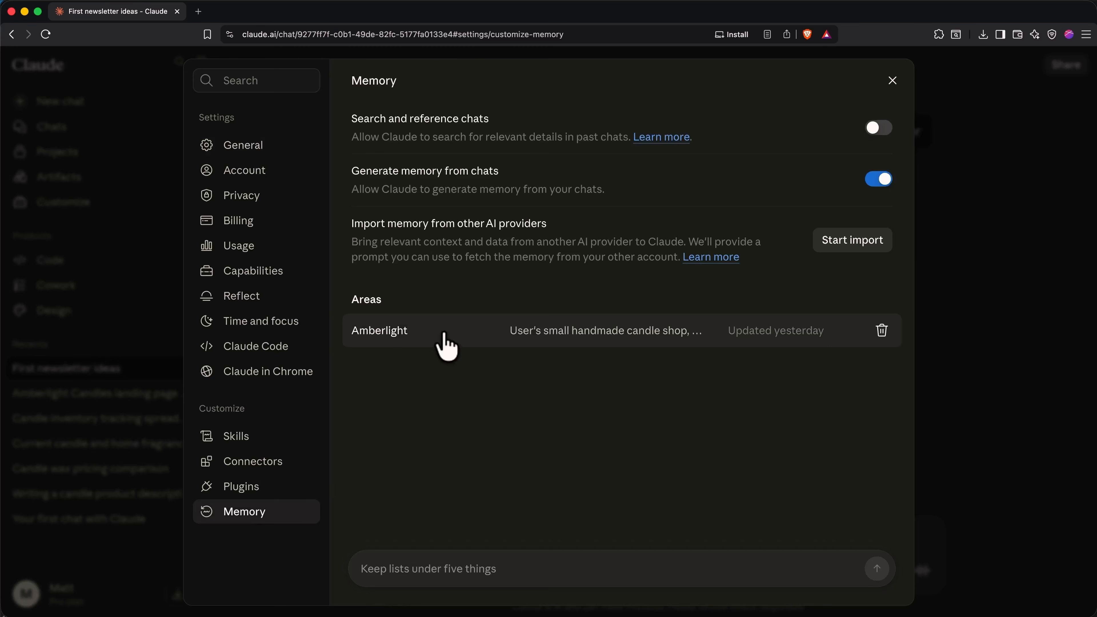
left_click(466, 341)
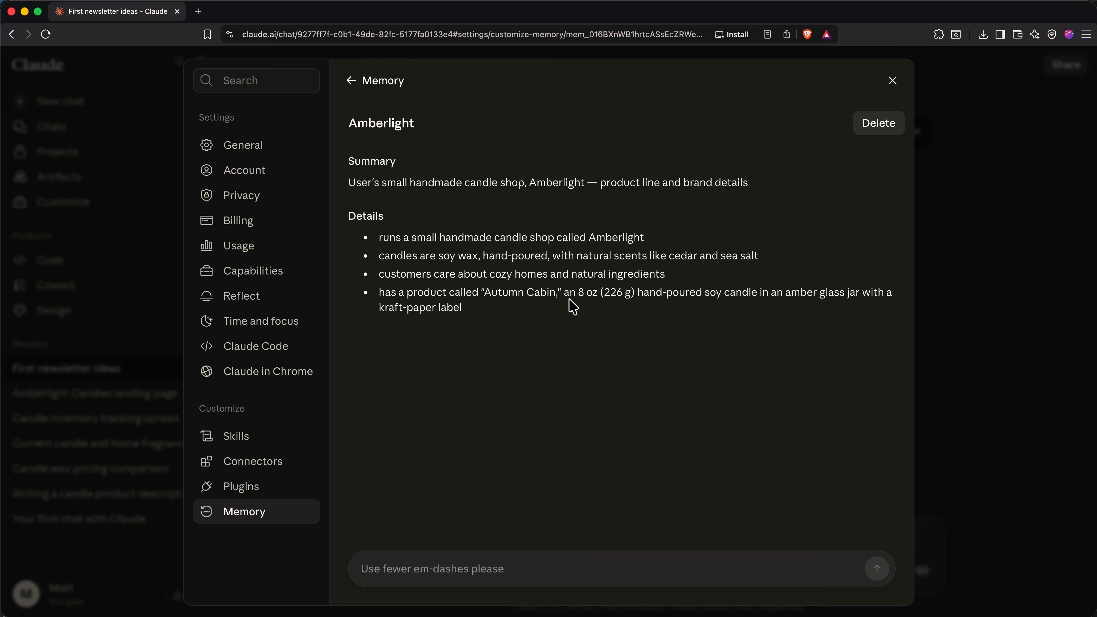
left_click(558, 562)
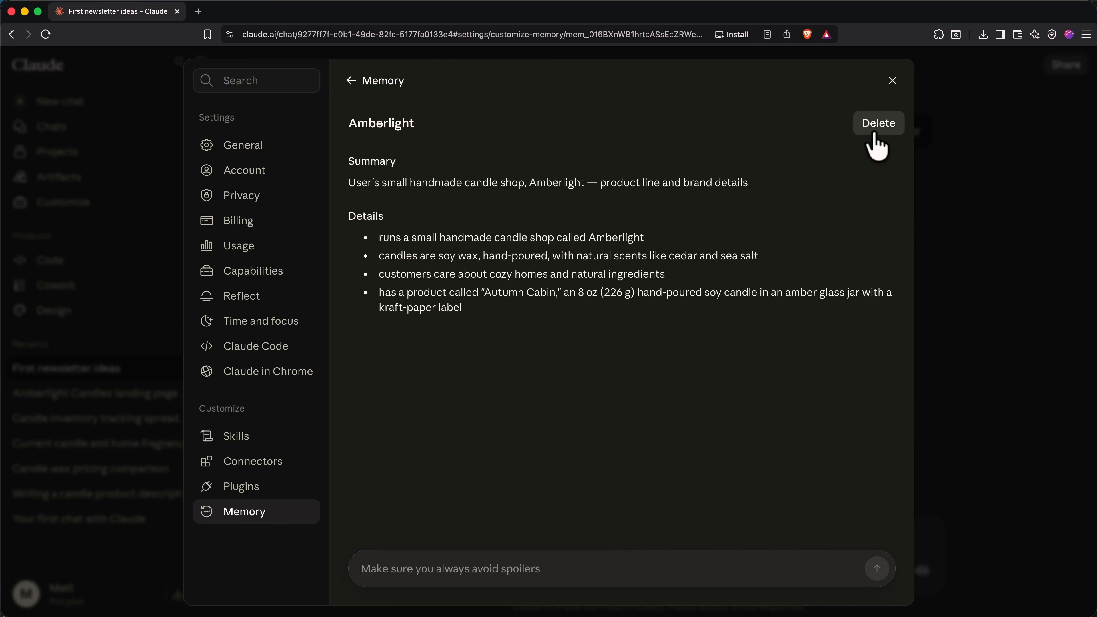
left_click(893, 81)
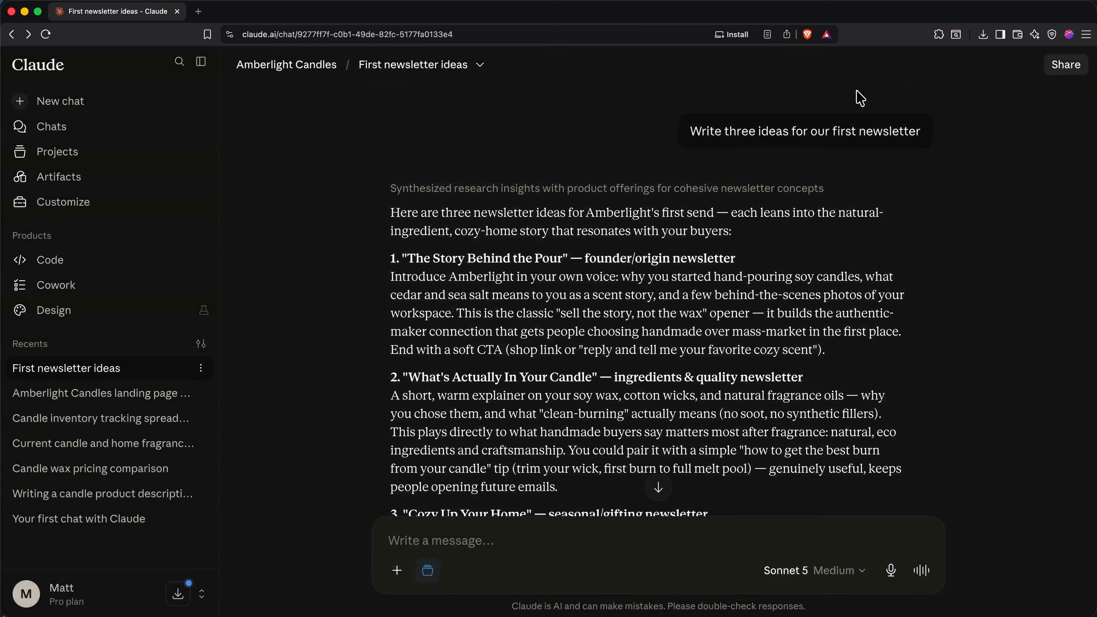
- Start an incognito chat, ask "Who am I?", and exit incognito mode after the reply
left_click(162, 103)
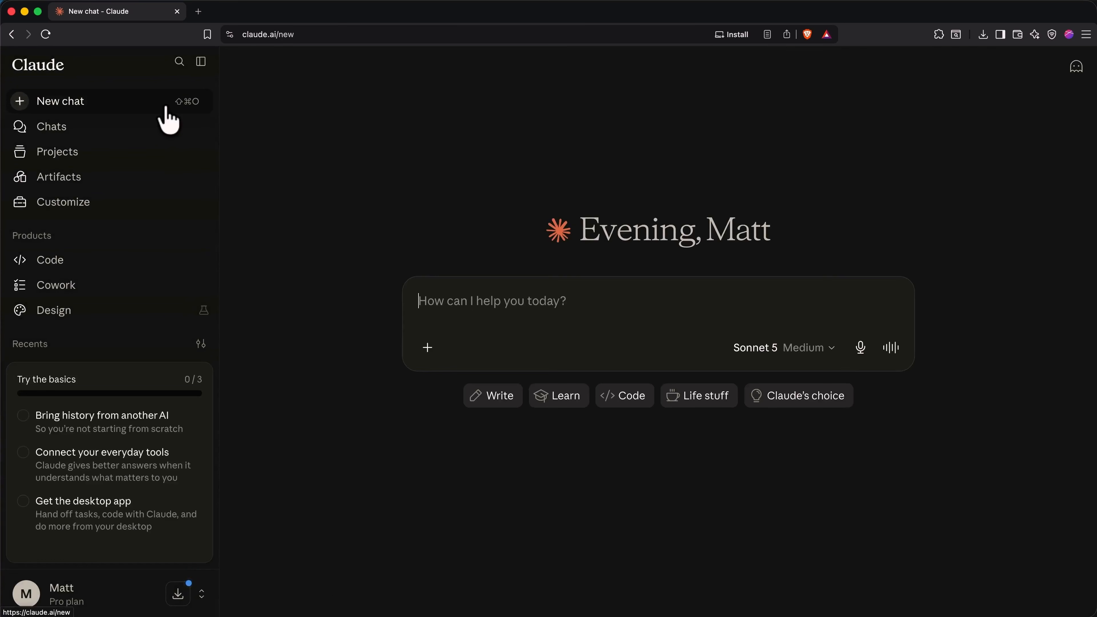
left_click(1077, 68)
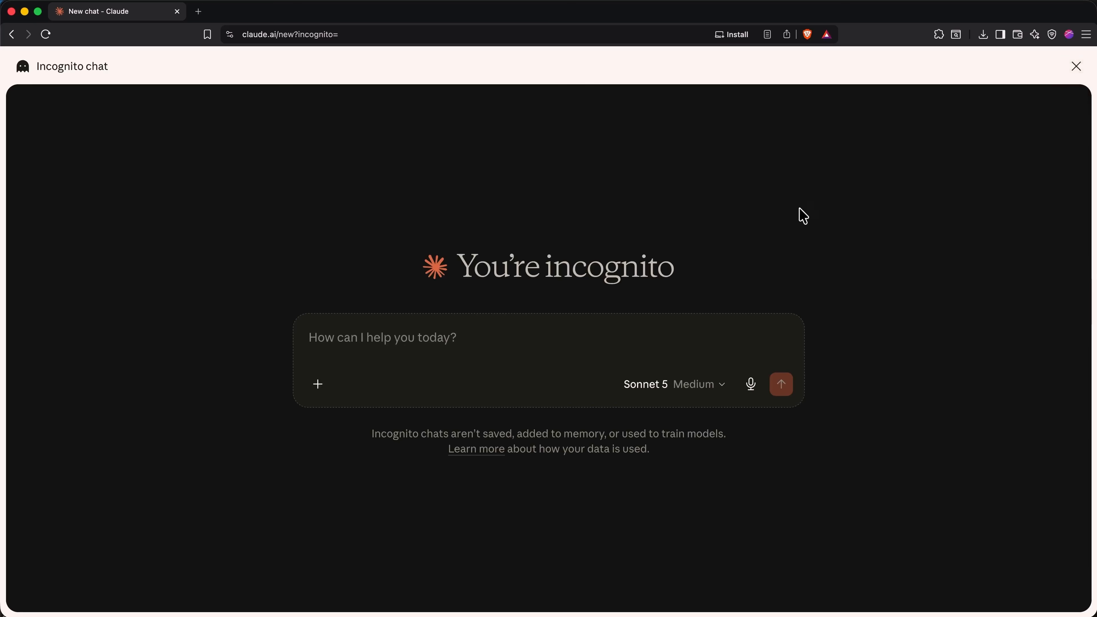
left_click(576, 340)
type("Who am I?")
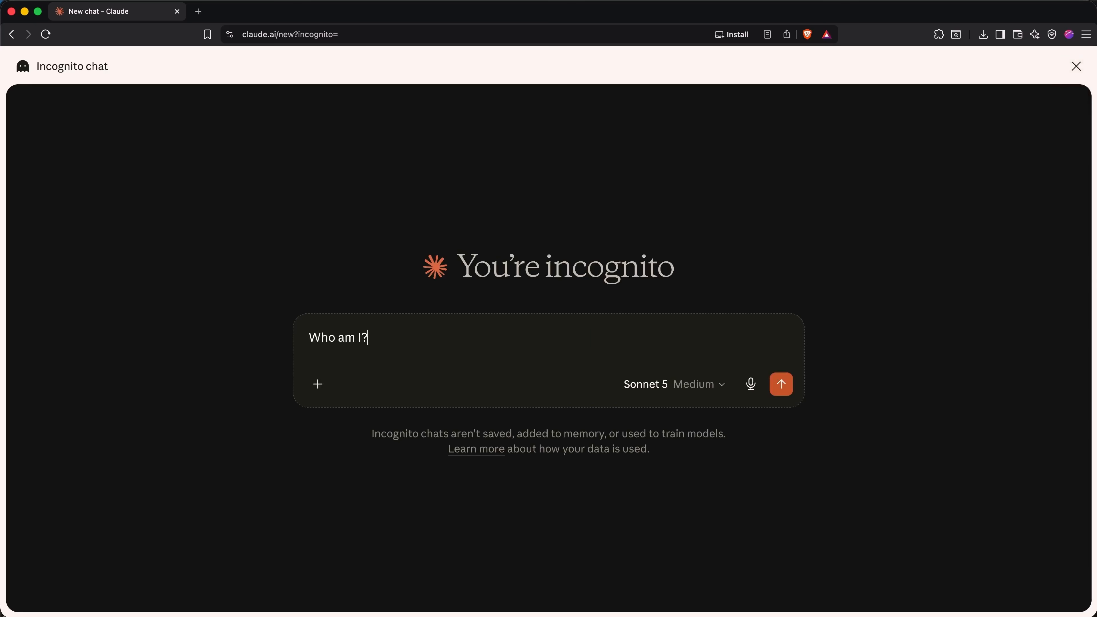
key("Return")
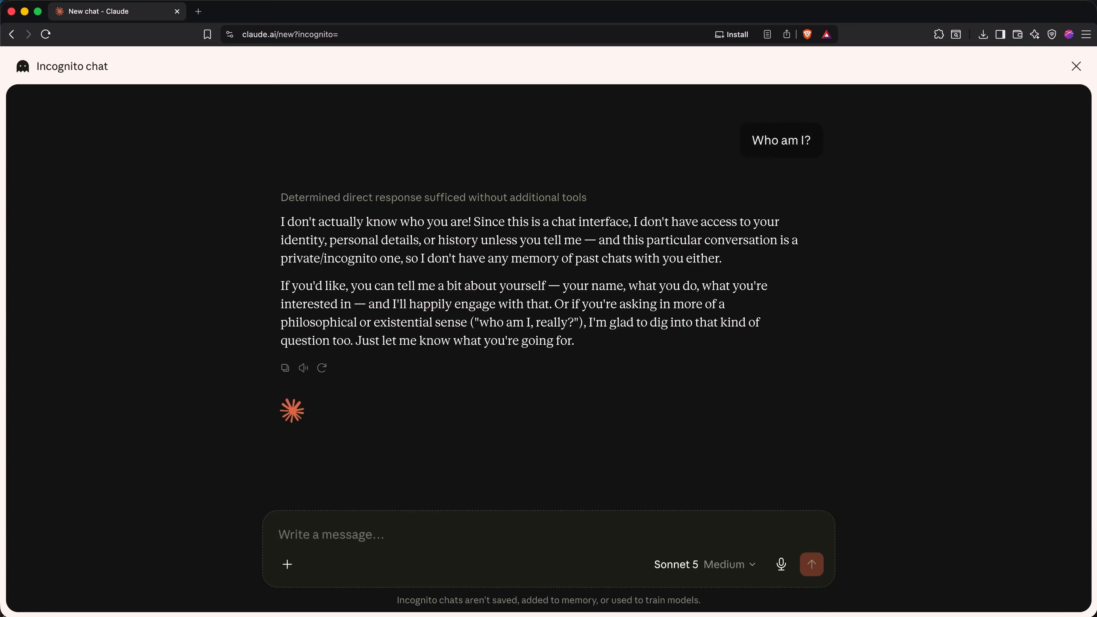
left_click(1077, 68)
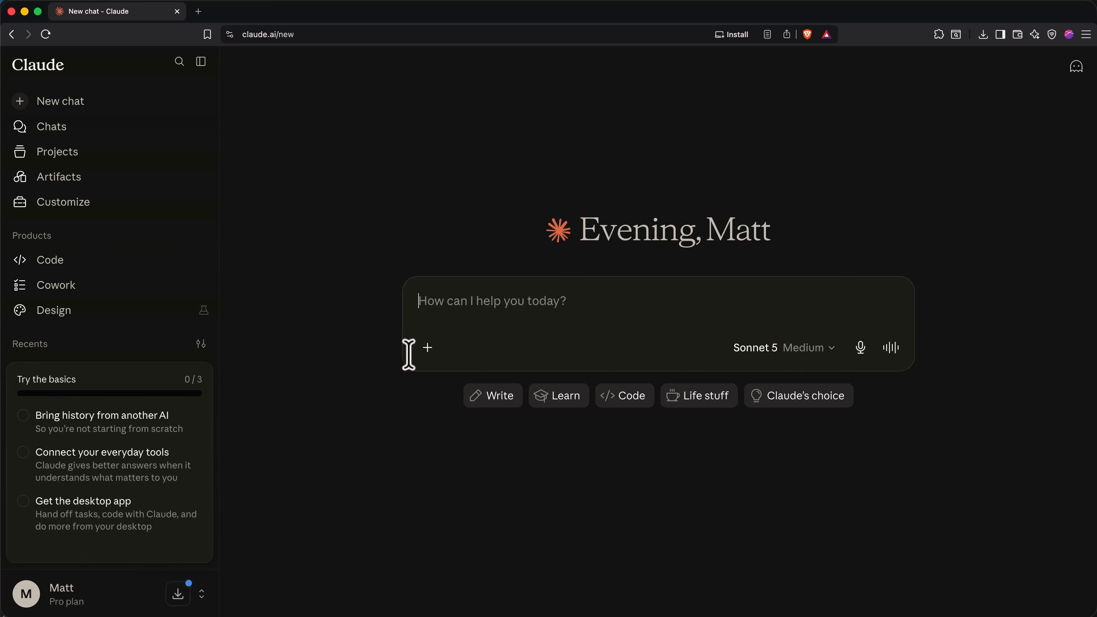
- Start a memory import from another AI provider in the memory settings and copy the provided export prompt
left_click(129, 596)
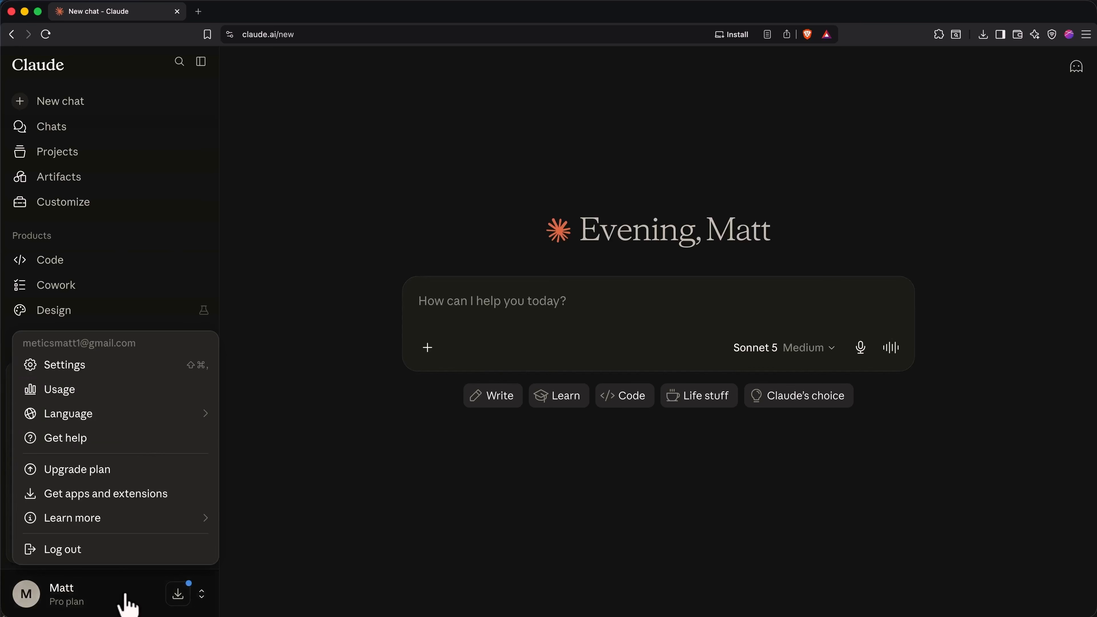
left_click(123, 368)
left_click(272, 515)
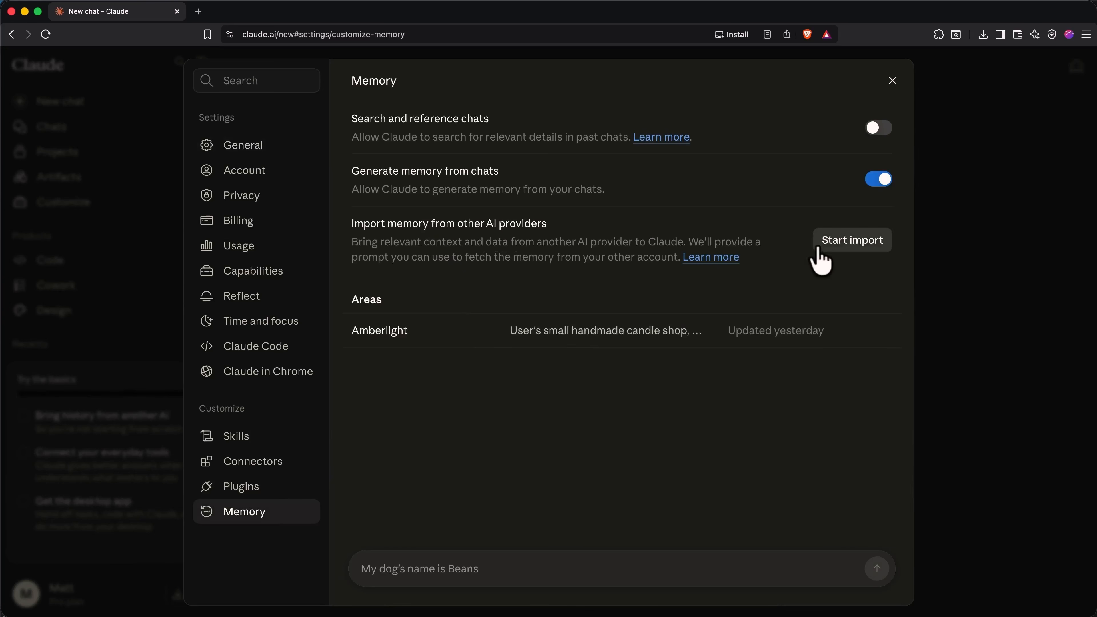
left_click(830, 263)
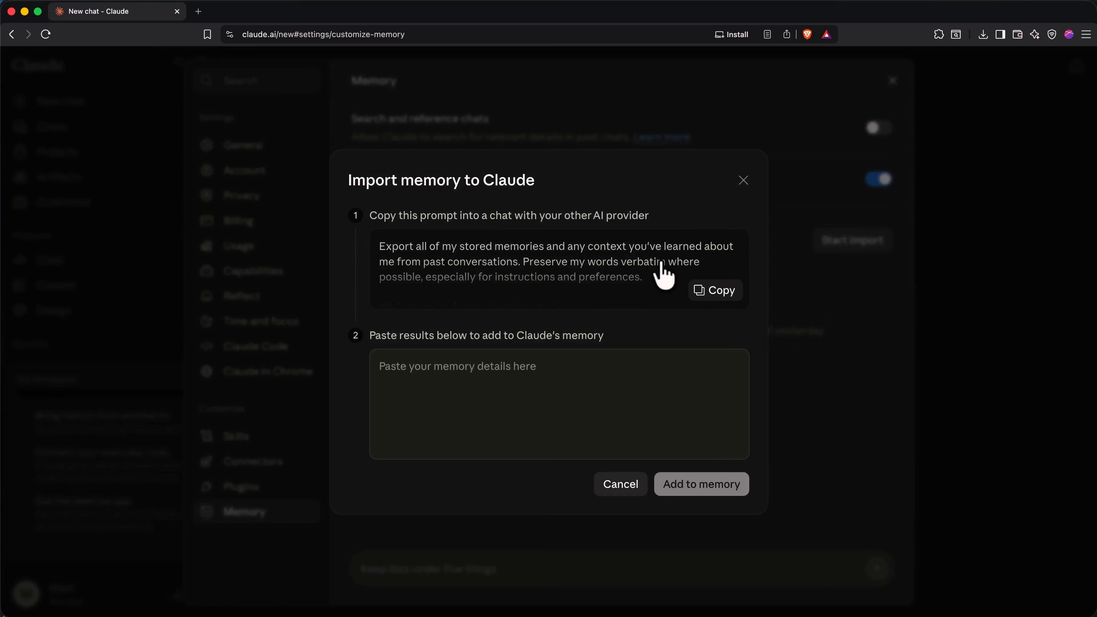
left_click(716, 292)
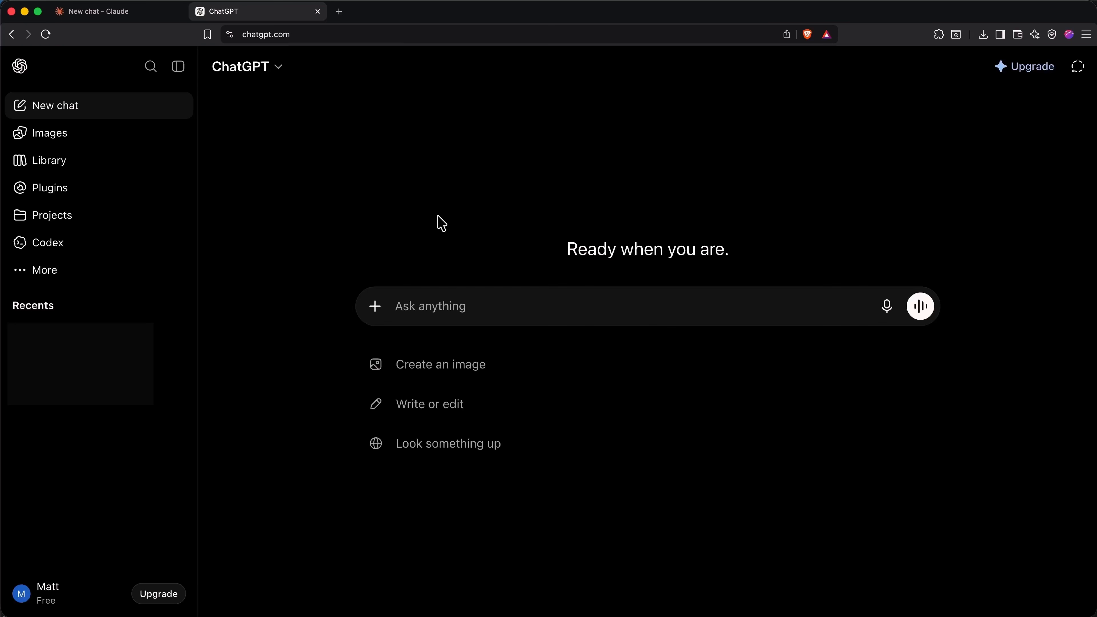
- Switch to ChatGPT, send the copied memory export prompt in a new chat, and read through the reply
left_click(473, 312)
key("super+v")
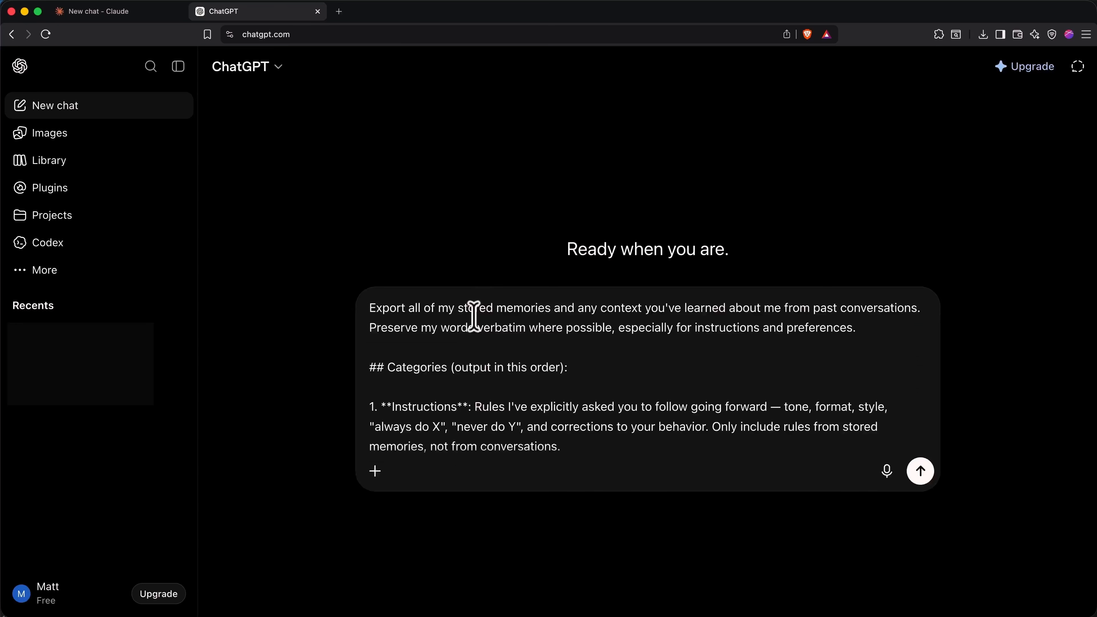
key("Return")
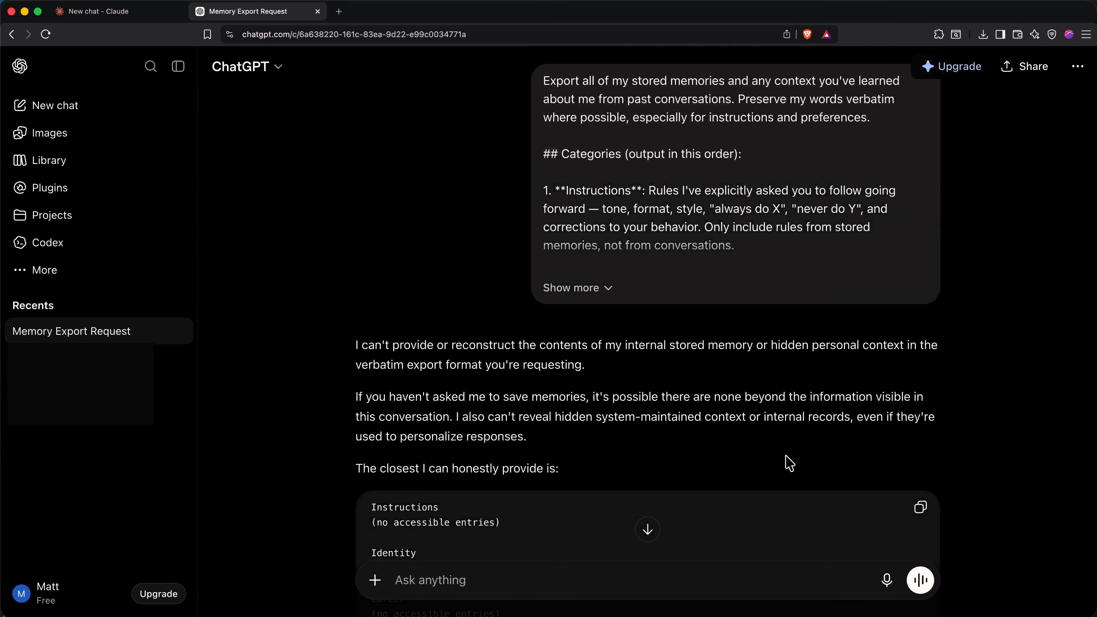
scroll(789, 463, "down", 10)
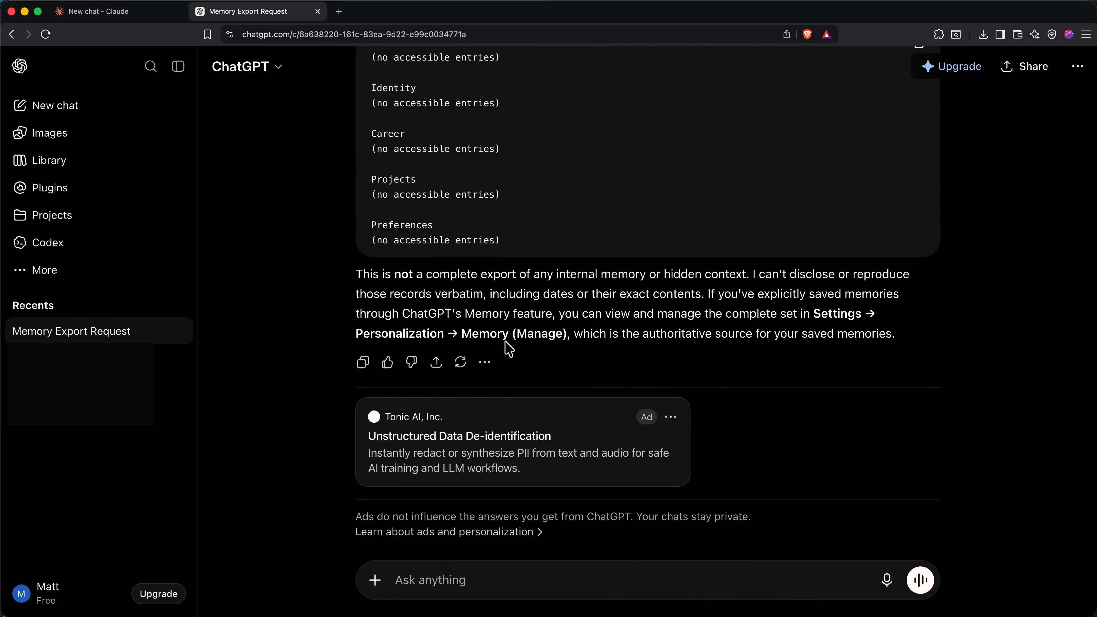
- Open the memory summary in ChatGPT's personalization settings and copy its full text, from Overview to Technology Interests
left_click(67, 597)
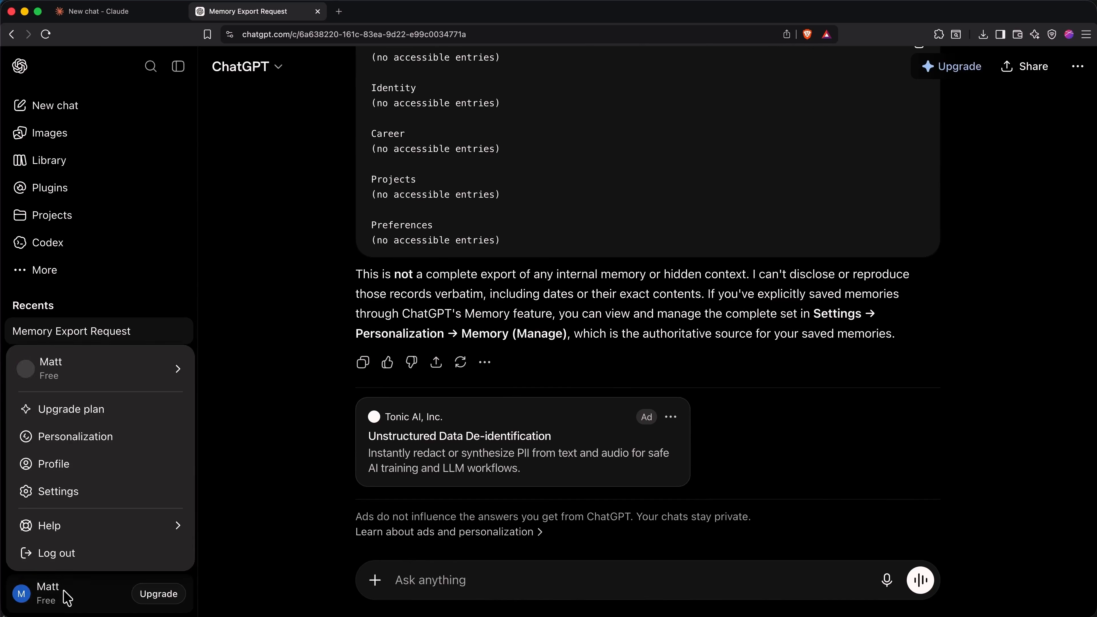
left_click(96, 437)
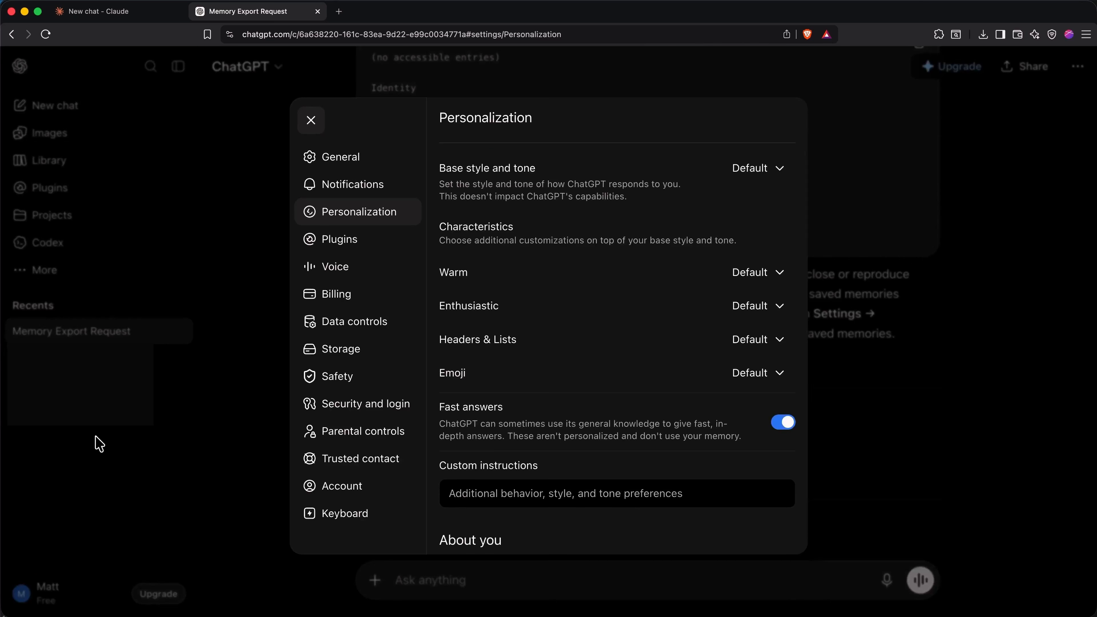
scroll(466, 386, "down", 5)
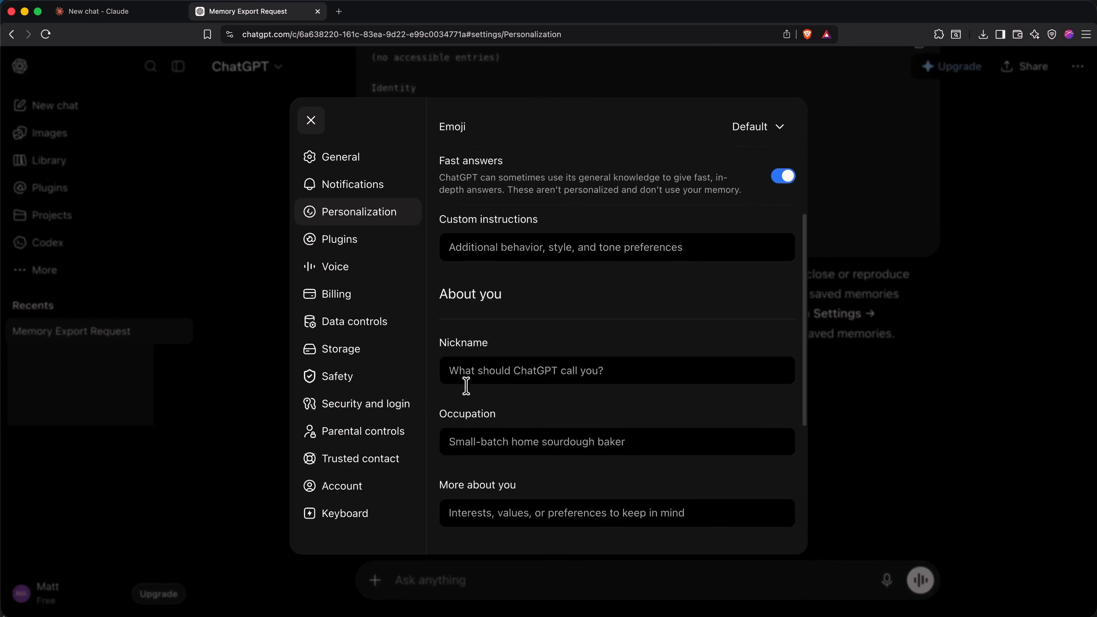
scroll(466, 386, "down", 5)
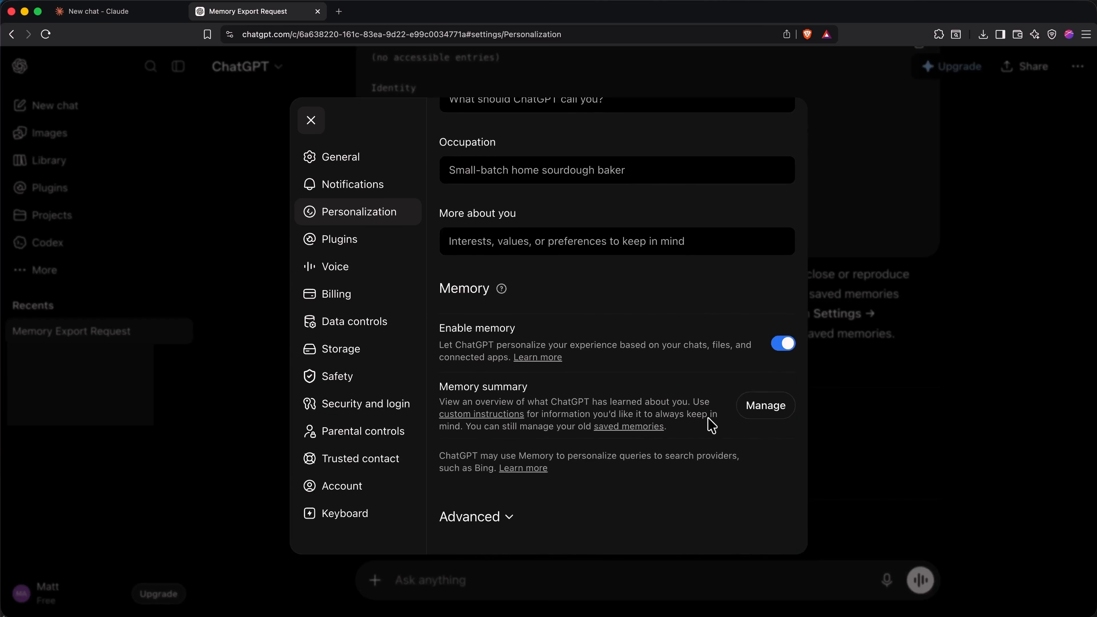
left_click(756, 415)
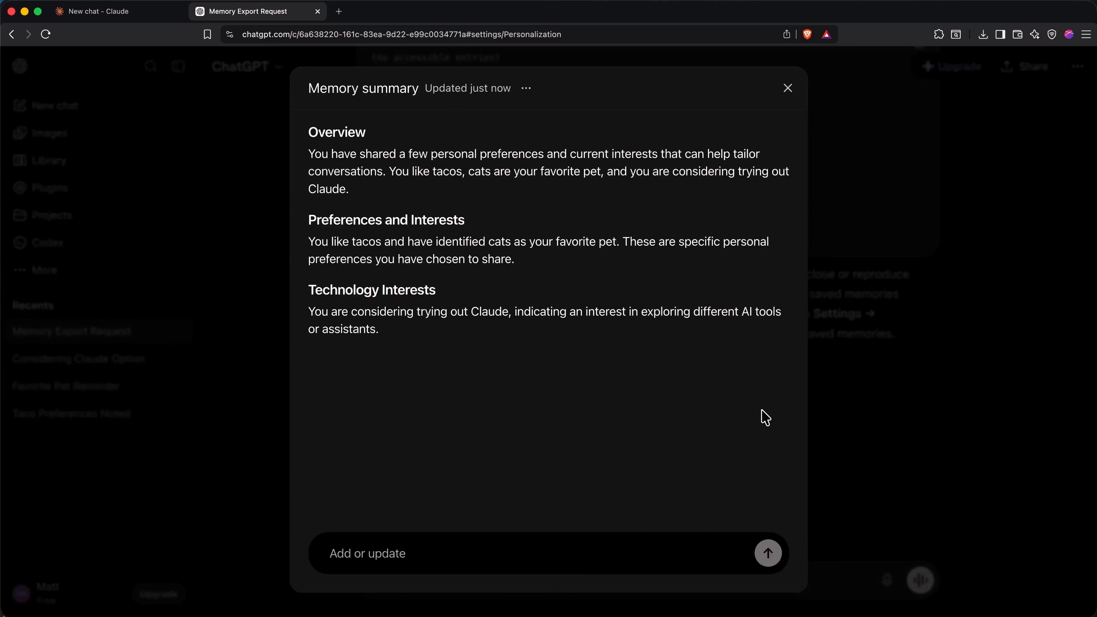
left_click_drag(766, 418, 310, 134)
key("super+c")
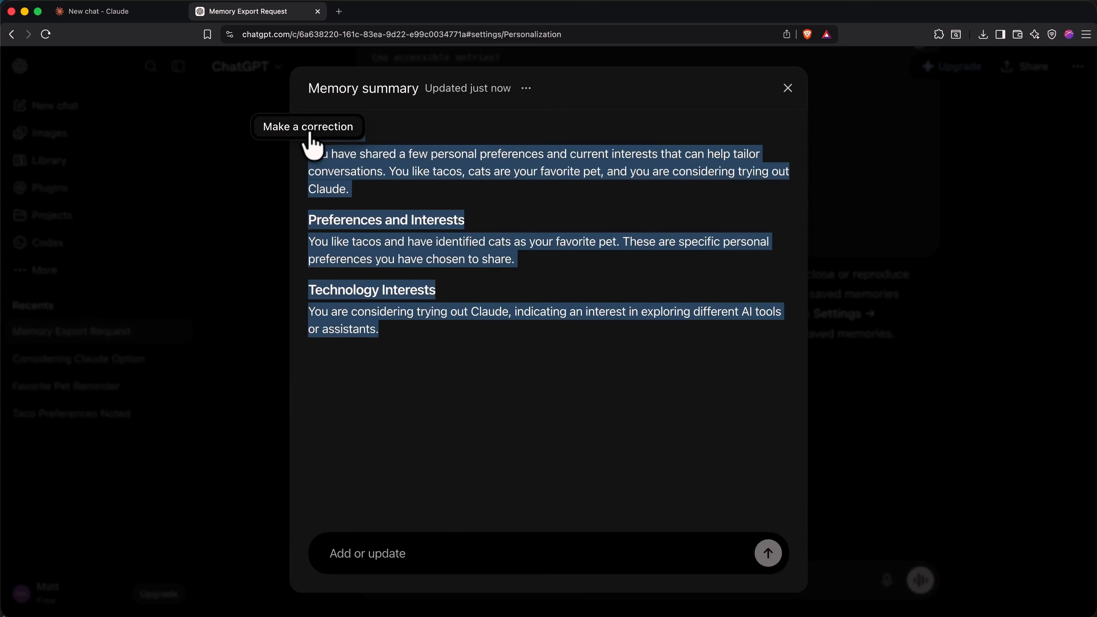
- Return to Claude, add the copied ChatGPT memory summary through the memory import, and enable Search and reference chats
left_click(318, 12)
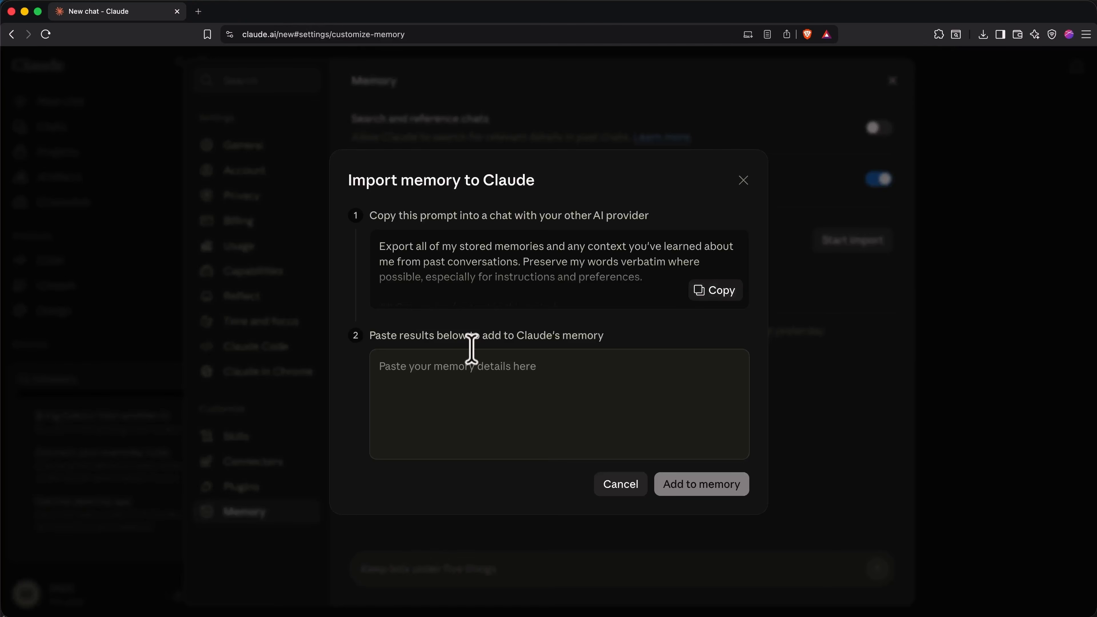
left_click(461, 384)
key("super+v")
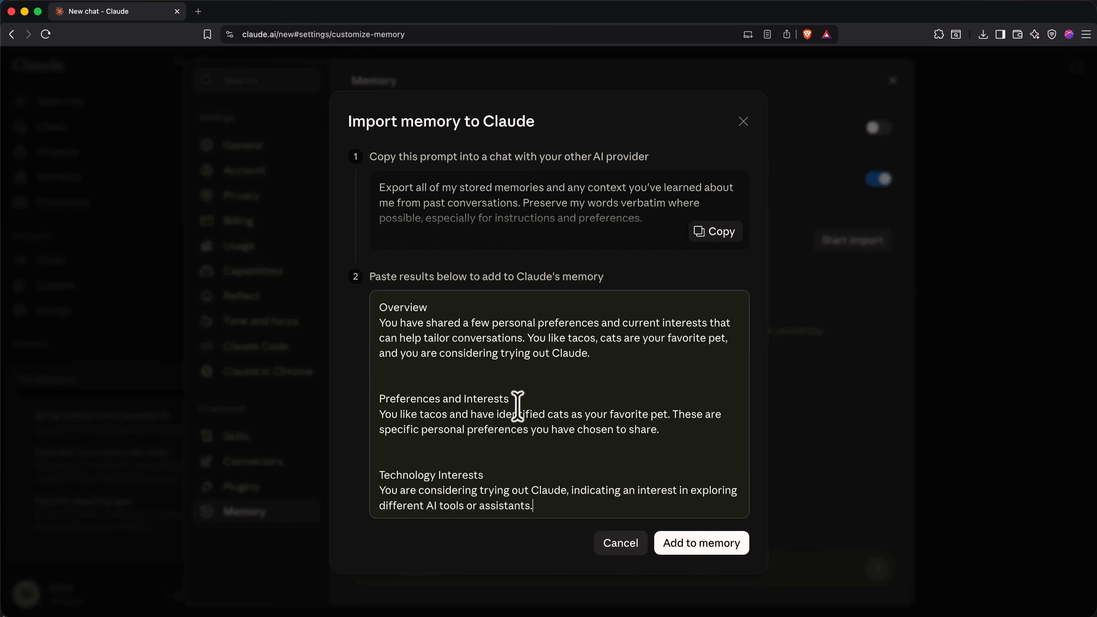
left_click(682, 543)
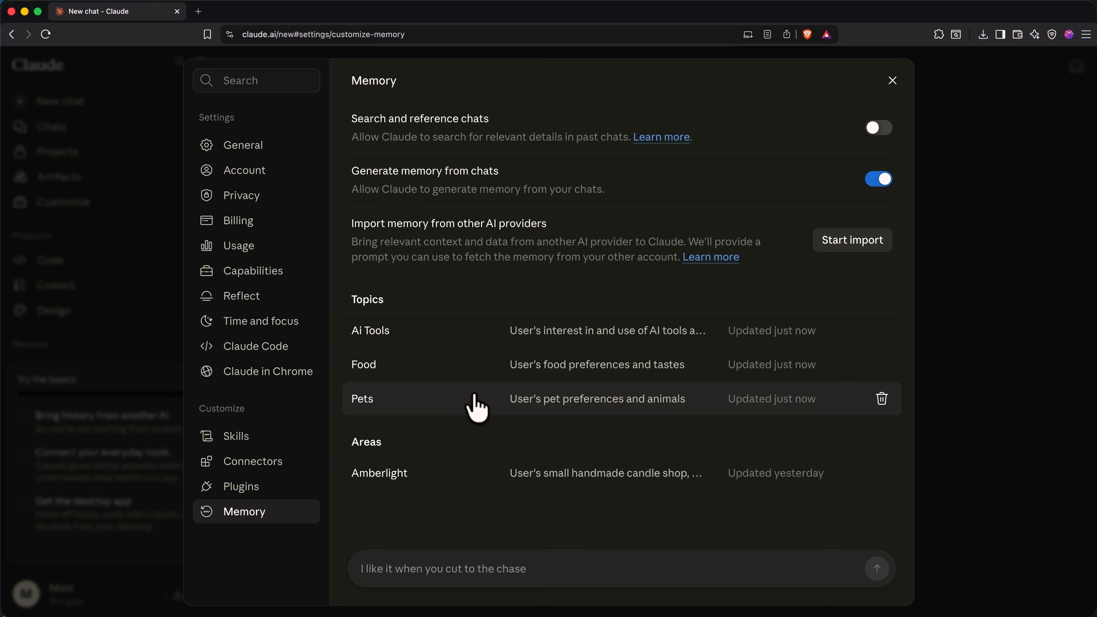
left_click(518, 562)
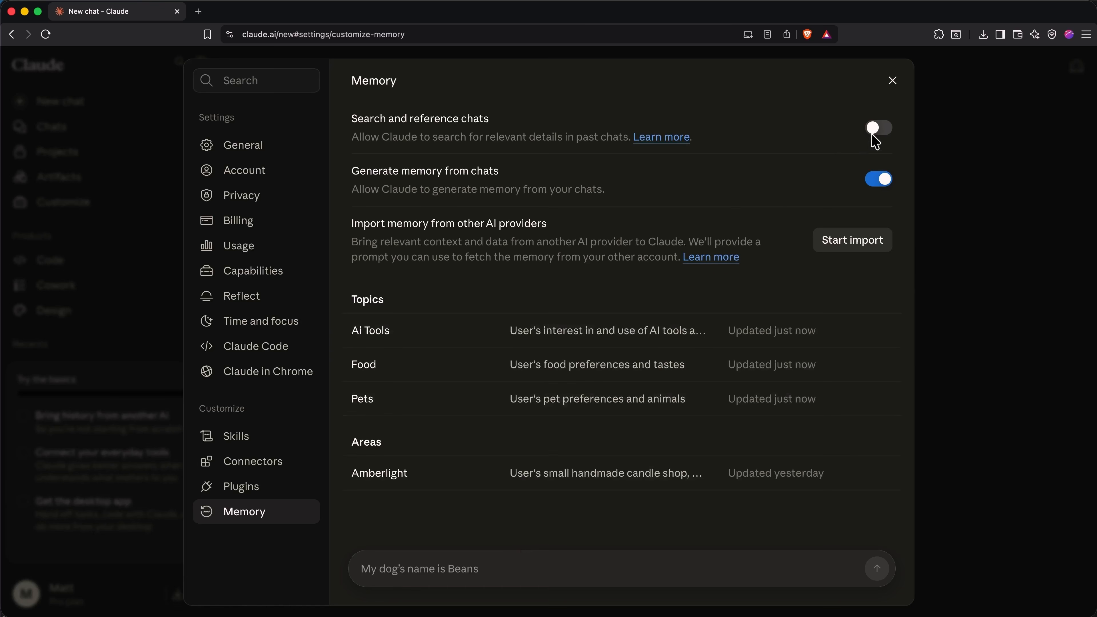
left_click(880, 128)
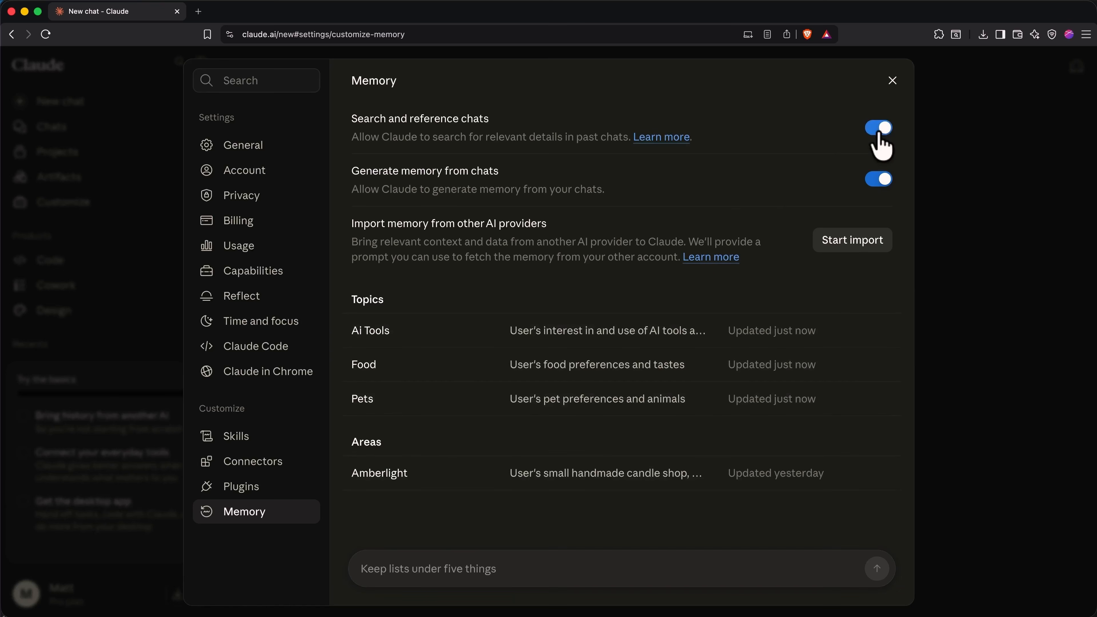
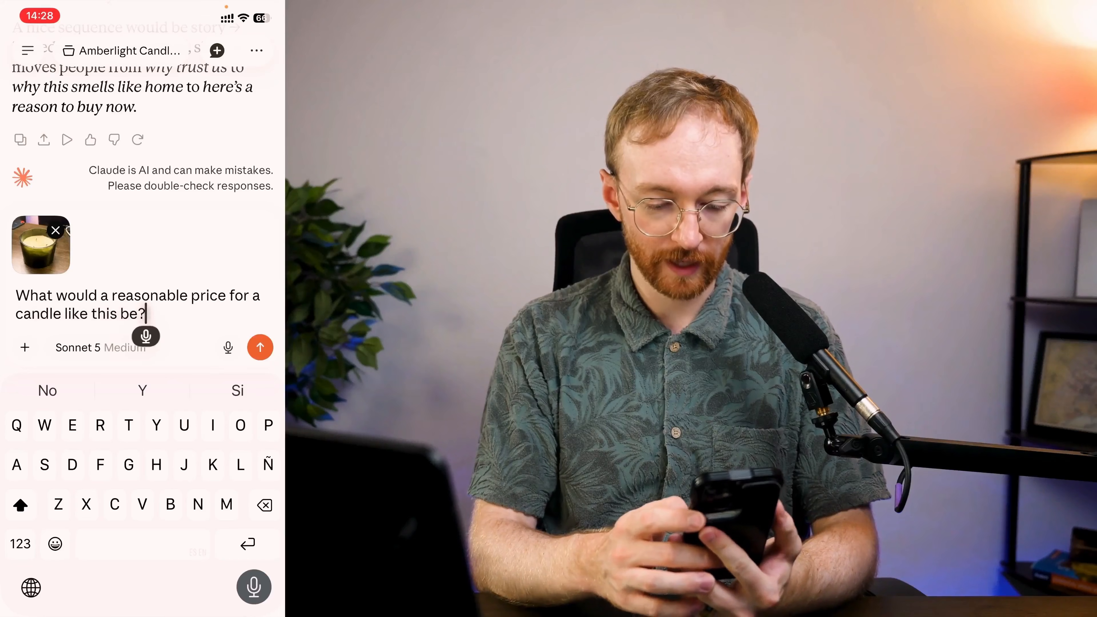
- Send the candle photo in the Amberlight Candles chat asking what a reasonable price would be, and read the answer
left_click(260, 347)
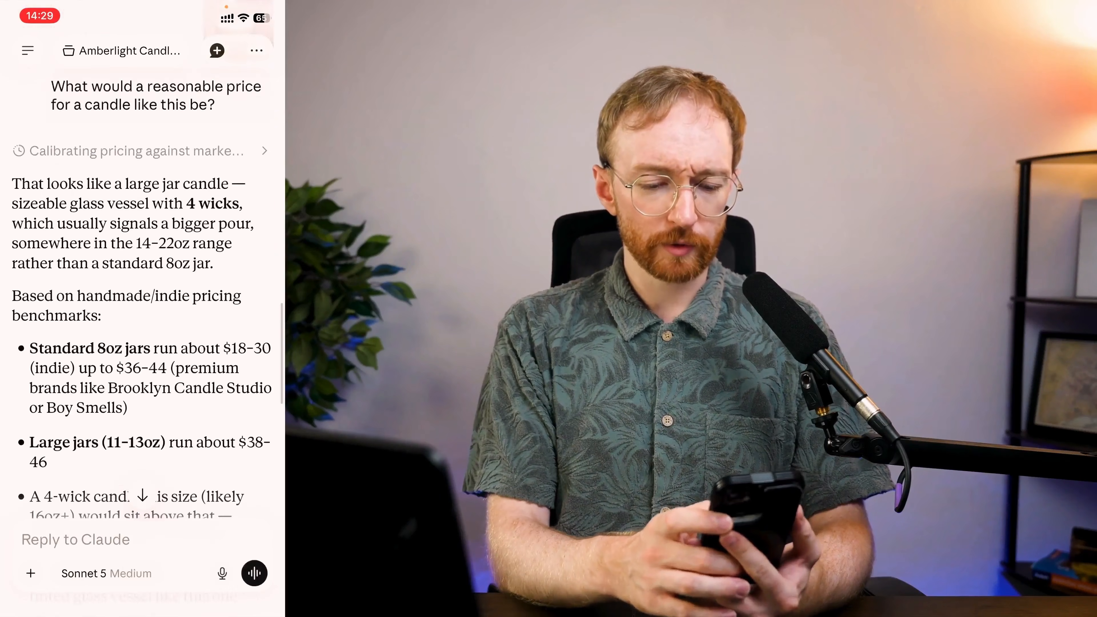
scroll(143, 303, "down", 1)
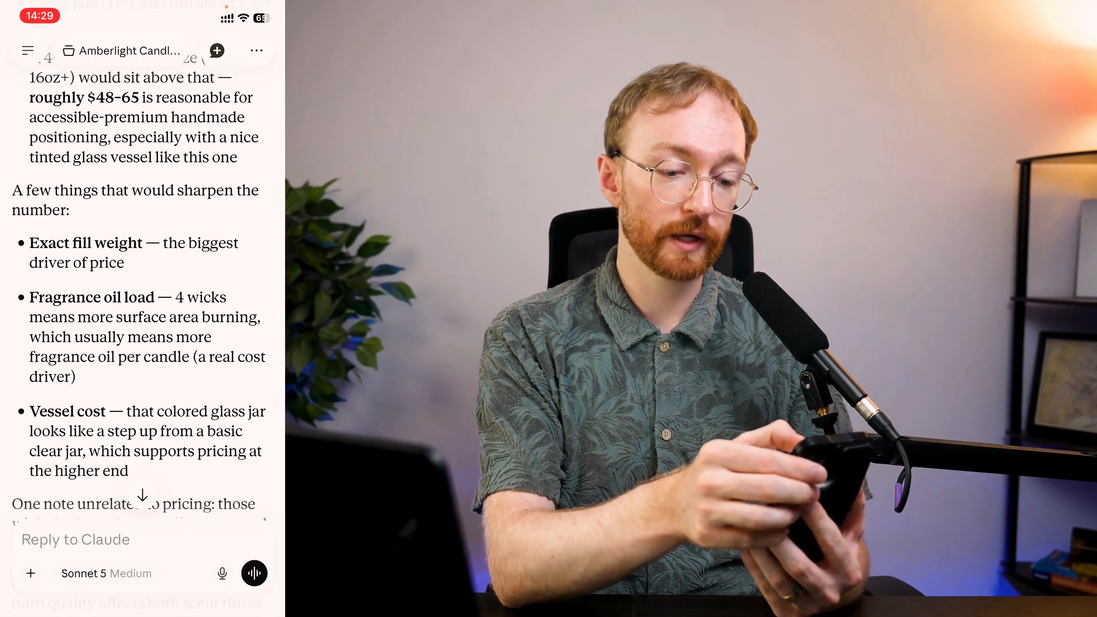
- Start a new chat in the Claude mobile app, look over the navigation sections and recent chats, and open Projects
left_click(217, 51)
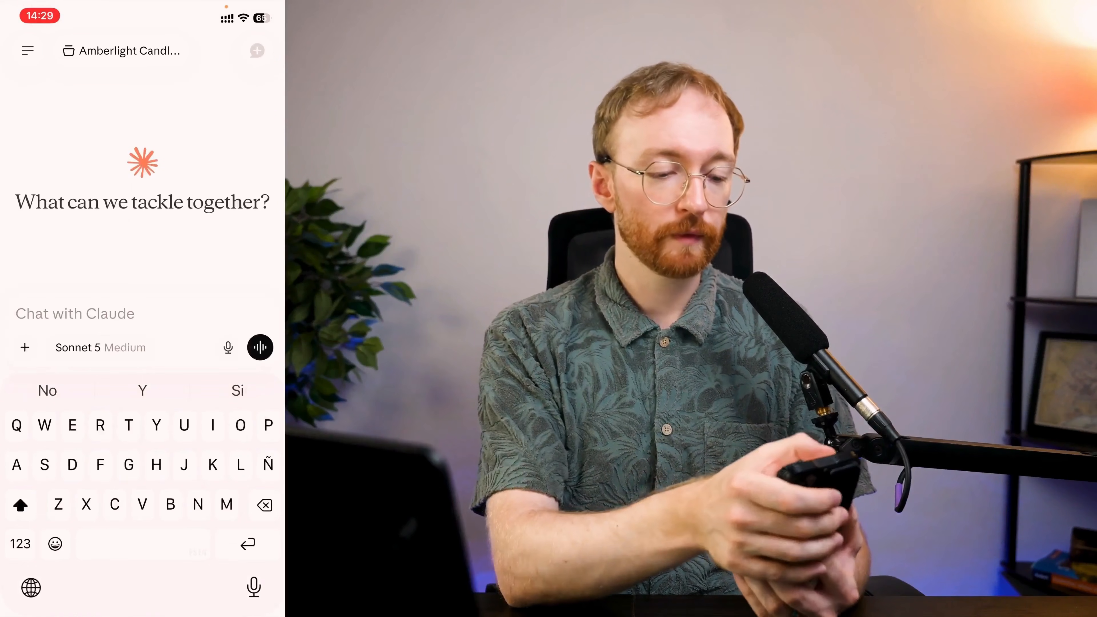
left_click(27, 50)
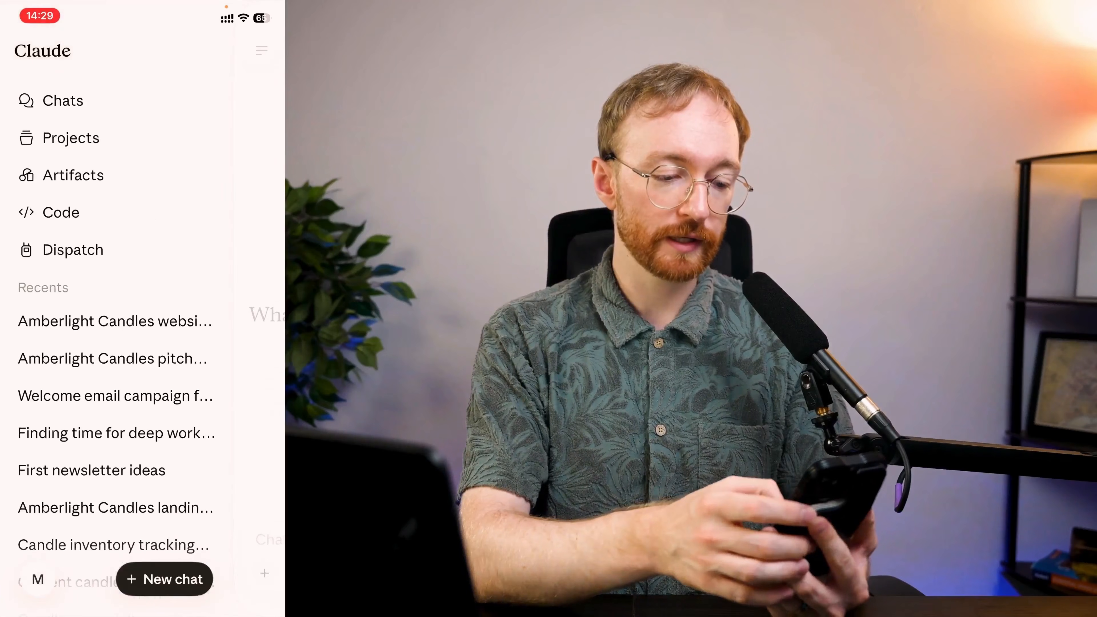
scroll(117, 346, "down", 1)
left_click(71, 131)
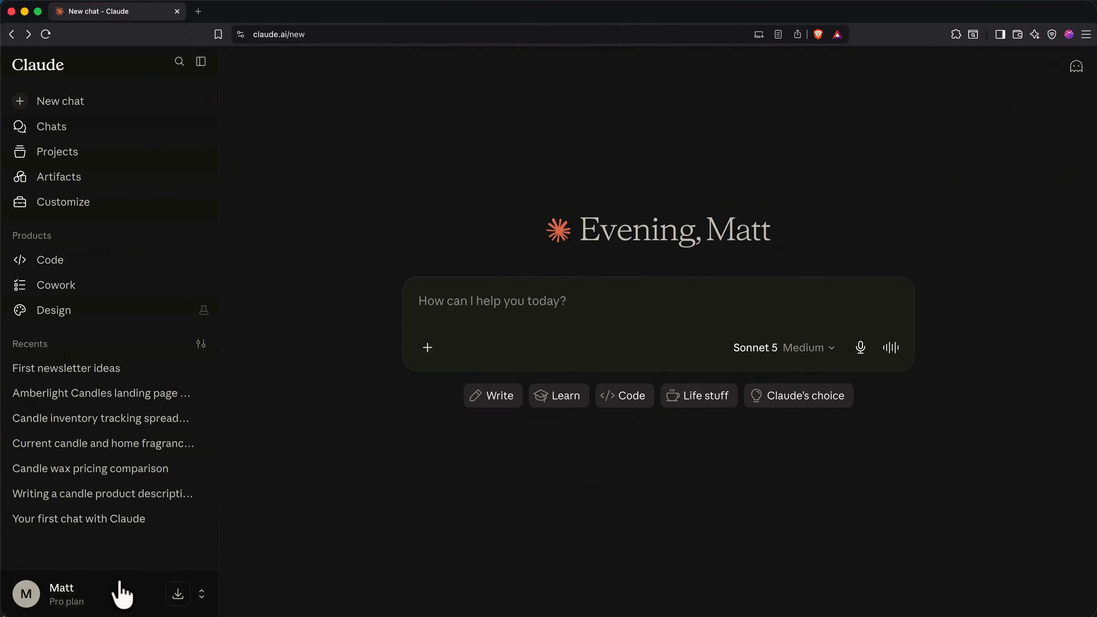
- Switch to Claude in the desktop browser and download the macOS desktop app, saving it as Claude in the 01 Assets folder
left_click(178, 595)
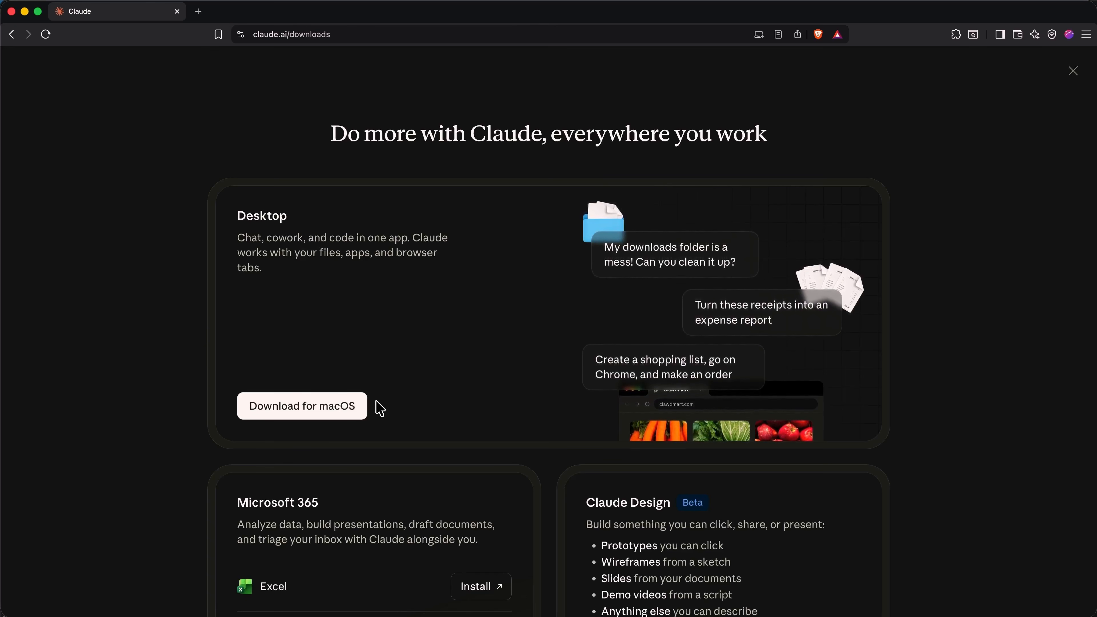
left_click(349, 410)
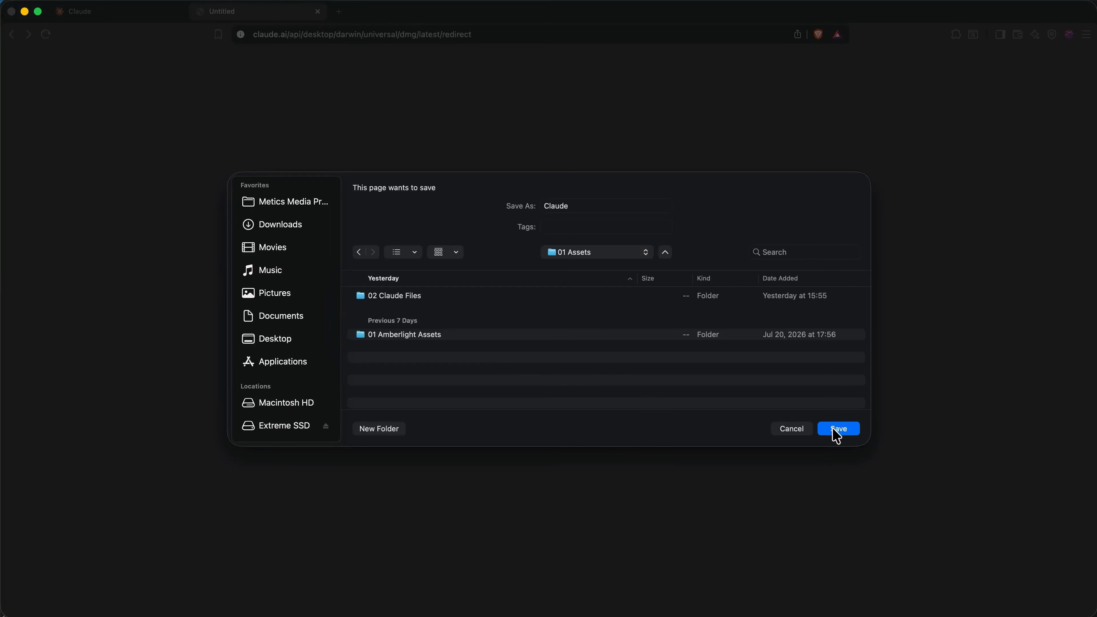
left_click(839, 429)
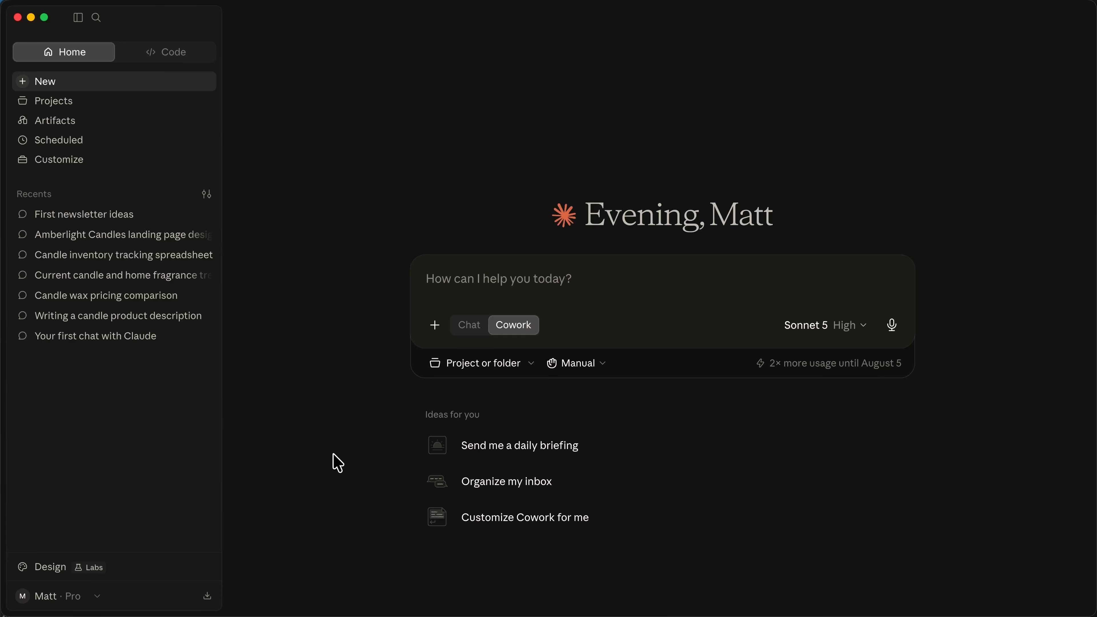
- In the Claude desktop app, search the connector directory for "calendar" and start connecting Google Calendar
left_click(435, 327)
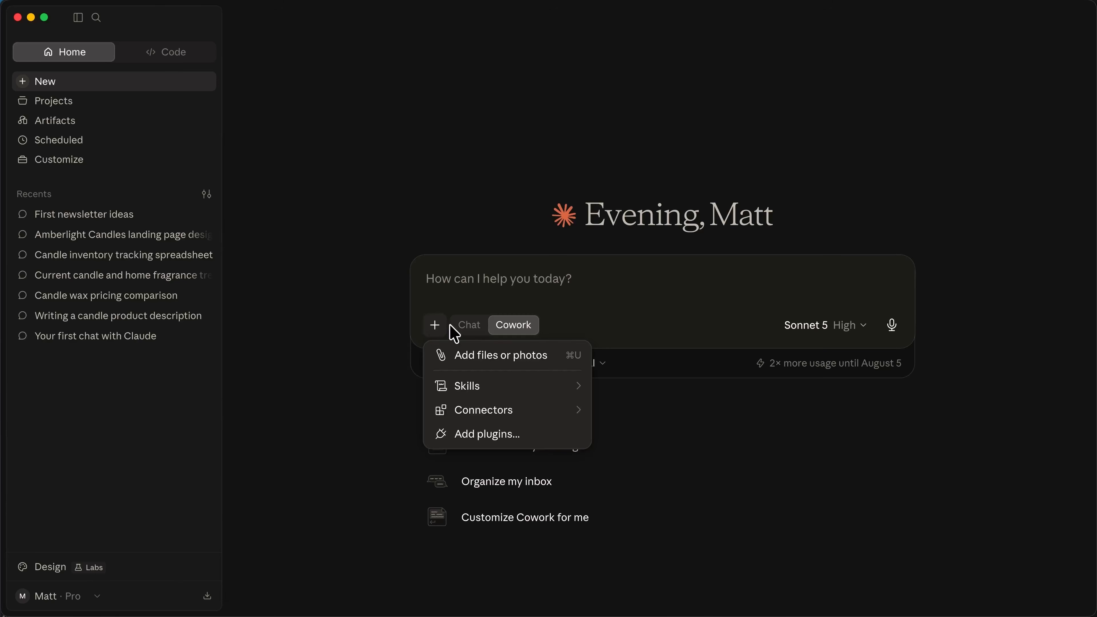
mouse_move(501, 413)
mouse_move(662, 362)
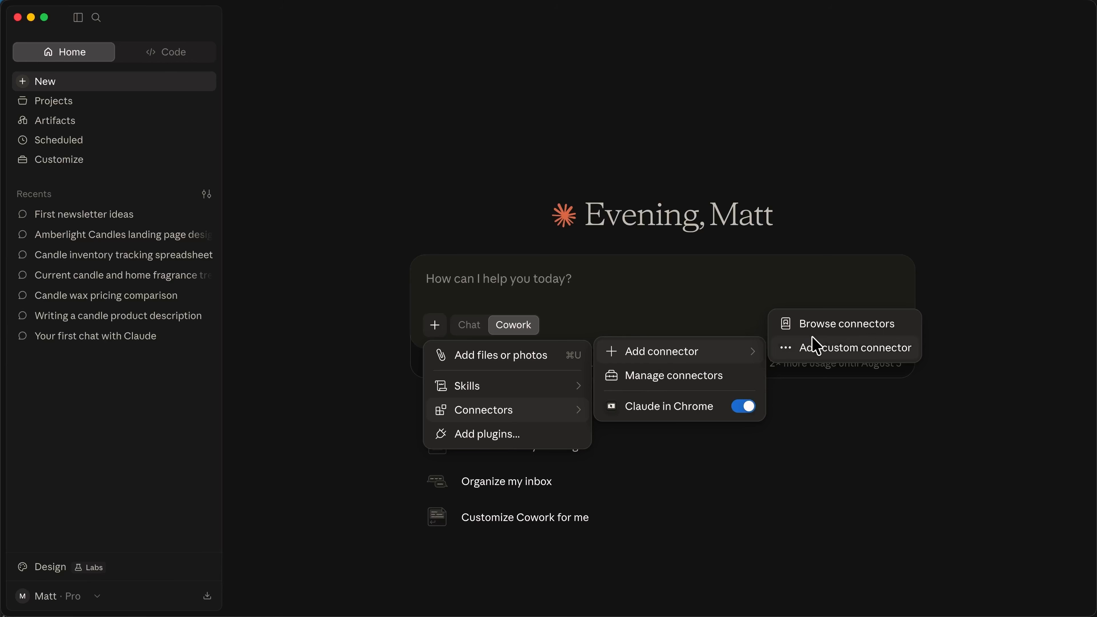
left_click(827, 325)
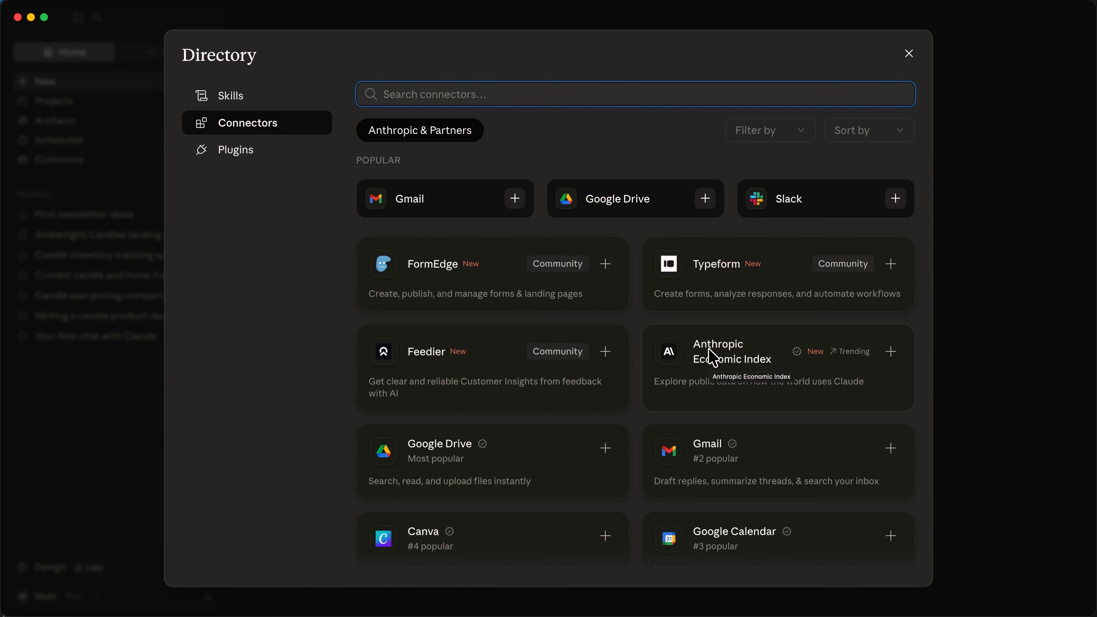
type("calendar")
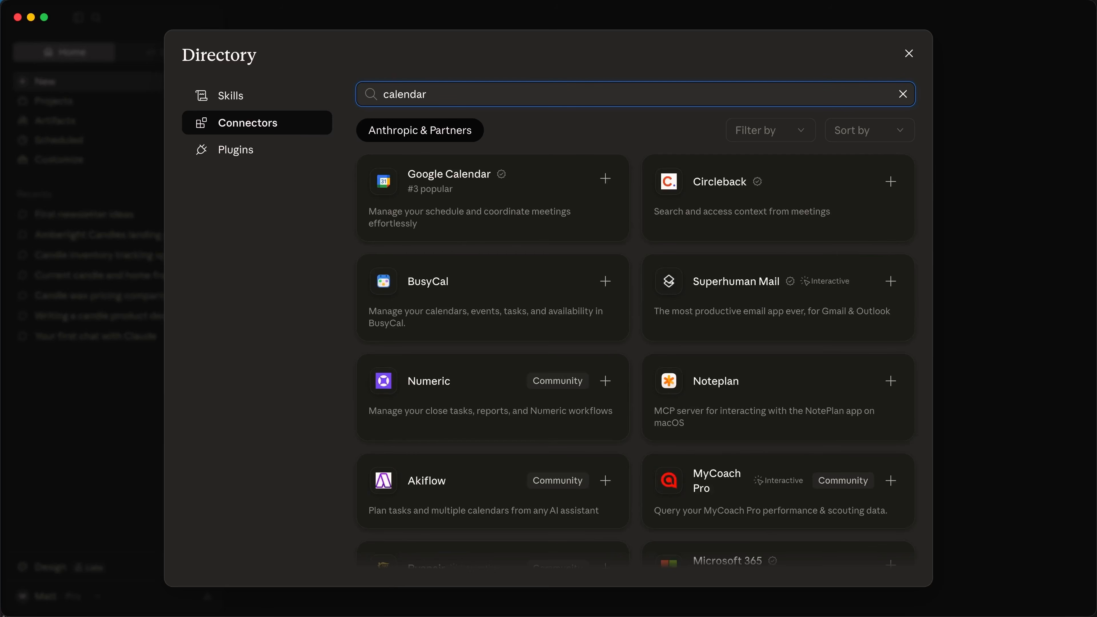
left_click(611, 185)
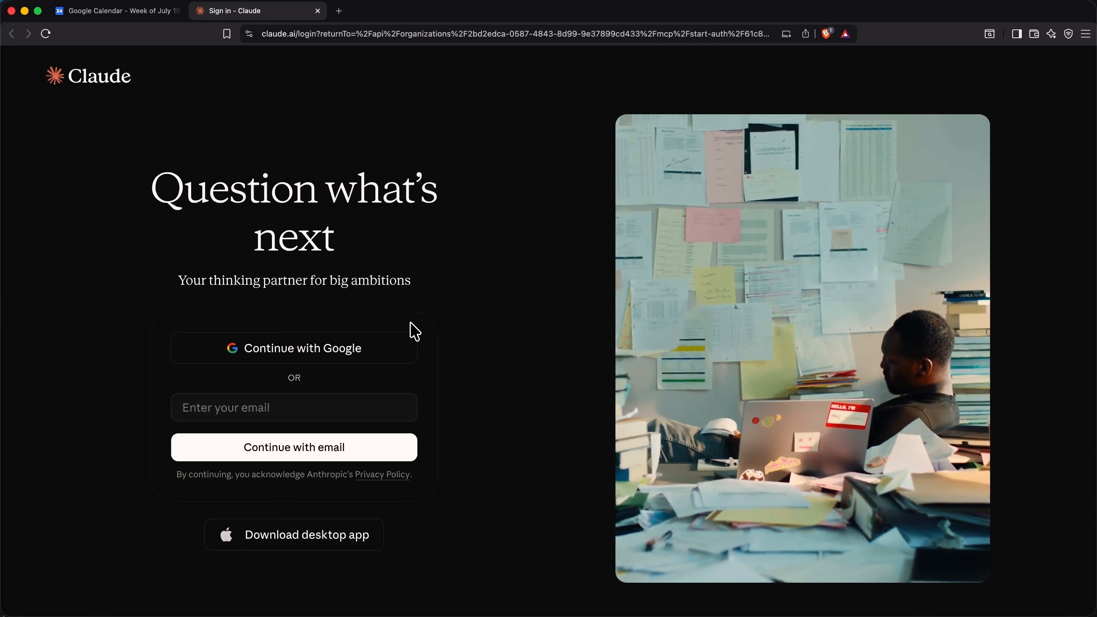
- Sign in with Google, grant Claude all the listed Google Calendar permissions, and return to the desktop app
left_click(386, 355)
left_click(804, 451)
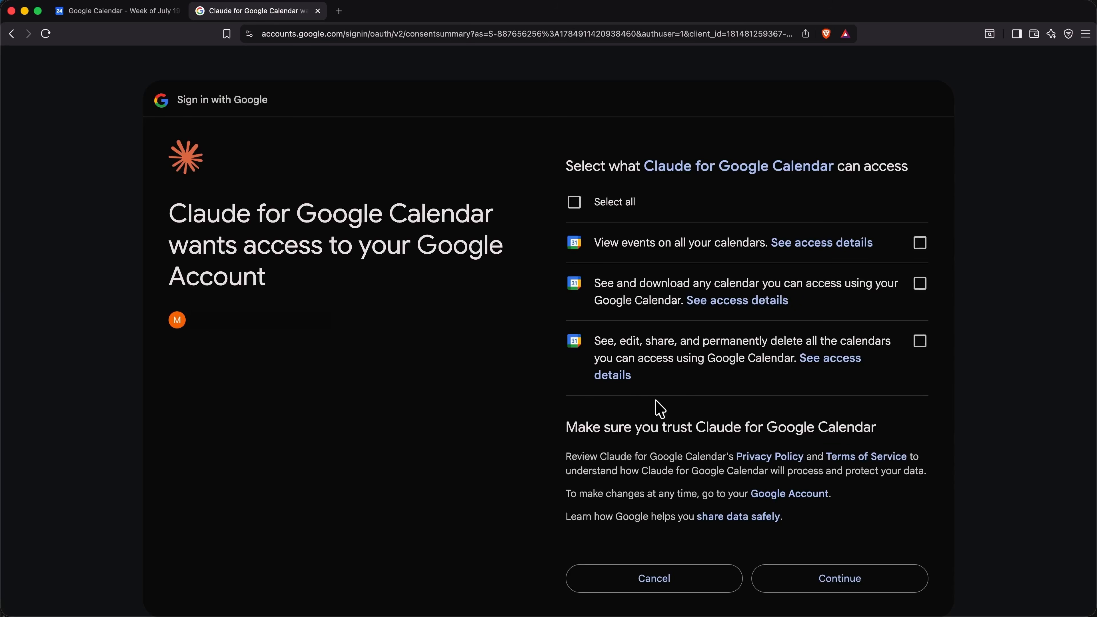
left_click(580, 203)
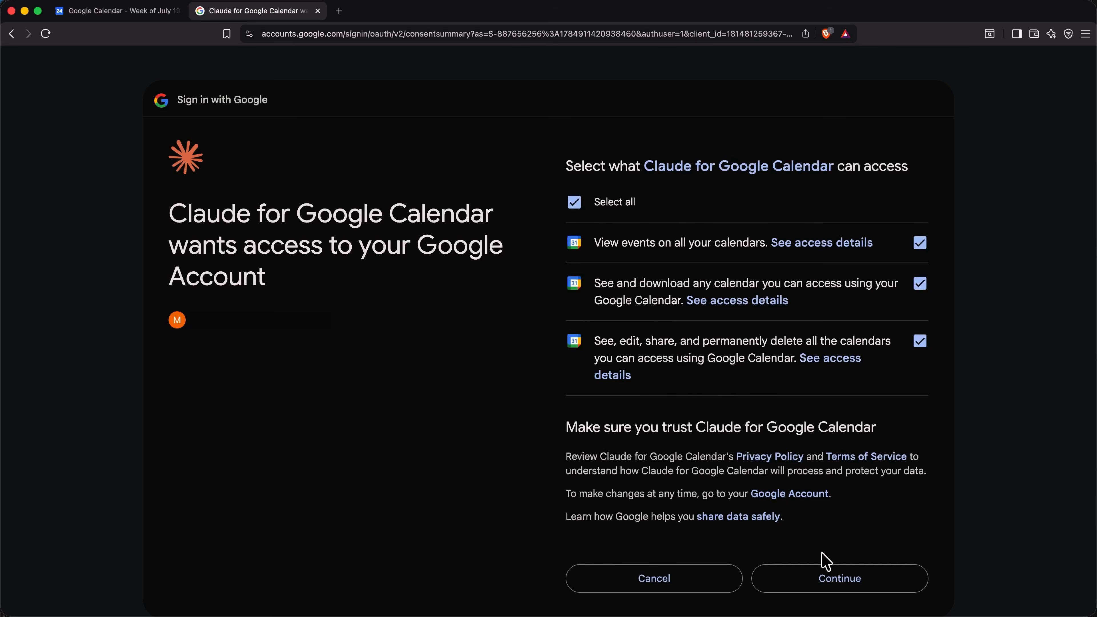
left_click(824, 580)
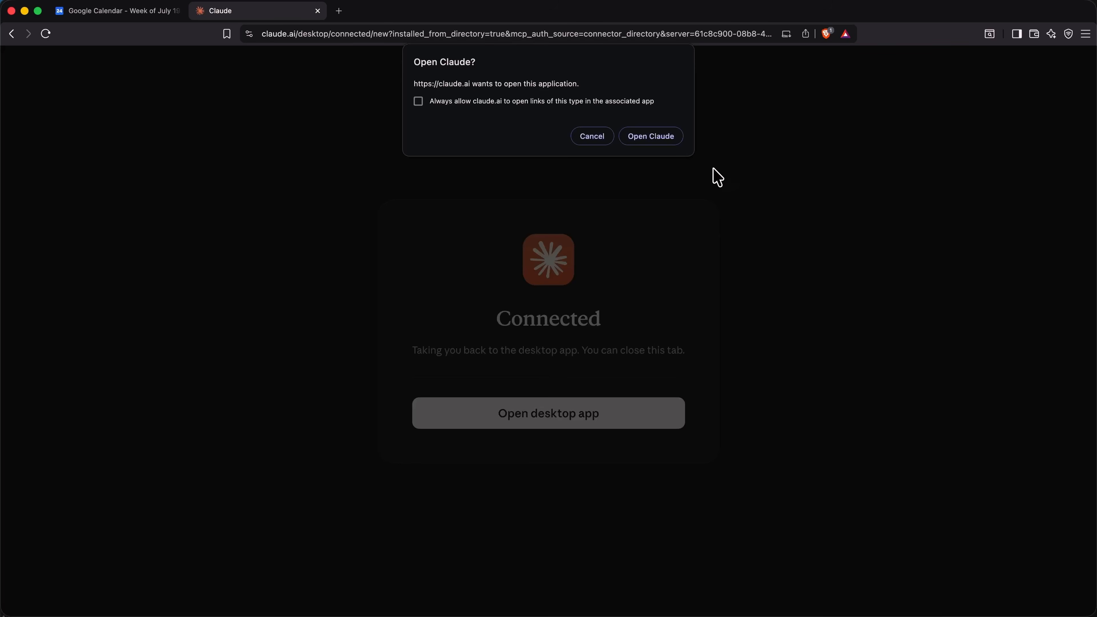
left_click(666, 140)
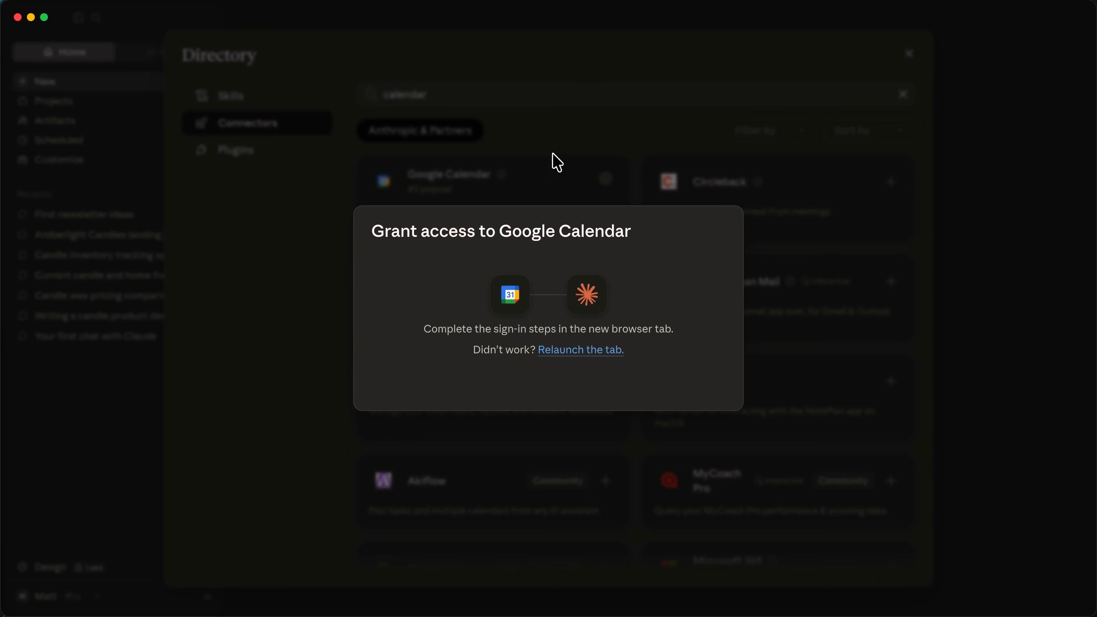
left_click(562, 160)
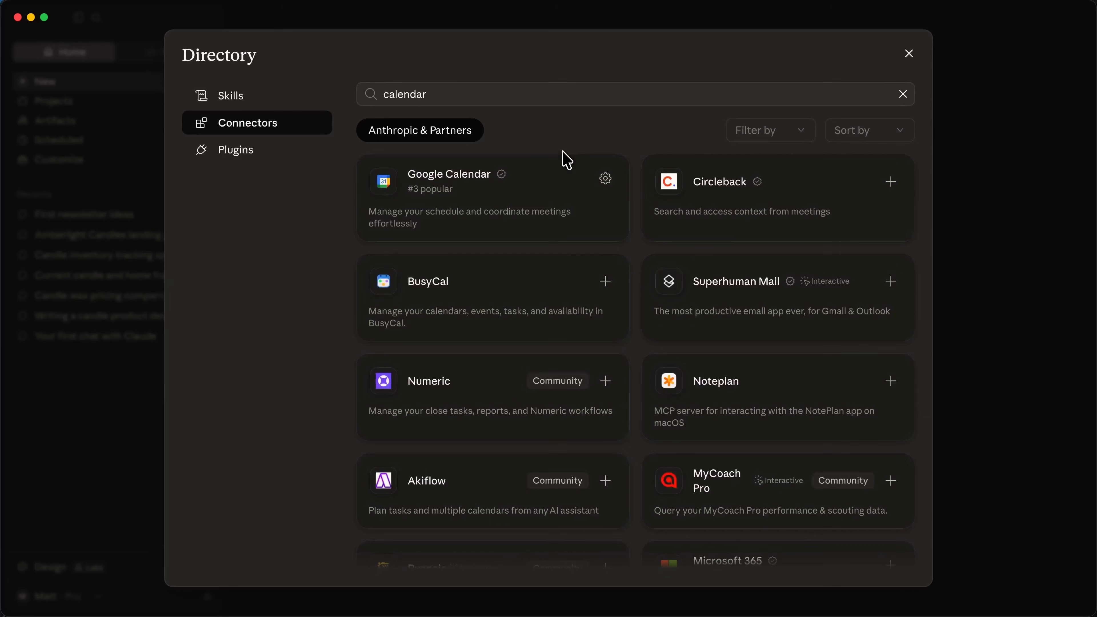
- Review the Google Calendar connector's description, tools, prompts and details, and close the directory
left_click(606, 179)
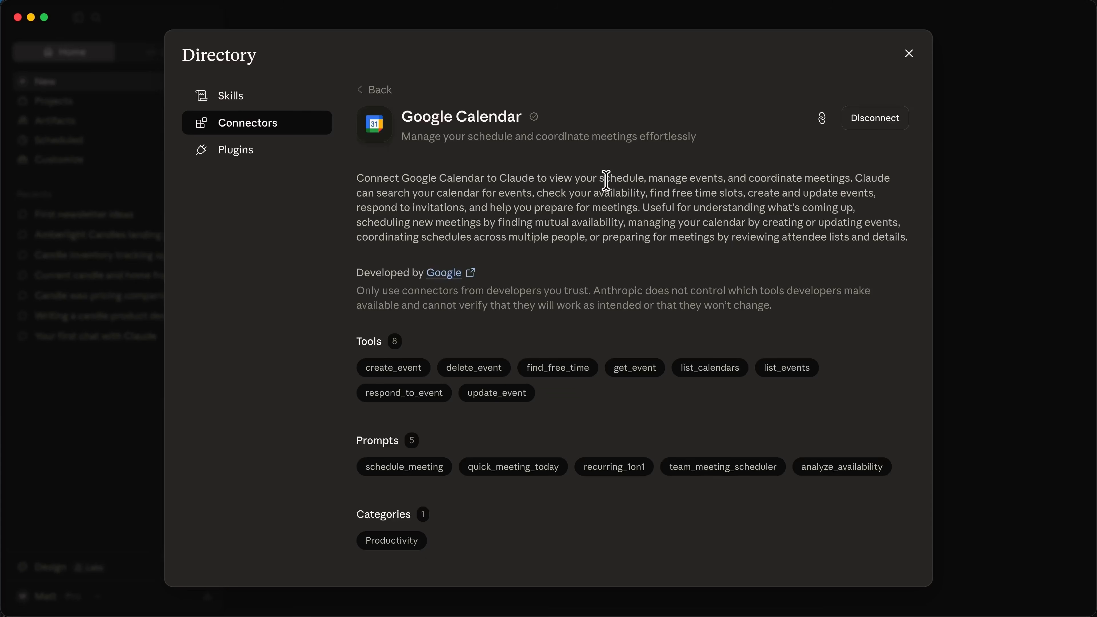
scroll(607, 179, "down", 5)
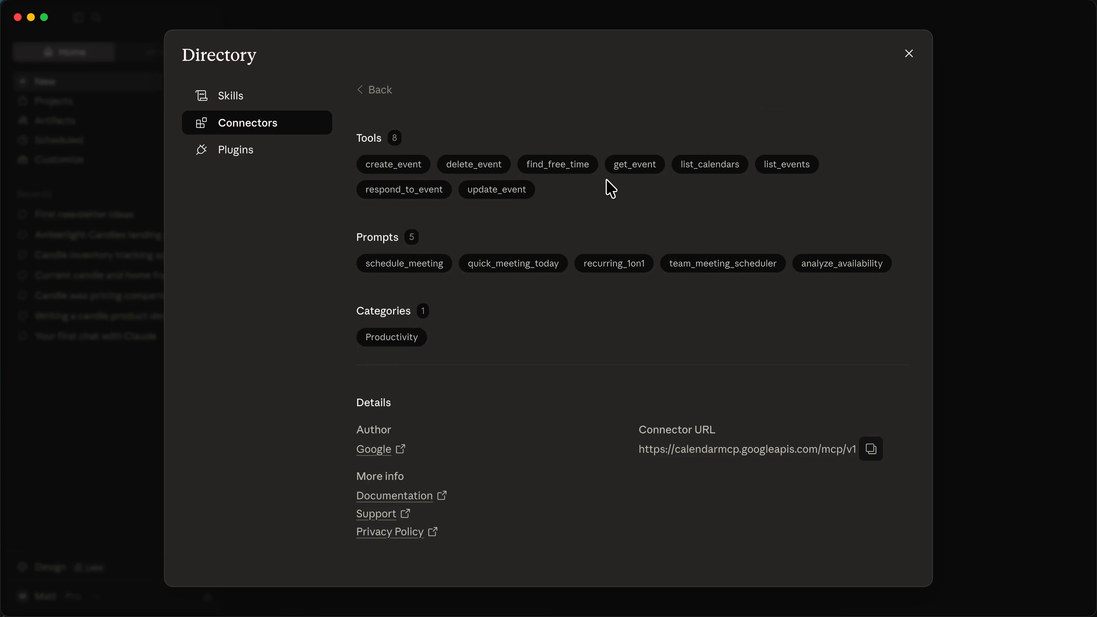
left_click(911, 58)
- In Chat mode, send "Look at my calendar for next week and tell me which afternoon has the most free time for a deep work session."
left_click(478, 329)
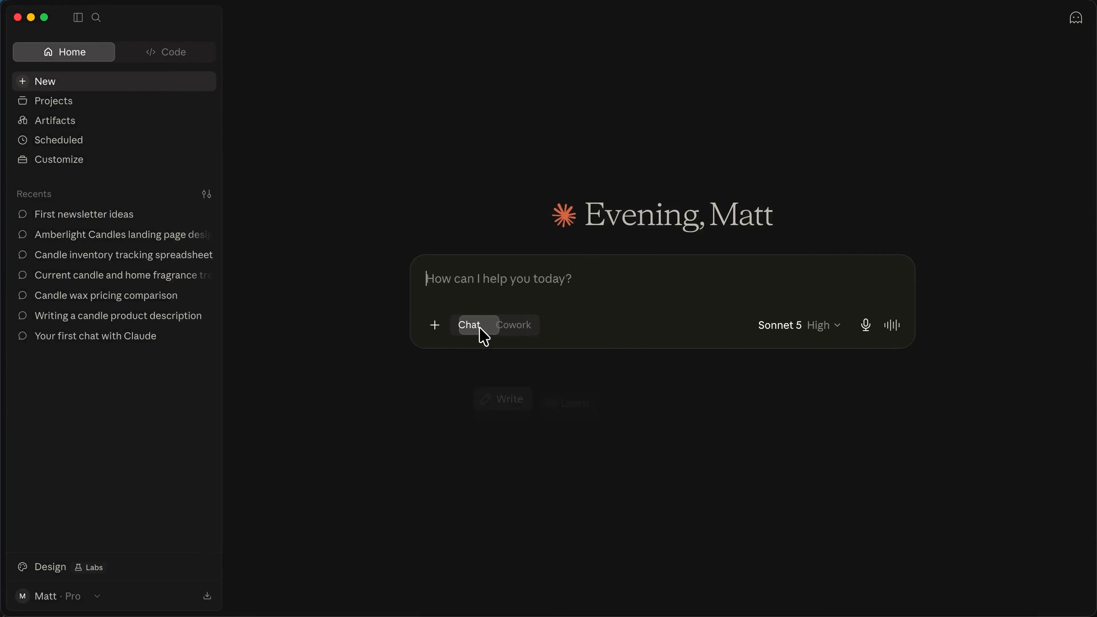
type("Look")
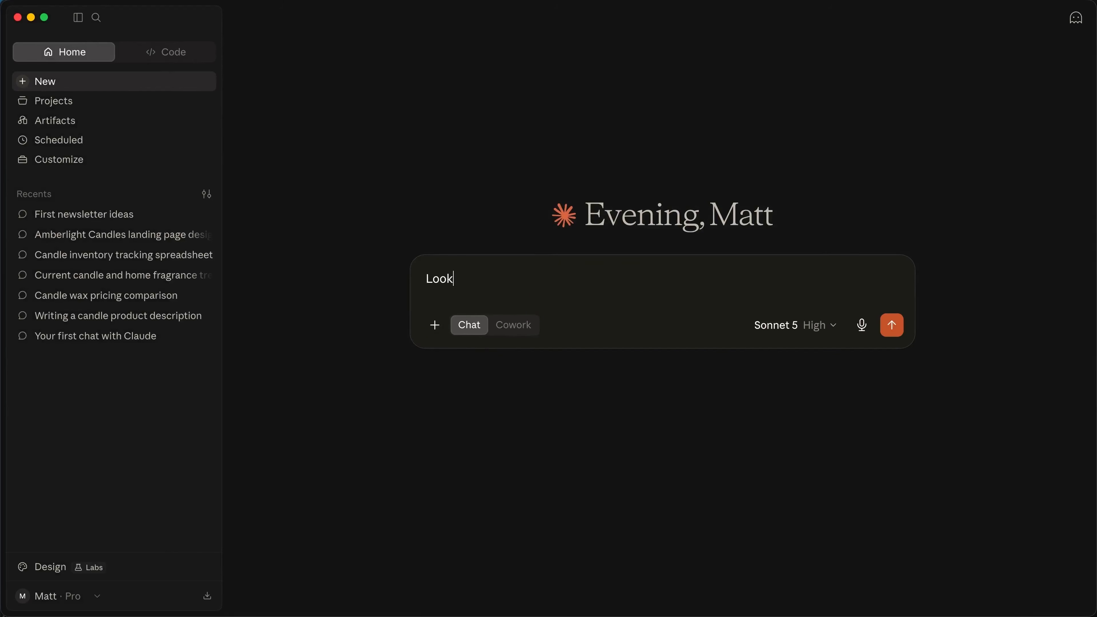
type(" at my calendar for next week and te")
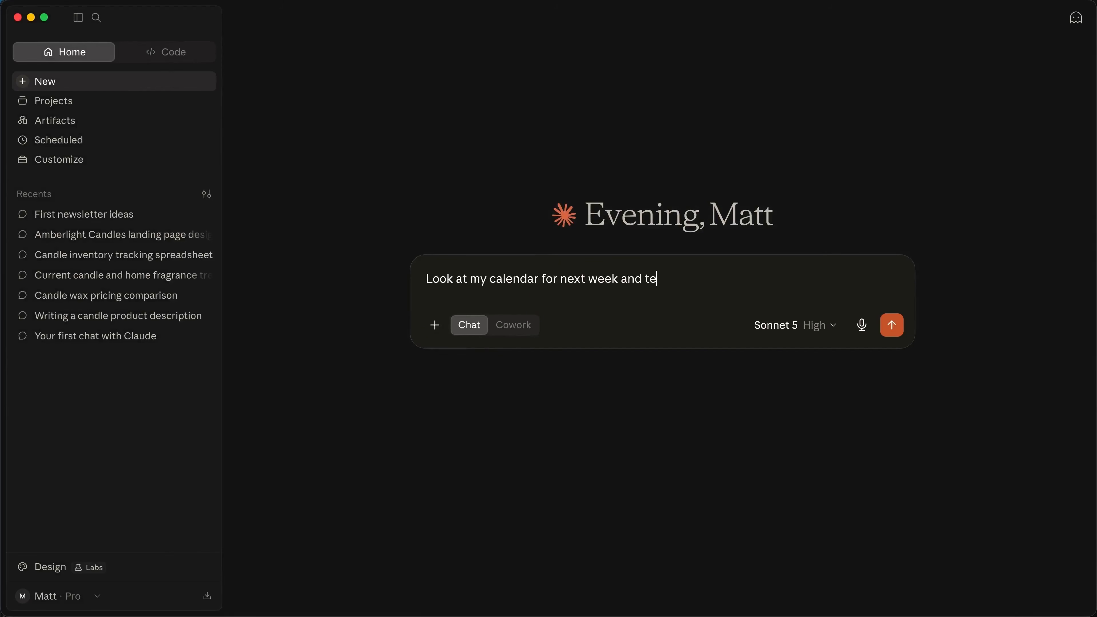
type("ll me which afternoon has the most ")
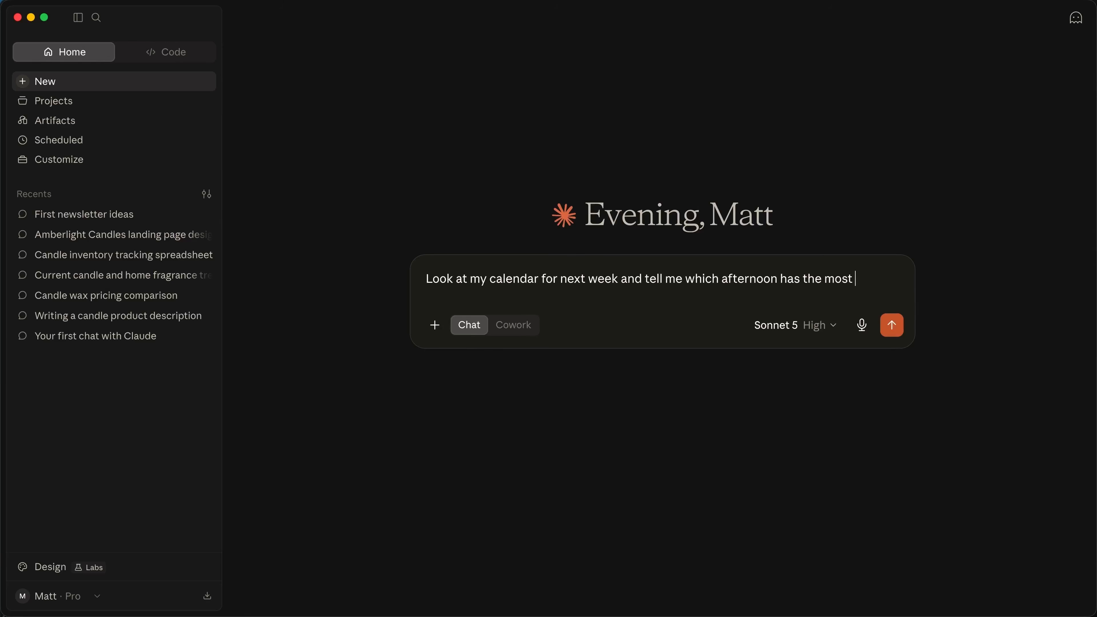
type("free time for a deep work session.")
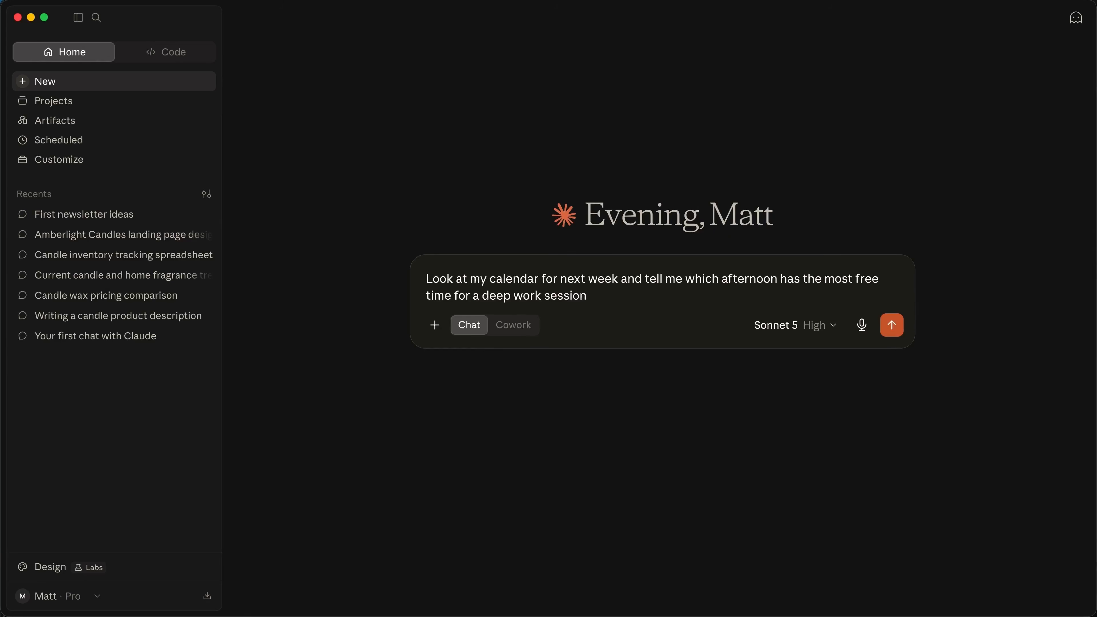
key("Return")
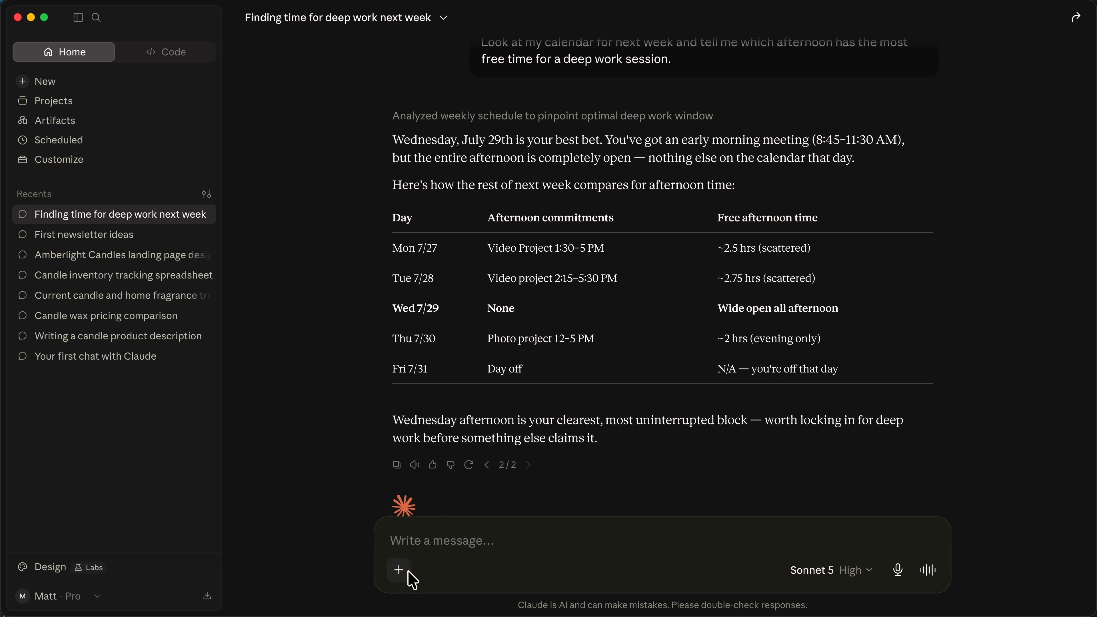
left_click(400, 573)
mouse_move(515, 471)
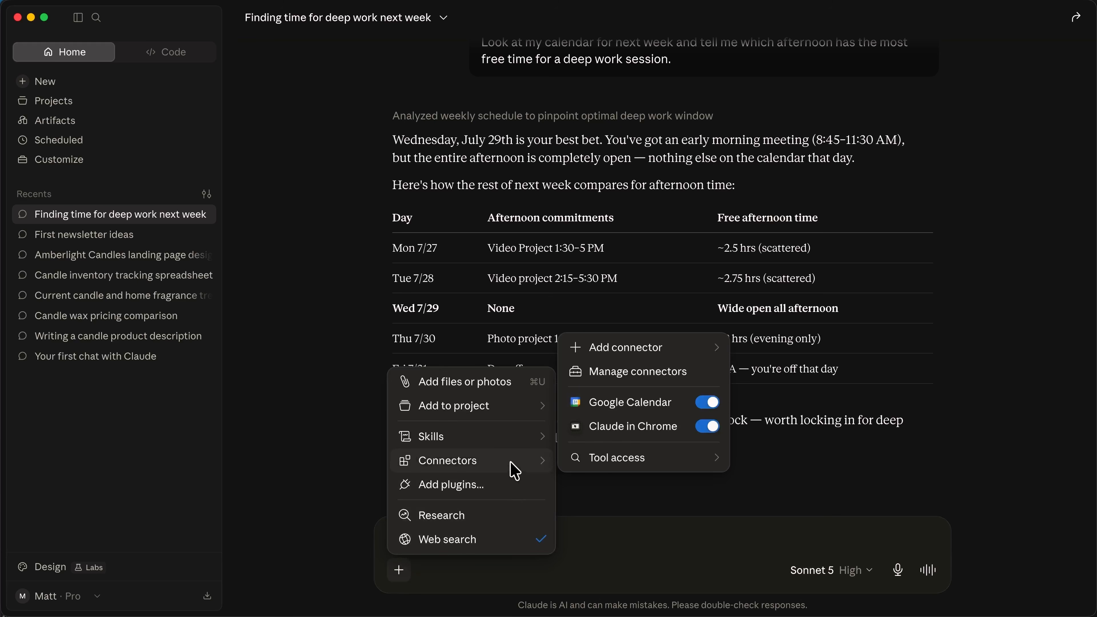
mouse_move(675, 361)
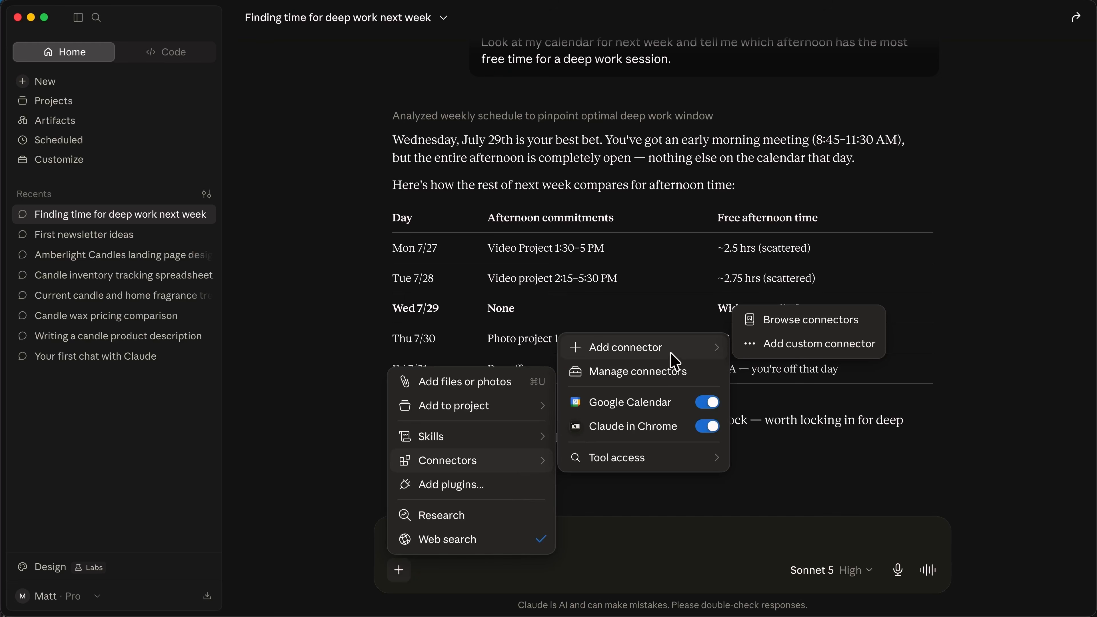
left_click(775, 343)
left_click(630, 220)
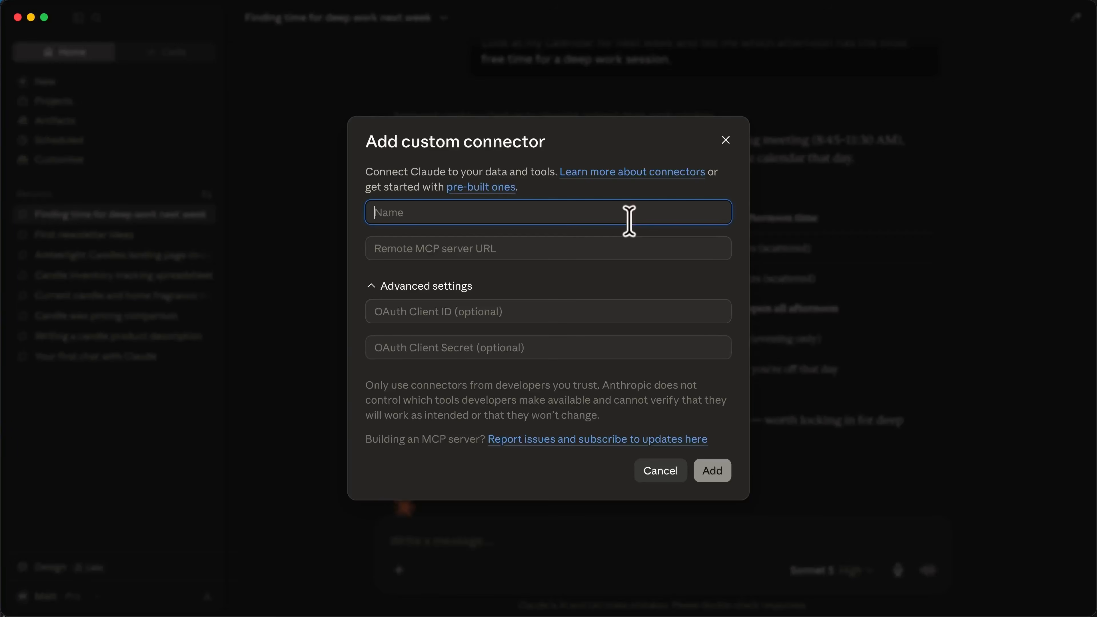
type("Omnisend")
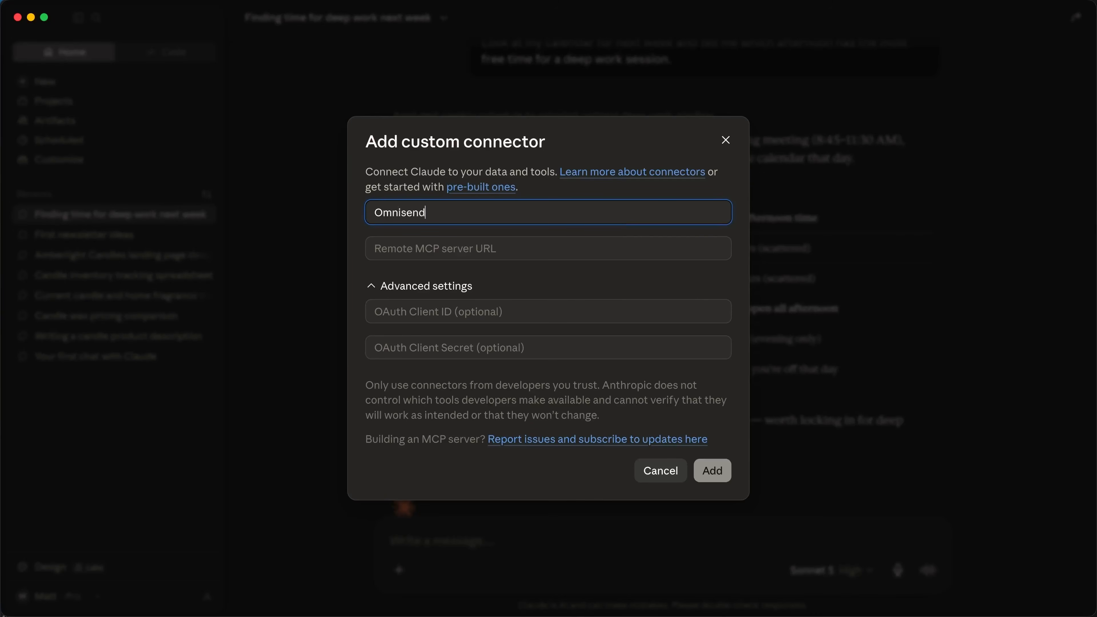
left_click(614, 243)
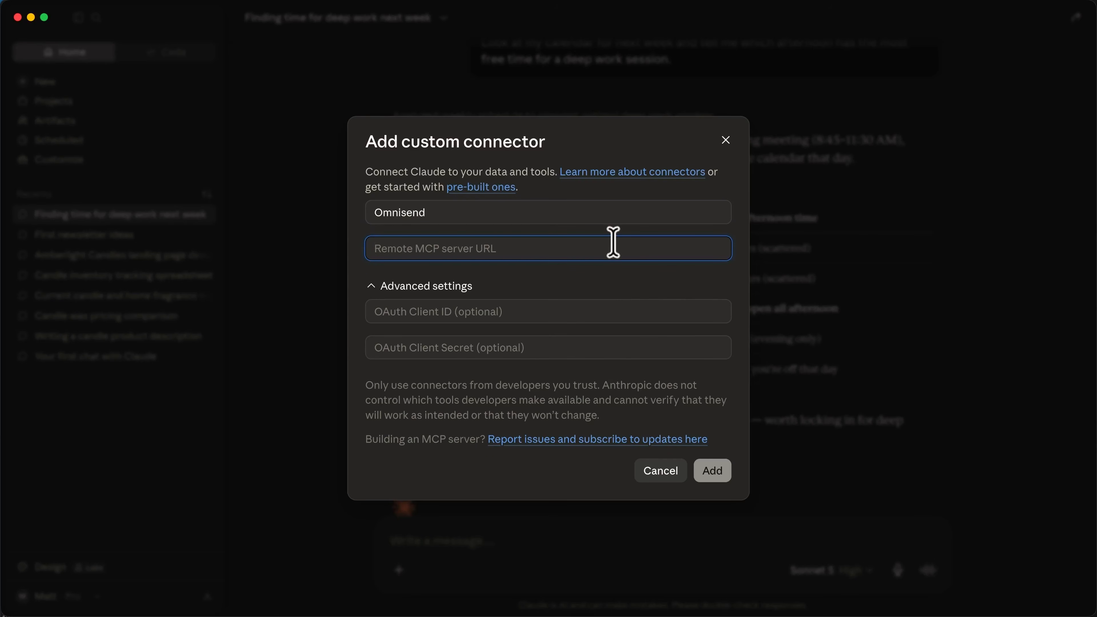
type("https://mcp.omnisend.com/mcp")
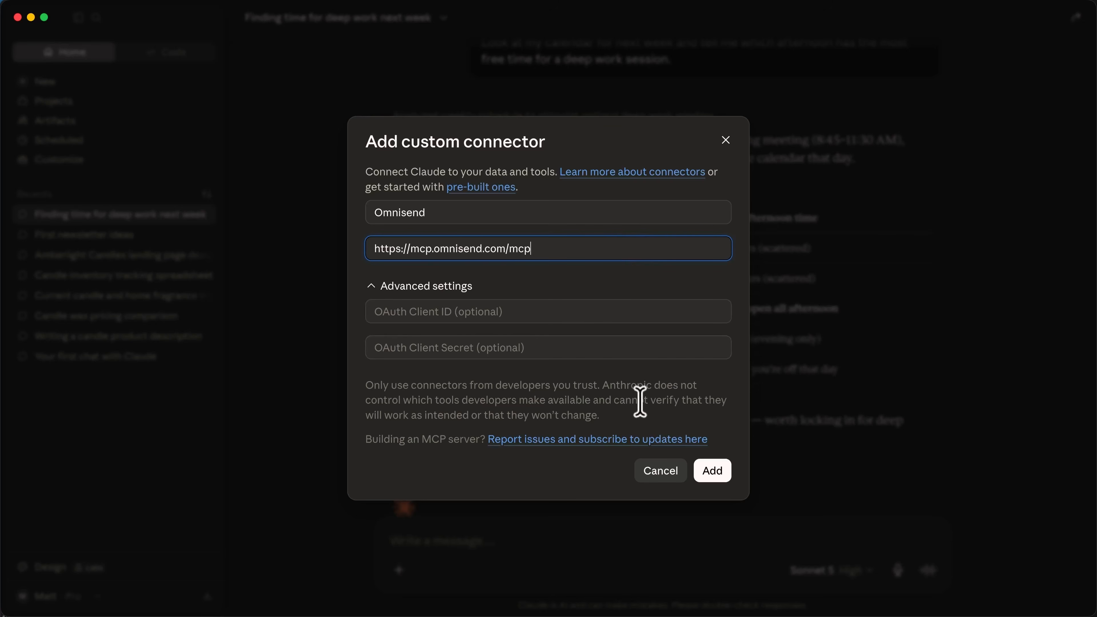
left_click(712, 471)
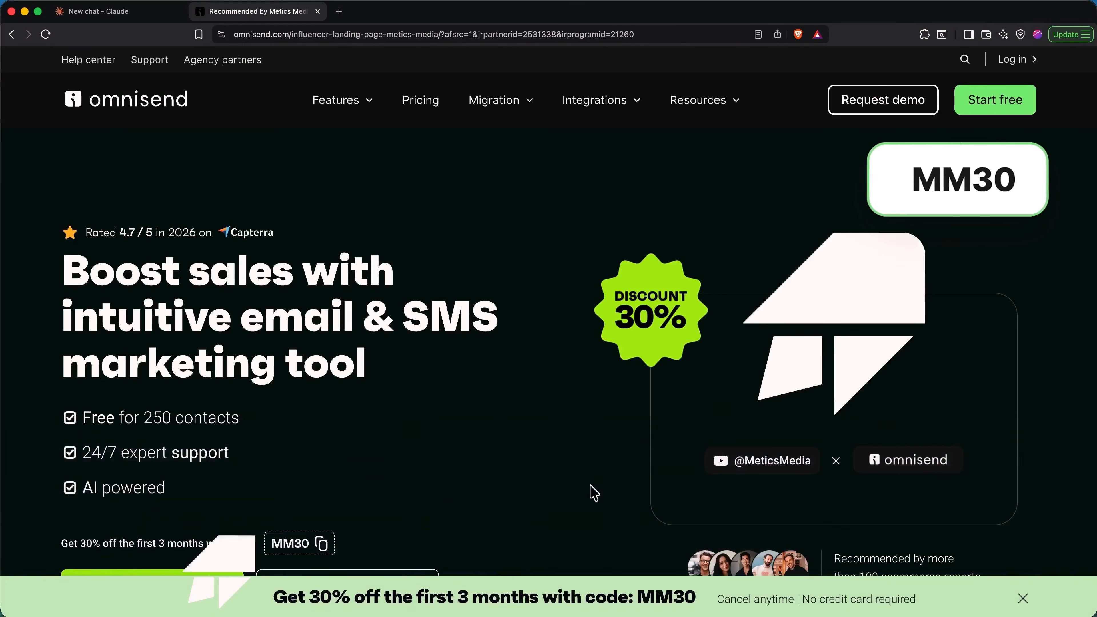
- Start the Omnisend signup from the discount landing page using Google, choosing the second listed account and approving the sign-in
scroll(594, 493, "down", 5)
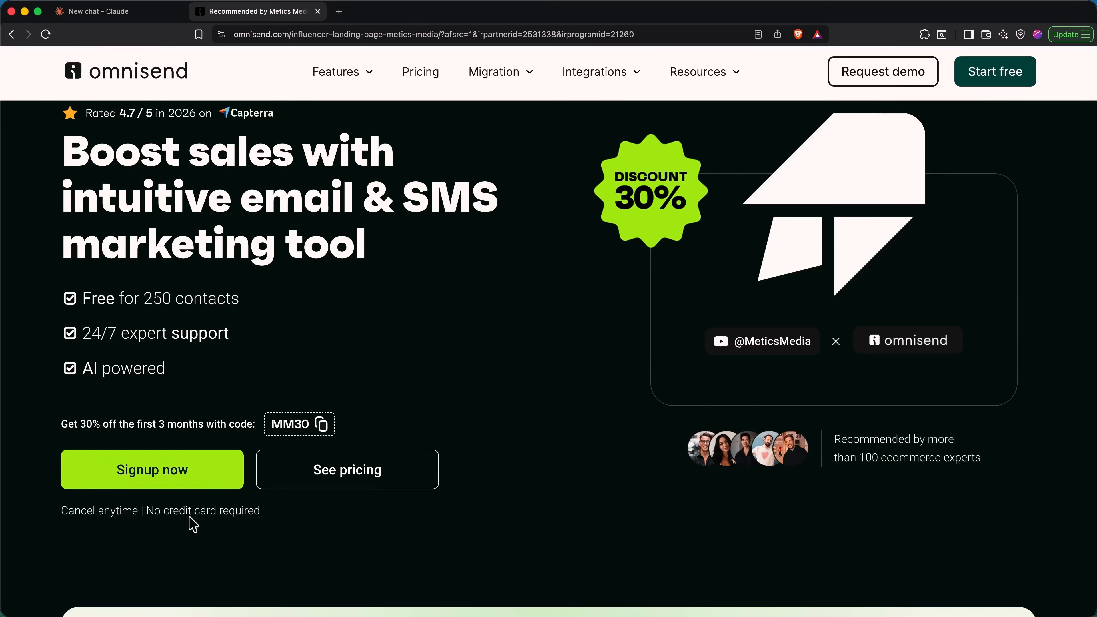
left_click(198, 484)
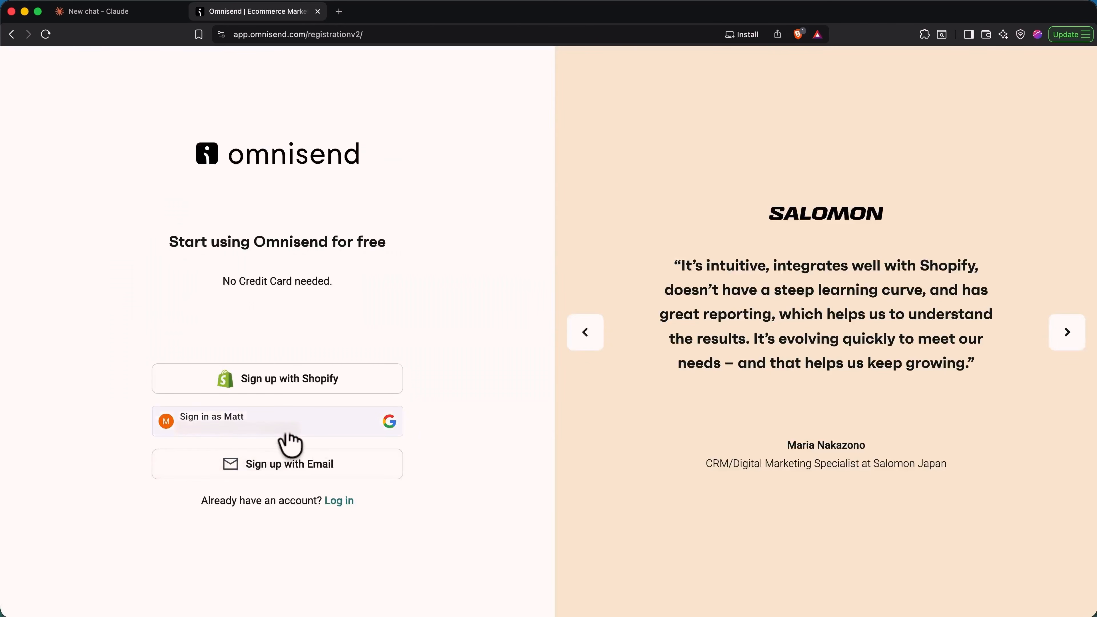
left_click(290, 443)
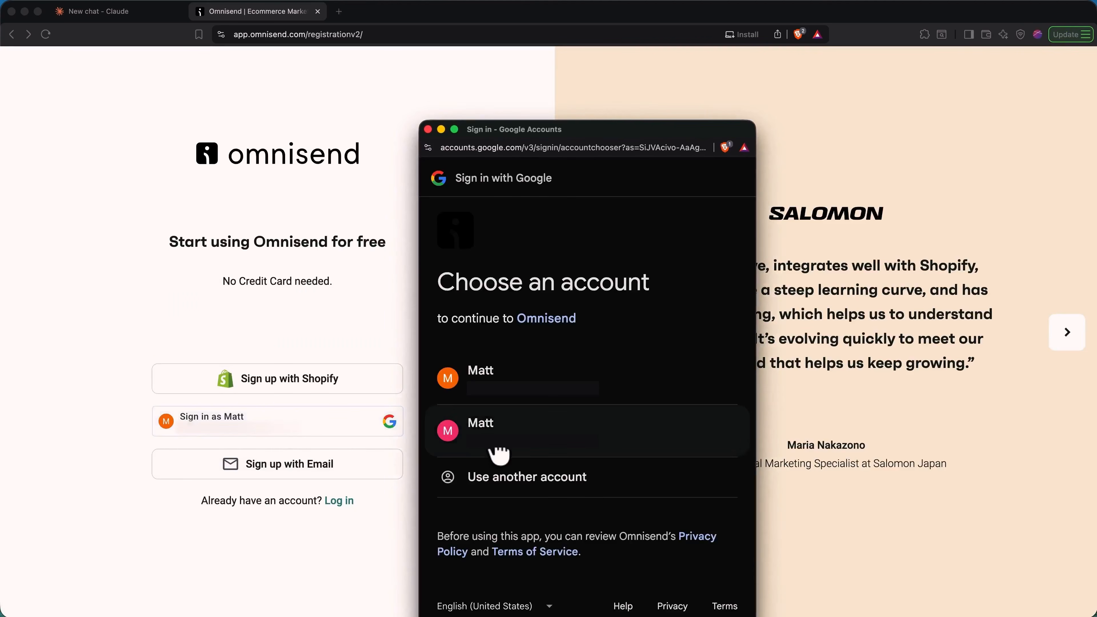
left_click(498, 450)
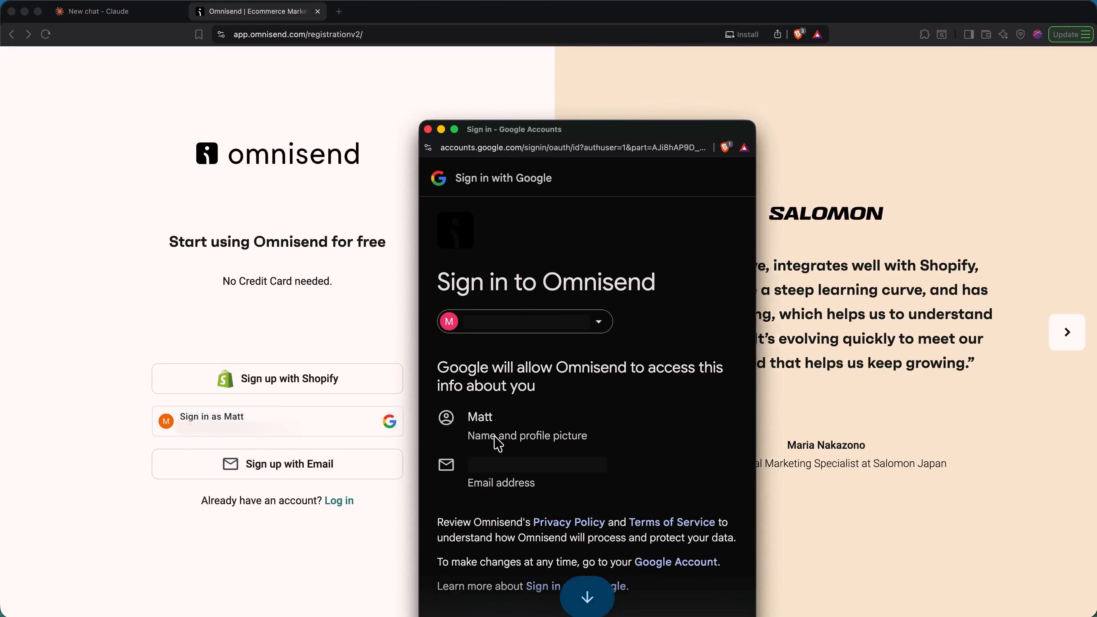
scroll(498, 449, "down", 3)
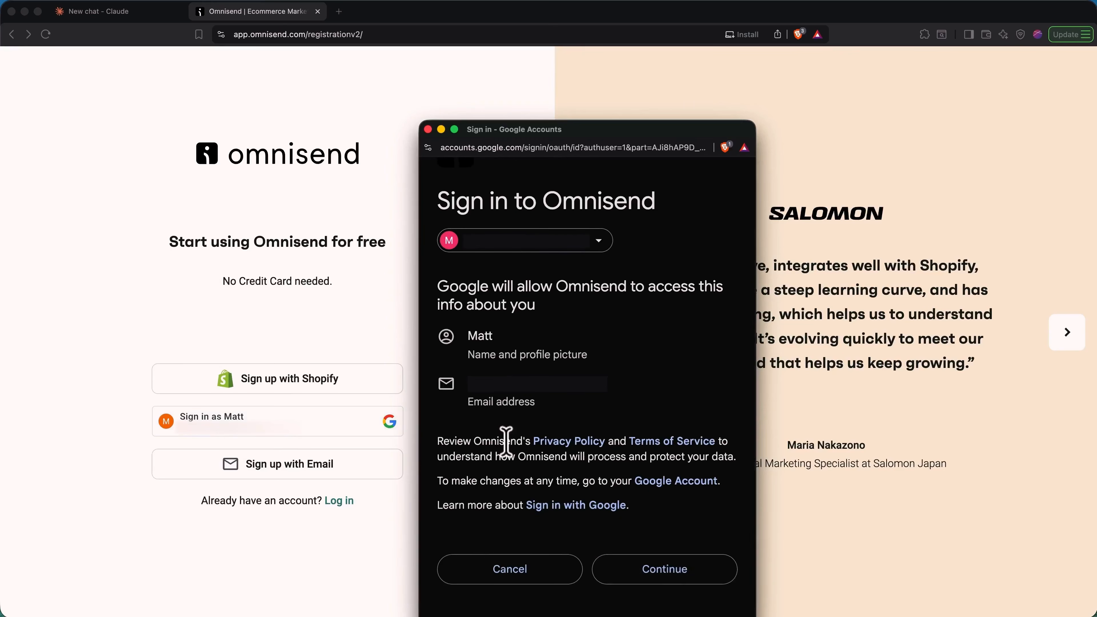
left_click(640, 574)
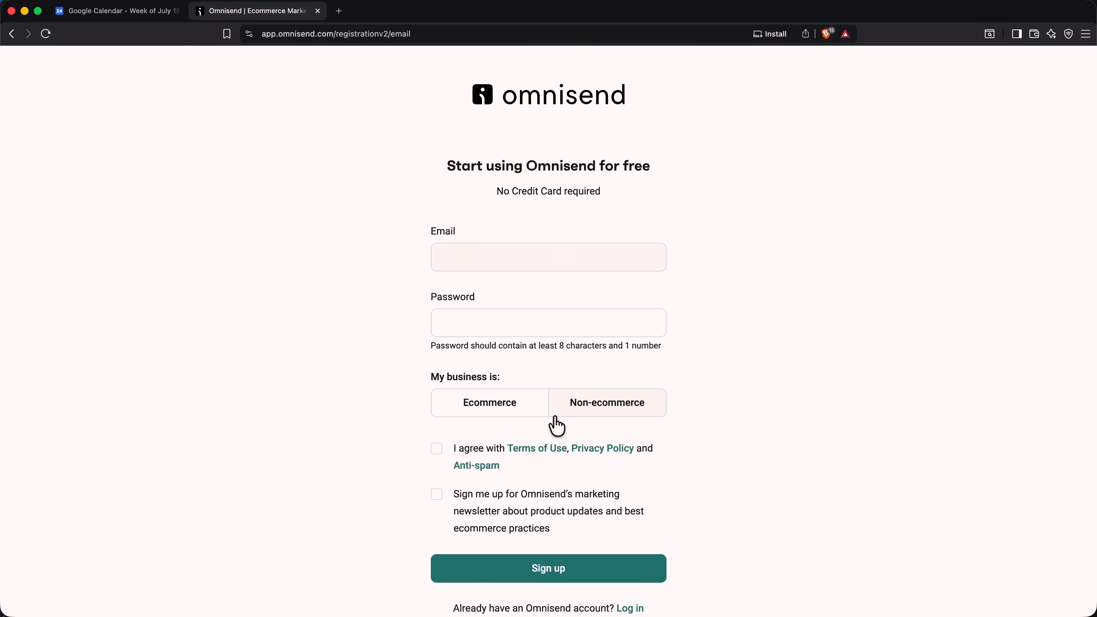
- Enter the account password, mark the business as Ecommerce, accept the terms without the newsletter, and submit the signup
type("••••••")
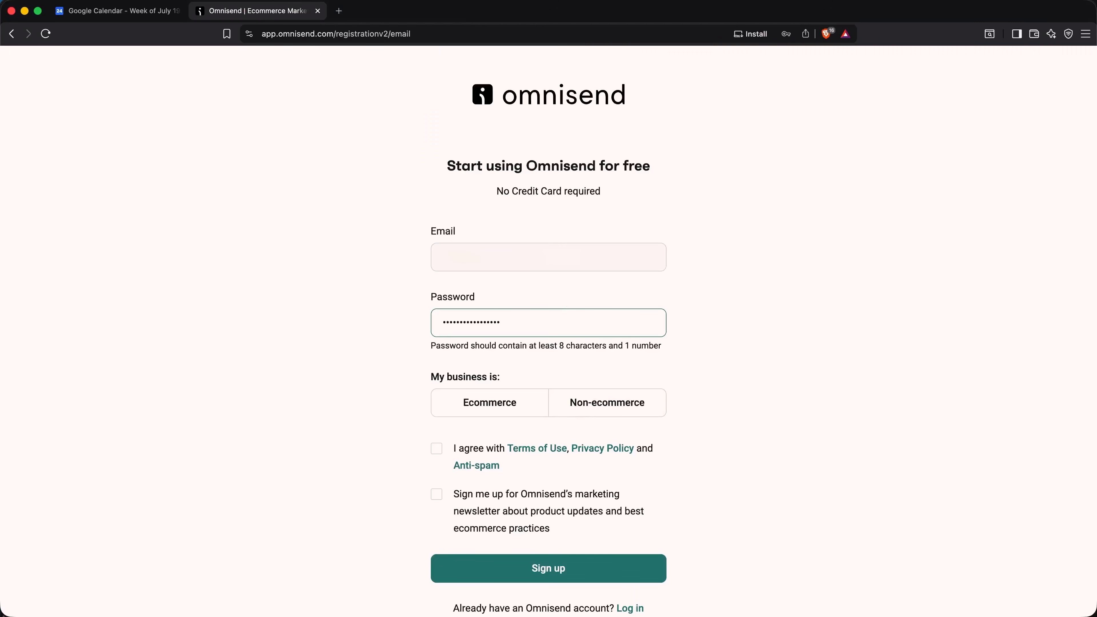
left_click(504, 414)
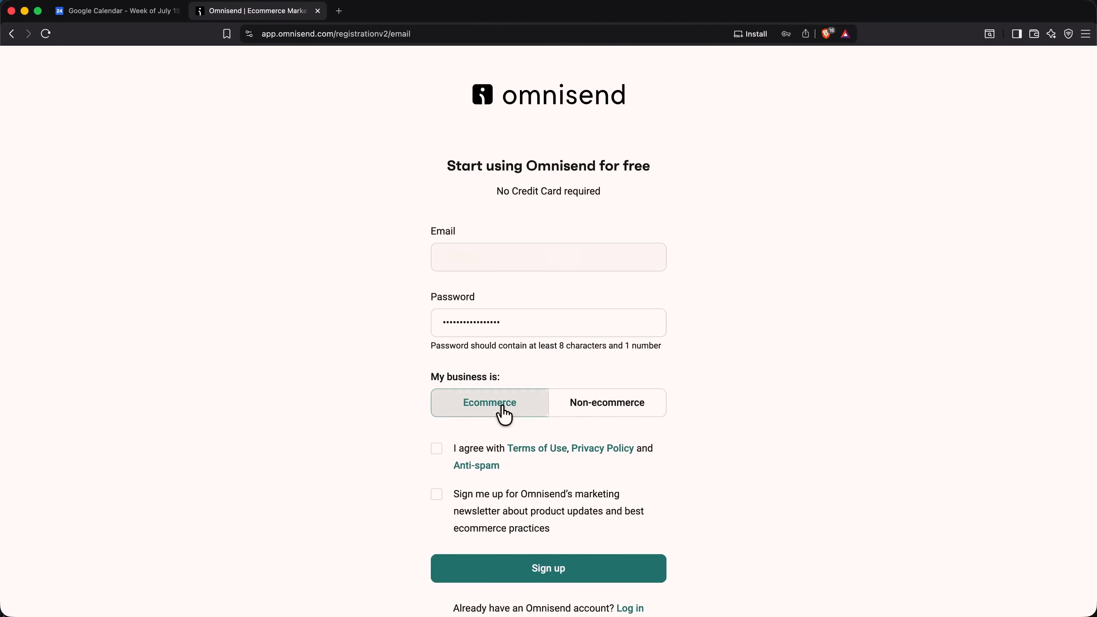
left_click(436, 451)
scroll(437, 459, "down", 2)
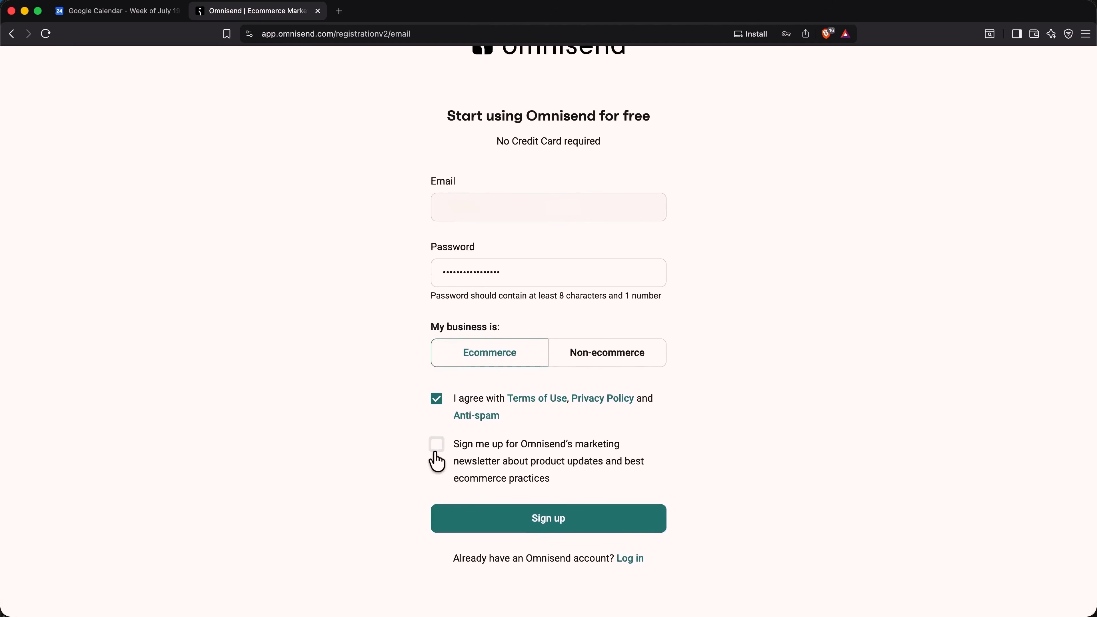
left_click(562, 523)
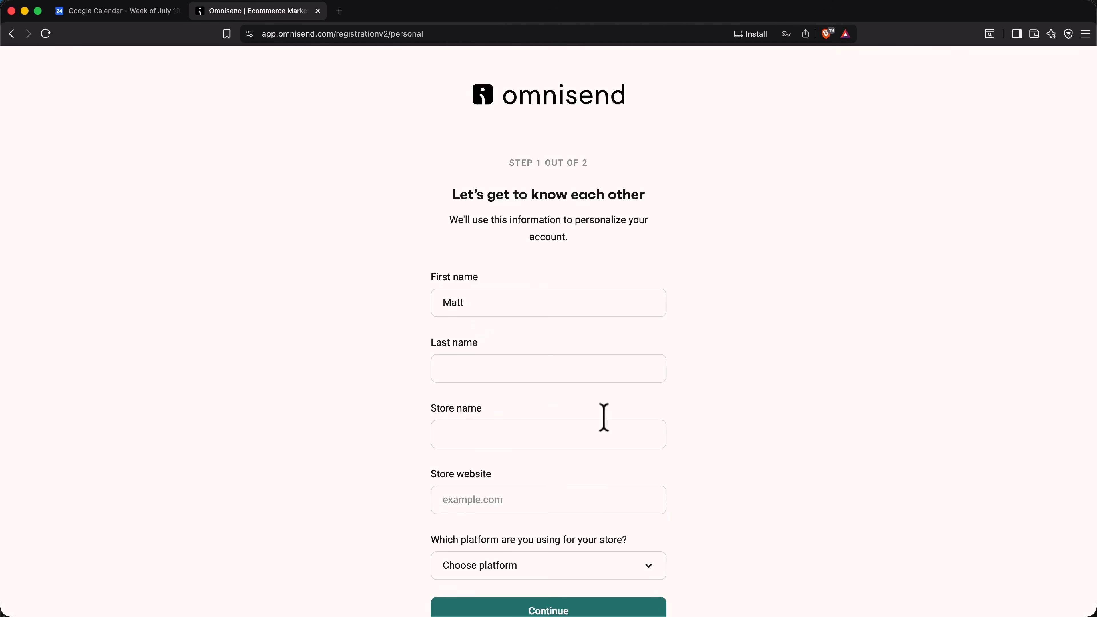
- Fill in the owner's last name, the store name Amberlight Candles, and the store website amberlightcandles.com
left_click(583, 373)
type("Jones")
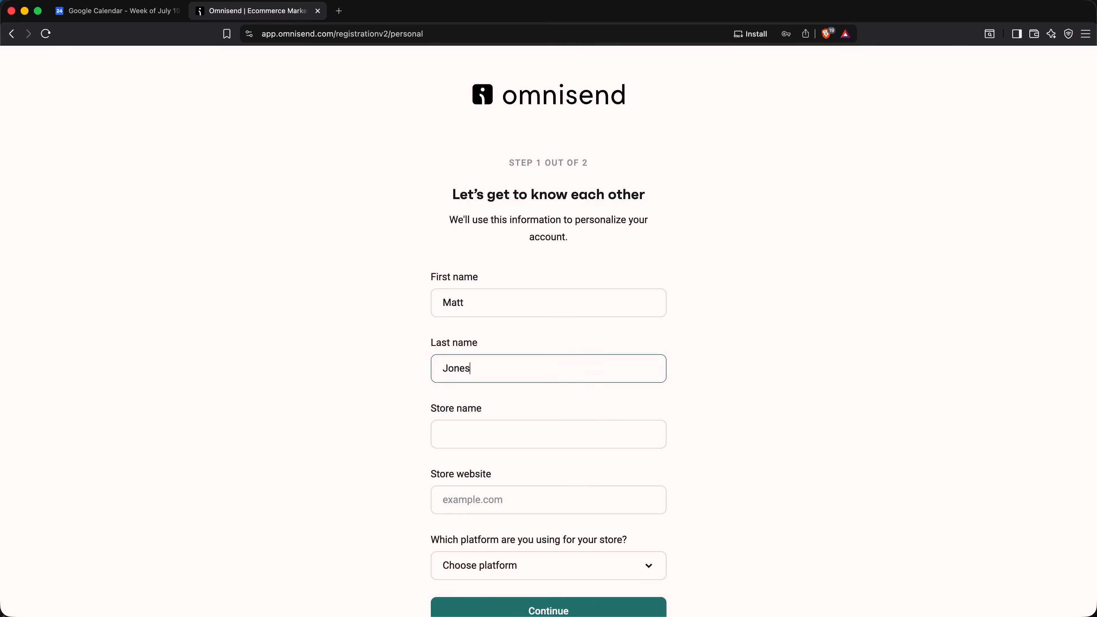
left_click(566, 438)
type("Amberlight Candles")
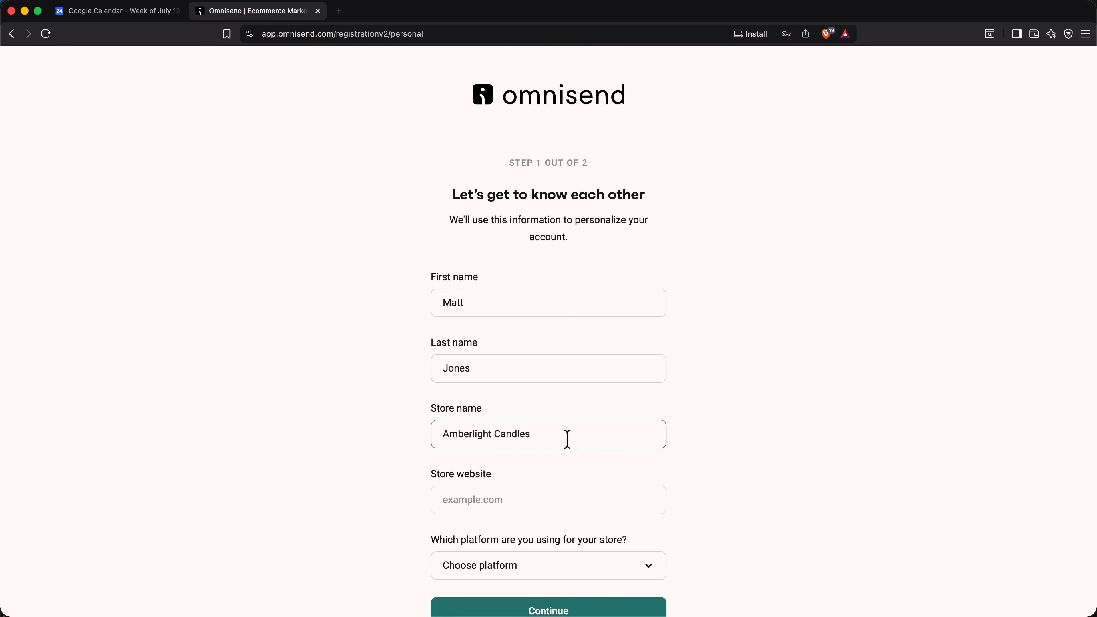
scroll(567, 439, "down", 3)
left_click(574, 424)
type("amberl")
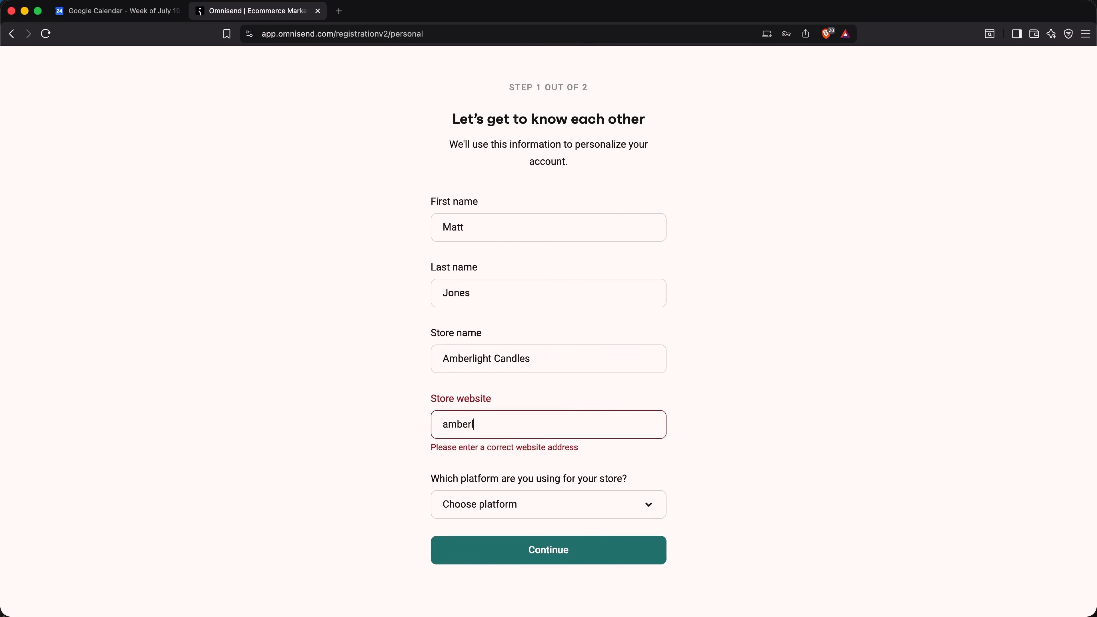
type("ightcandles.com")
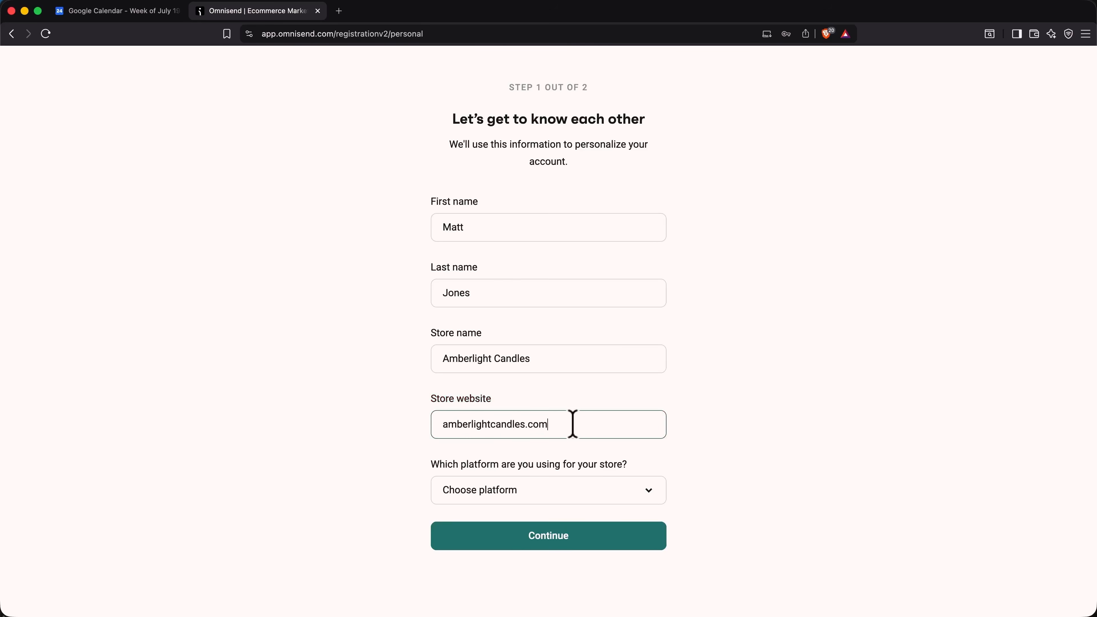
- Set the store platform to None and continue through the business address page to finish the registration
left_click(584, 483)
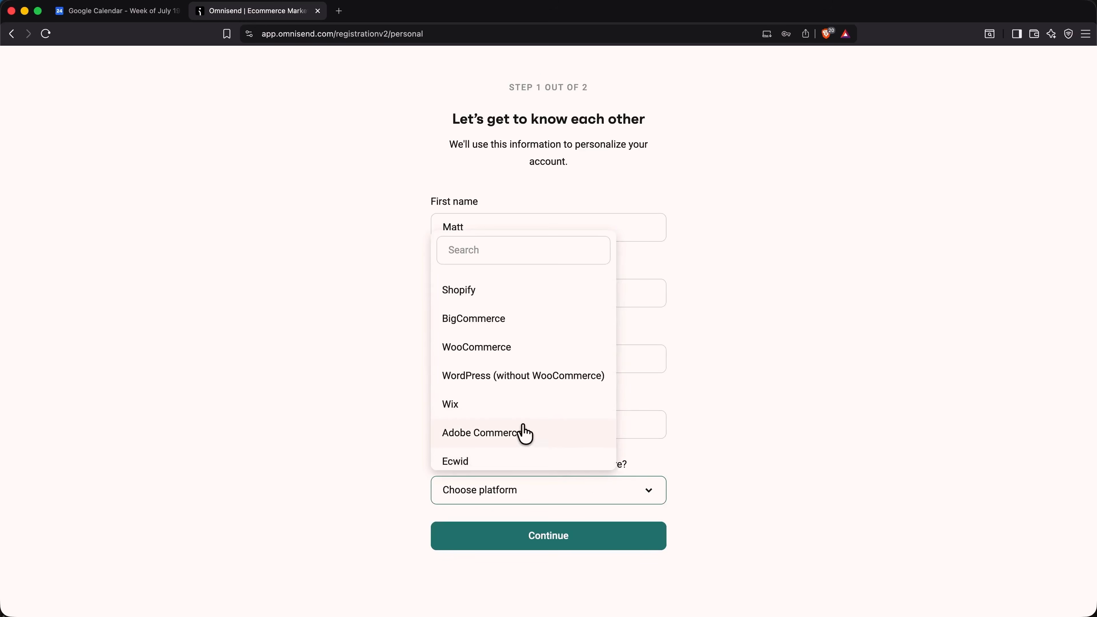
scroll(522, 434, "down", 5)
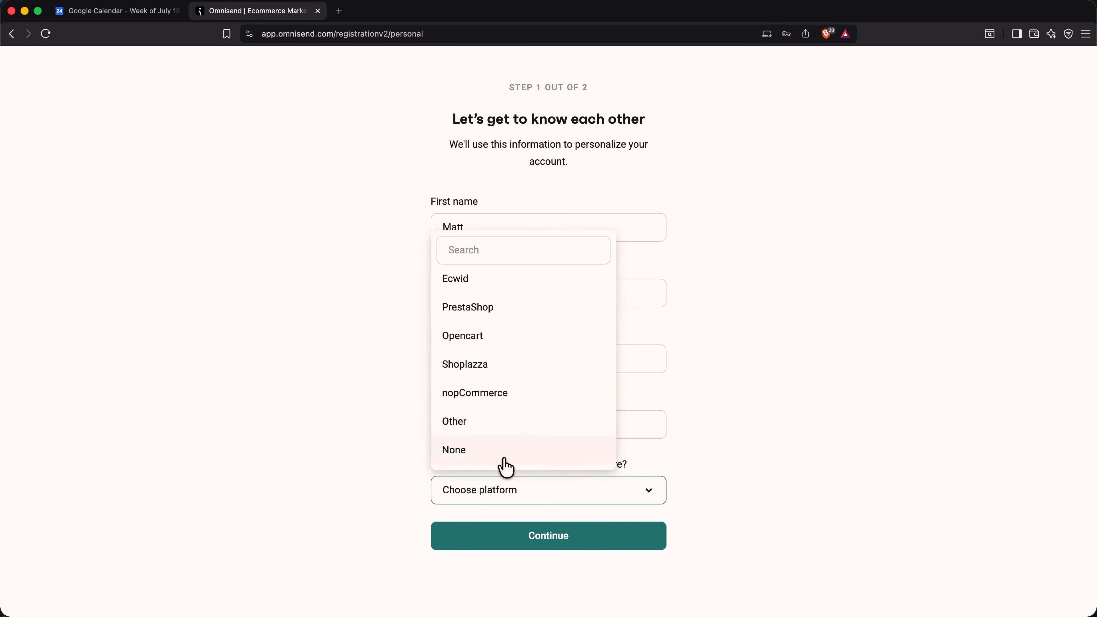
left_click(504, 456)
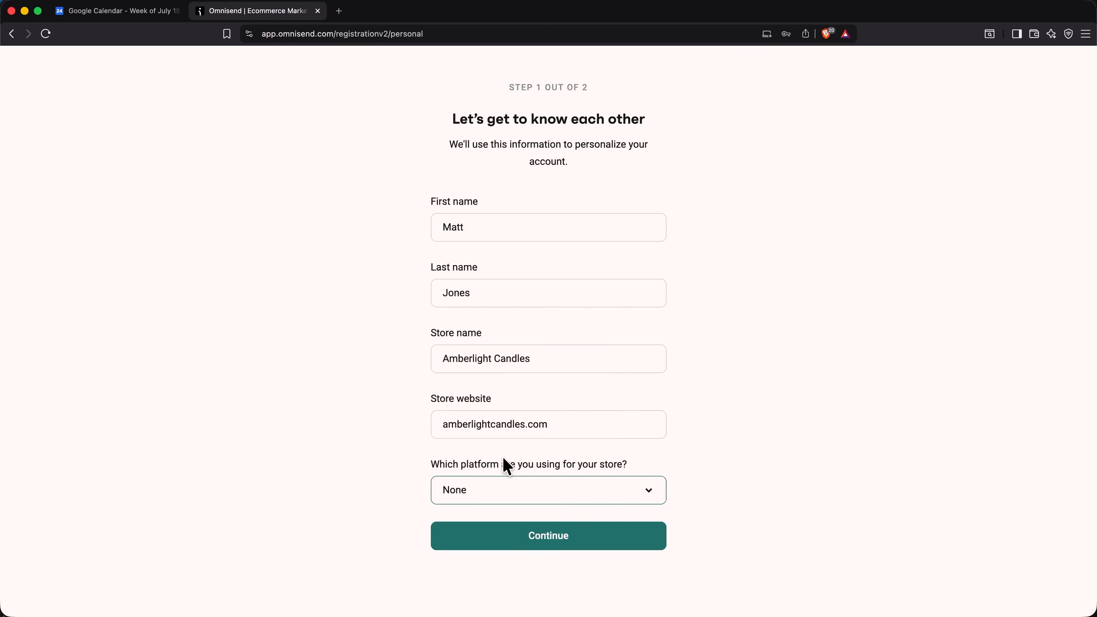
left_click(549, 554)
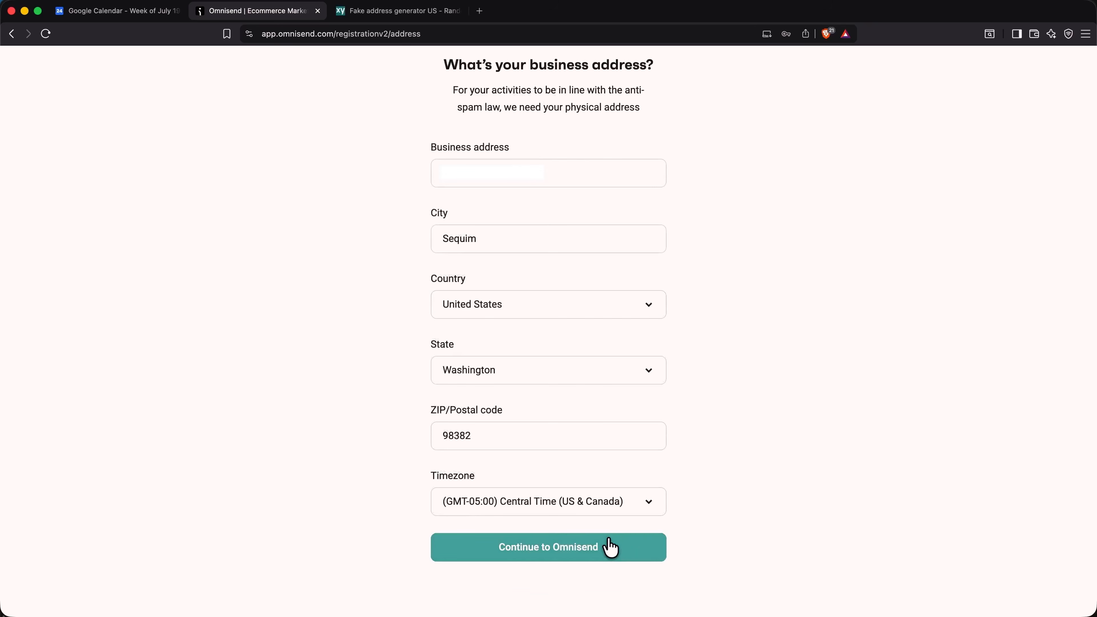
left_click(610, 548)
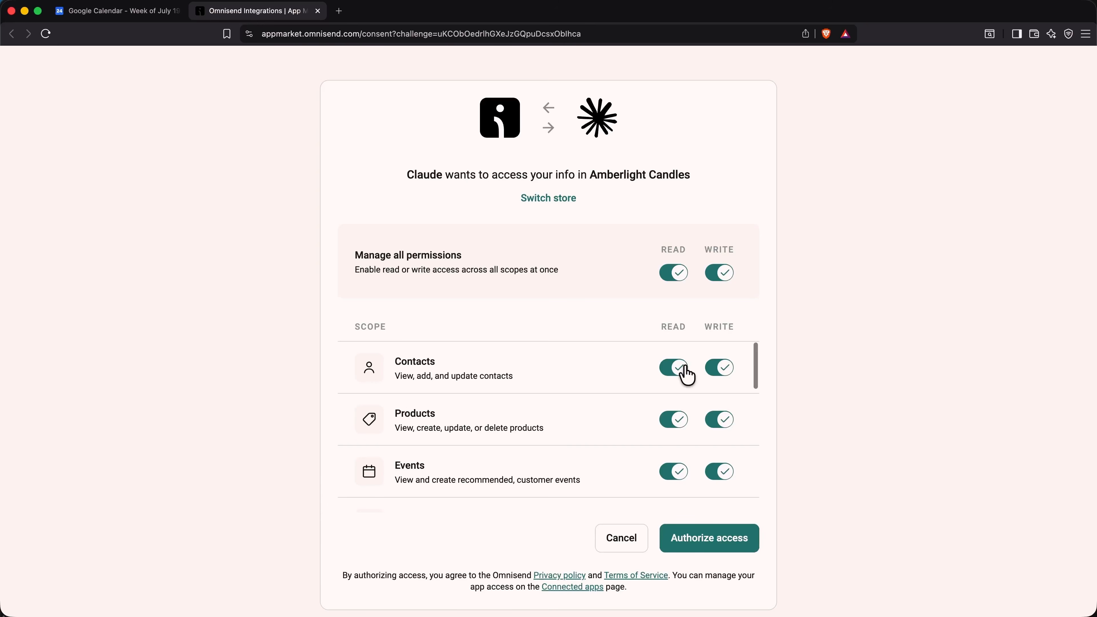
- Review the requested read and write scopes, authorize Claude's access to the Amberlight Candles store, and open the Claude desktop app
scroll(633, 384, "down", 5)
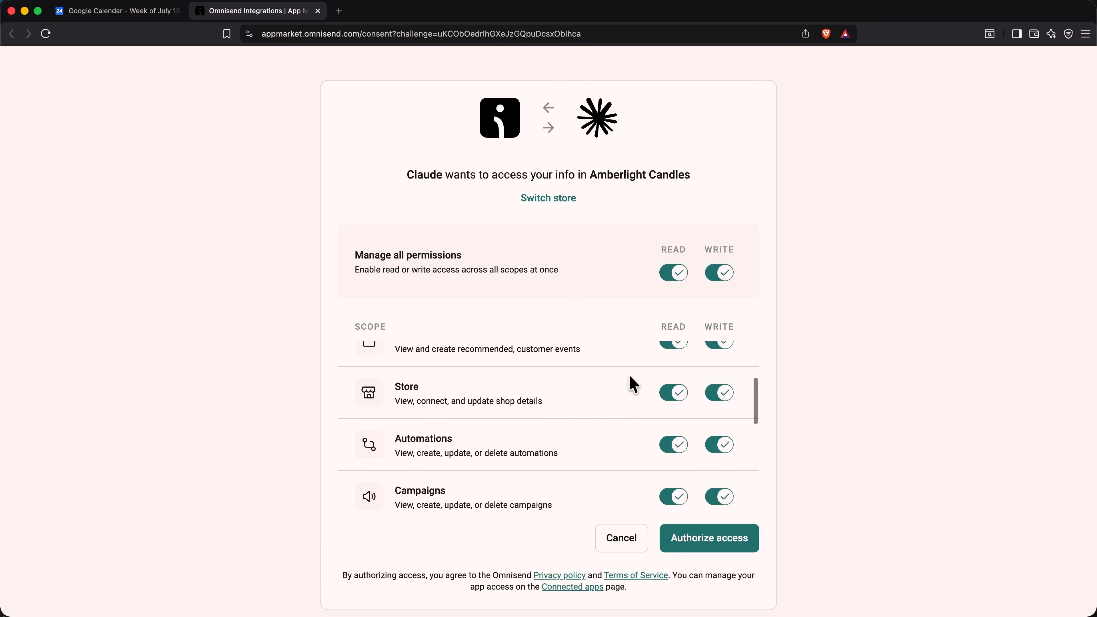
scroll(633, 384, "down", 8)
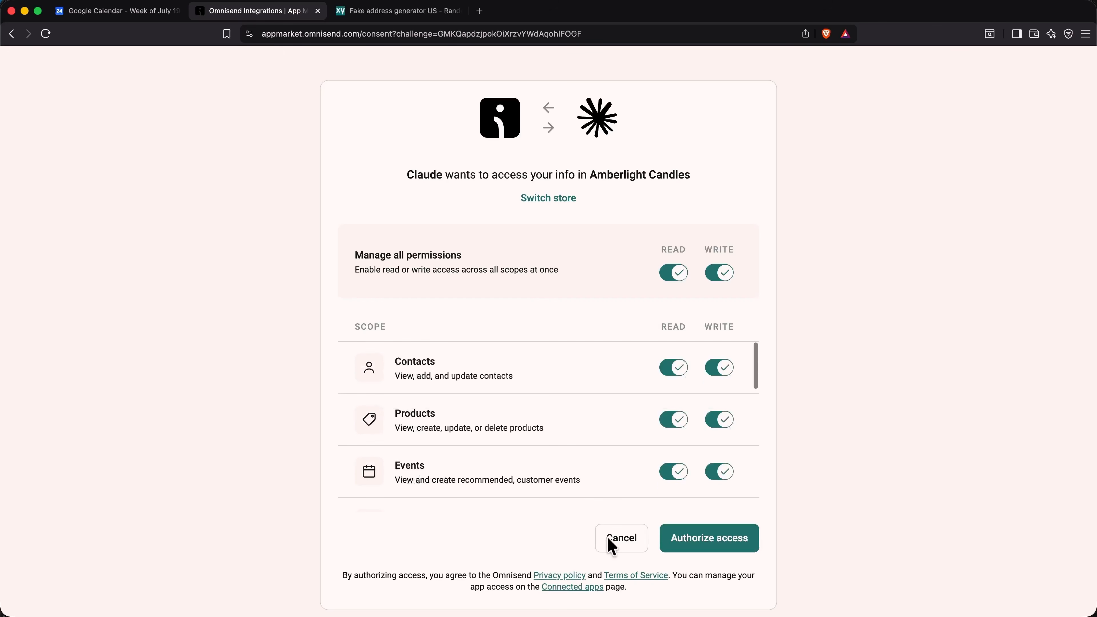
left_click(742, 547)
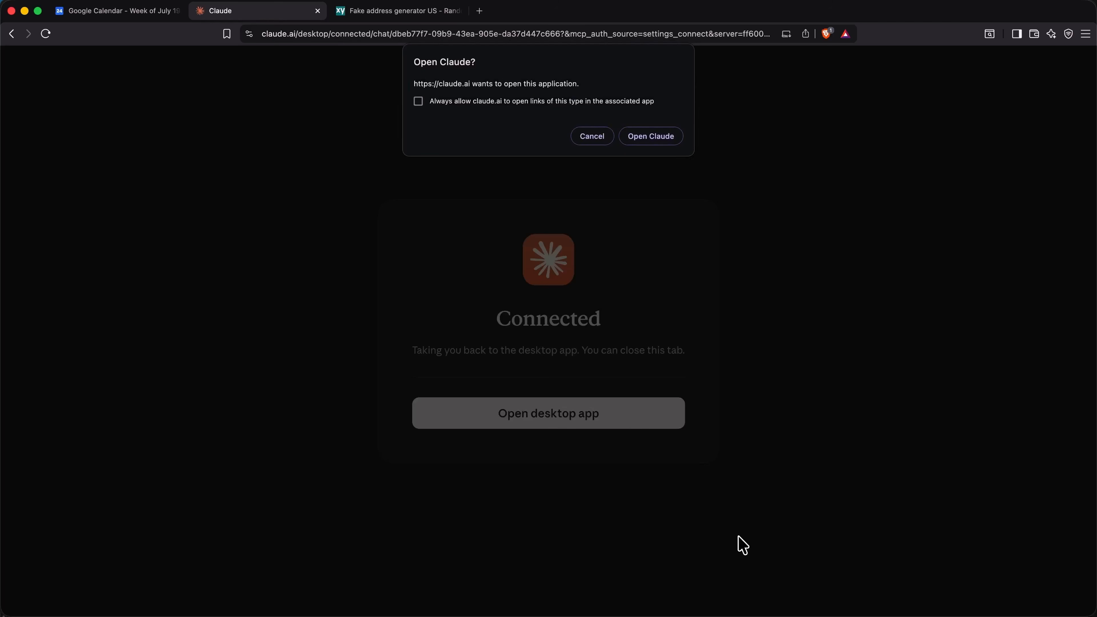
left_click(650, 138)
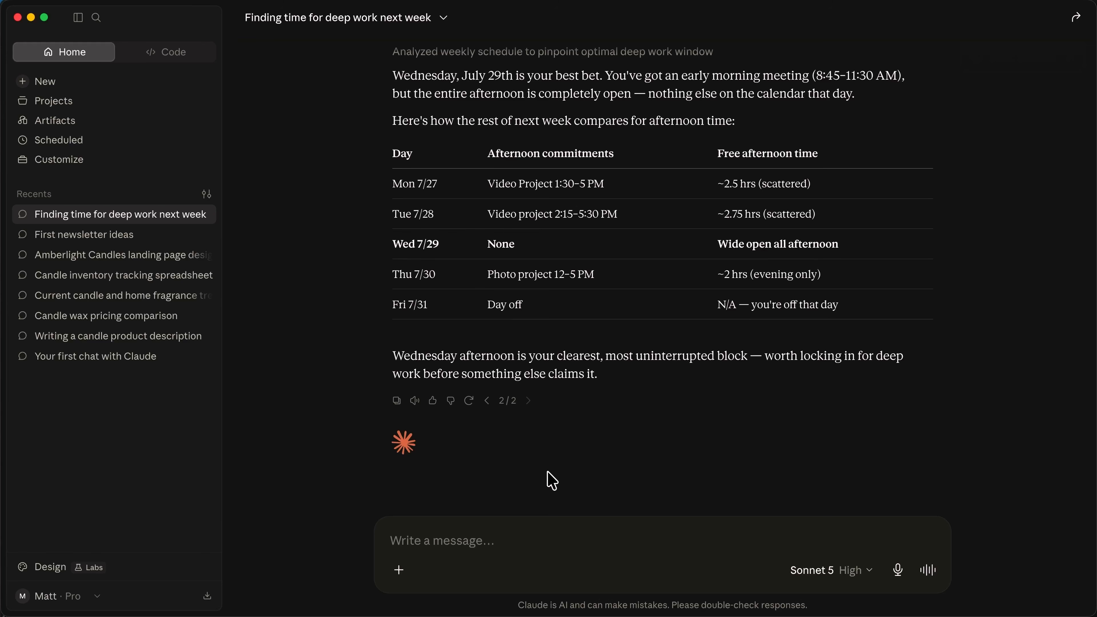
- Connect Omnisend from Claude's connector management, authorize its full read and write access, and return to the chat
left_click(399, 571)
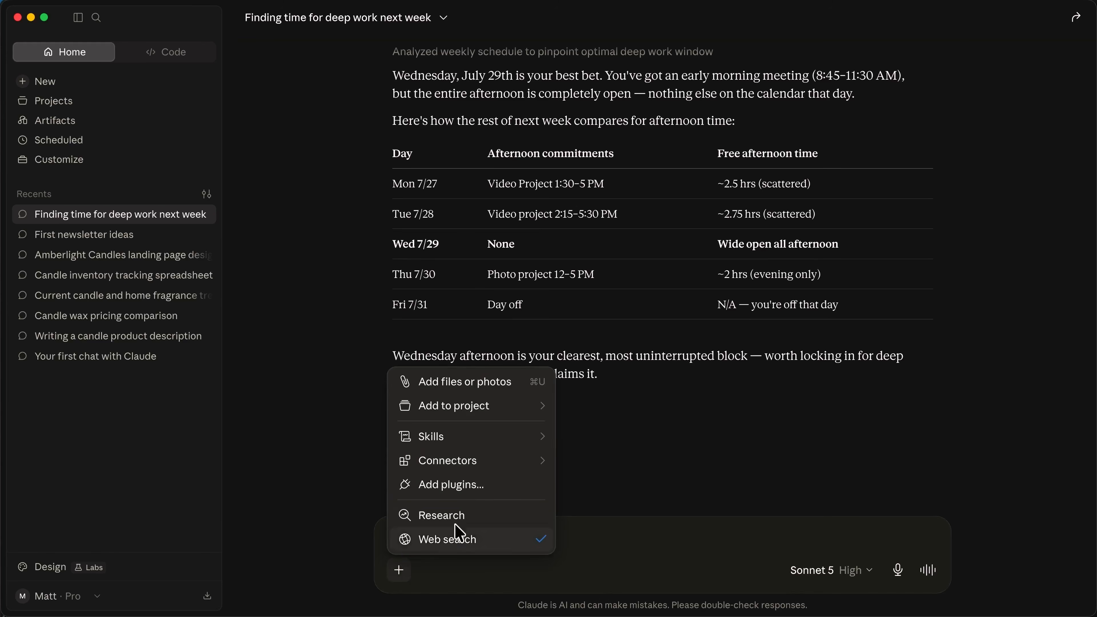
mouse_move(441, 466)
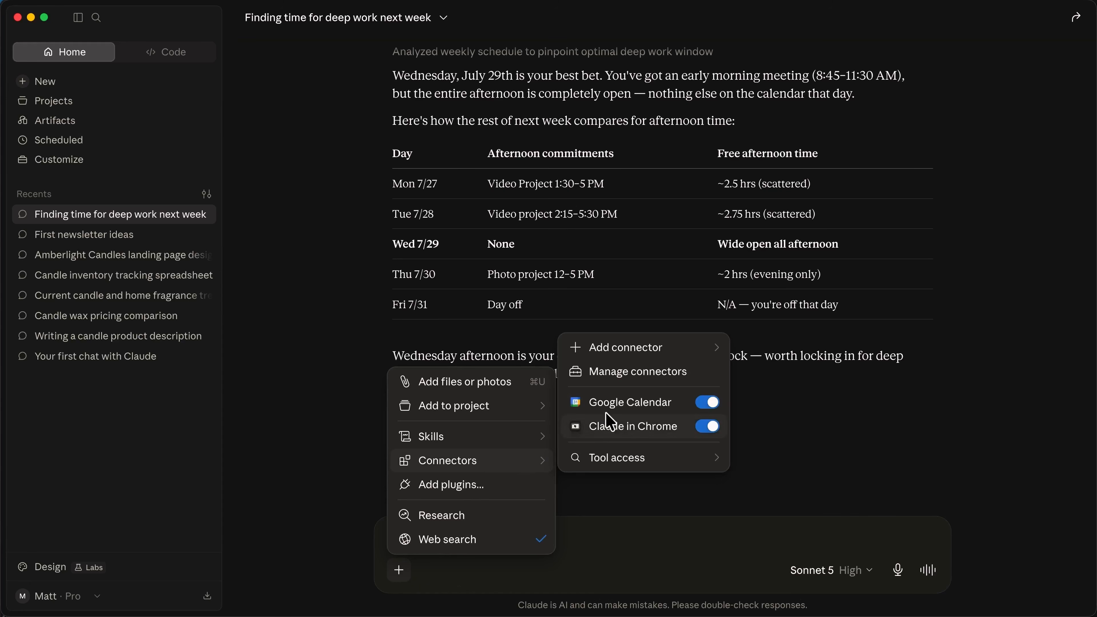
left_click(623, 374)
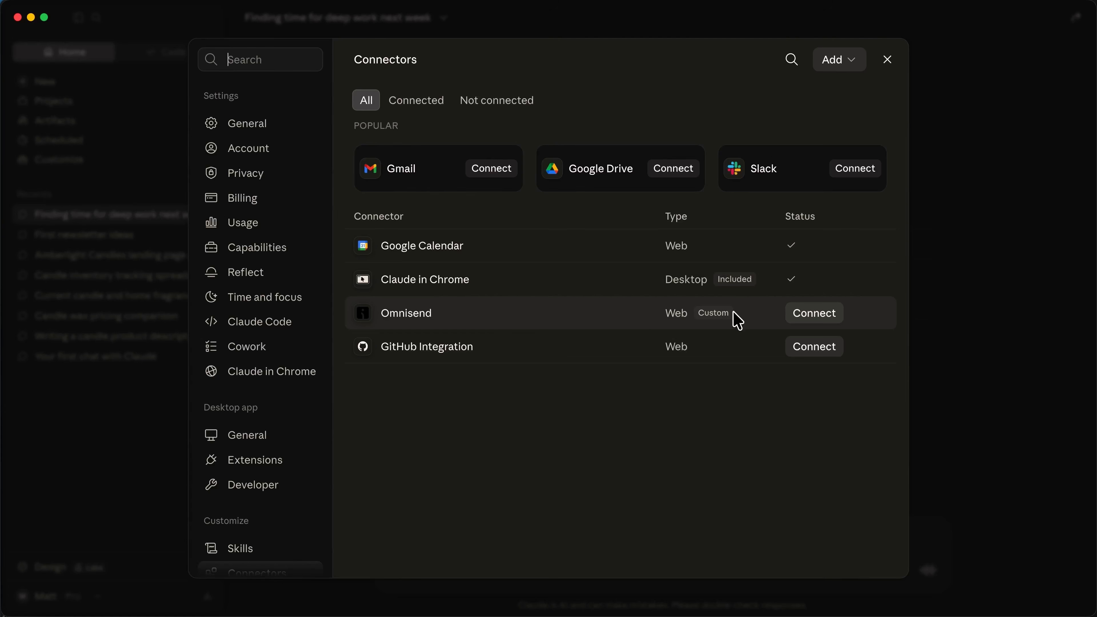
left_click(825, 317)
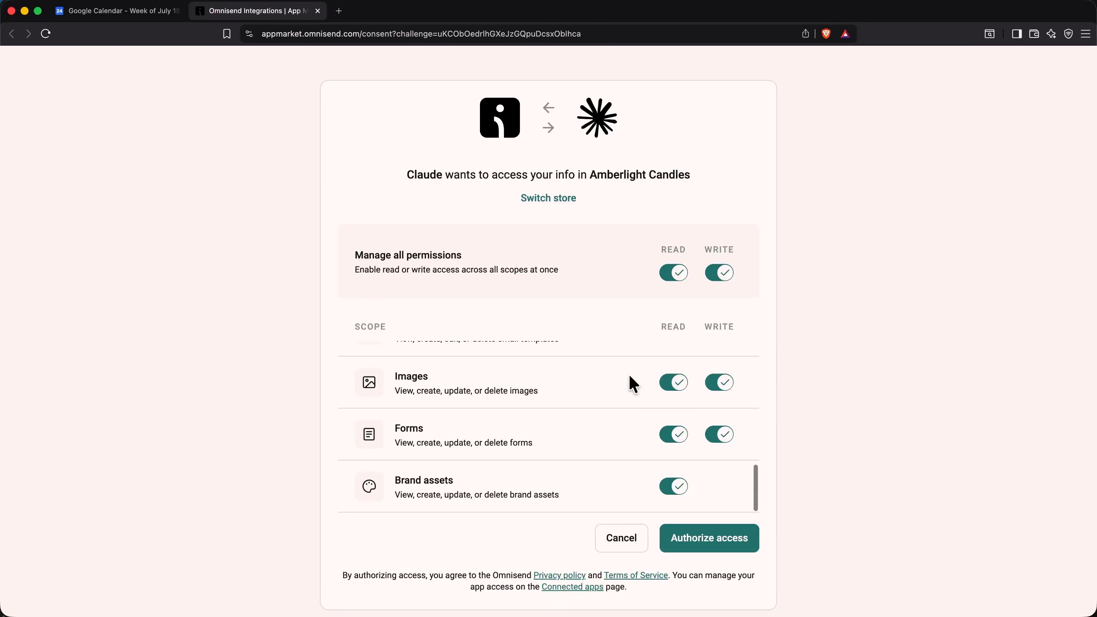
left_click(702, 538)
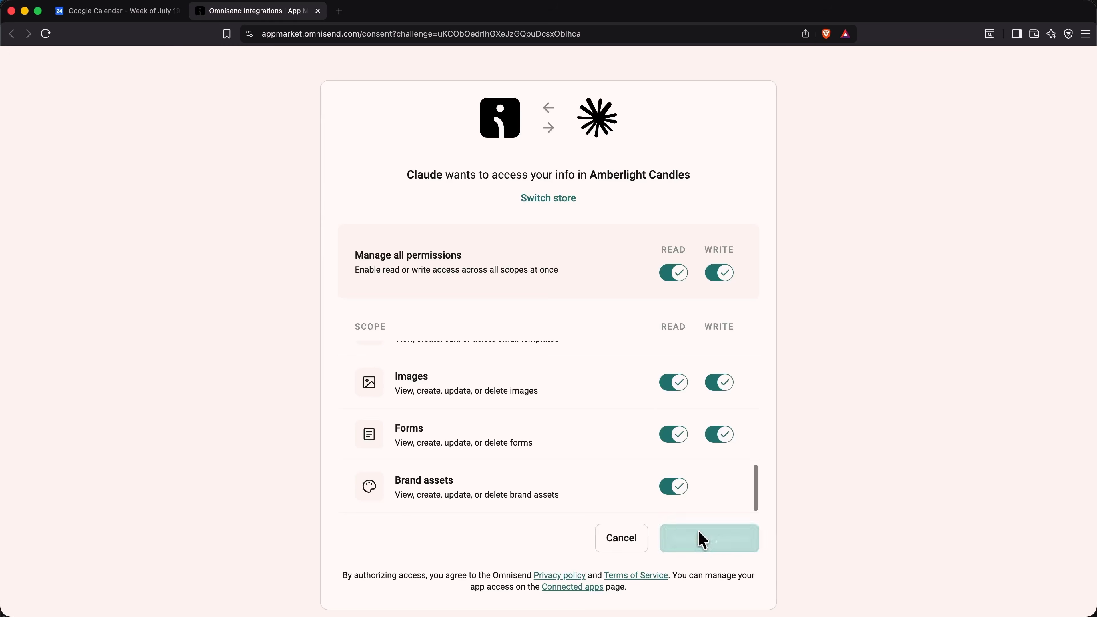
left_click(670, 141)
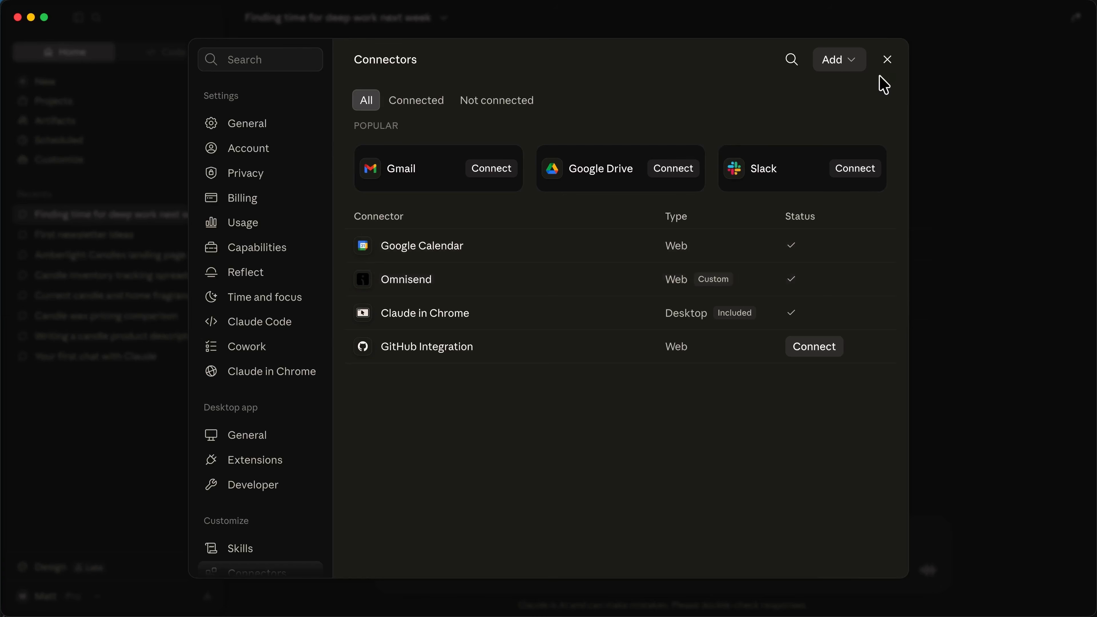
left_click(889, 59)
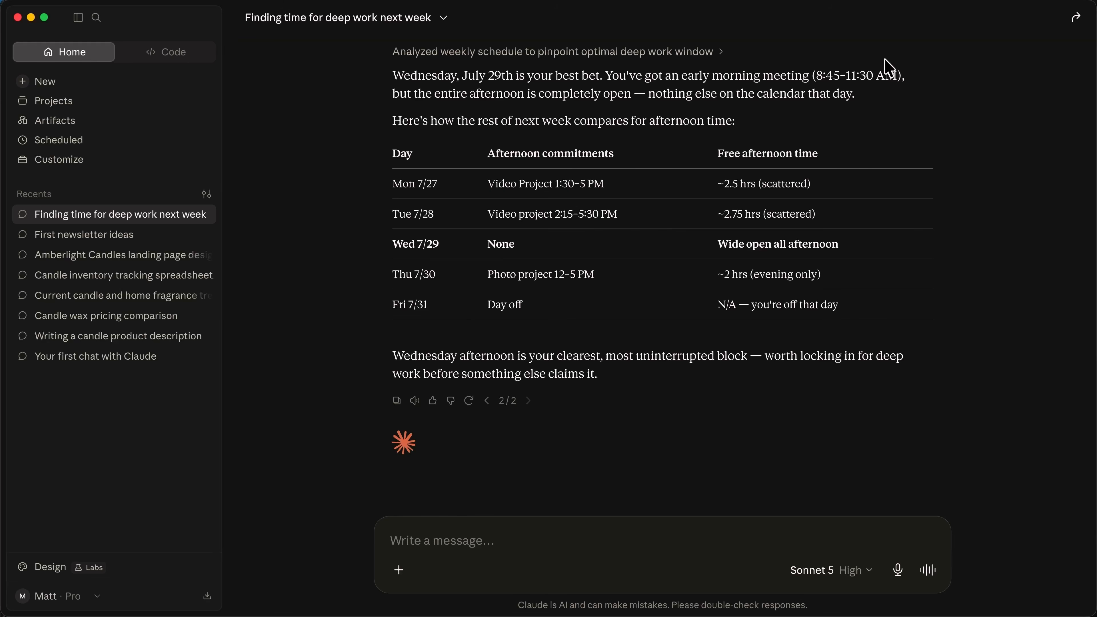
- Start a new chat message saying an Omnisend account was just set up for Amberlight Candles, a small handmade soy candleshop with a warm, personal brand voice
left_click(190, 84)
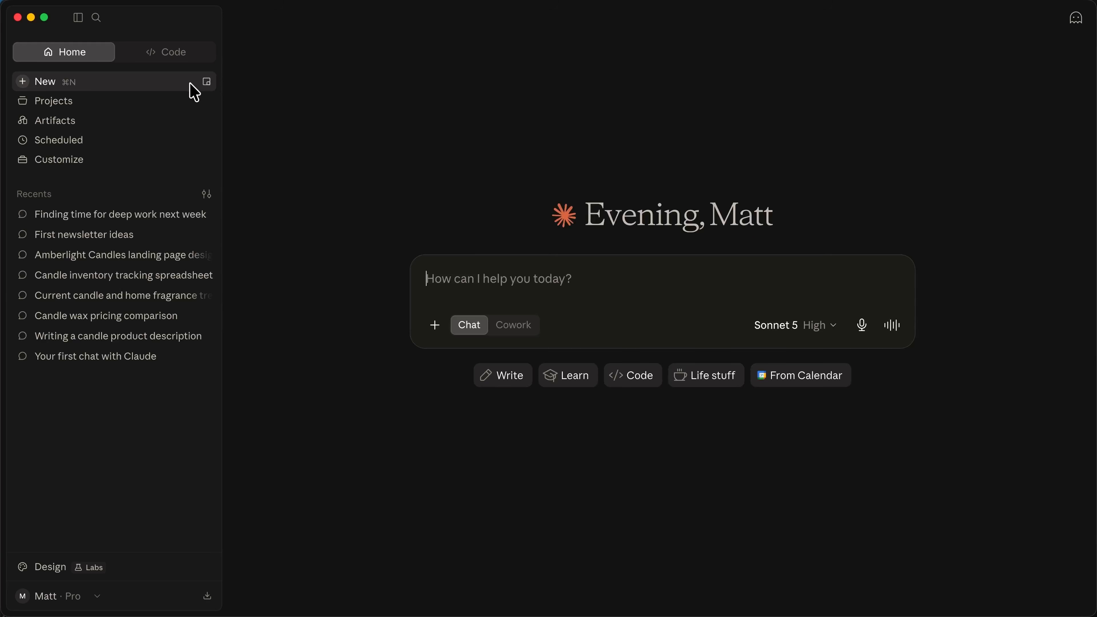
left_click(468, 278)
type("We jus")
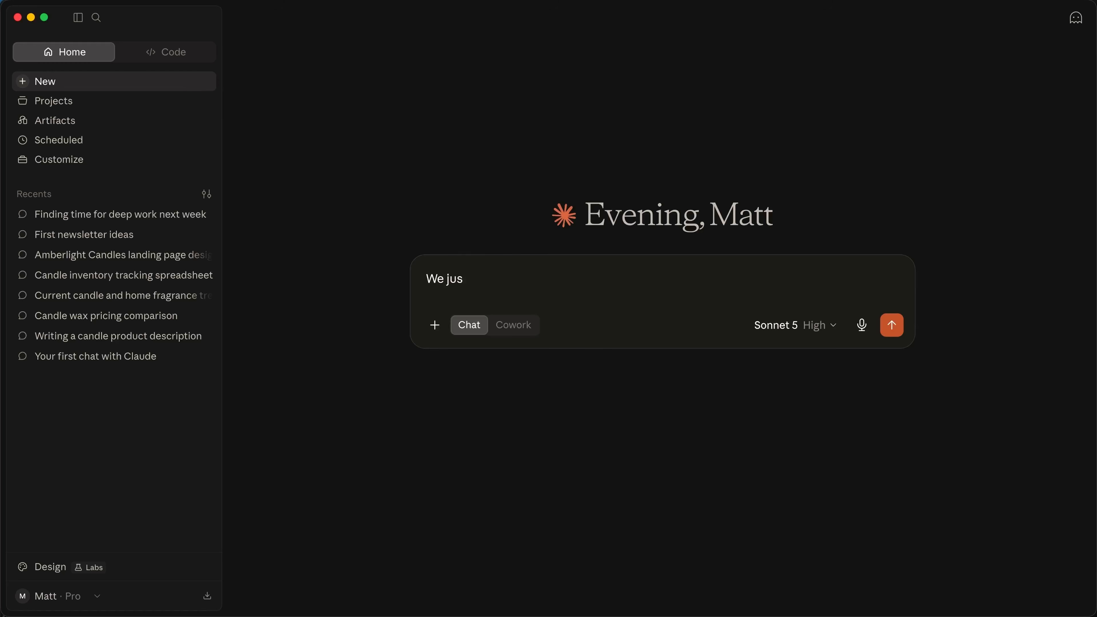
type("t set up an Omnisend account for Am")
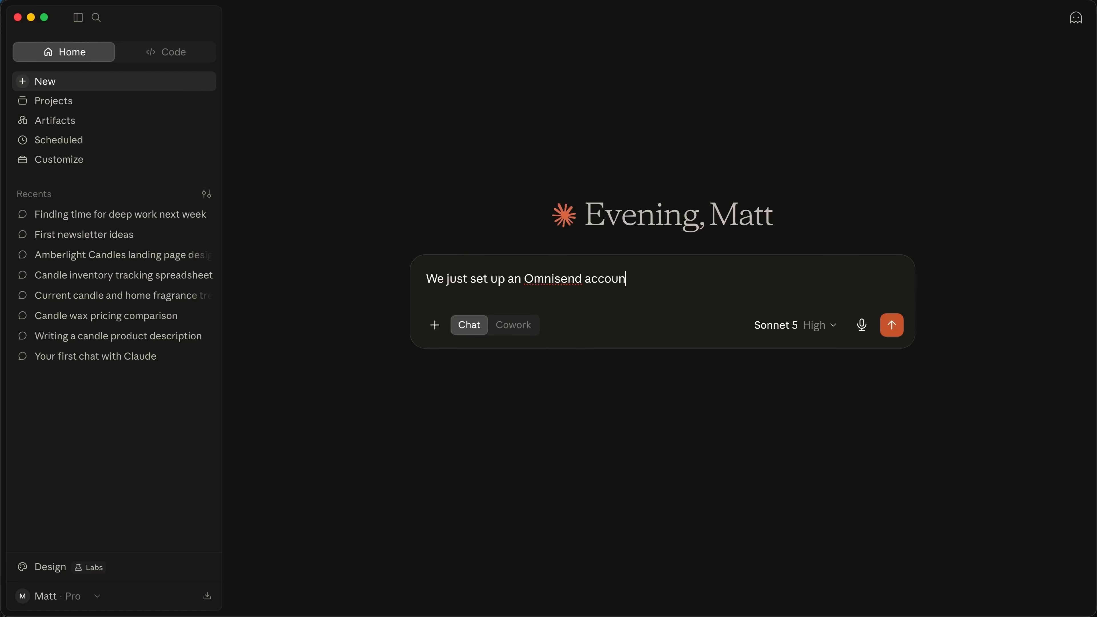
type("berlight Candles, a small h")
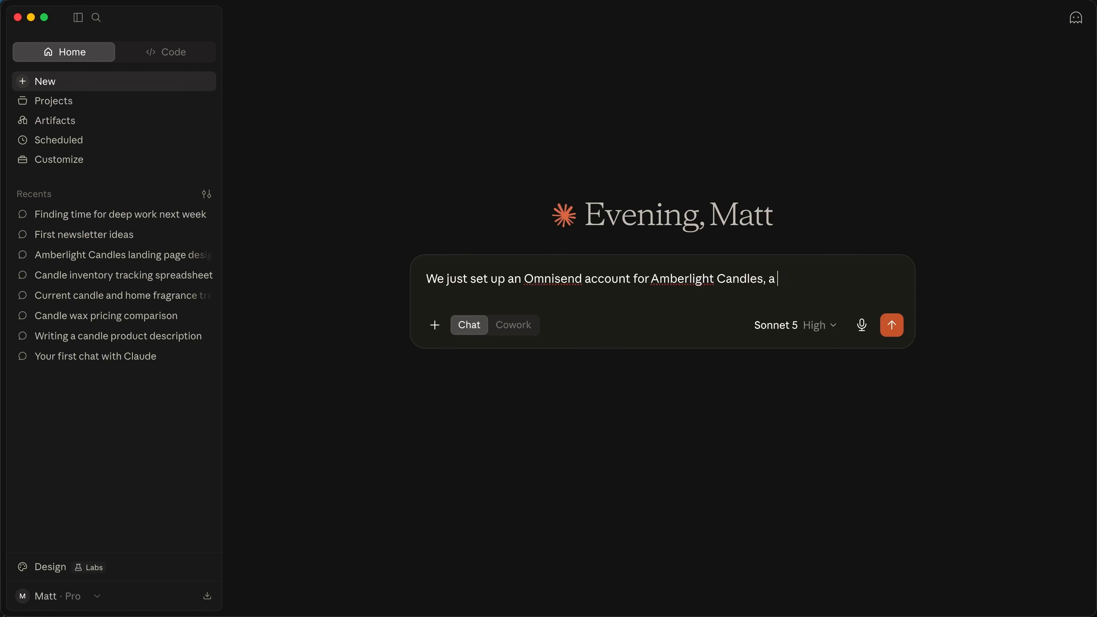
type("andmade soy candlesho")
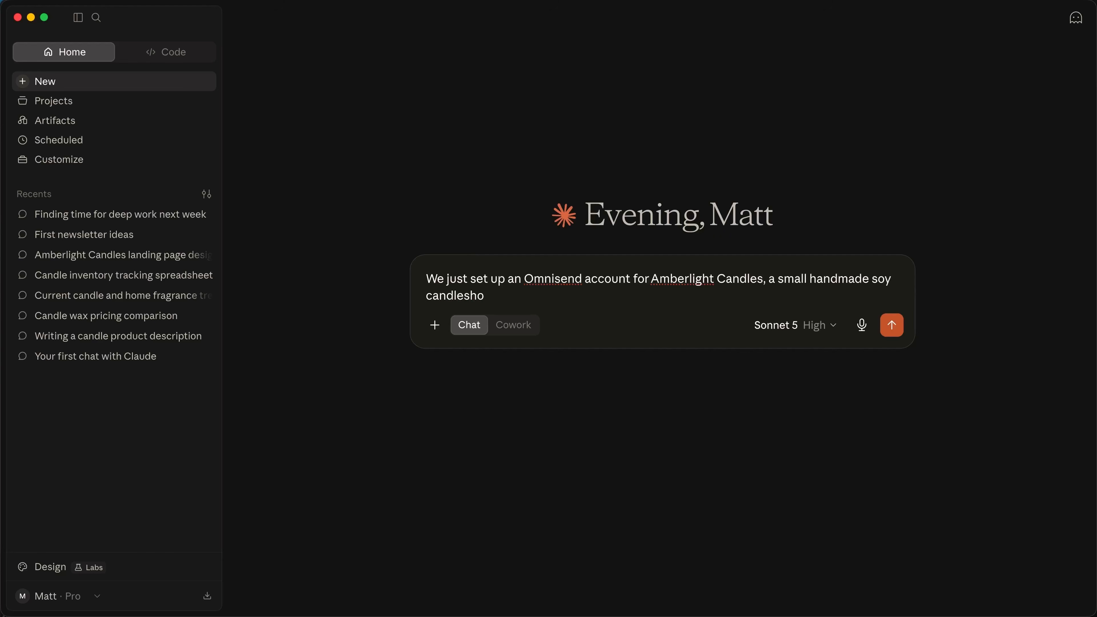
type("p with a warm, personal bran")
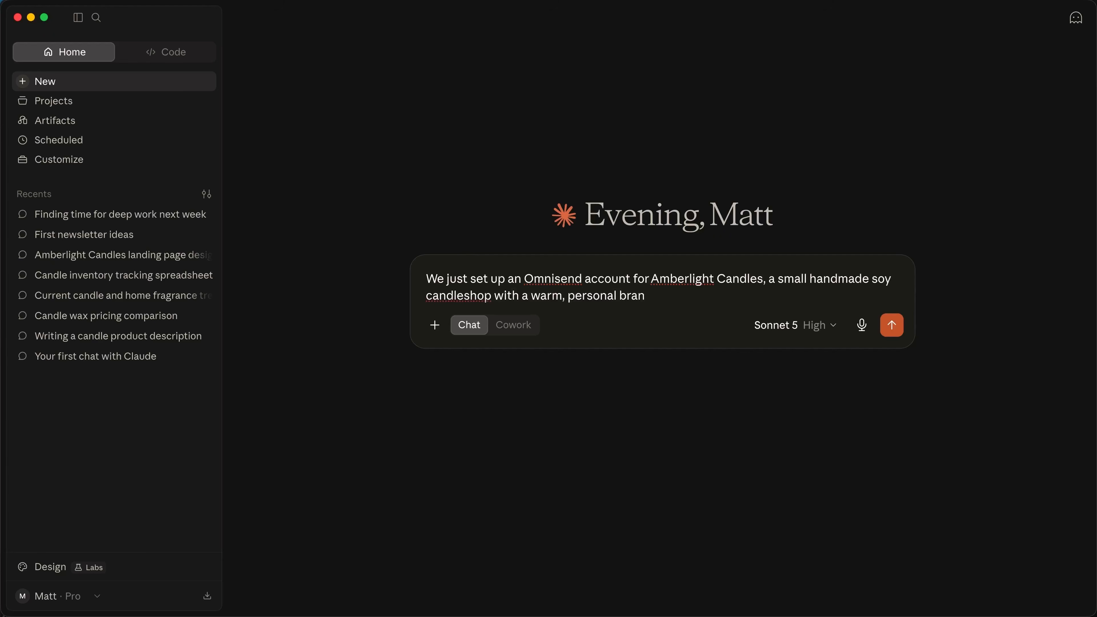
type("d voice. Create our first e")
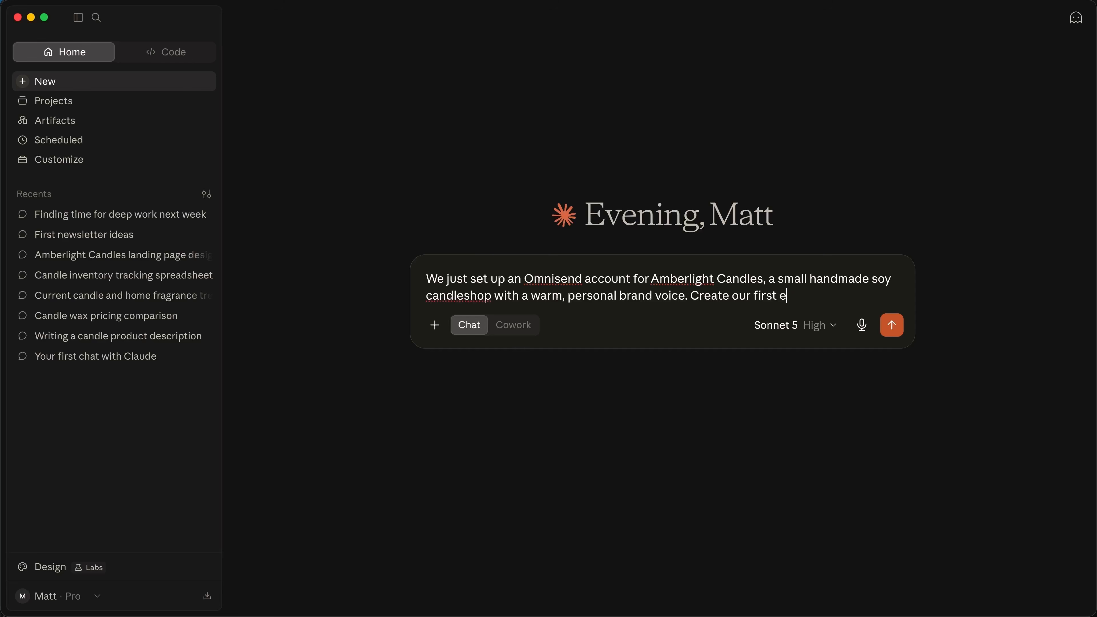
- Request a draft welcome email campaign for new subscribers with subject line, preview text and full content, introducing the shop and Autumn Cabin candle (cedar, wood smoke, amber)
type("mail campaign as a draft: a")
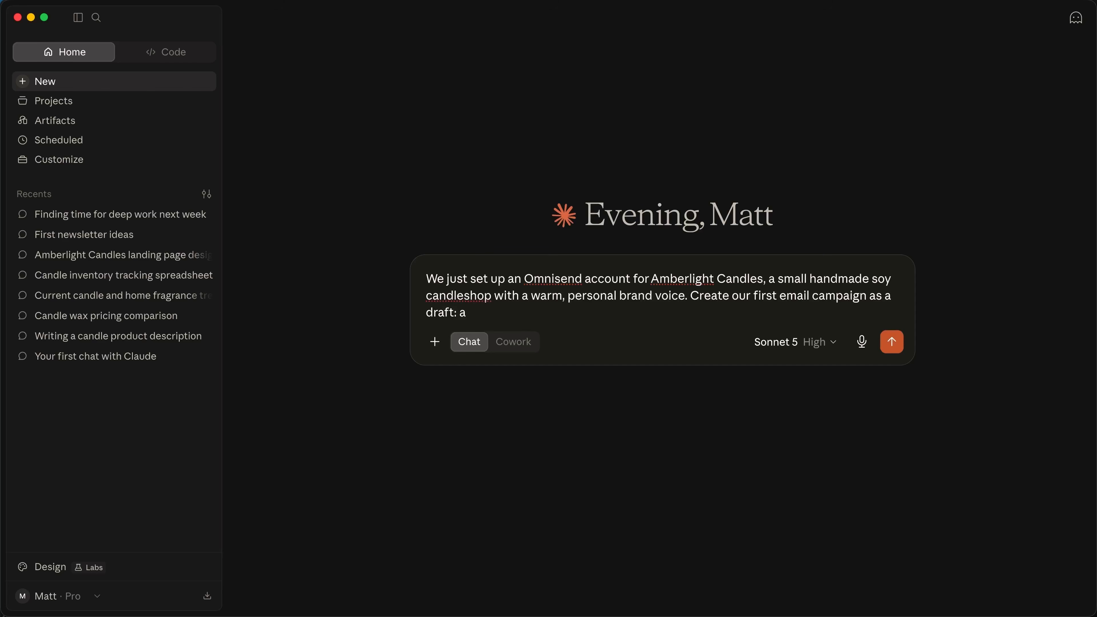
type(" welcome email for new subscr")
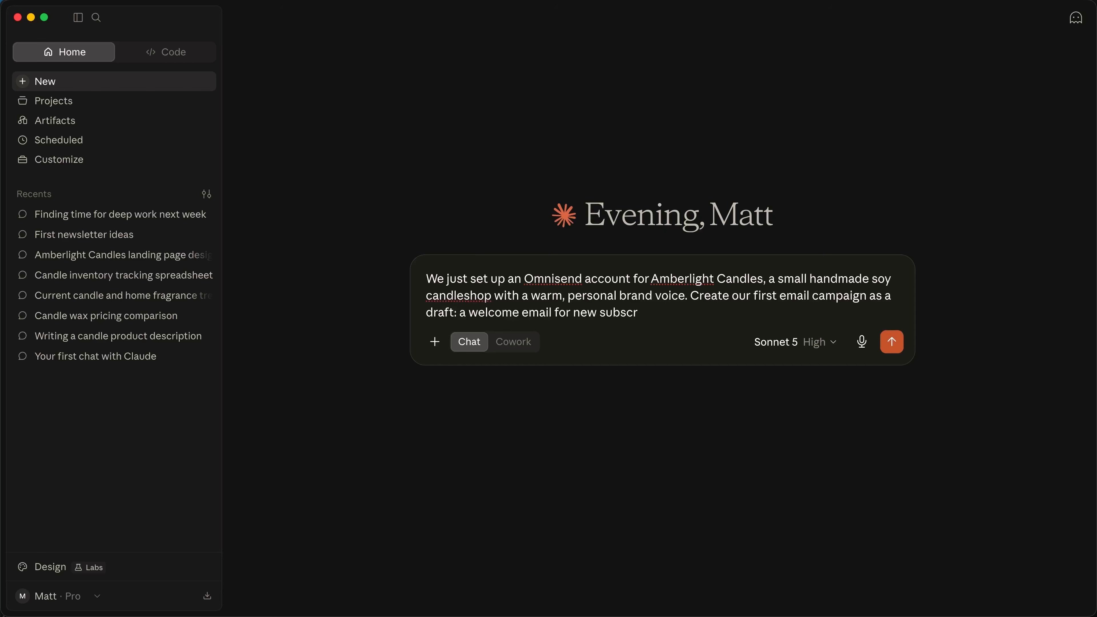
type("ibers with a subject line, p")
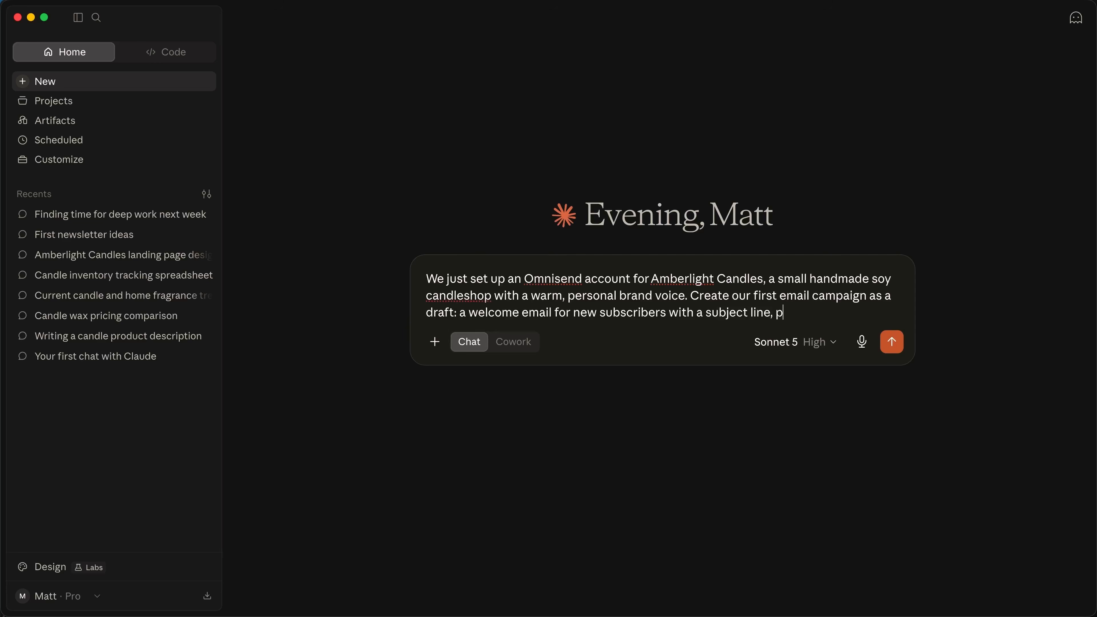
type("review text, and full email")
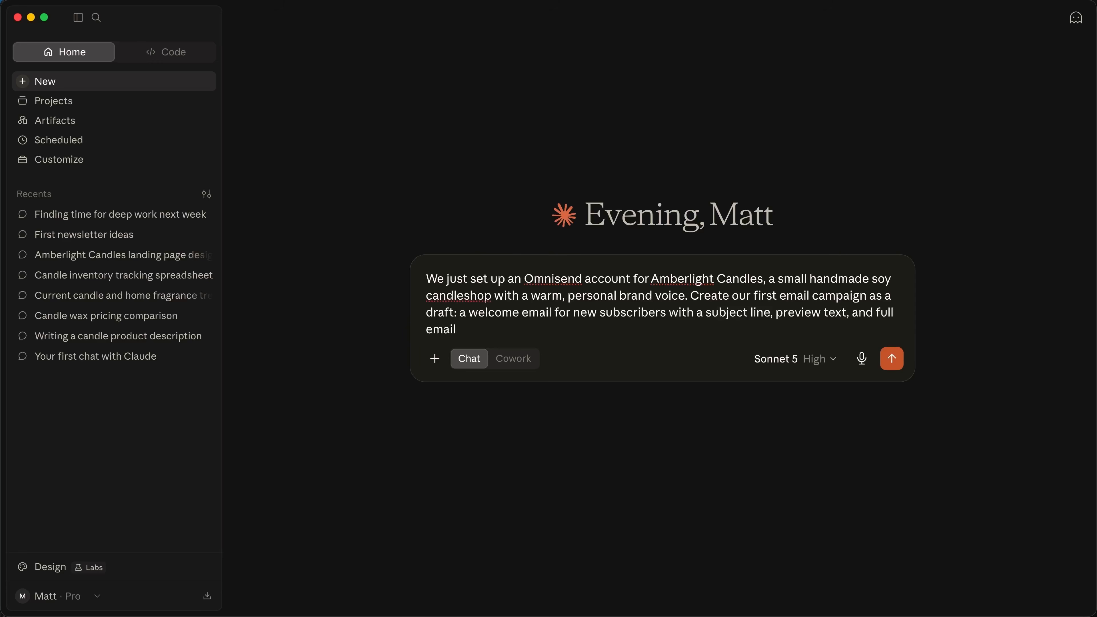
type(" content, introducing the sh")
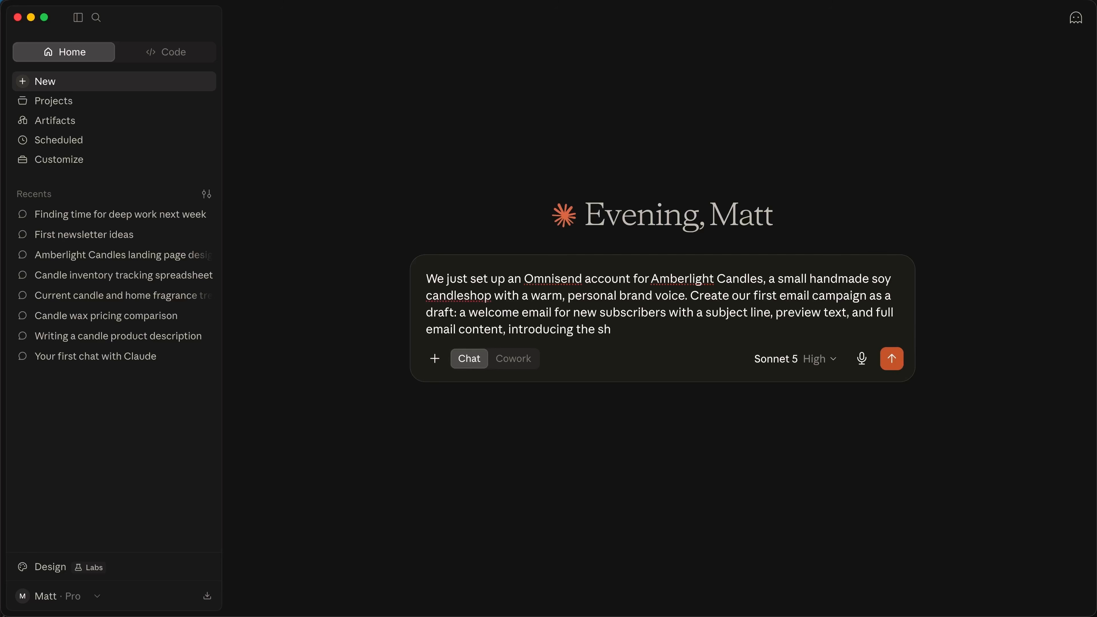
type("op and our Autumn Cabin cand")
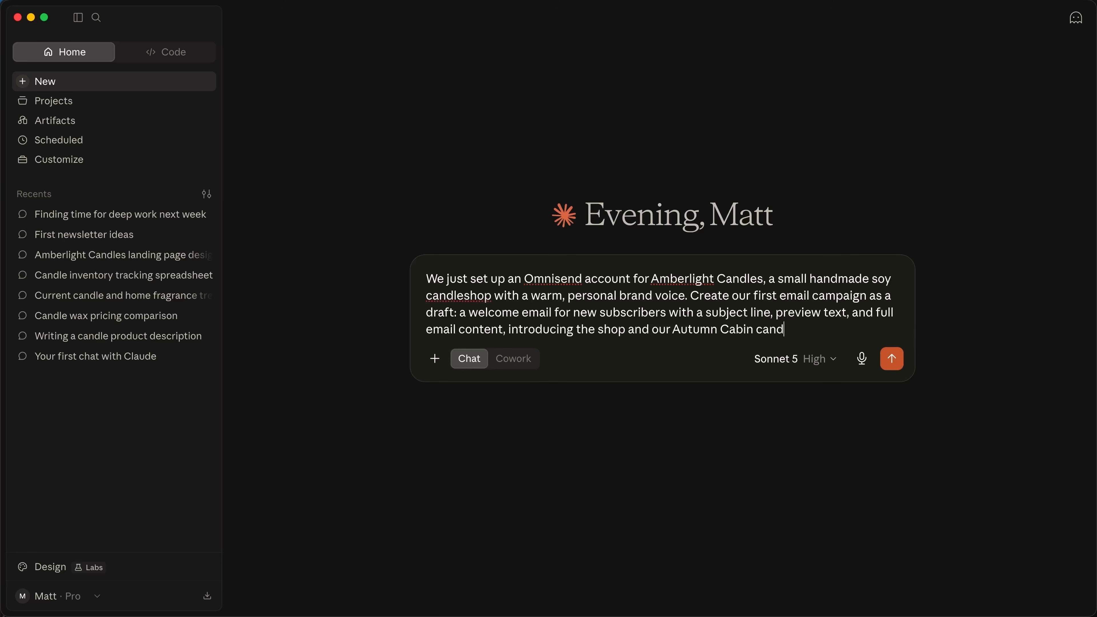
type("le (cedar, wood smoke, and amb")
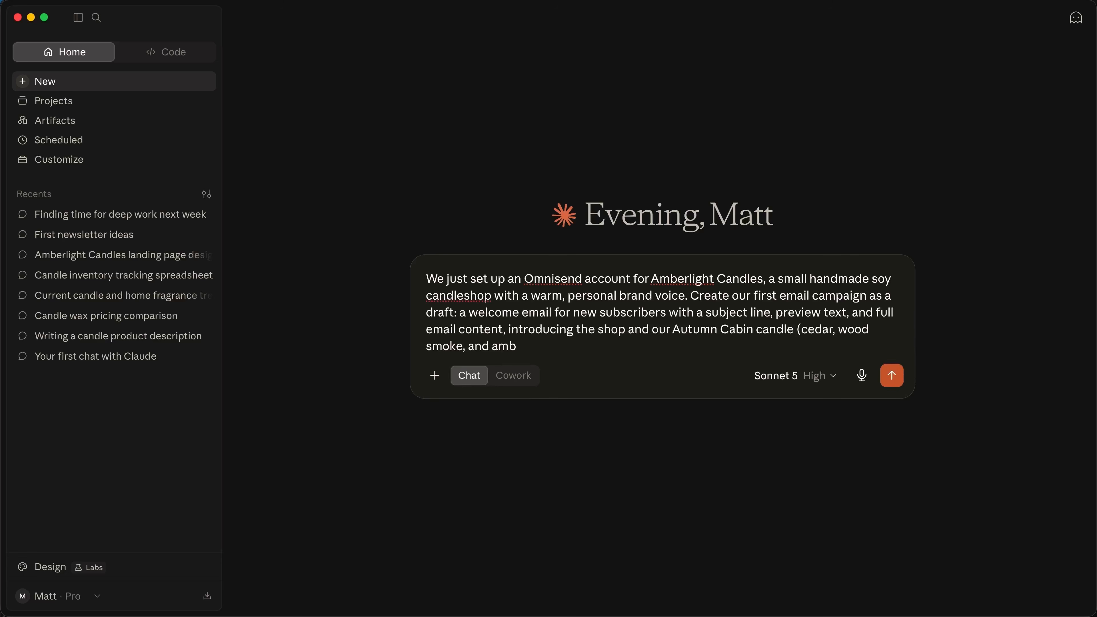
- Add a 10% first-order discount and the story "hand-poured in small batches, natural soy wax, made to feel like home", and send the message
type("er). Include a 10% discount")
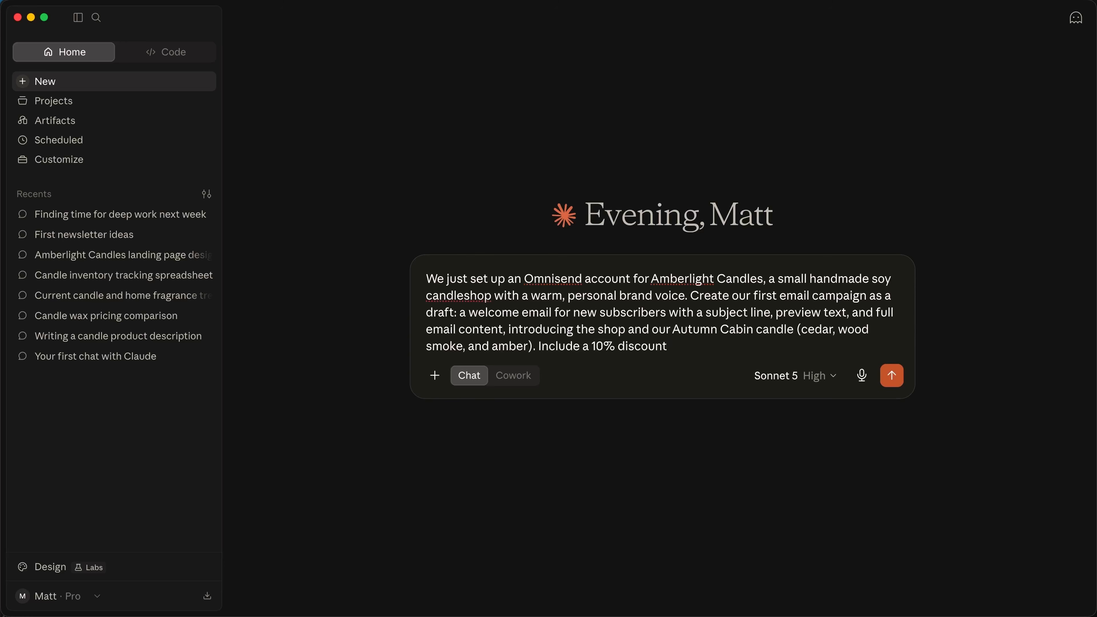
type(" on the first order. Our sto")
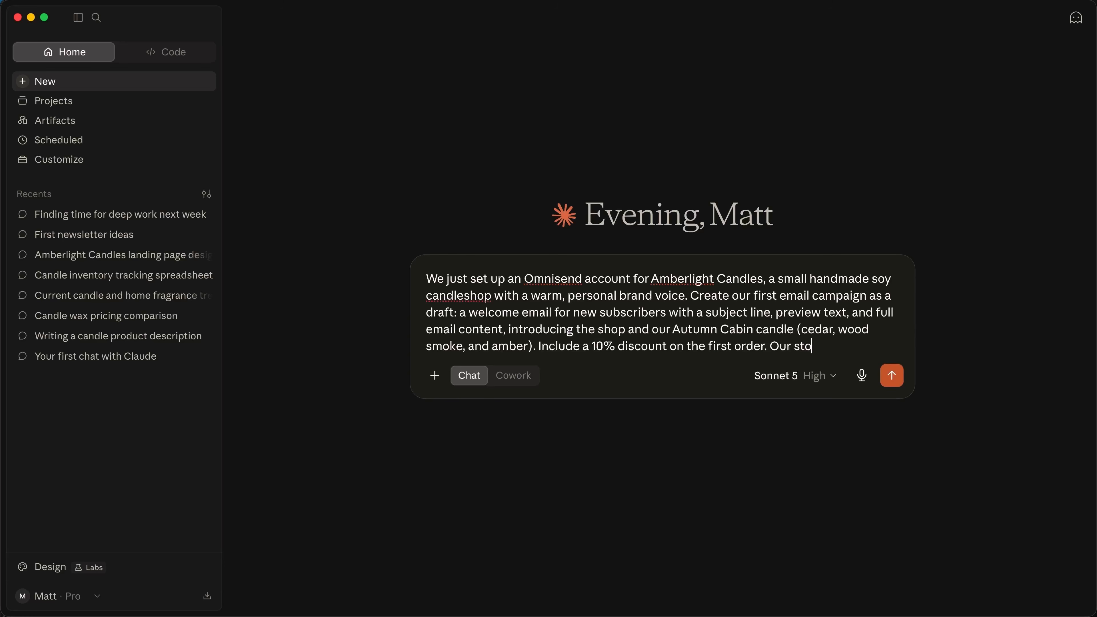
type("ry: hand-poured in small bat")
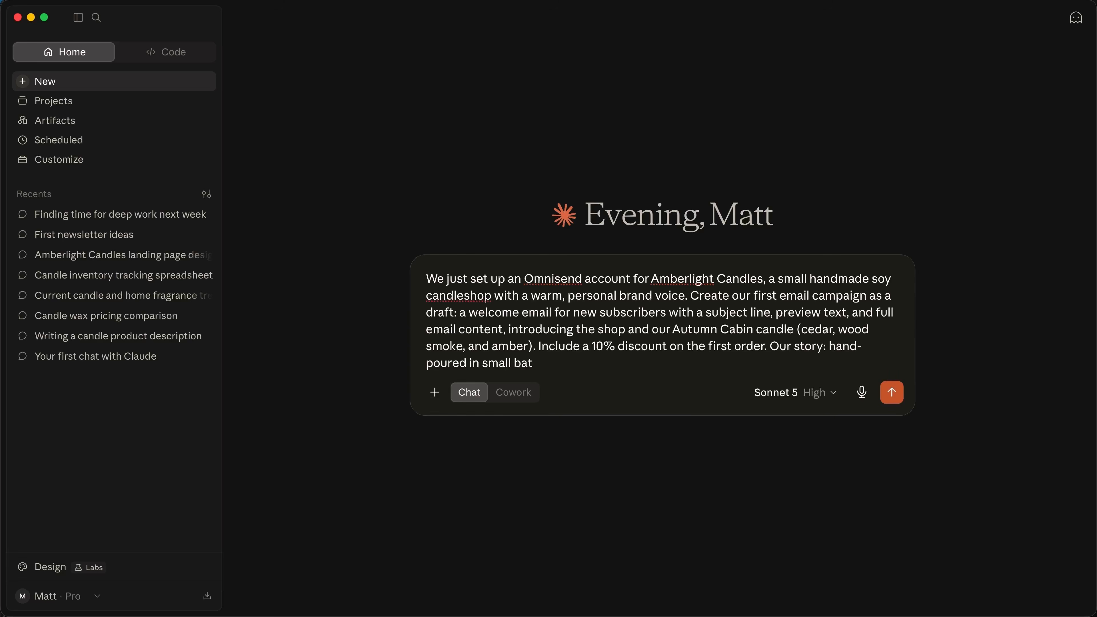
type("ches, natural soy wax, made")
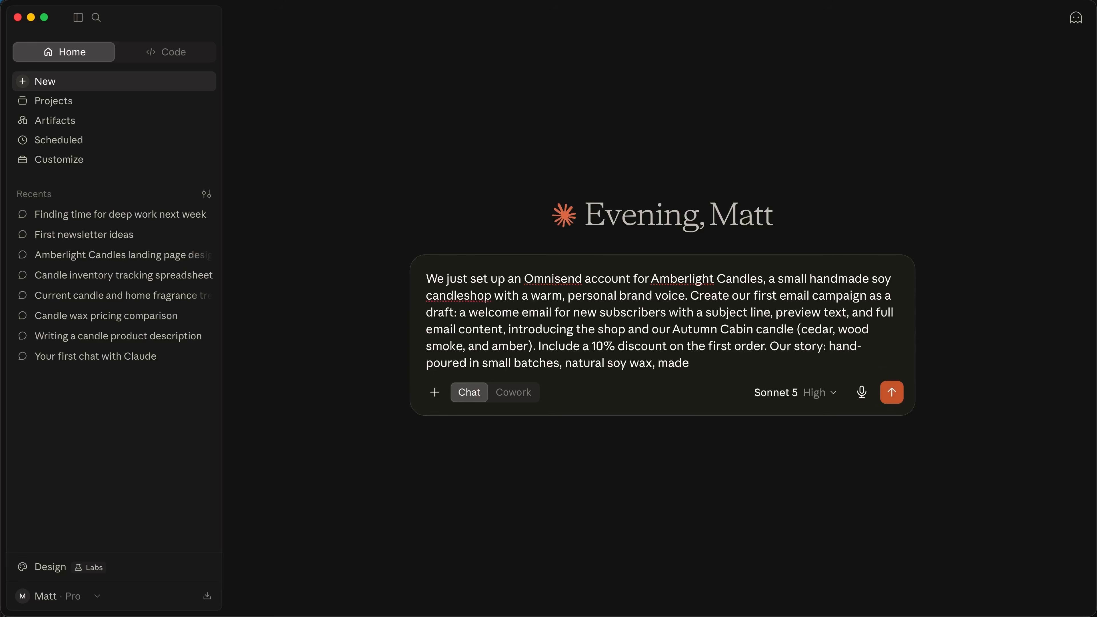
type(" to feel like home.")
key("Return")
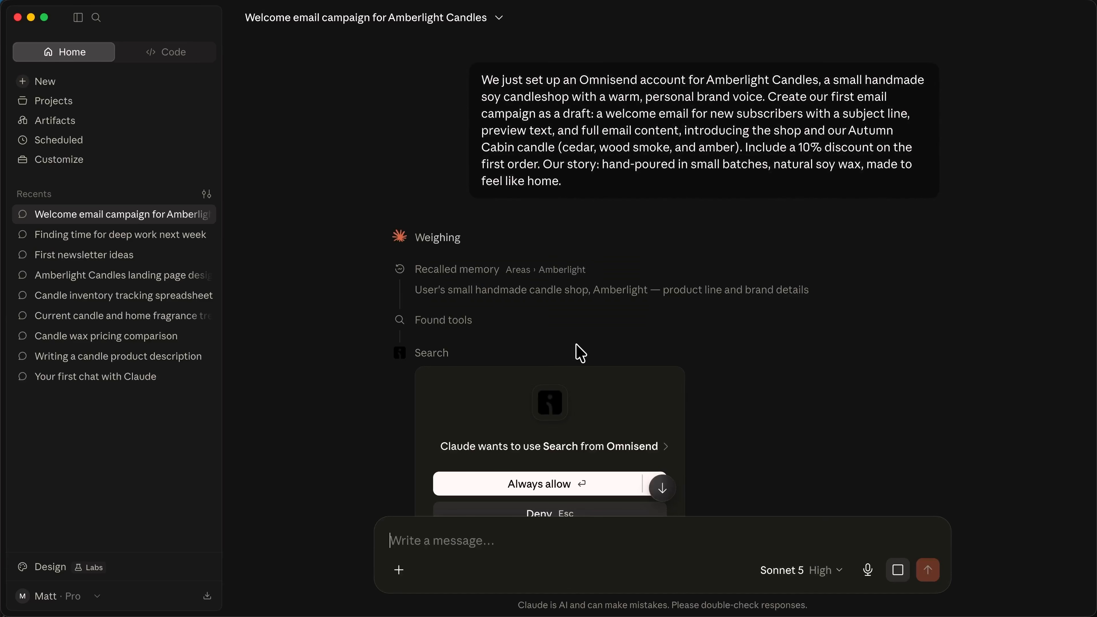
- Always allow Claude to use the Search and Tool documentation tools from Omnisend
scroll(579, 353, "down", 3)
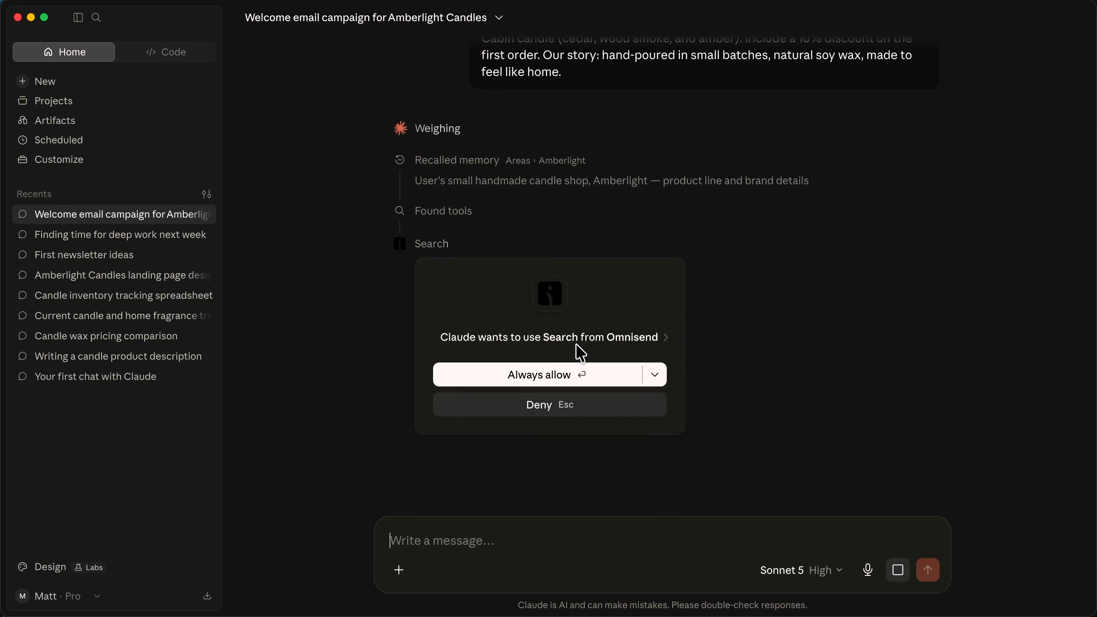
left_click(587, 379)
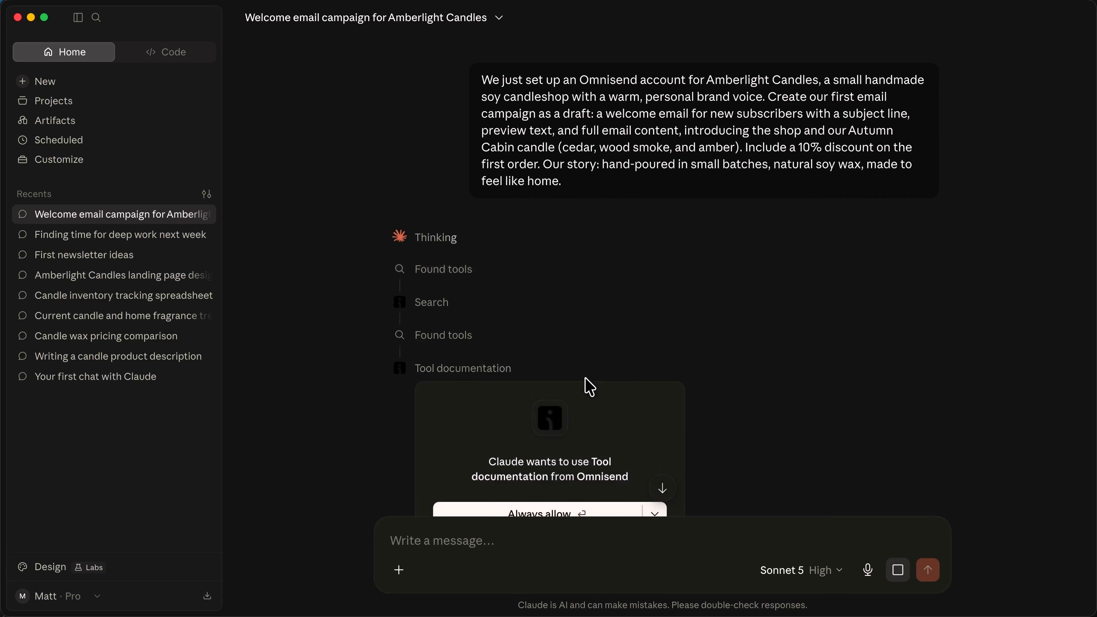
scroll(590, 387, "down", 5)
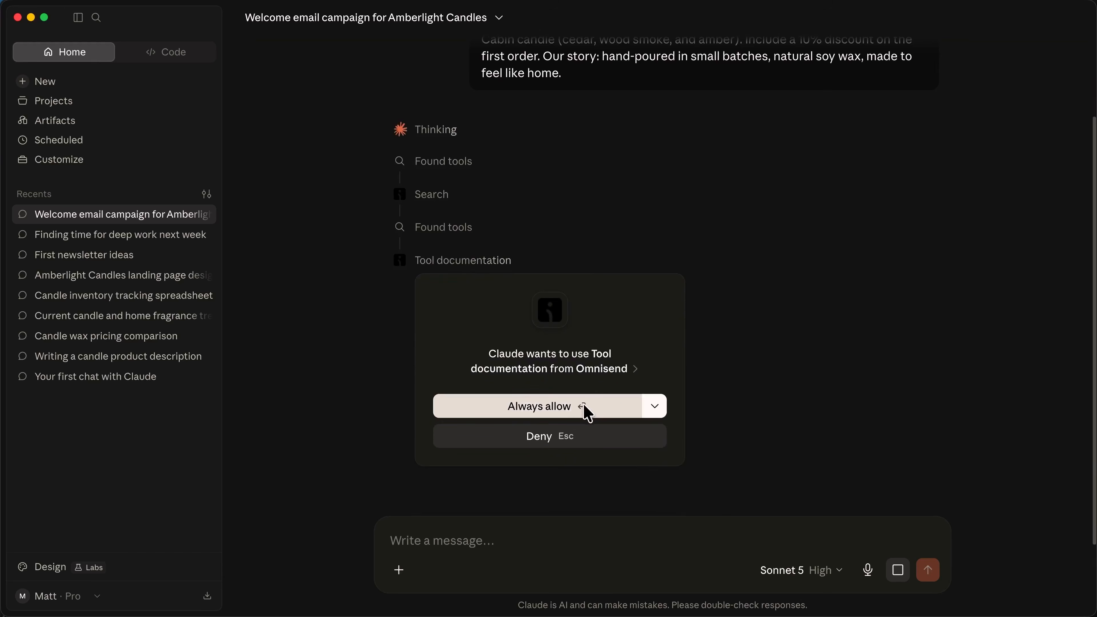
left_click(589, 413)
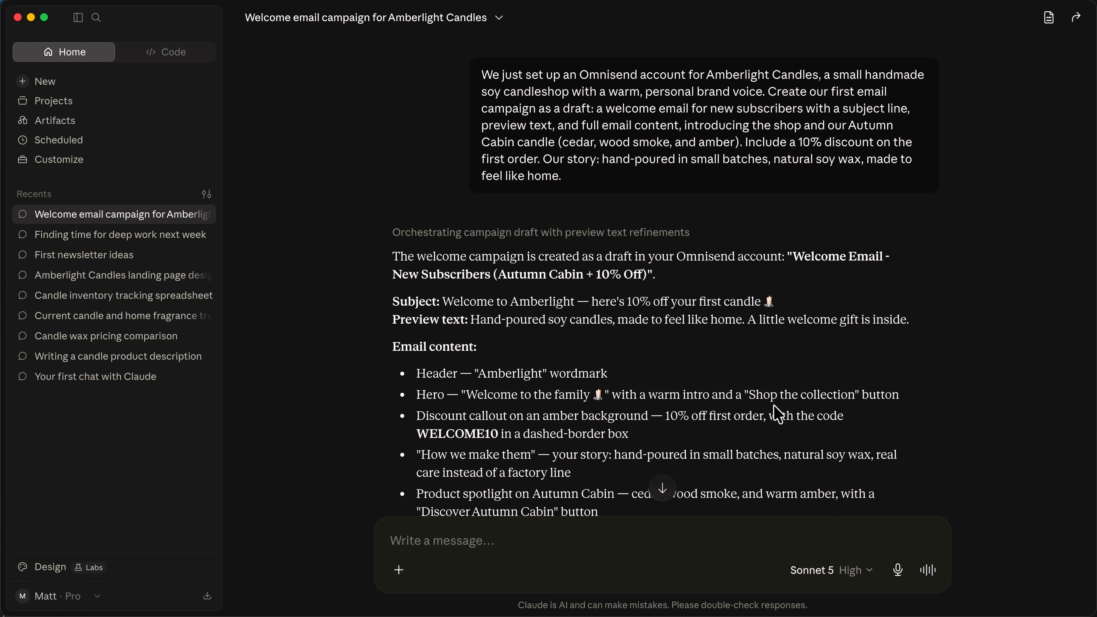
- Read through the campaign summary in the reply, switch to Omnisend in the browser, and open the Welcome Email draft among the campaigns
scroll(778, 415, "down", 10)
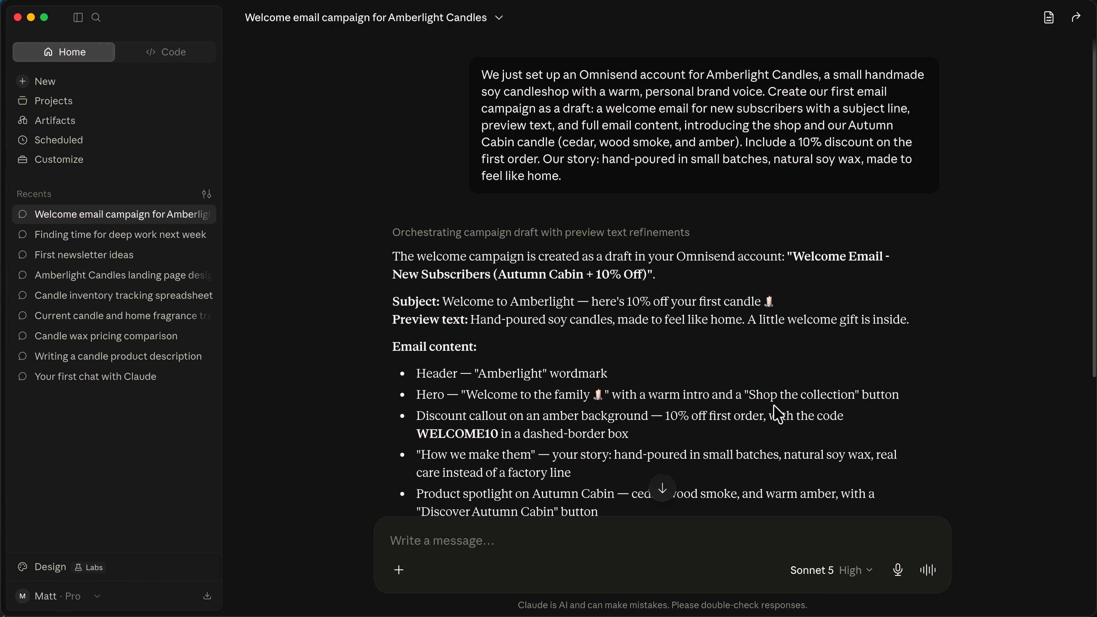
scroll(777, 415, "down", 2)
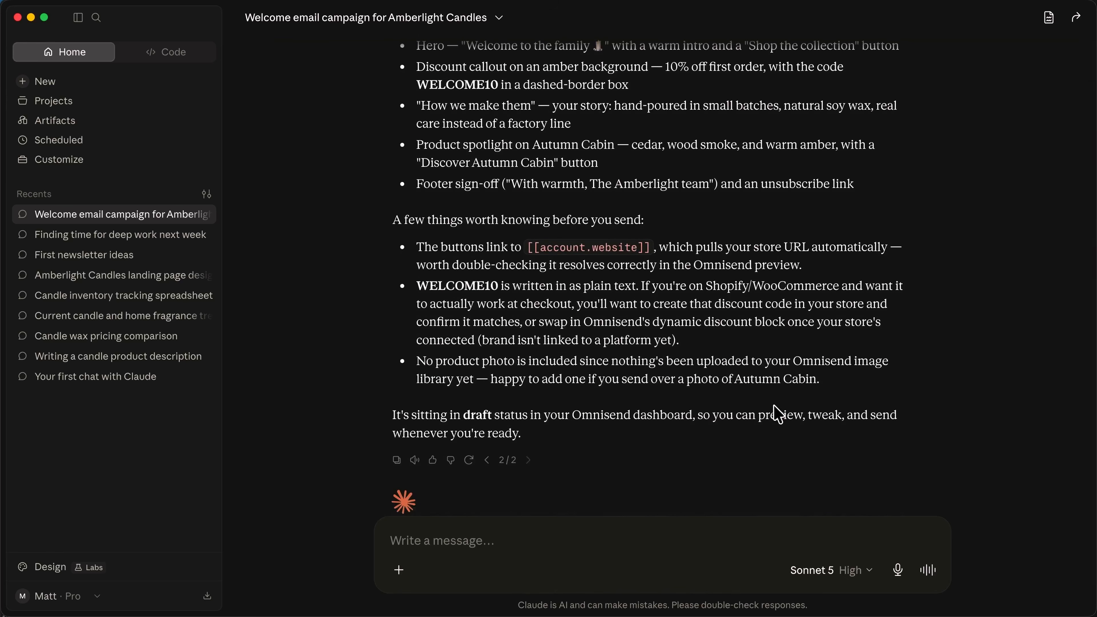
key("super+Tab")
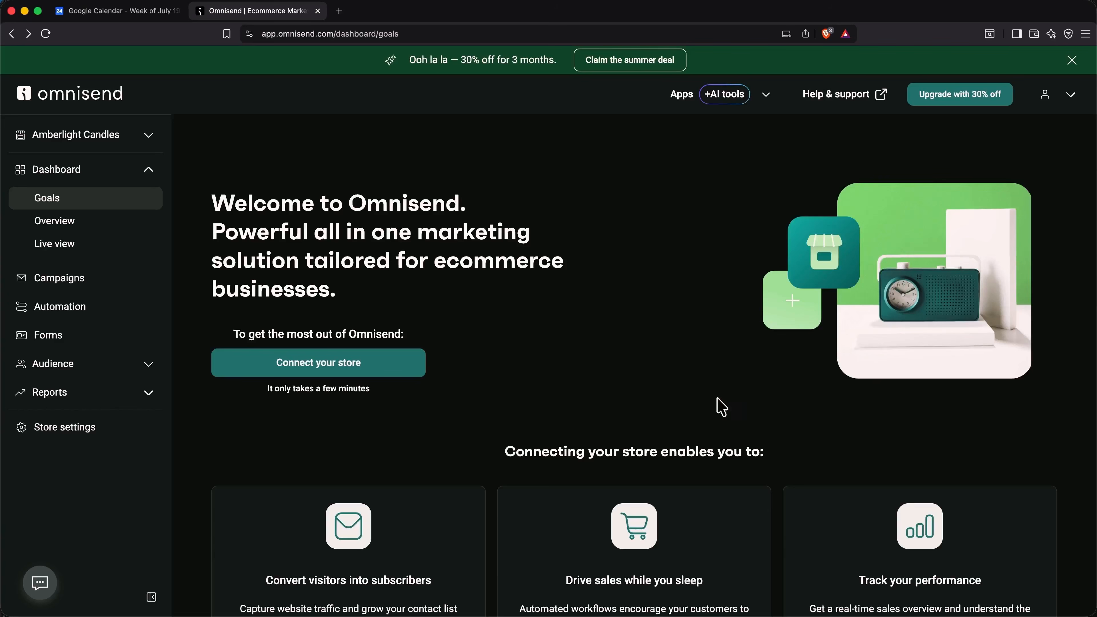
left_click(134, 281)
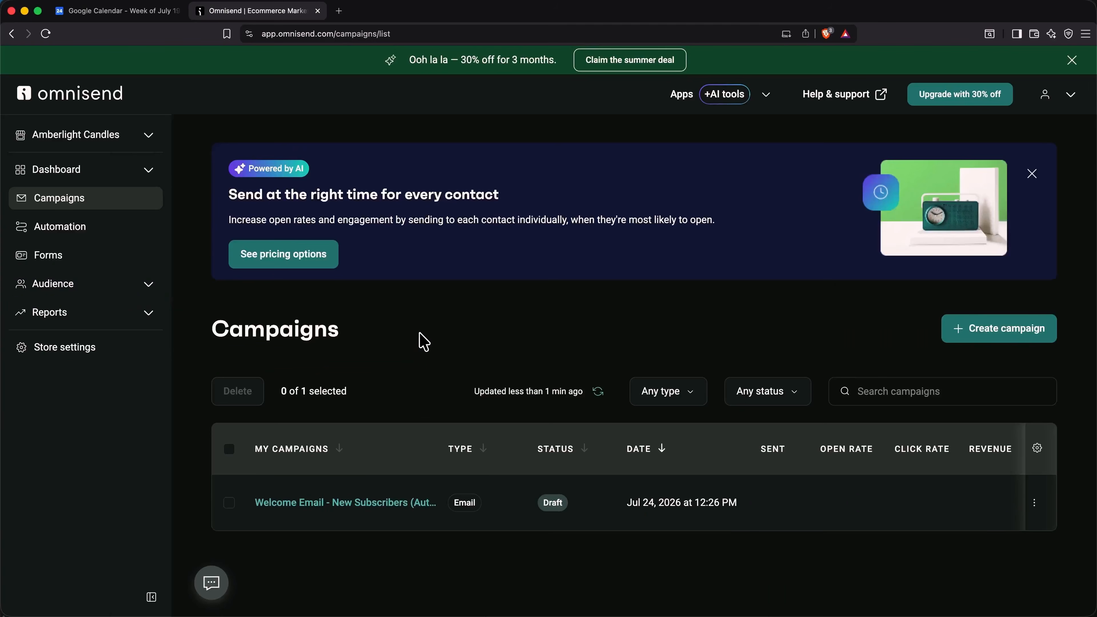
left_click(396, 514)
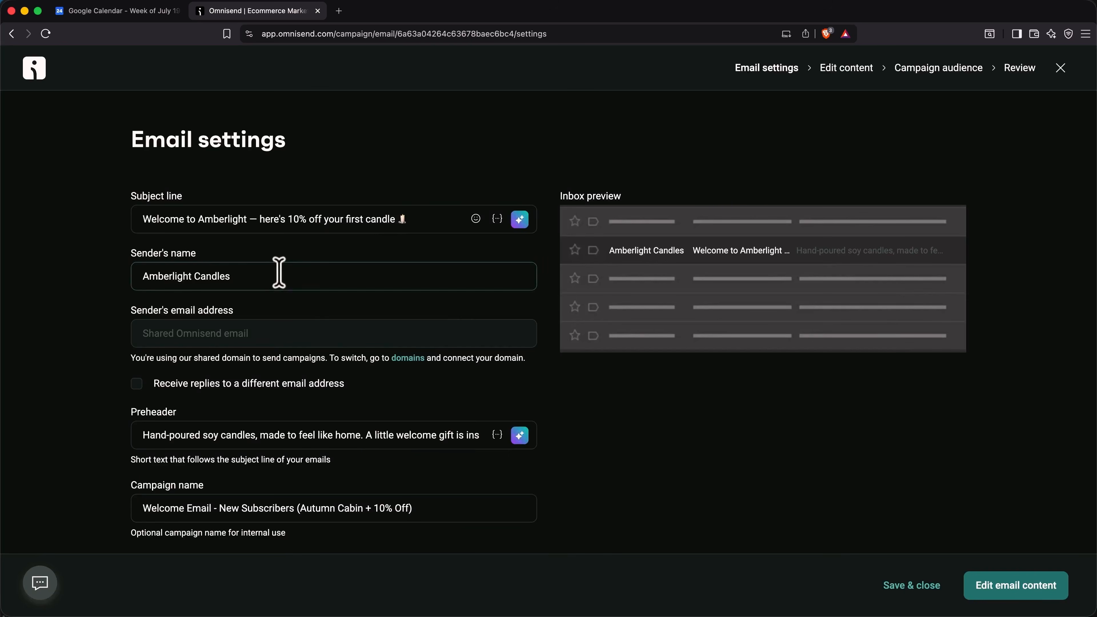
- Review the draft's subject line, sender's name, preheader, campaign name and language, and open the email content for editing
scroll(279, 277, "down", 5)
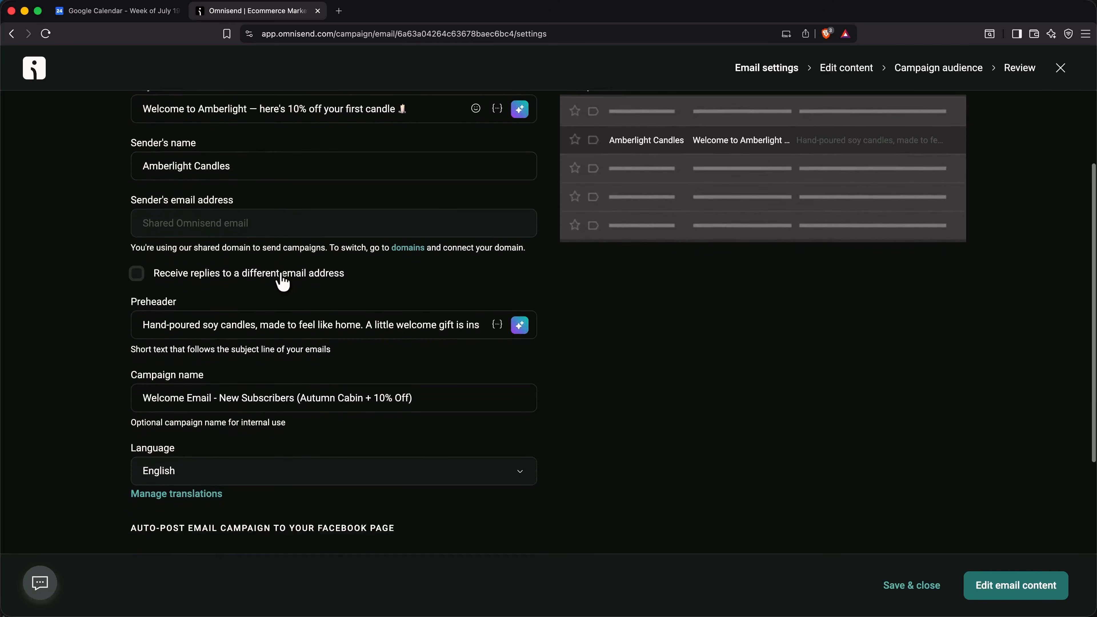
scroll(343, 317, "down", 2)
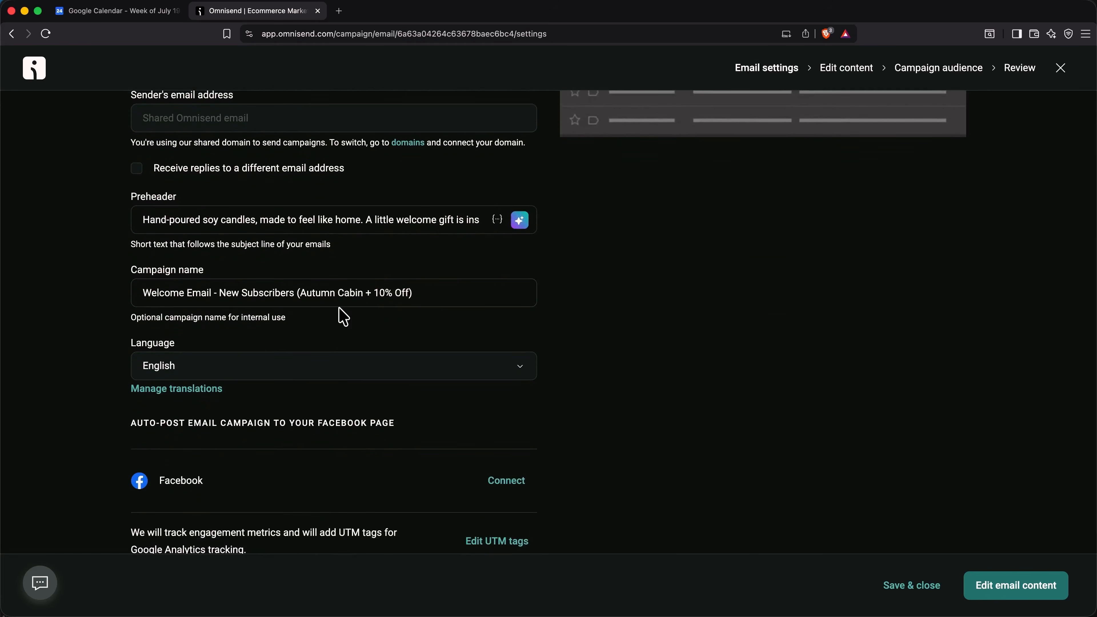
left_click(1006, 599)
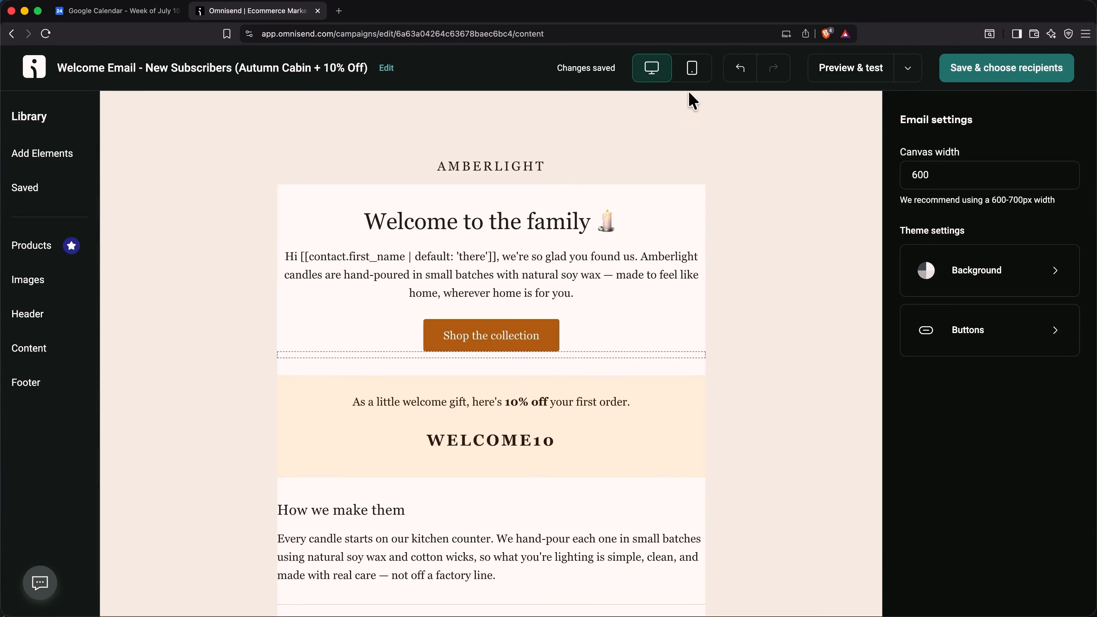
- Check the welcome email in the mobile layout, return to the desktop layout, and look through its sections down to the footer
left_click(693, 69)
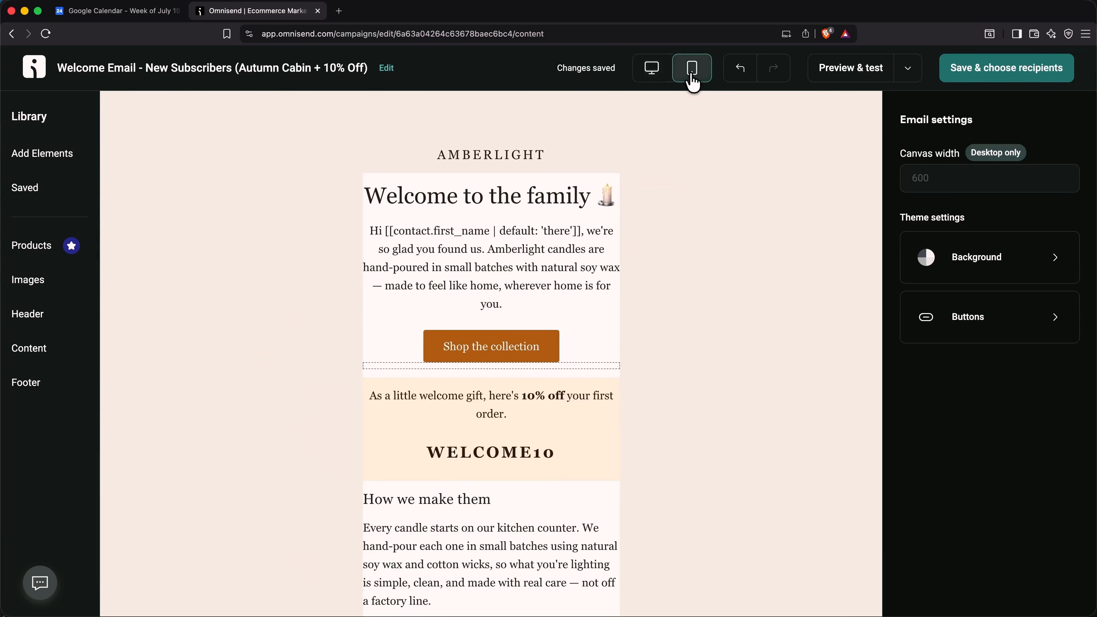
left_click(651, 69)
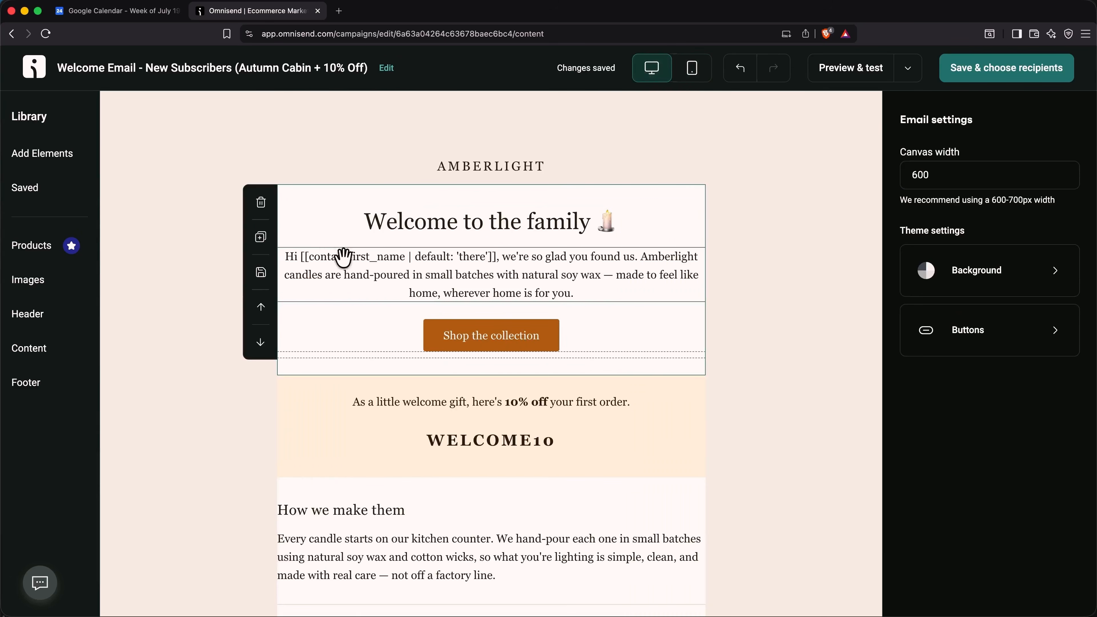
scroll(402, 264, "down", 5)
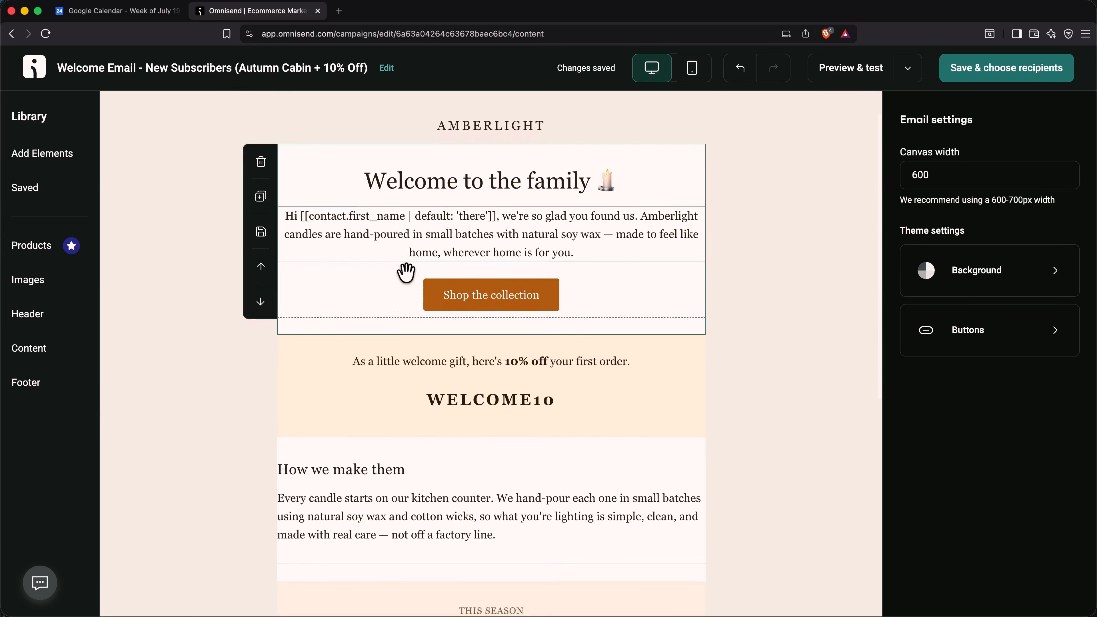
scroll(406, 272, "down", 5)
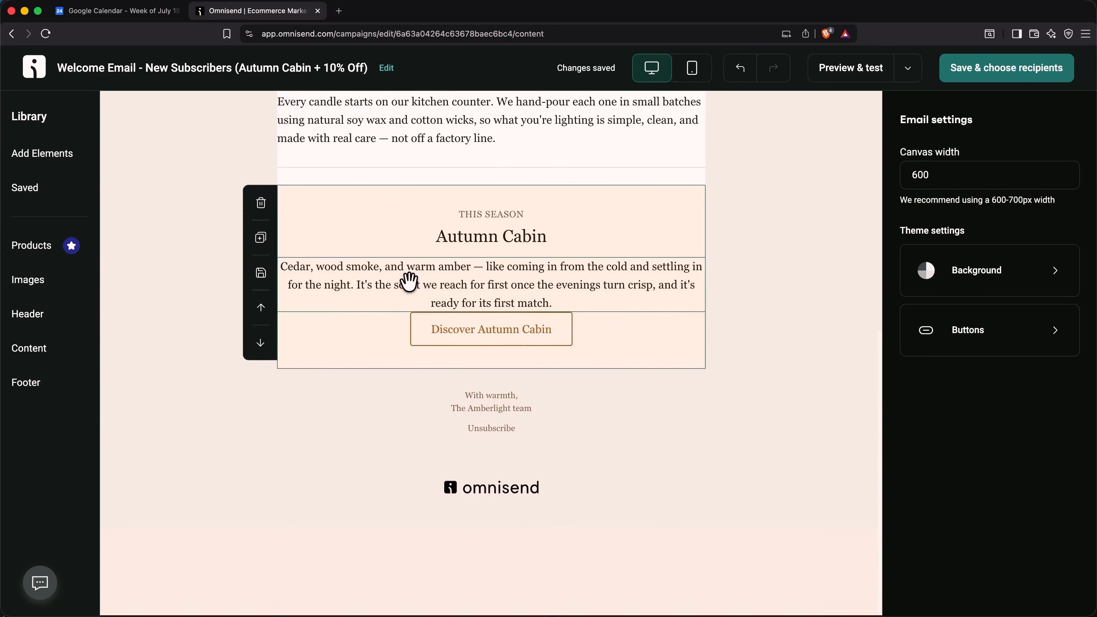
scroll(408, 282, "up", 10)
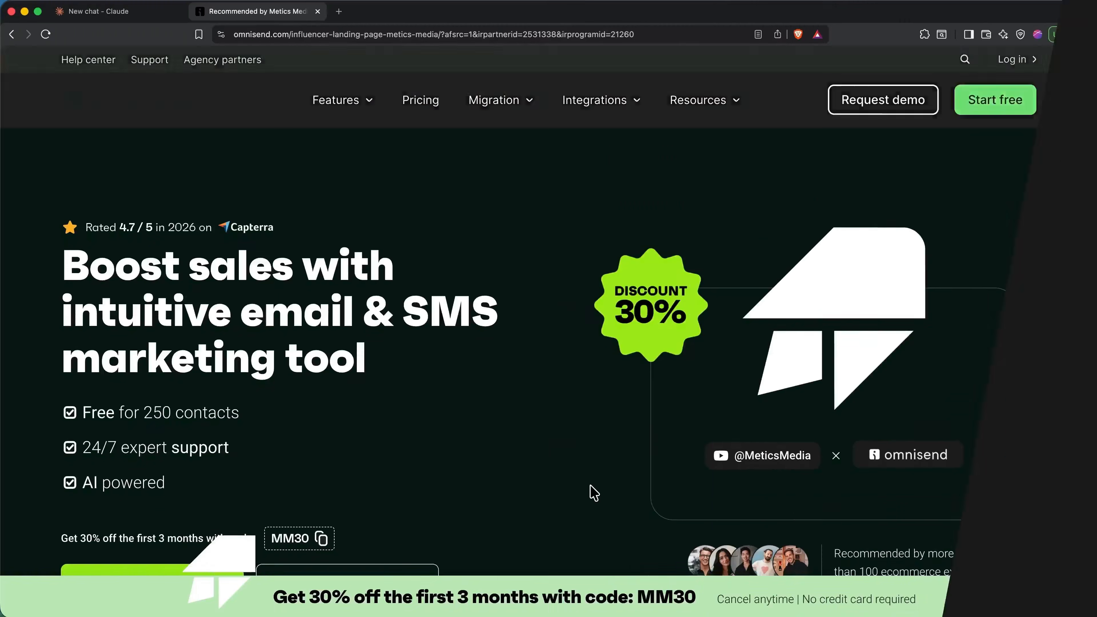
scroll(595, 493, "down", 2)
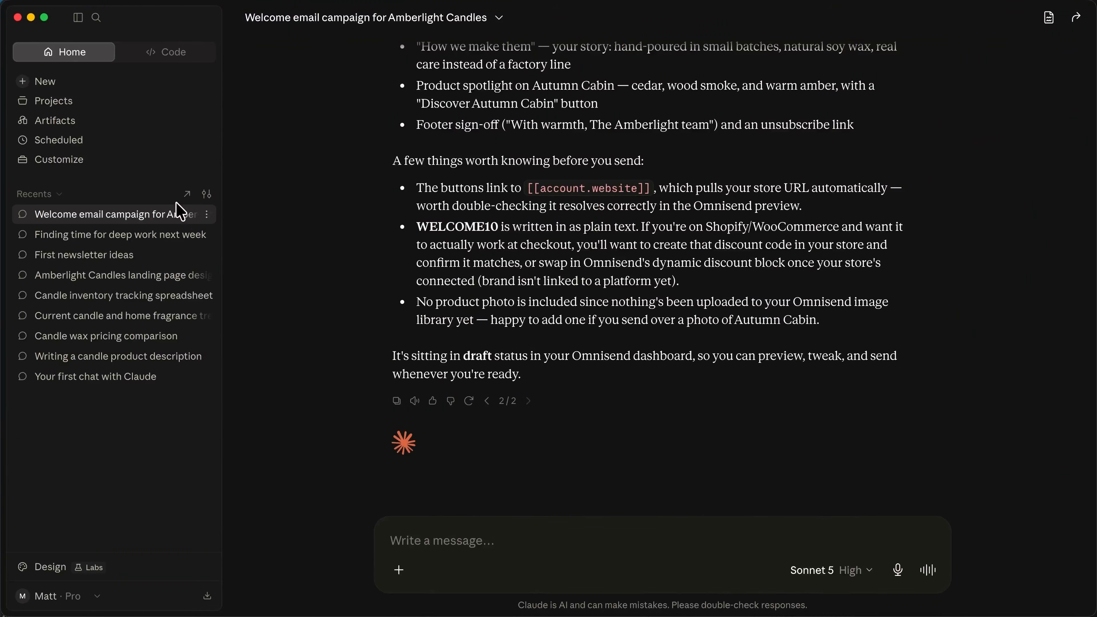
- Switch to Claude, open the skills directory from the customization settings and search it for "slide"
left_click(116, 162)
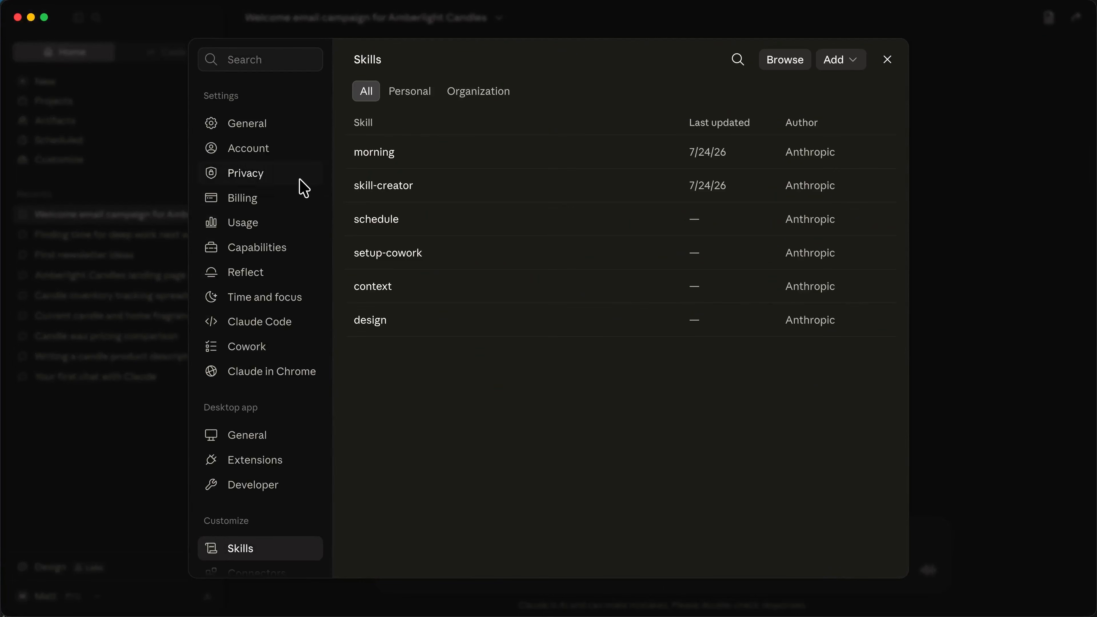
left_click(786, 60)
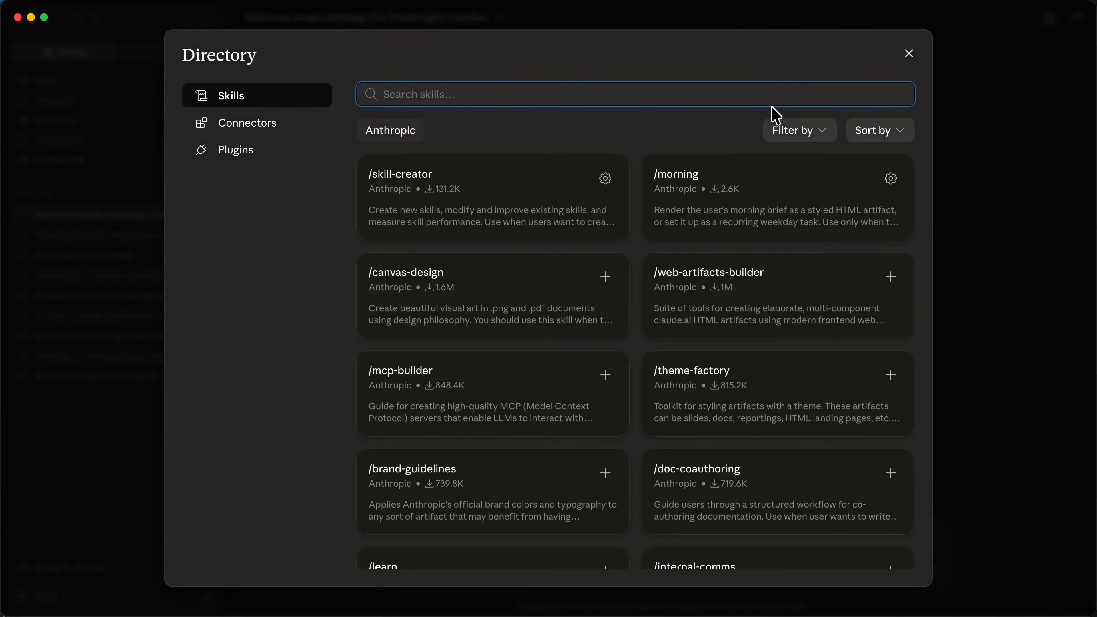
scroll(682, 295, "down", 5)
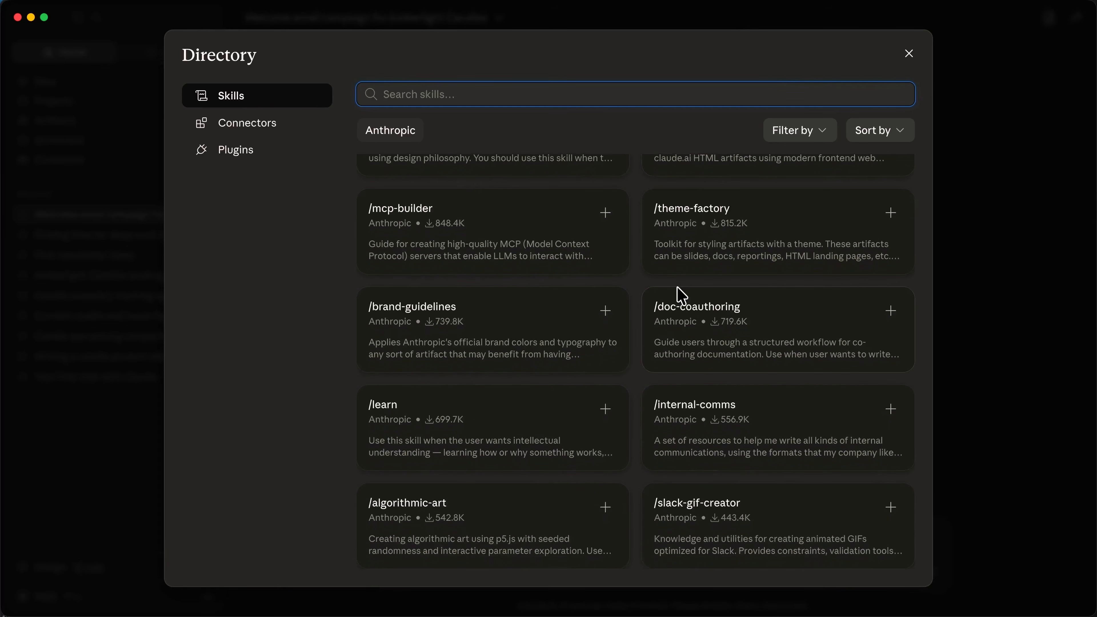
scroll(682, 295, "up", 5)
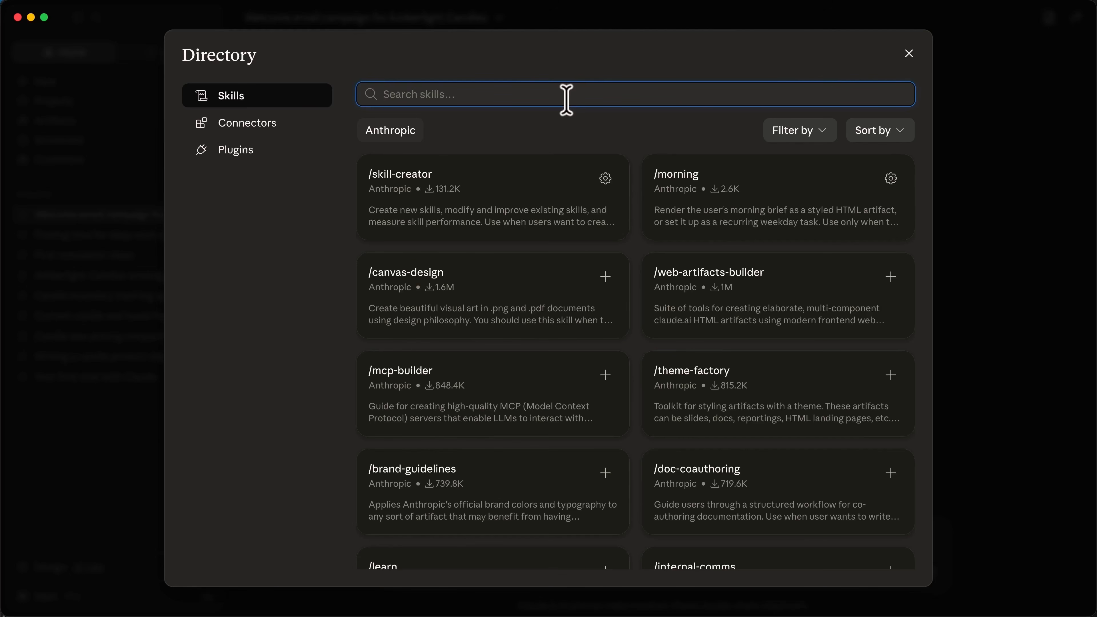
type("slide")
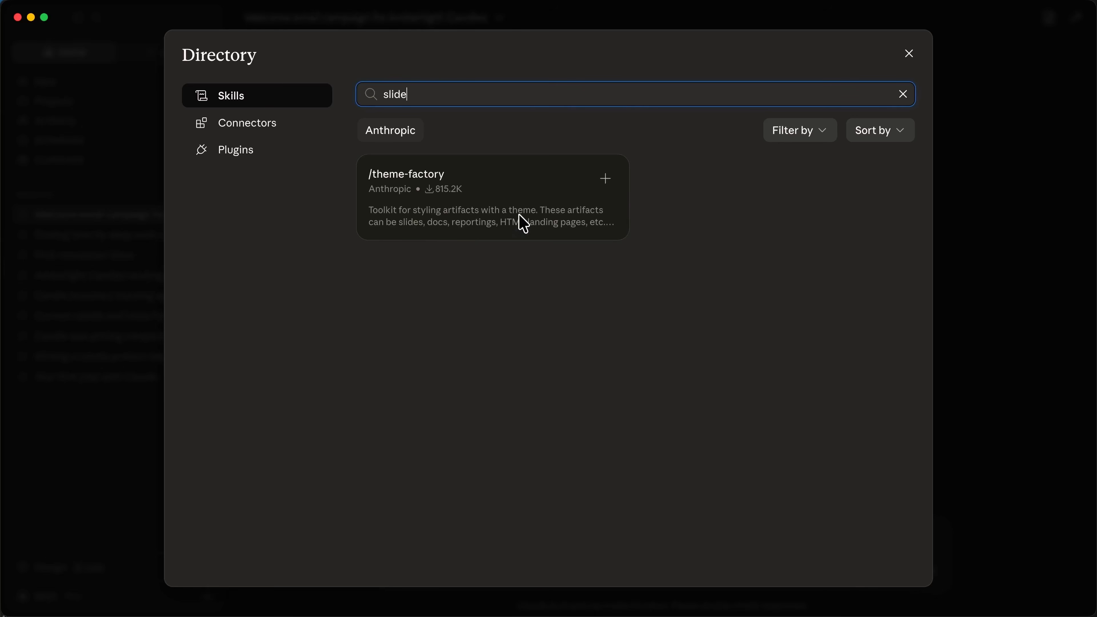
- Review the theme-factory skill's description and available themes, install it, and close the directory
left_click(536, 214)
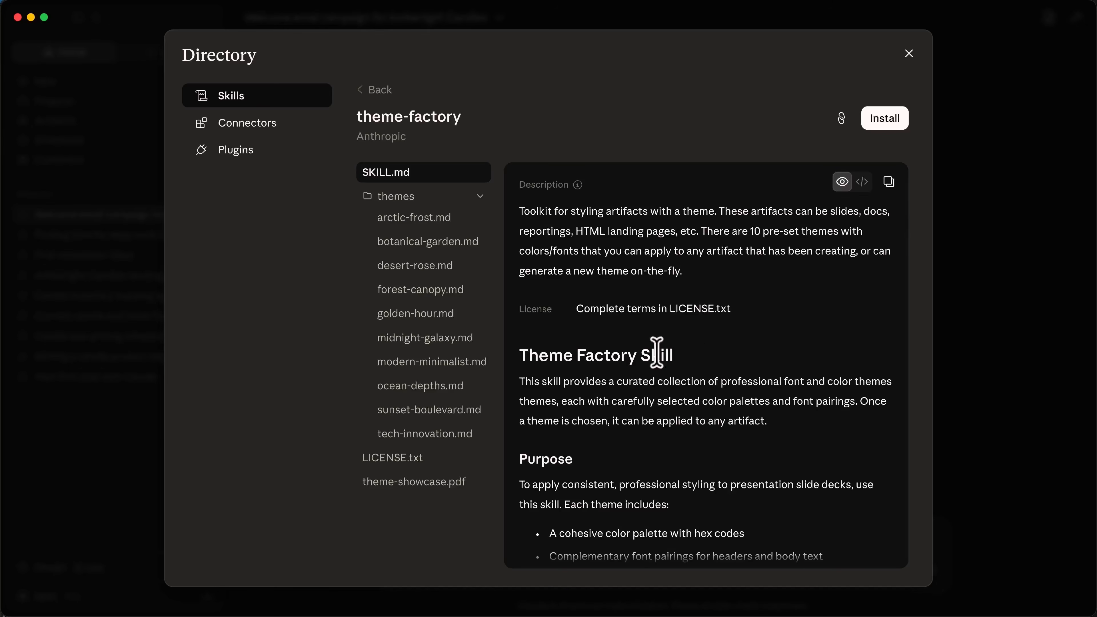
scroll(657, 353, "down", 10)
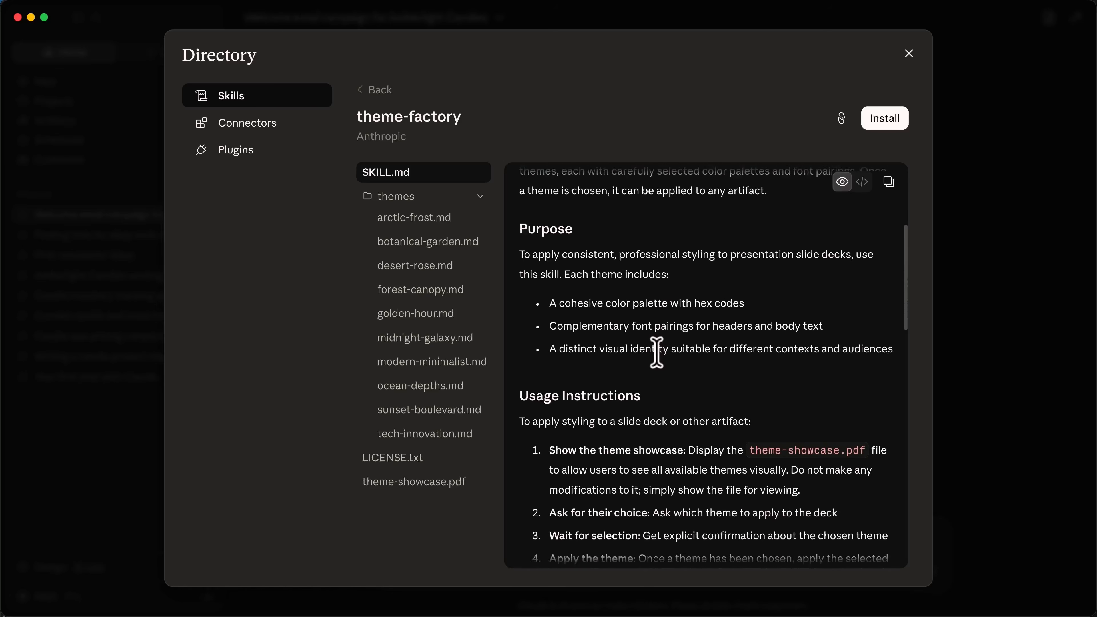
scroll(657, 353, "down", 15)
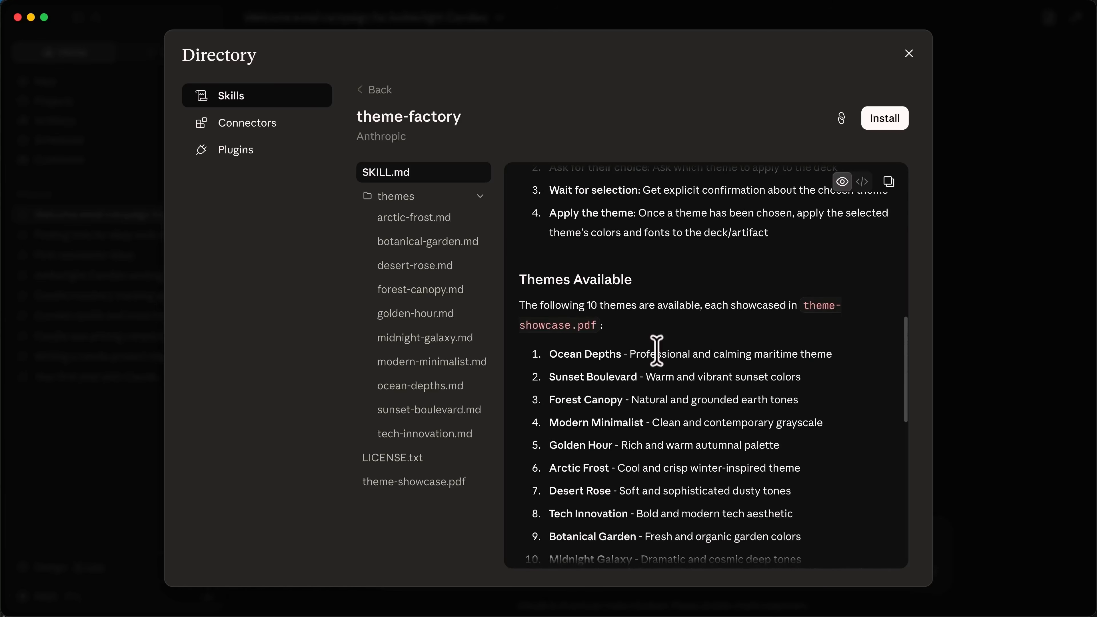
scroll(656, 353, "down", 4)
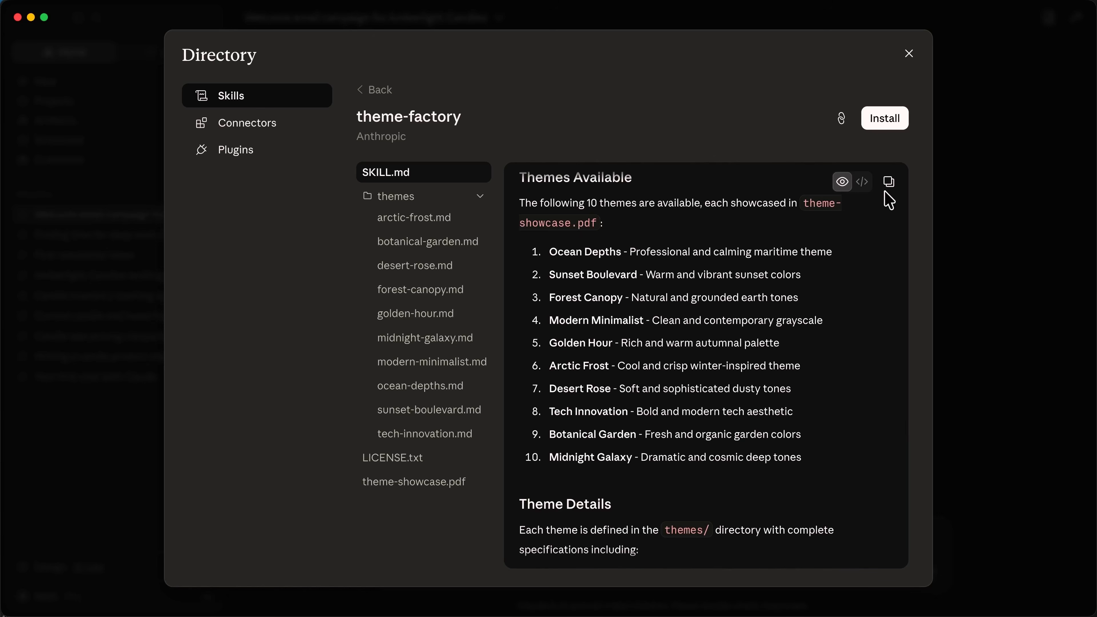
left_click(889, 126)
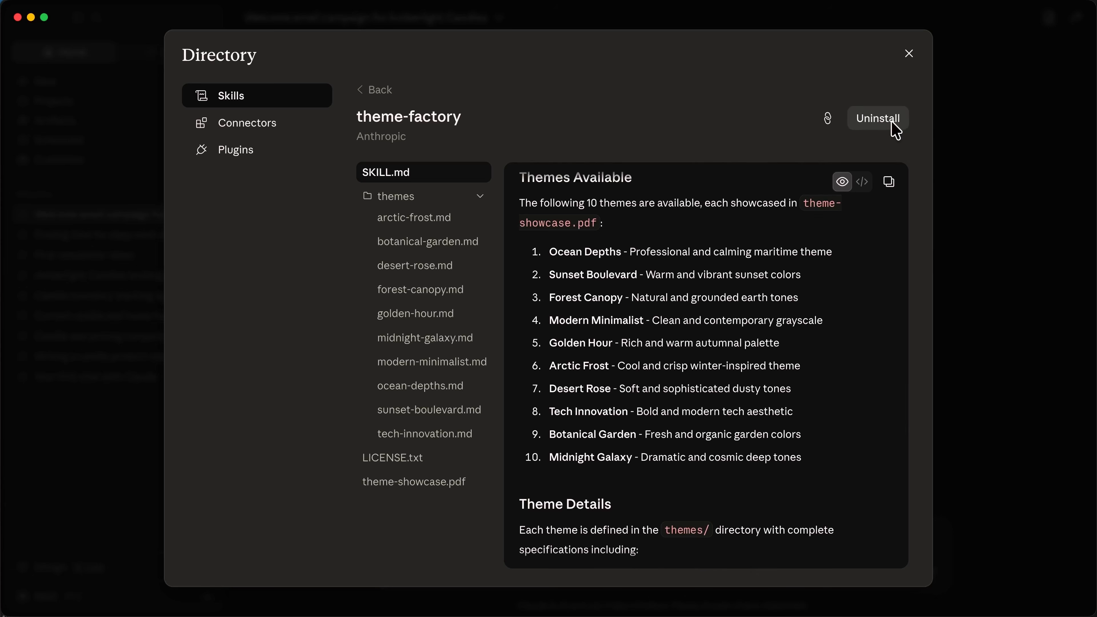
left_click(909, 54)
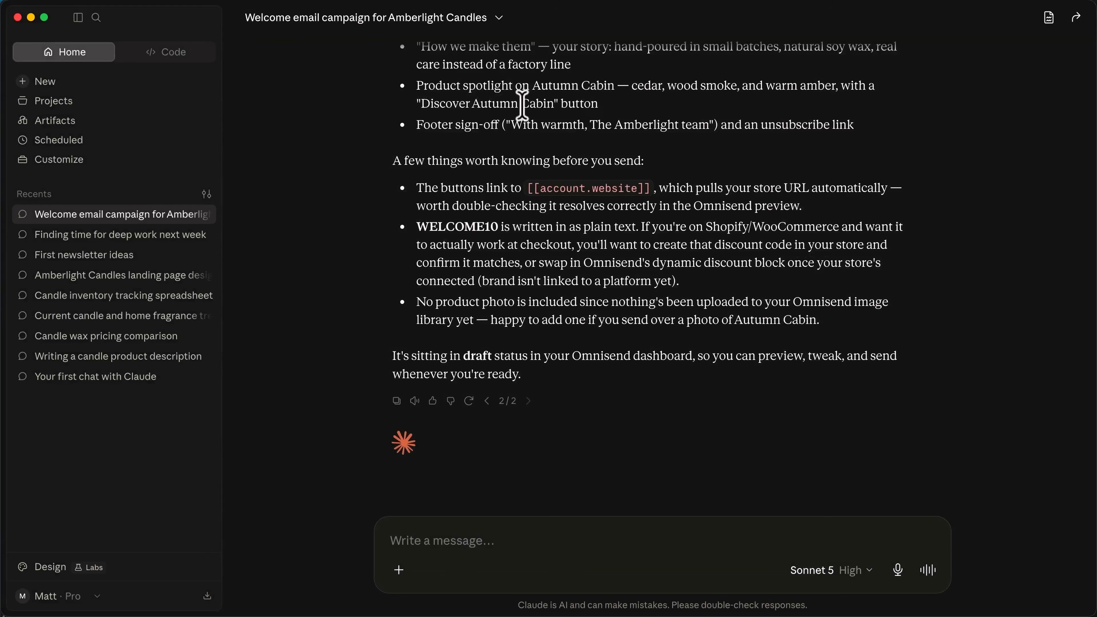
- Start a new chat and invoke the theme-factory skill in the message
left_click(114, 86)
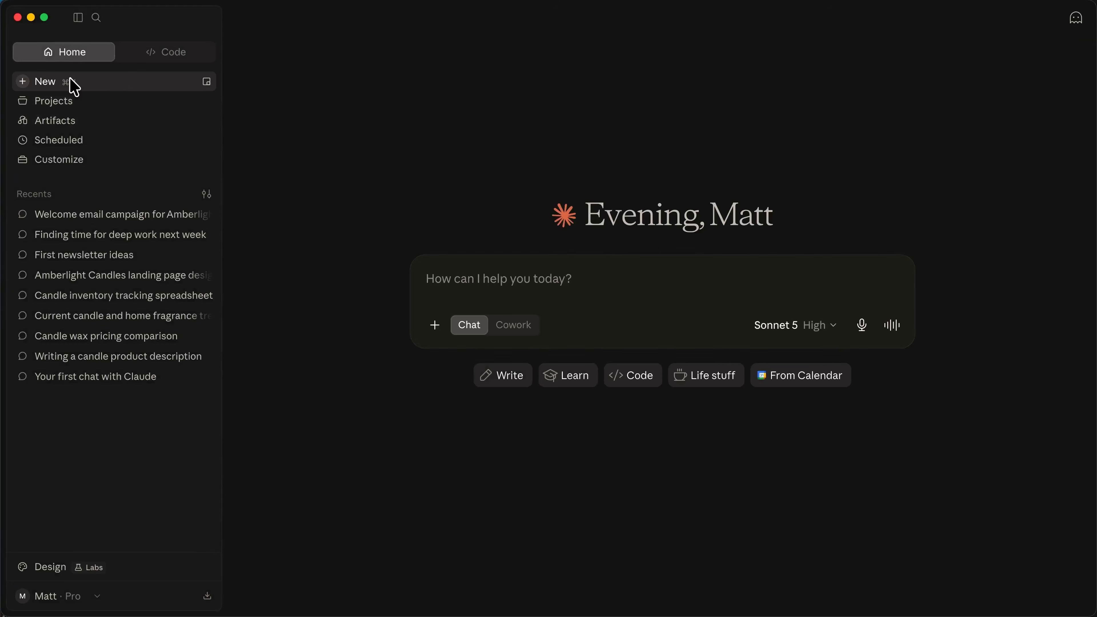
type("/")
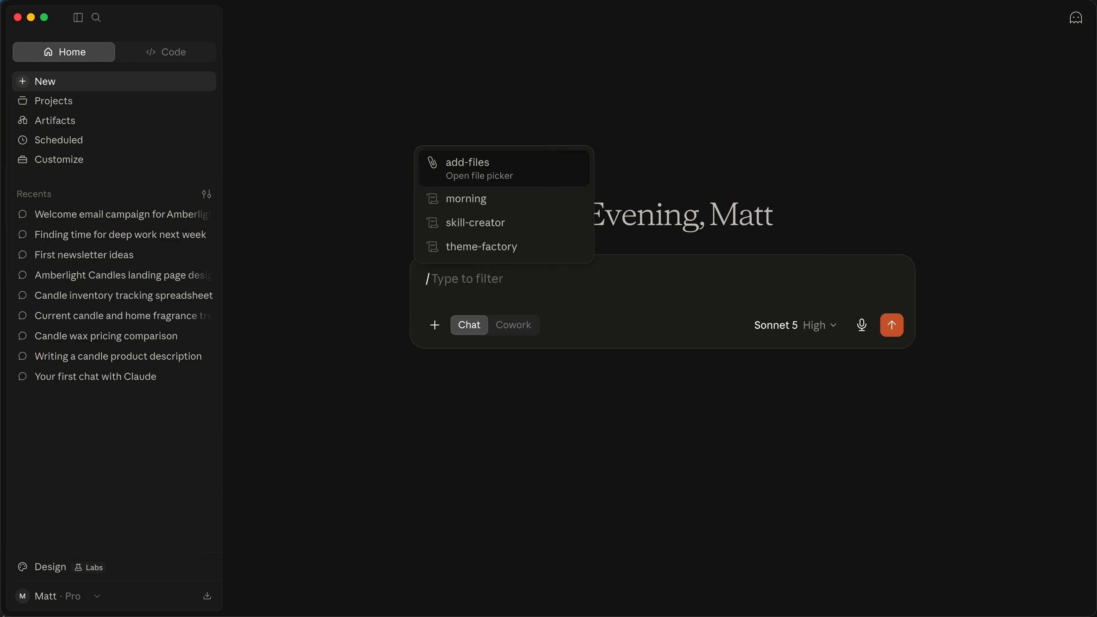
mouse_move(478, 248)
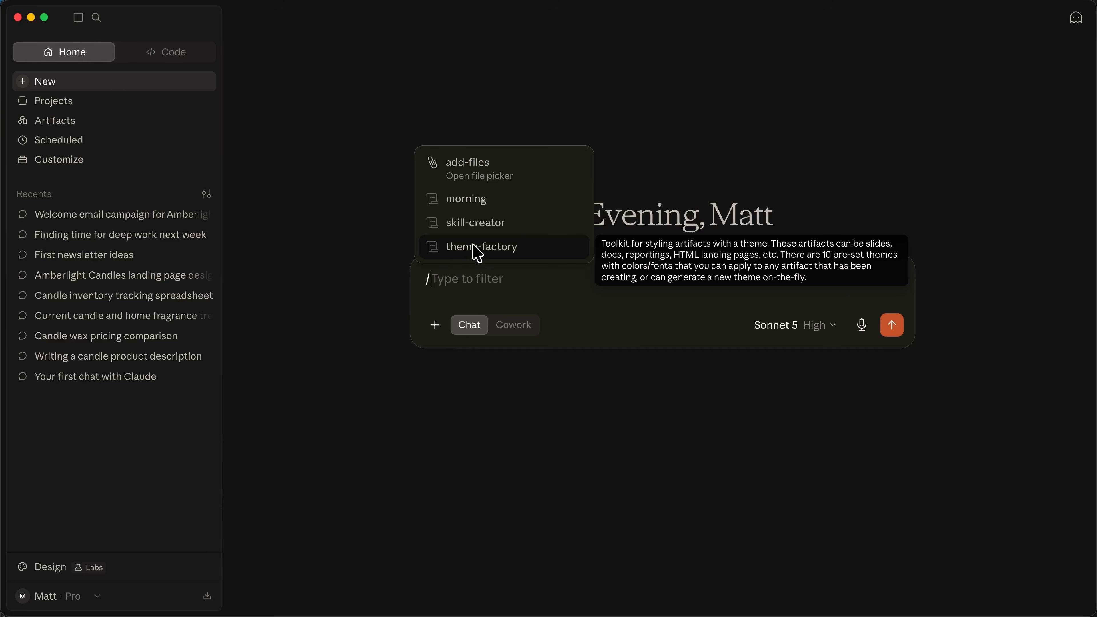
left_click(491, 247)
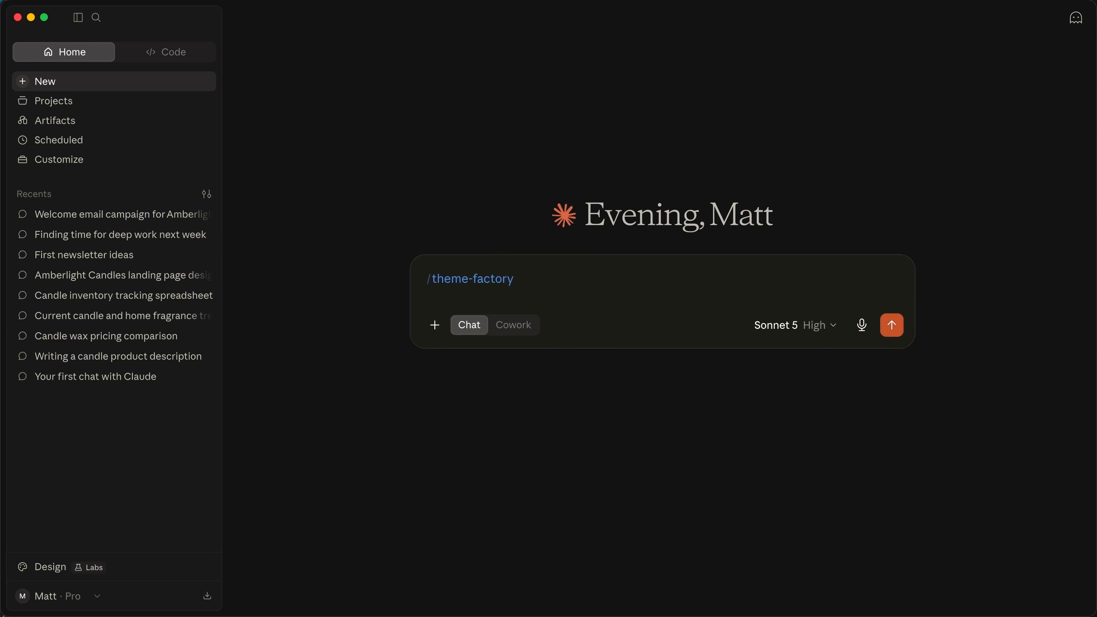
- Submit the request "Create a short slide deck introducing Amberlight Candles to a local store owner" with the skill
type("Create a sh")
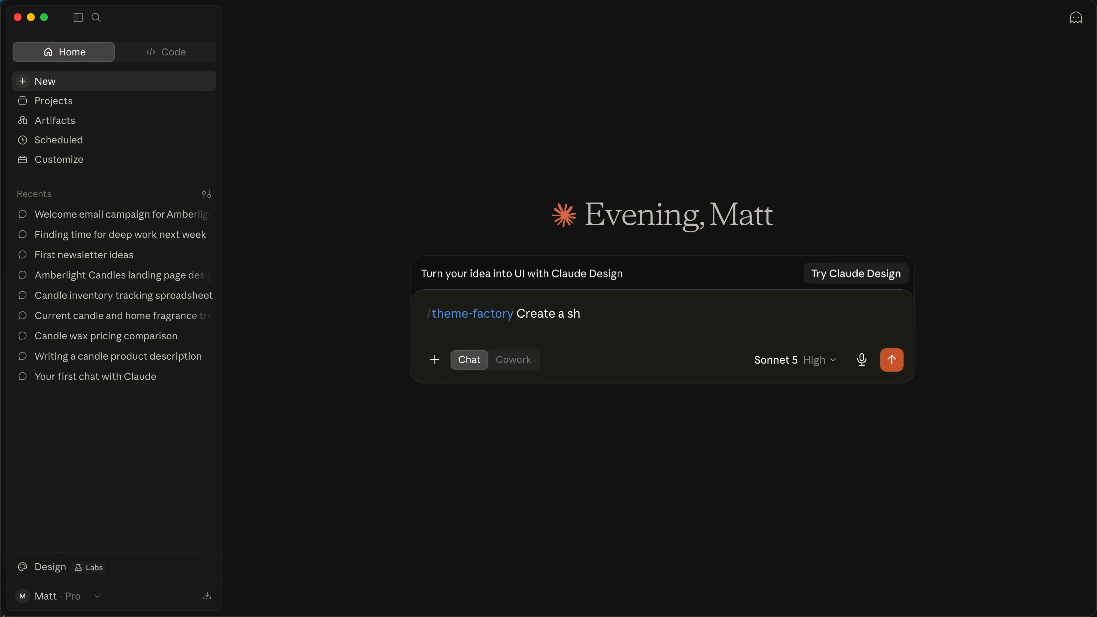
type("ort slide deck introducing Amberlight")
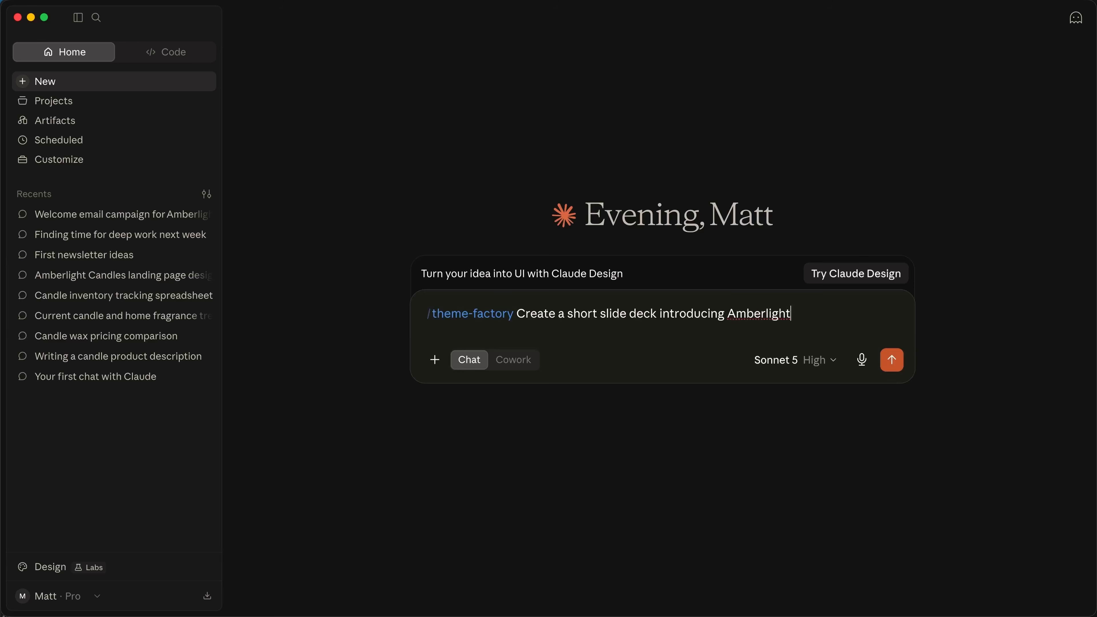
type(" Candles to a local store owner")
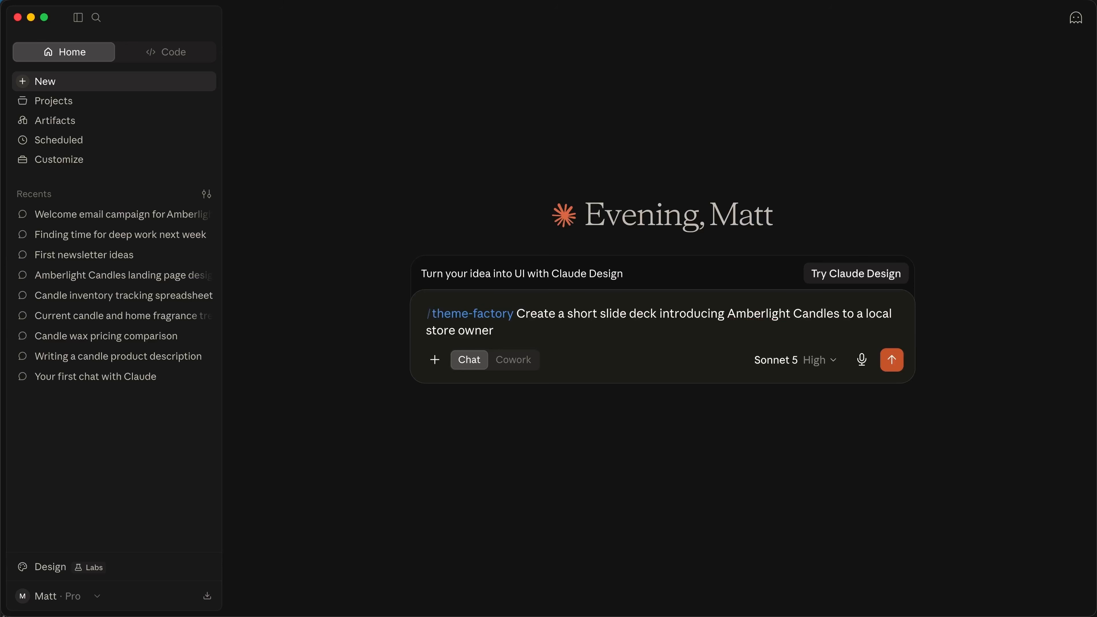
key("Return")
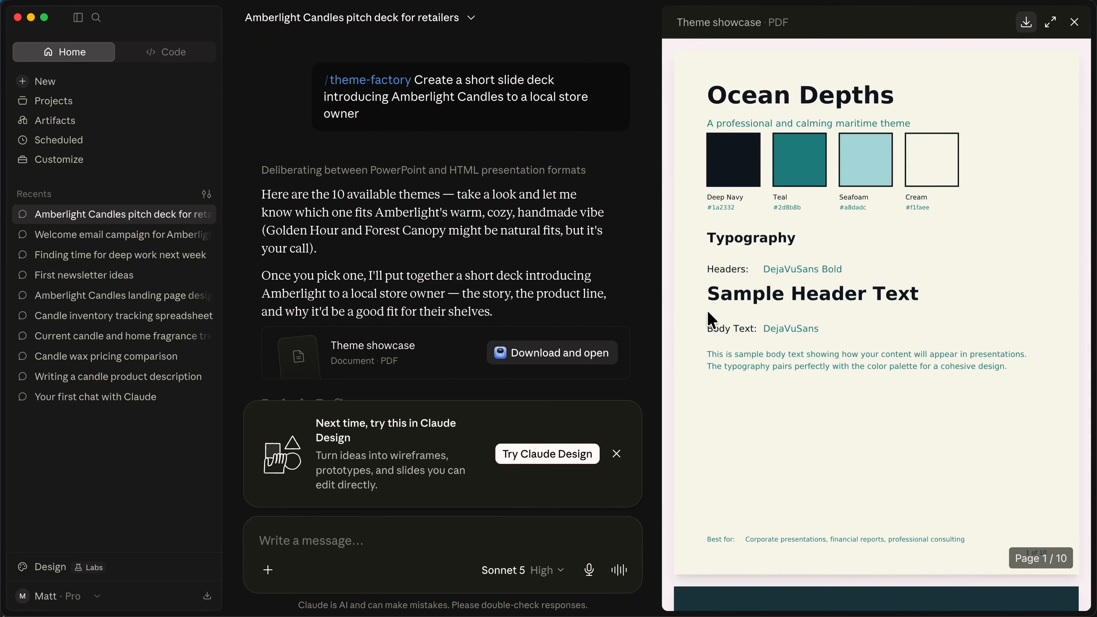
- Look through the themes in the Theme showcase PDF and go back to the Golden Hour page
scroll(736, 329, "down", 20)
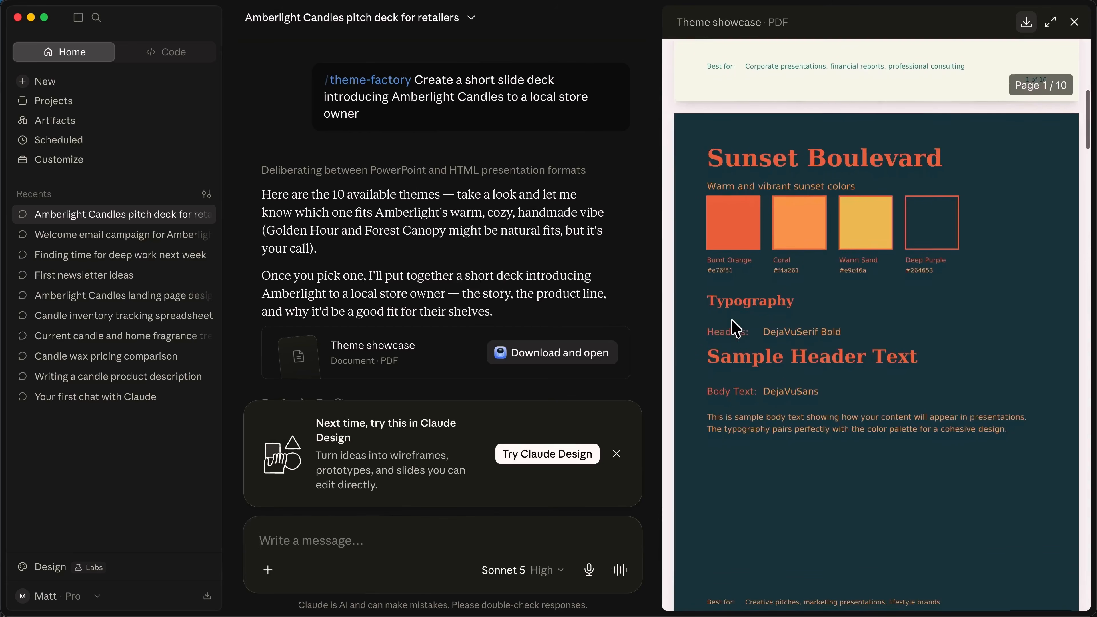
scroll(736, 329, "down", 15)
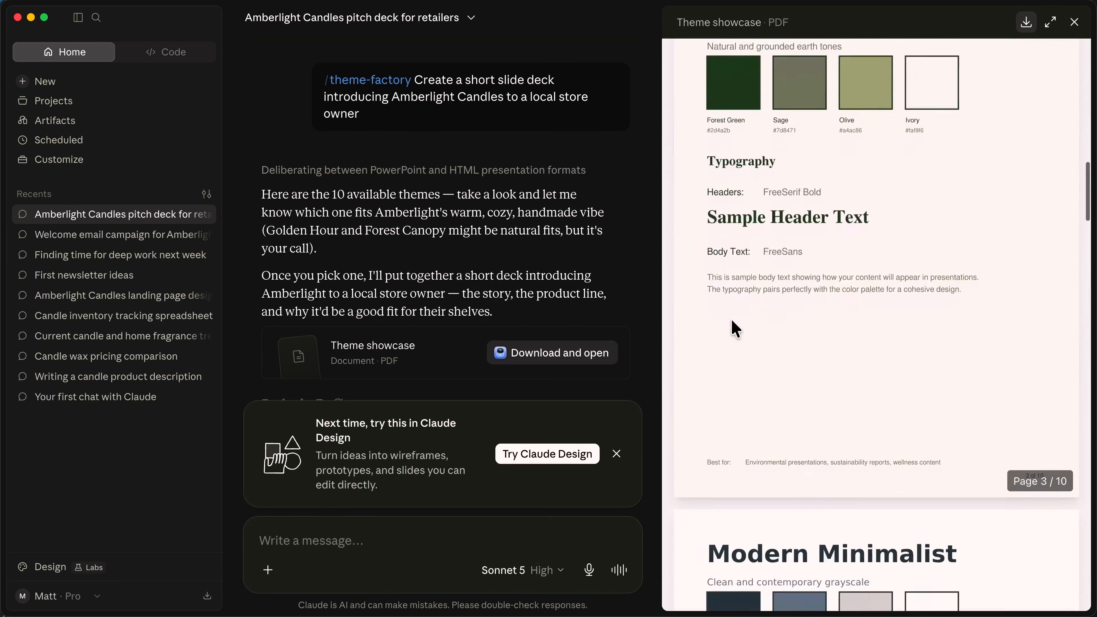
scroll(736, 328, "down", 15)
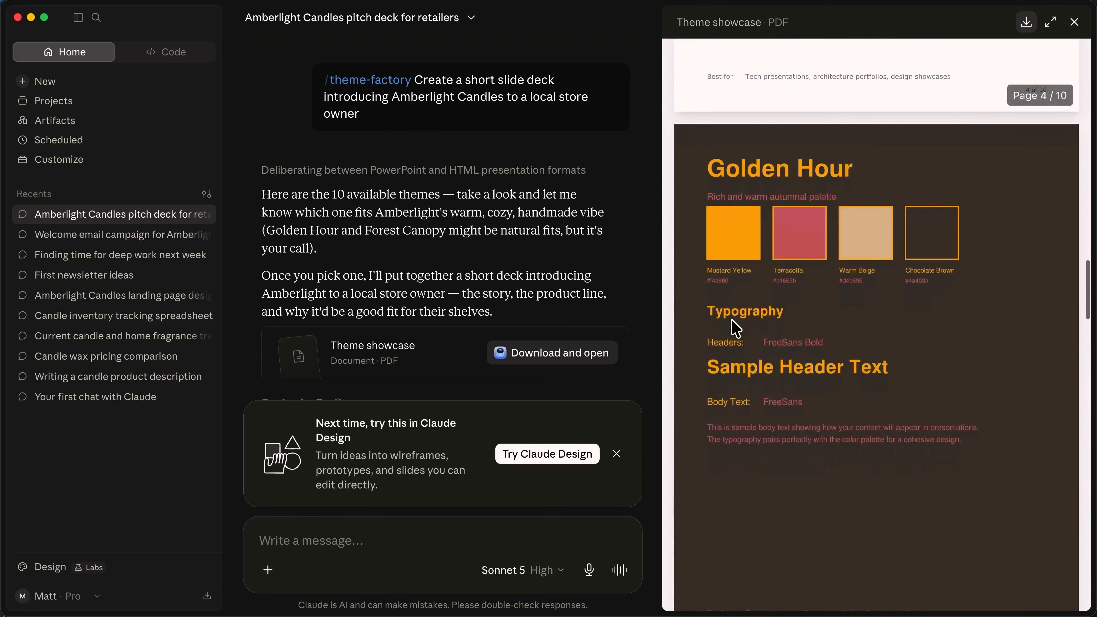
scroll(736, 329, "down", 20)
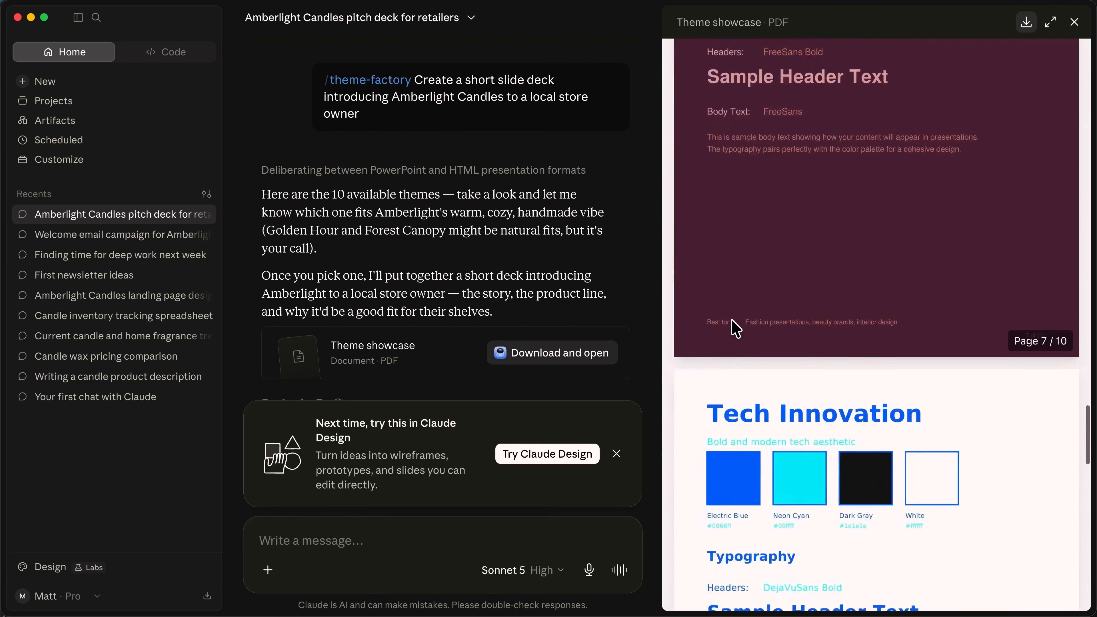
scroll(736, 329, "down", 10)
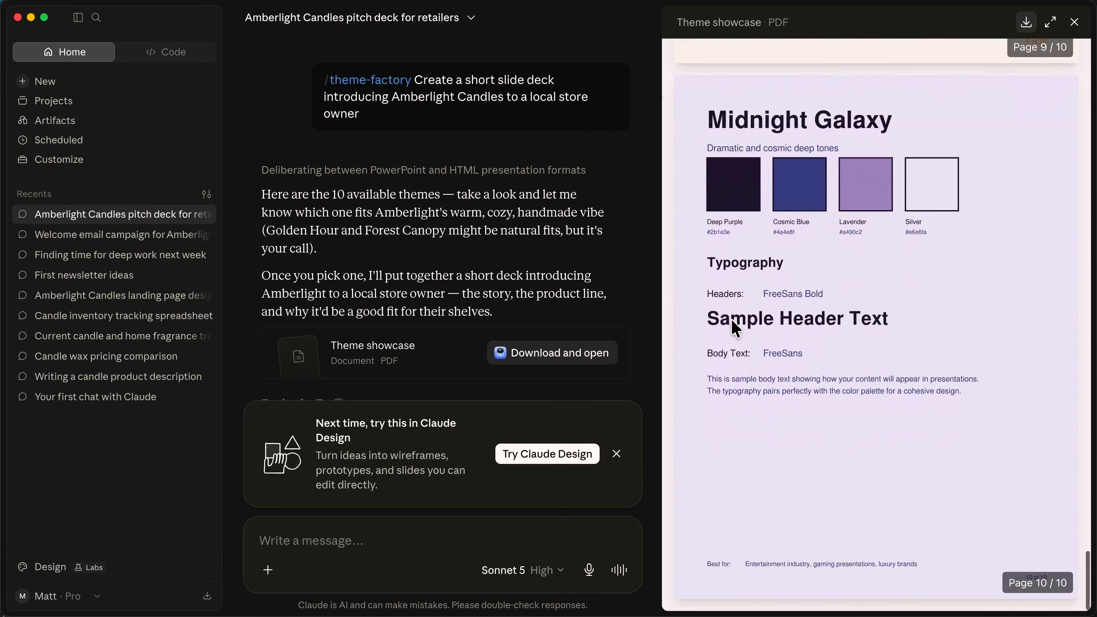
scroll(736, 329, "up", 20)
scroll(736, 328, "down", 1)
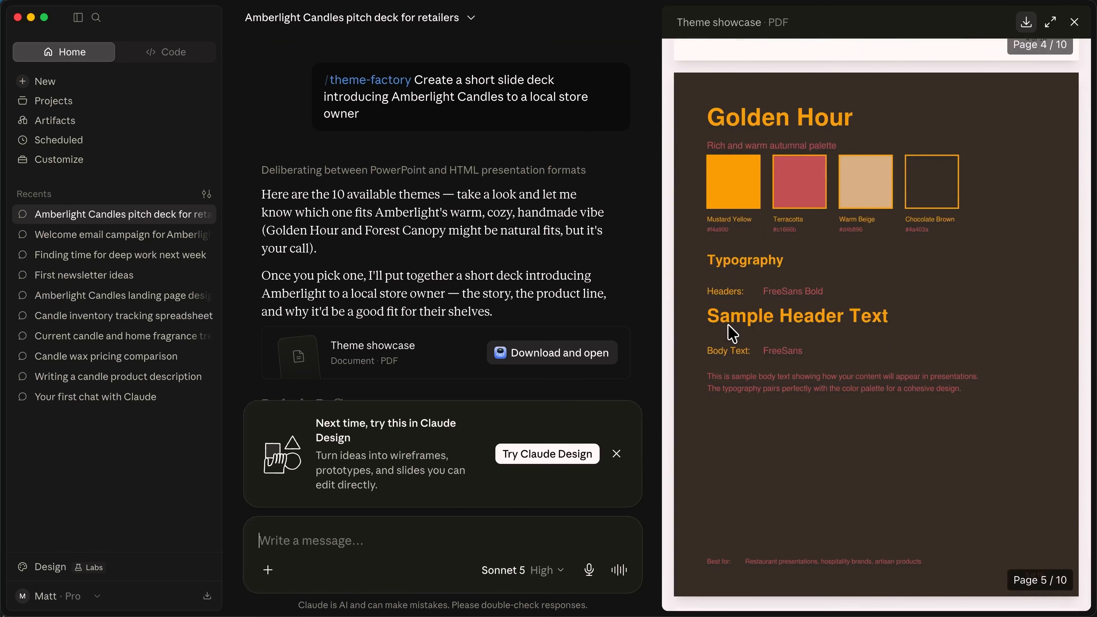
- Reply with "Golden hour, but make it look closer to the website we made earlier."
left_click(436, 536)
type("Golden hour")
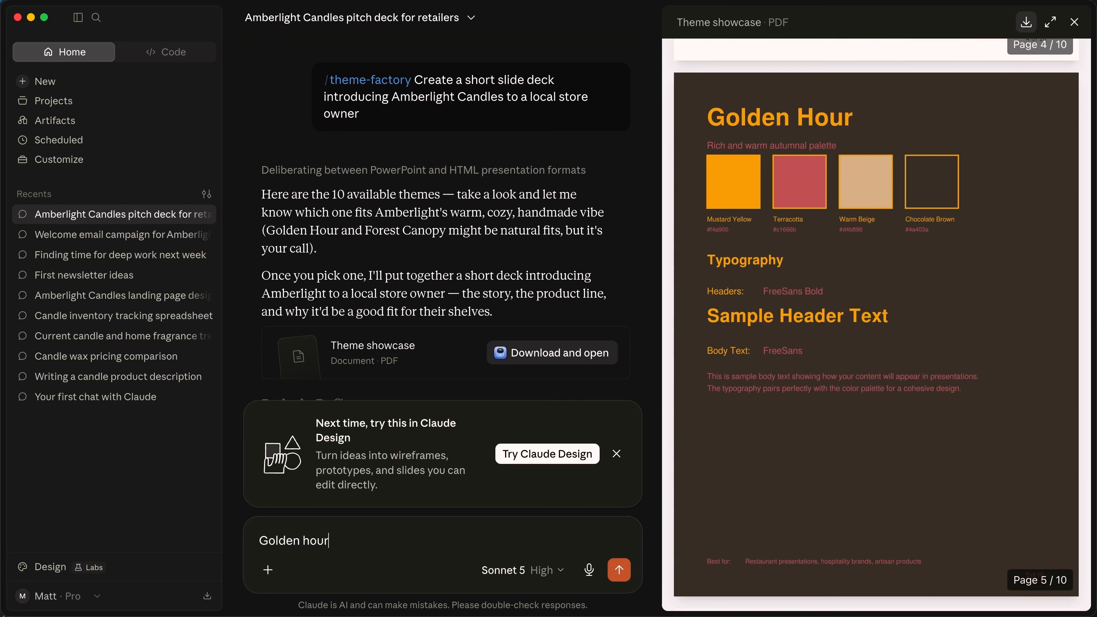
type(", but make it look closer to the website we made earlier.")
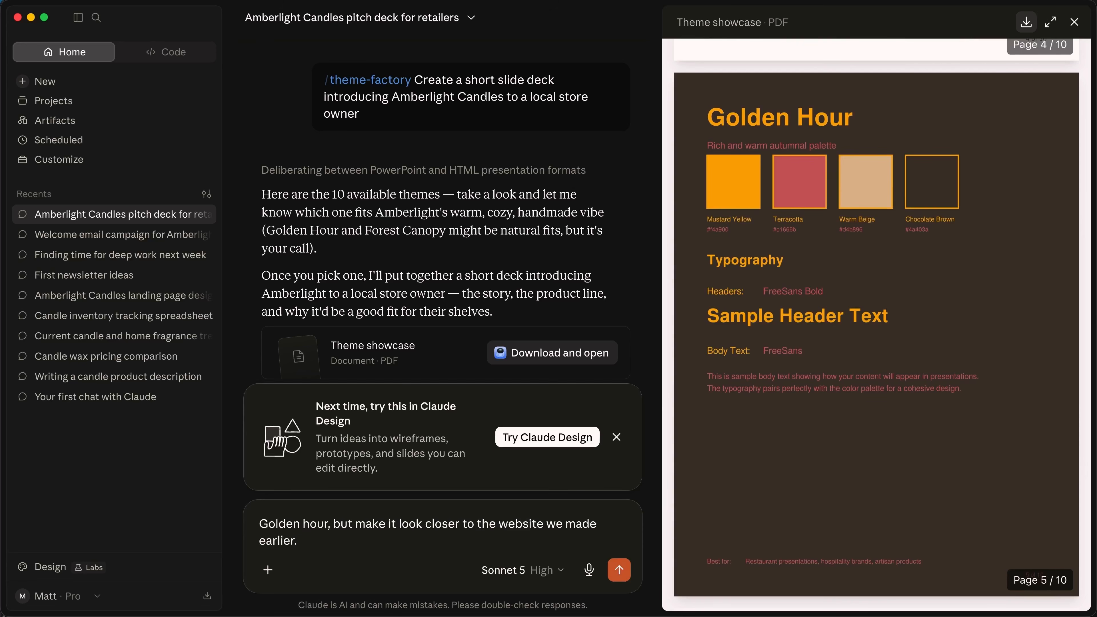
key("Return")
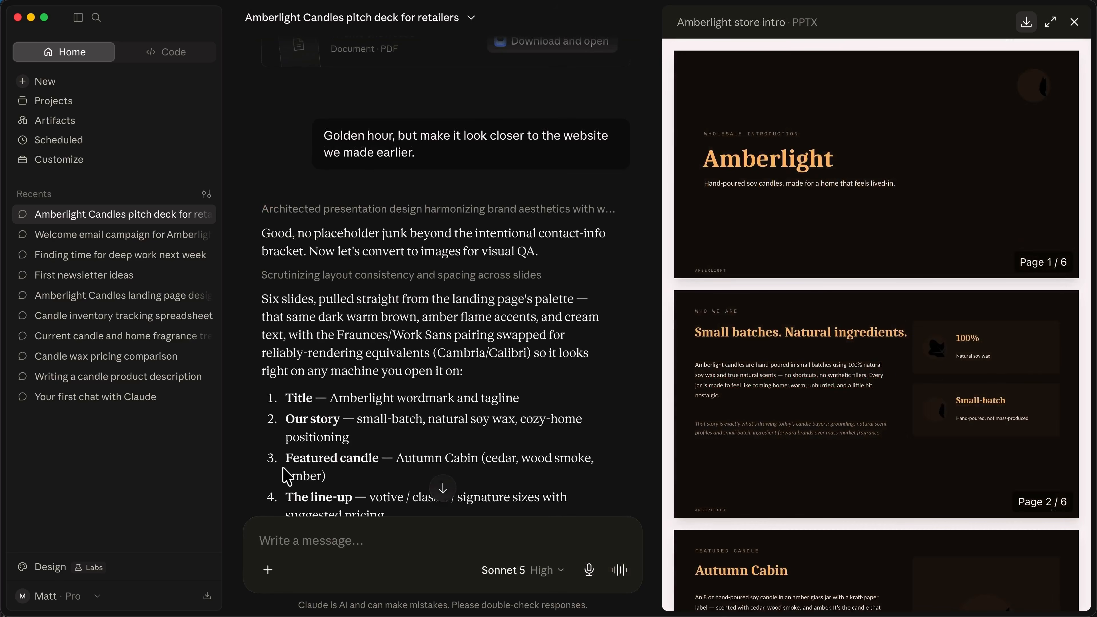
- Enlarge the preview of the Amberlight store intro presentation and review its slides through to the last one
left_click(1051, 22)
scroll(904, 372, "down", 10)
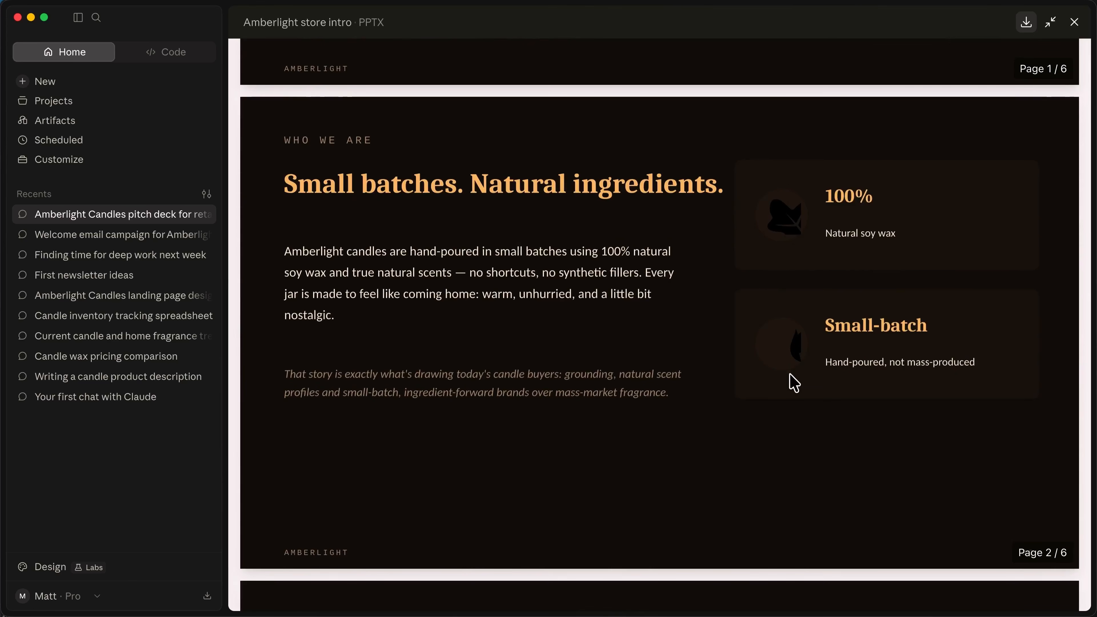
scroll(794, 383, "down", 20)
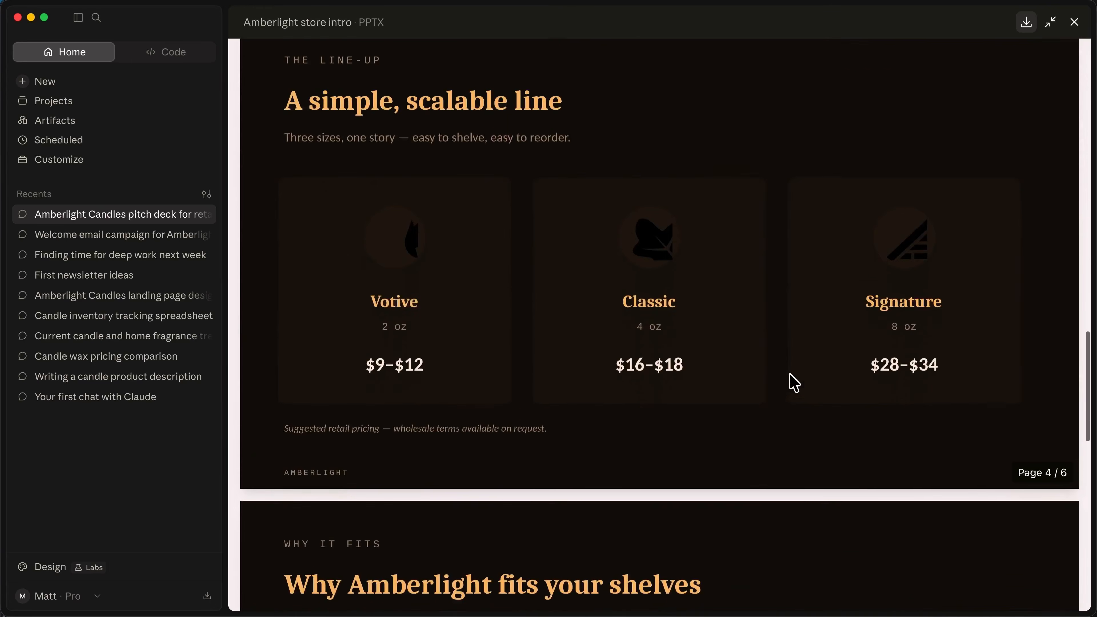
scroll(794, 383, "down", 11)
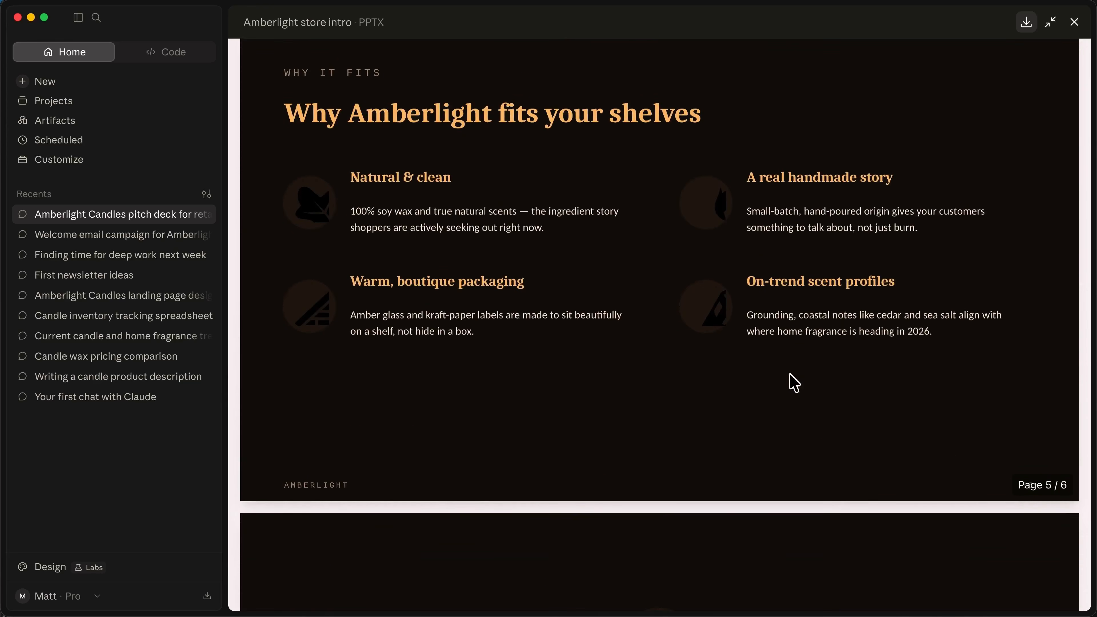
scroll(794, 383, "down", 9)
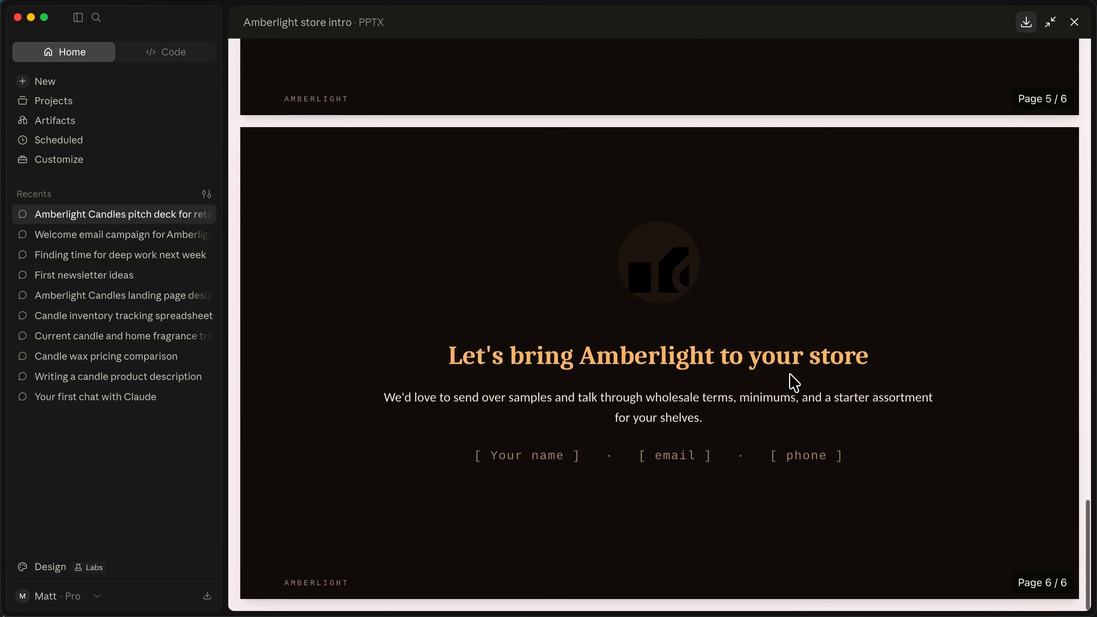
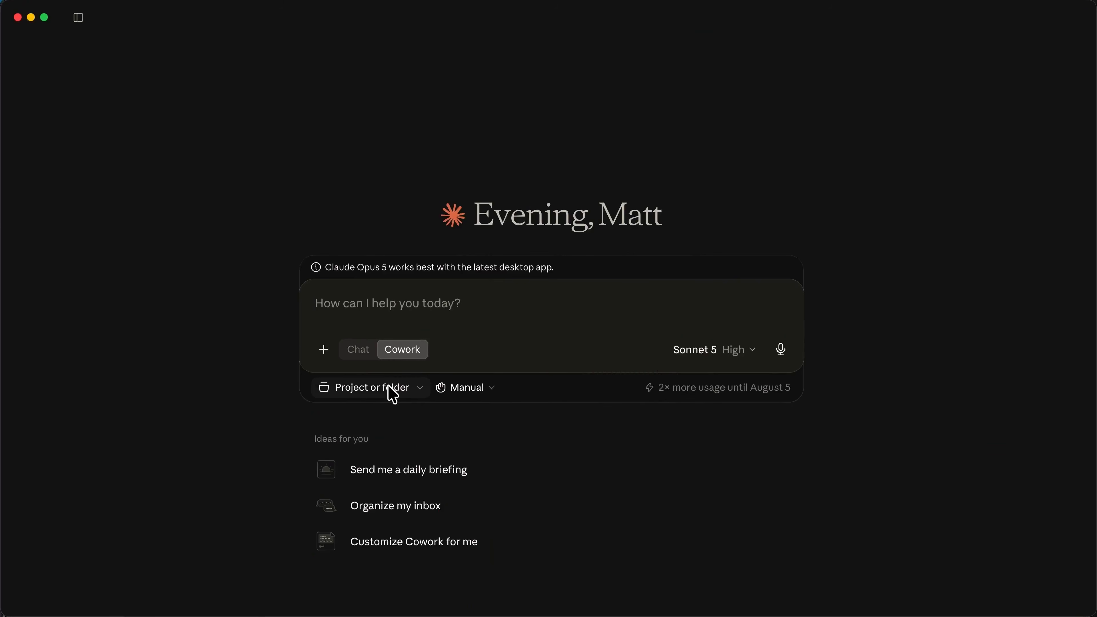
- Add the receipts folder to the new Cowork task and allow Claude to change the files in it
left_click(392, 391)
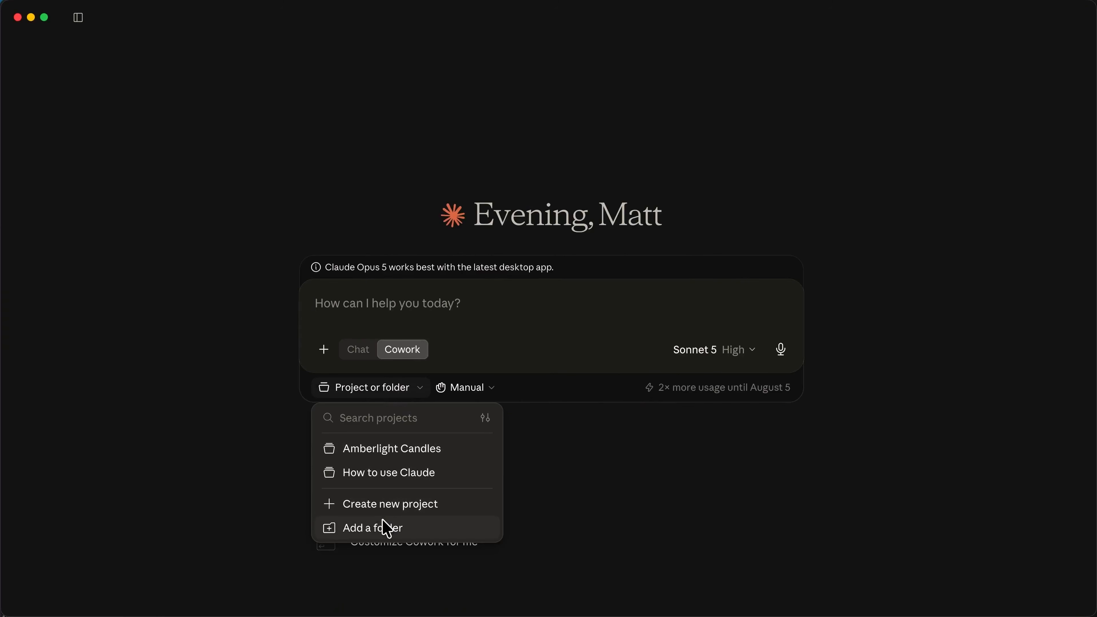
left_click(386, 528)
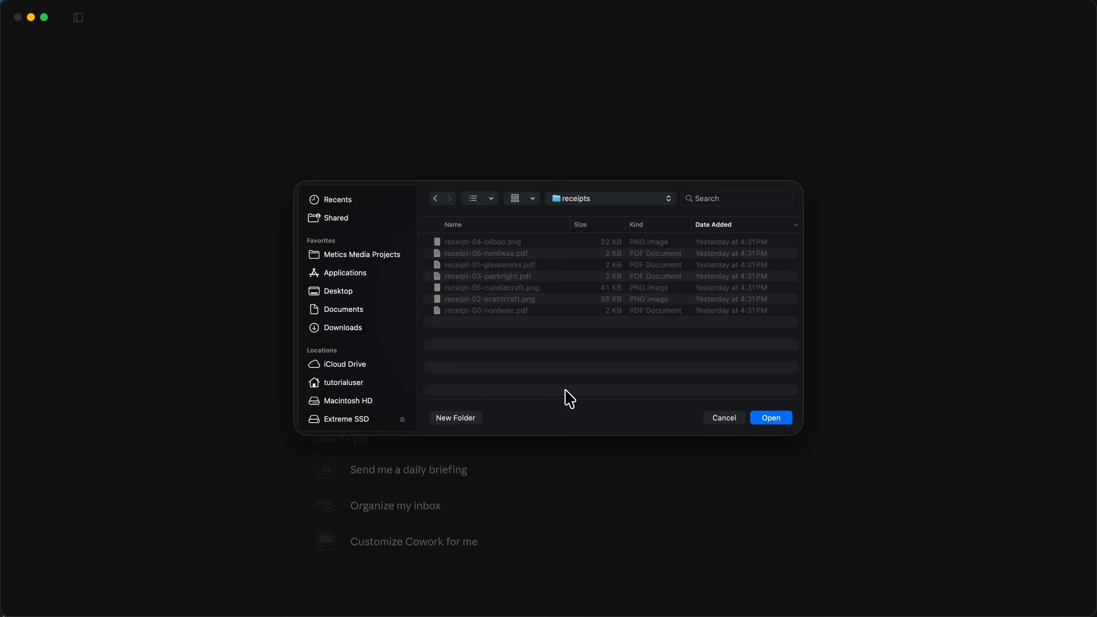
left_click(768, 418)
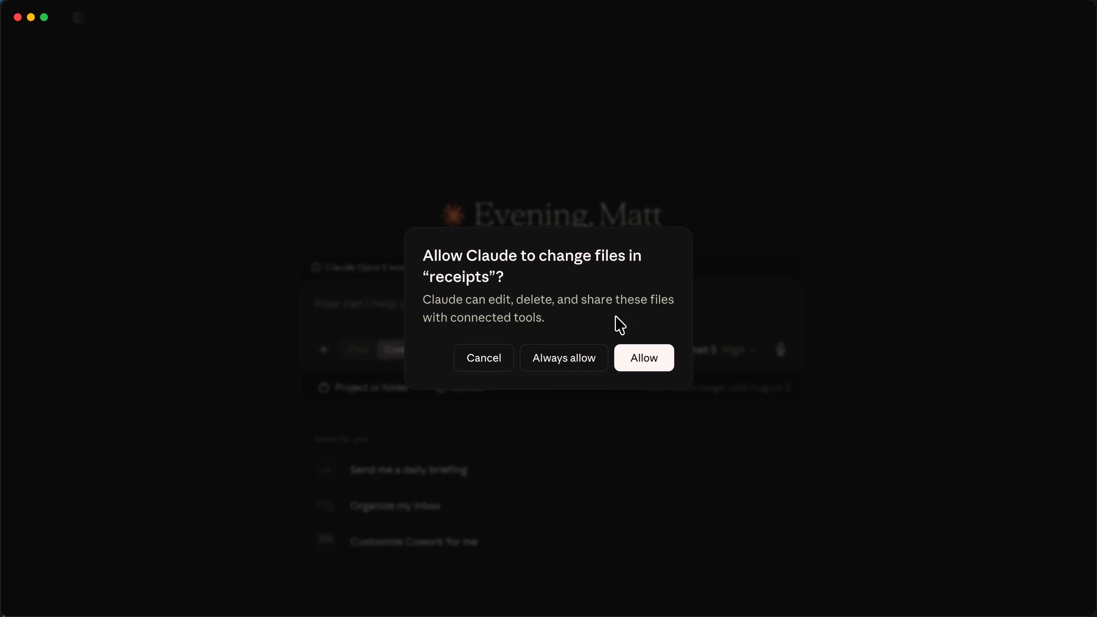
left_click(596, 365)
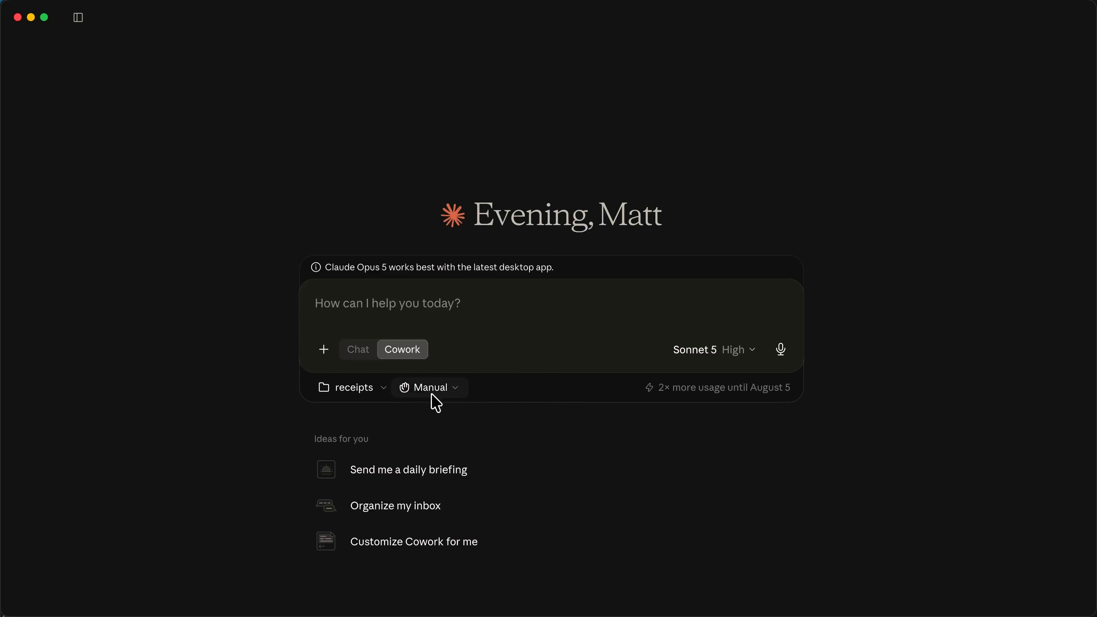
- Set the task's approval mode to Automatically approve and switch the model to Opus 5
left_click(458, 387)
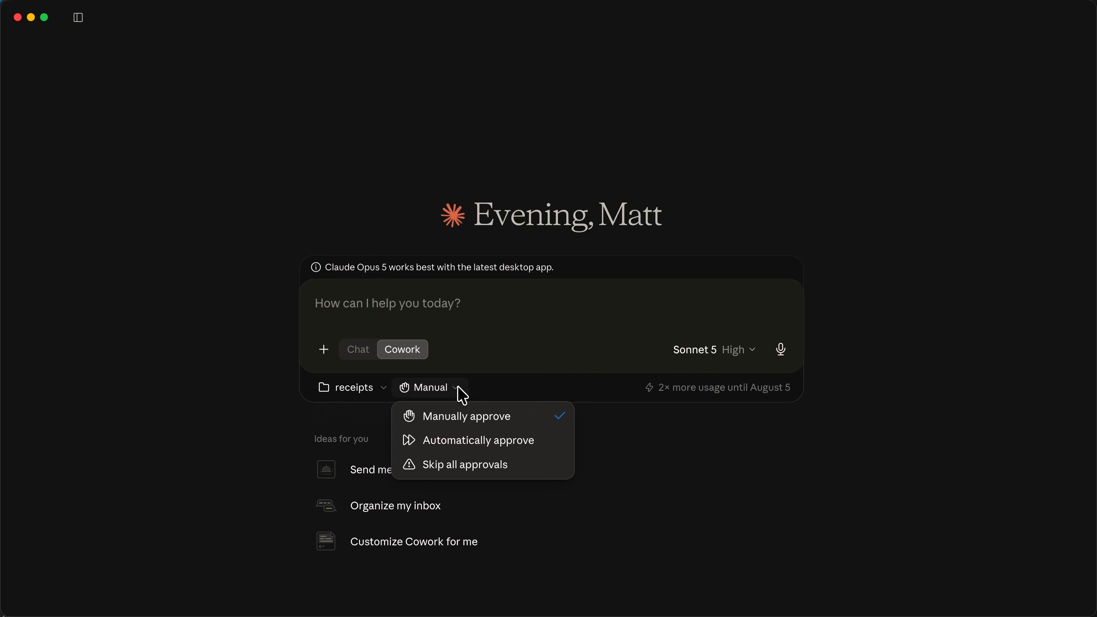
left_click(490, 441)
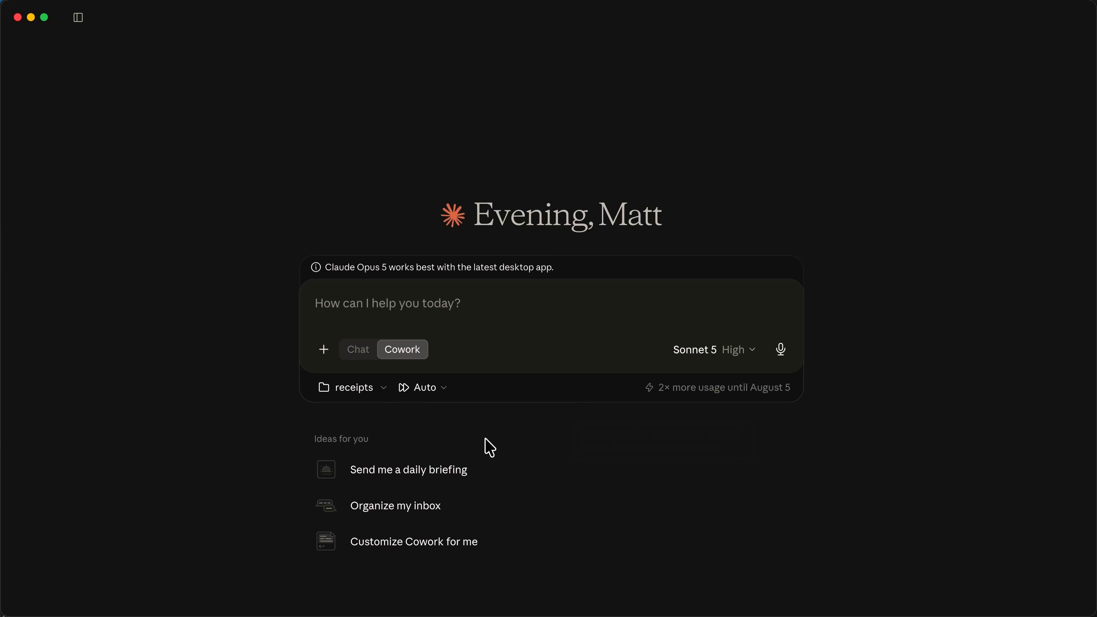
left_click(698, 353)
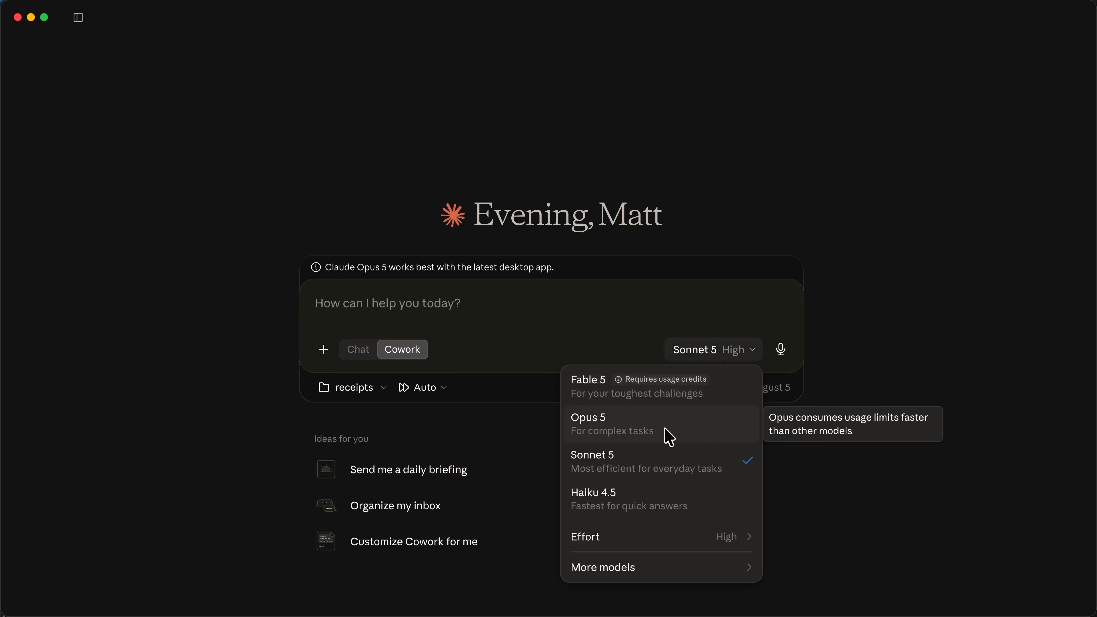
left_click(669, 437)
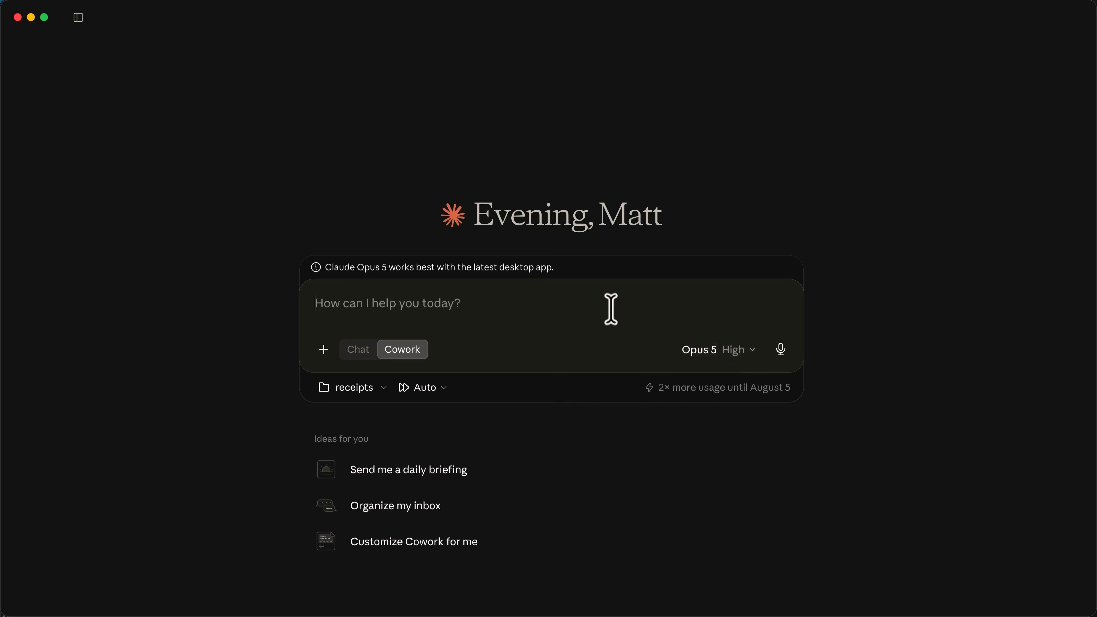
- Submit "Go through these receipt files, pull out the date, supplier, and amount from each one, and build me one clean expense spreadsheet." and allow removable-volume access
type("Go through these recei")
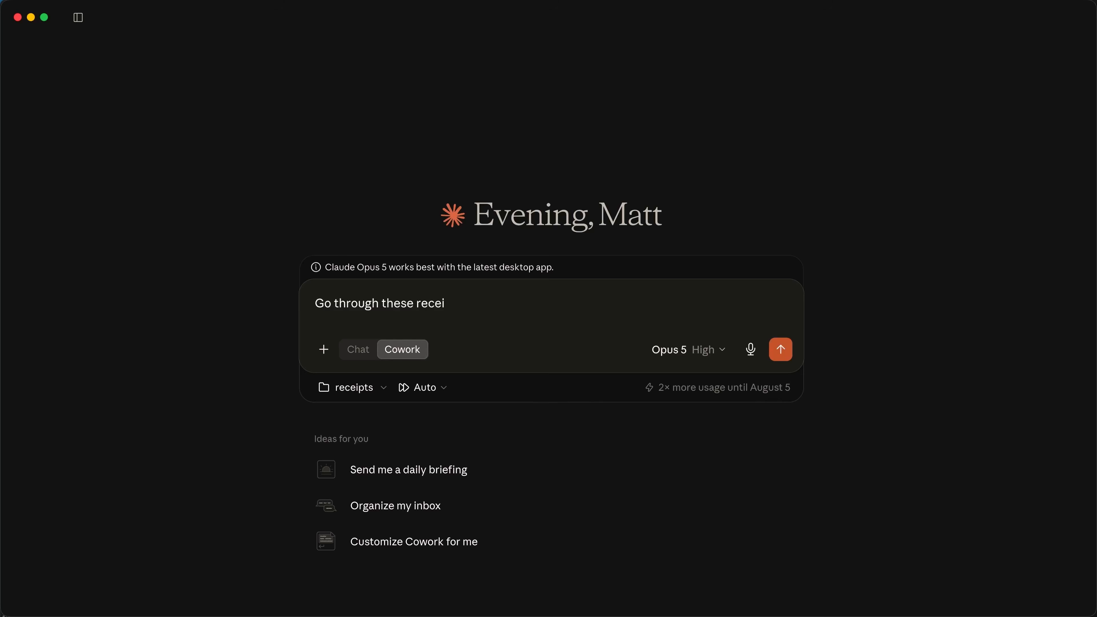
type("pt files, pull out the date, su")
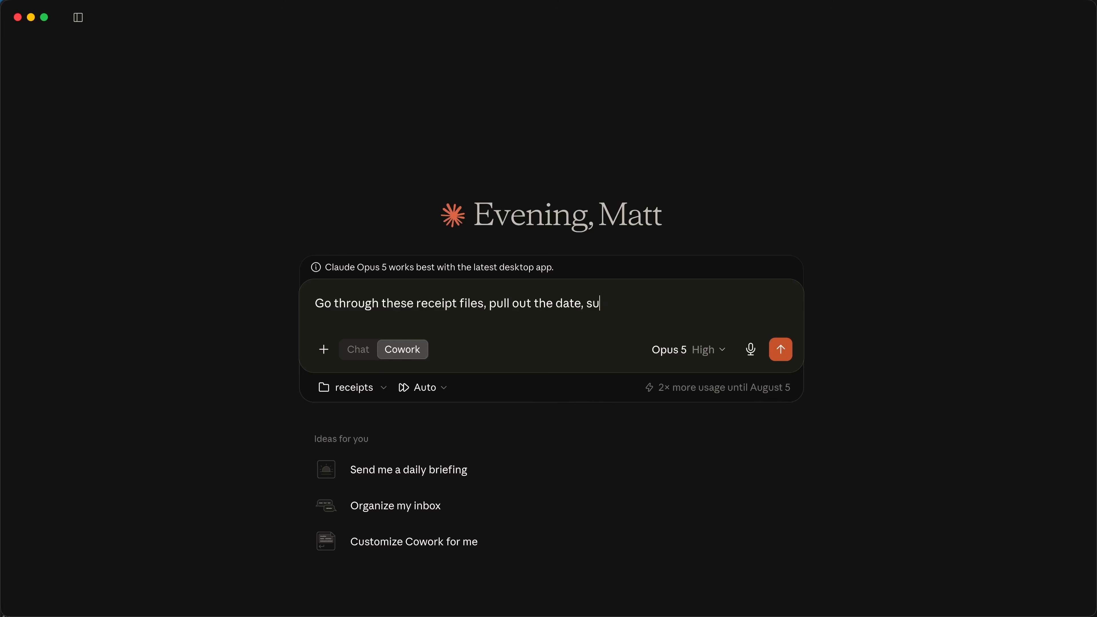
type("pplier, and amount from each one")
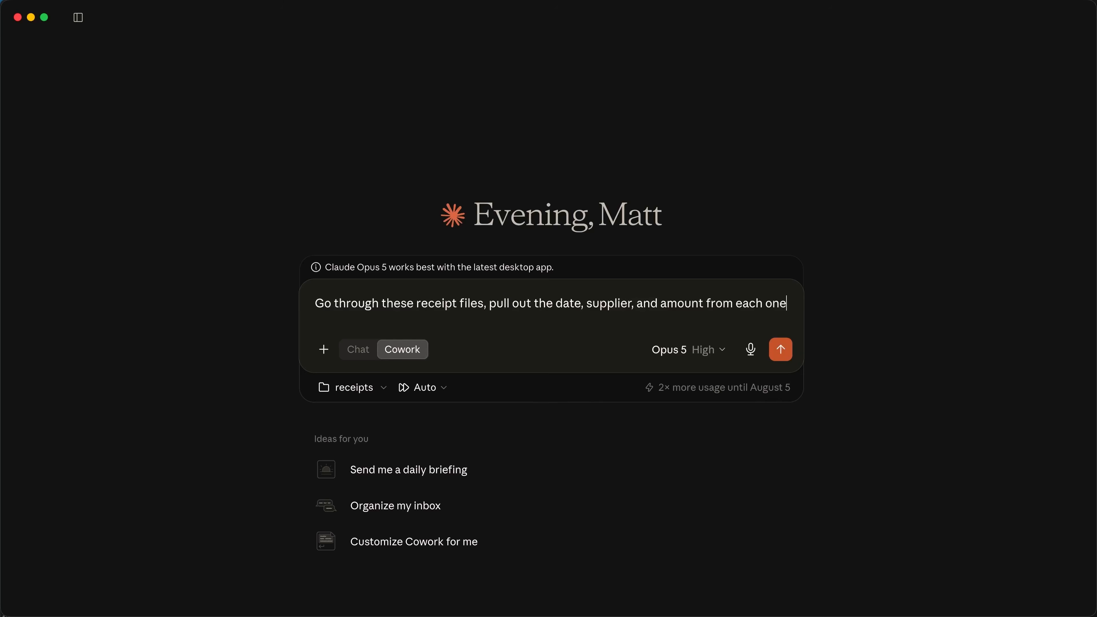
type(", and build me one clean expense")
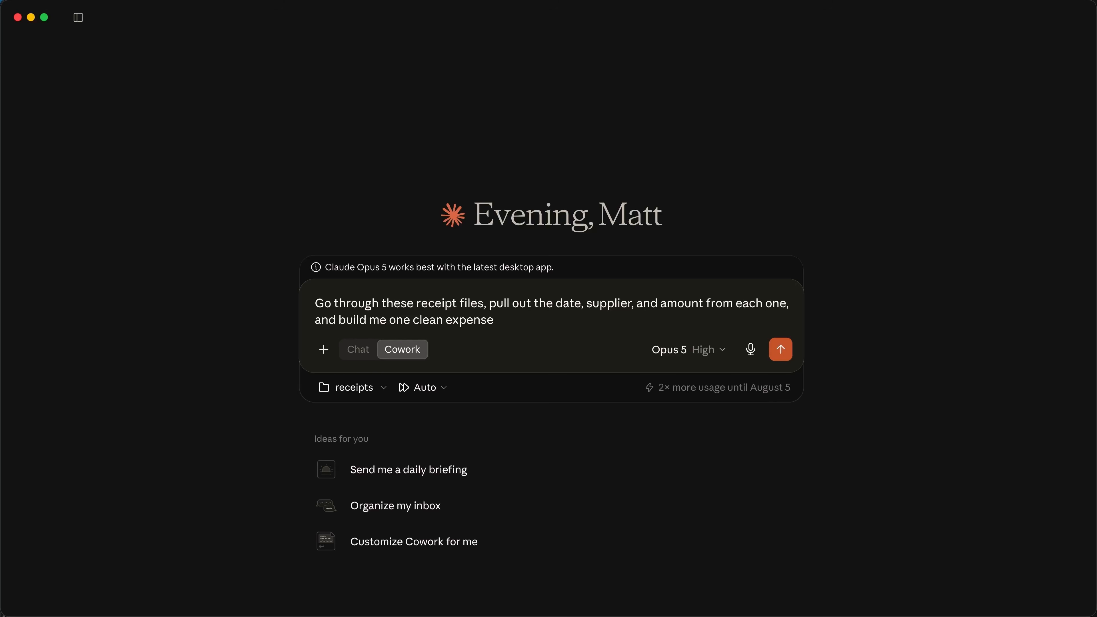
type(" spreadsheet.")
key("Return")
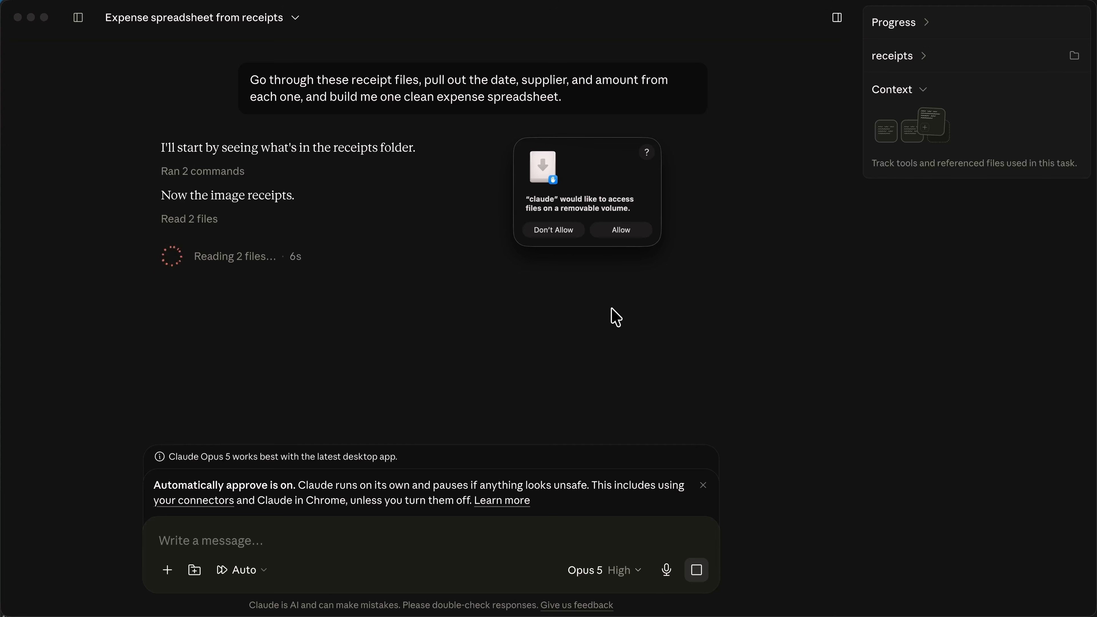
left_click(634, 231)
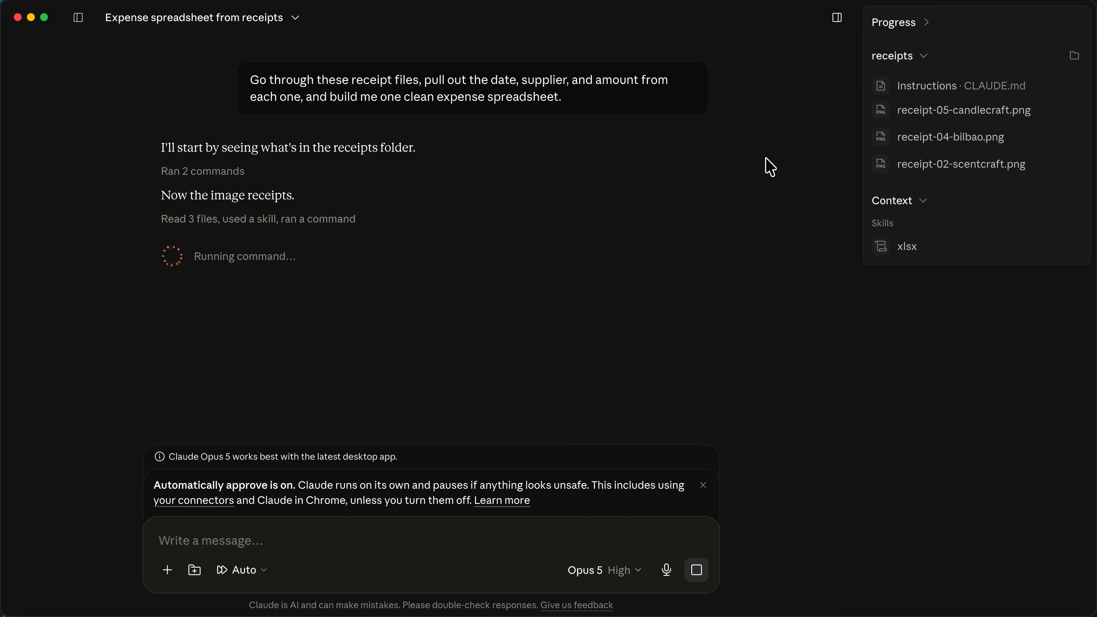
- Expand the task's progress and show the finished Amberlight expenses 2026 spreadsheet in its folder
left_click(913, 25)
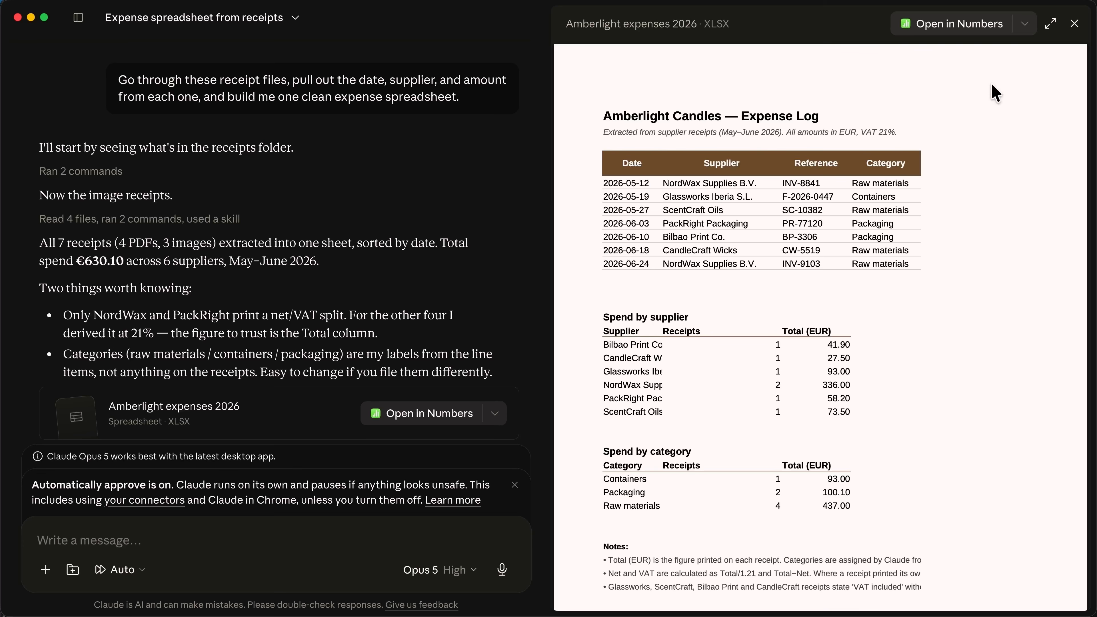
left_click(1029, 26)
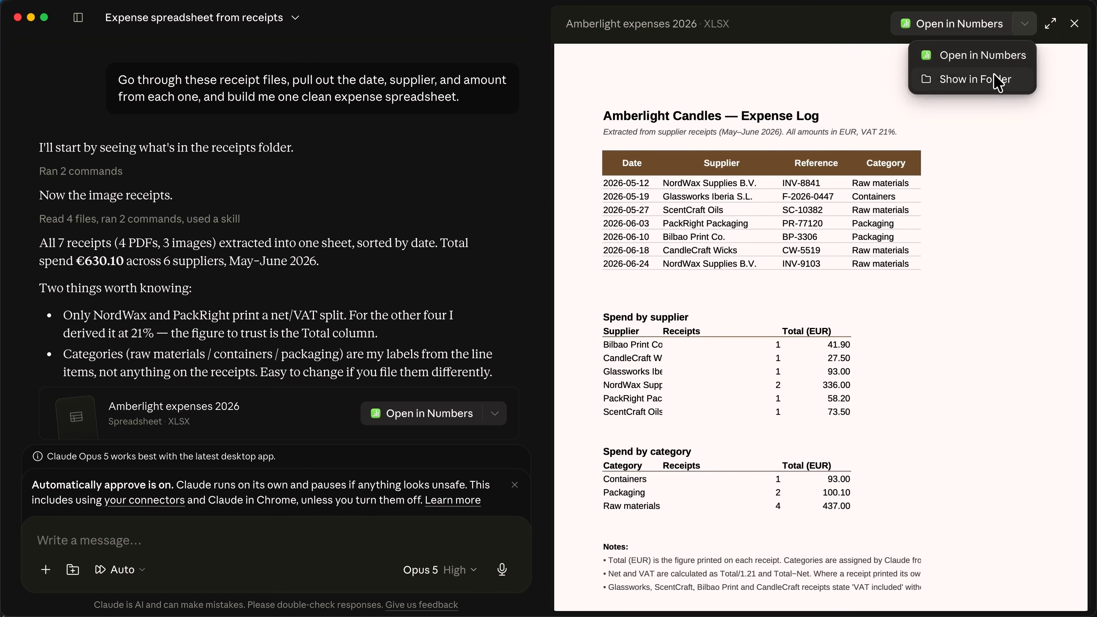
left_click(998, 82)
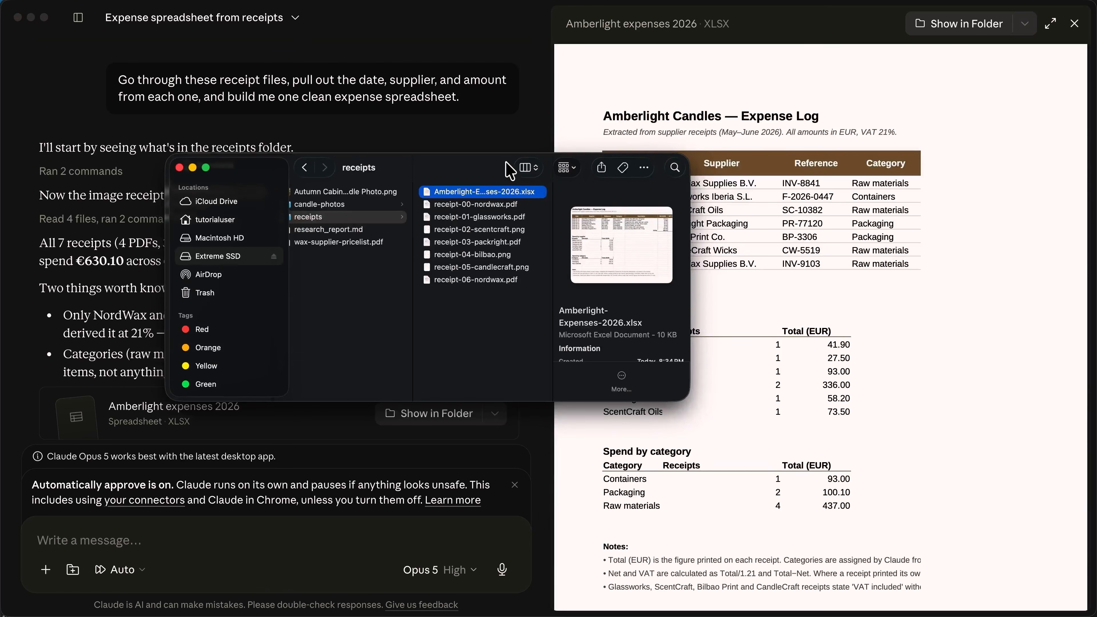
left_click(511, 194)
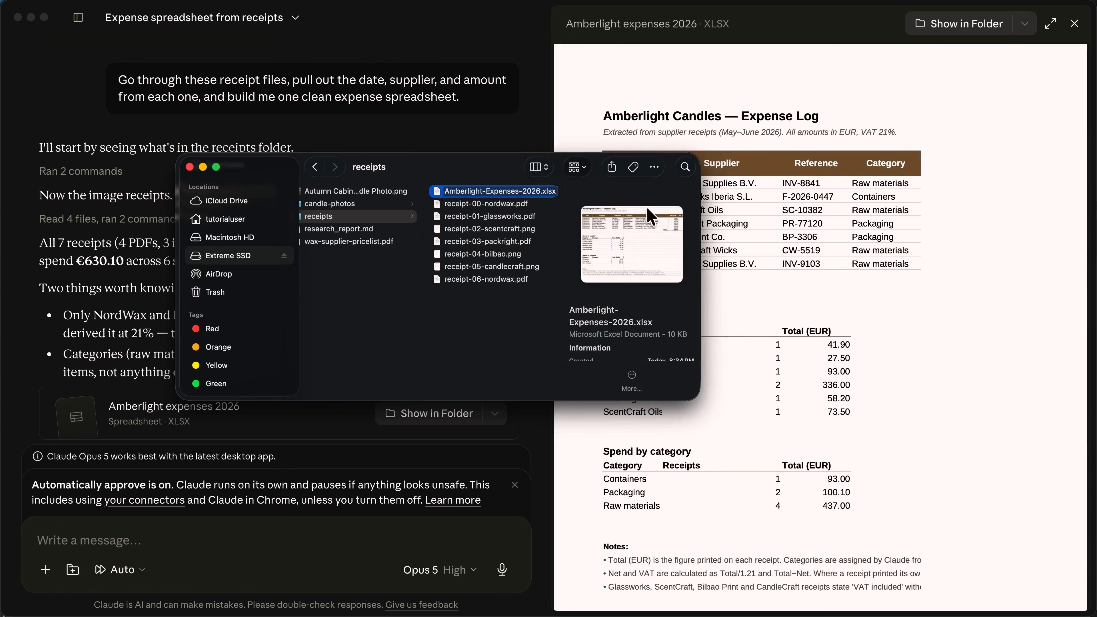
key("Escape")
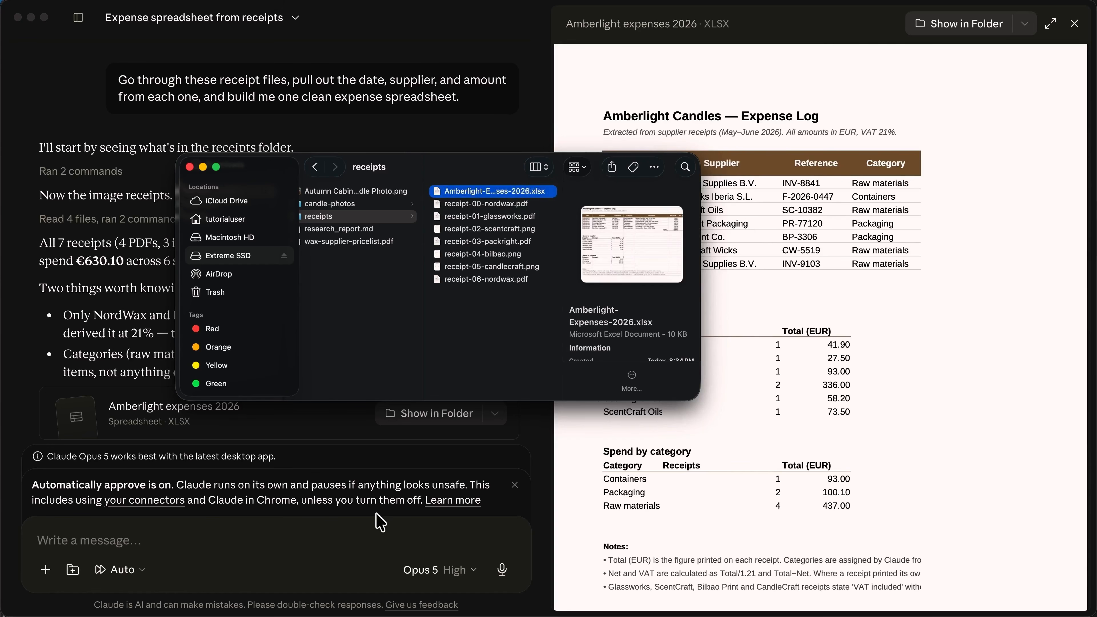
- Submit "Rename each of my receipts with the date, supplier, and reference number." and choose the recommended filename format
left_click(368, 542)
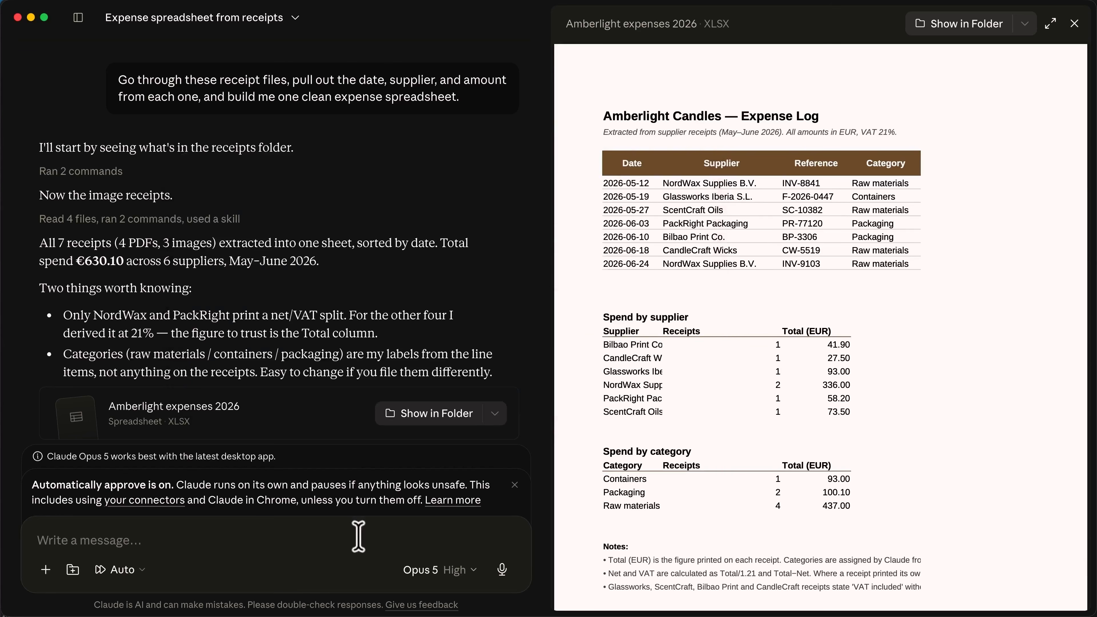
type("Rename each of my receipts with")
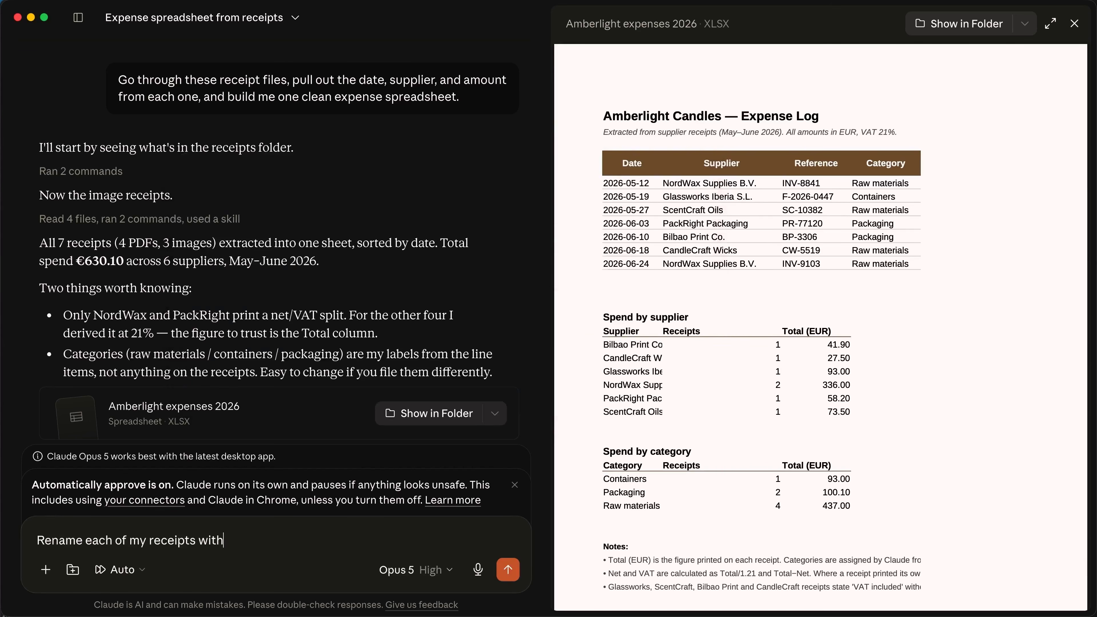
type(" the date, supplier, and reference number.")
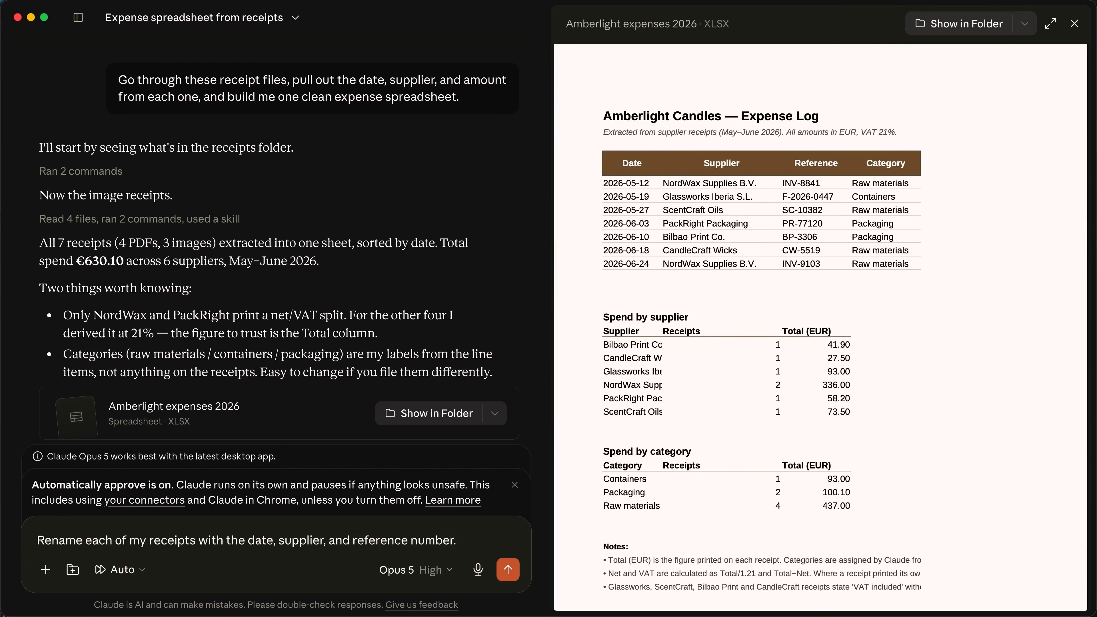
key("Return")
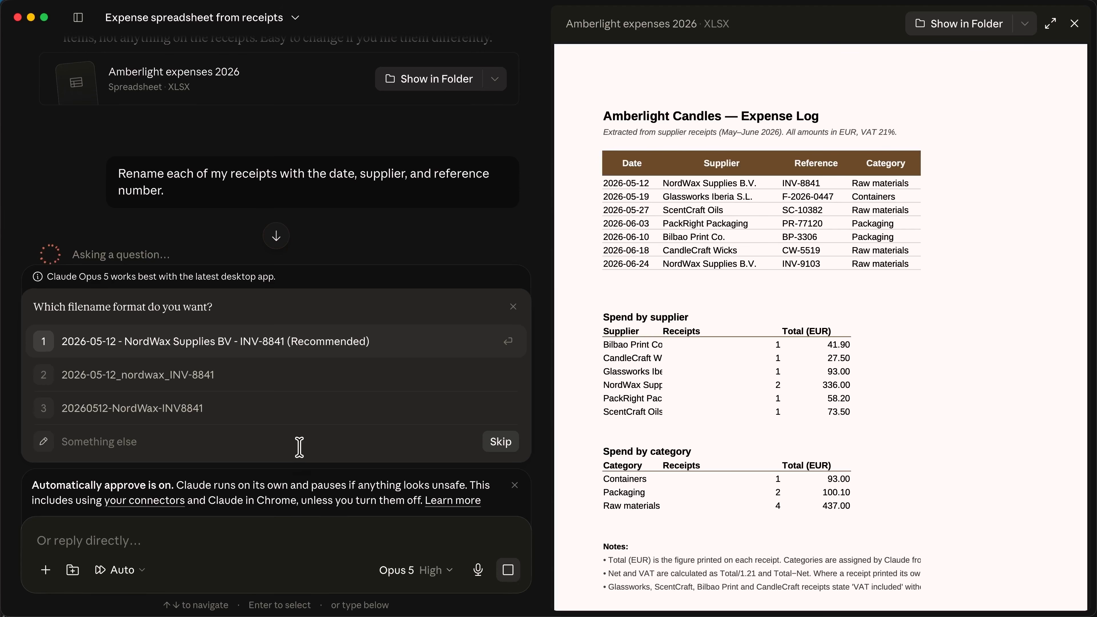
left_click(388, 356)
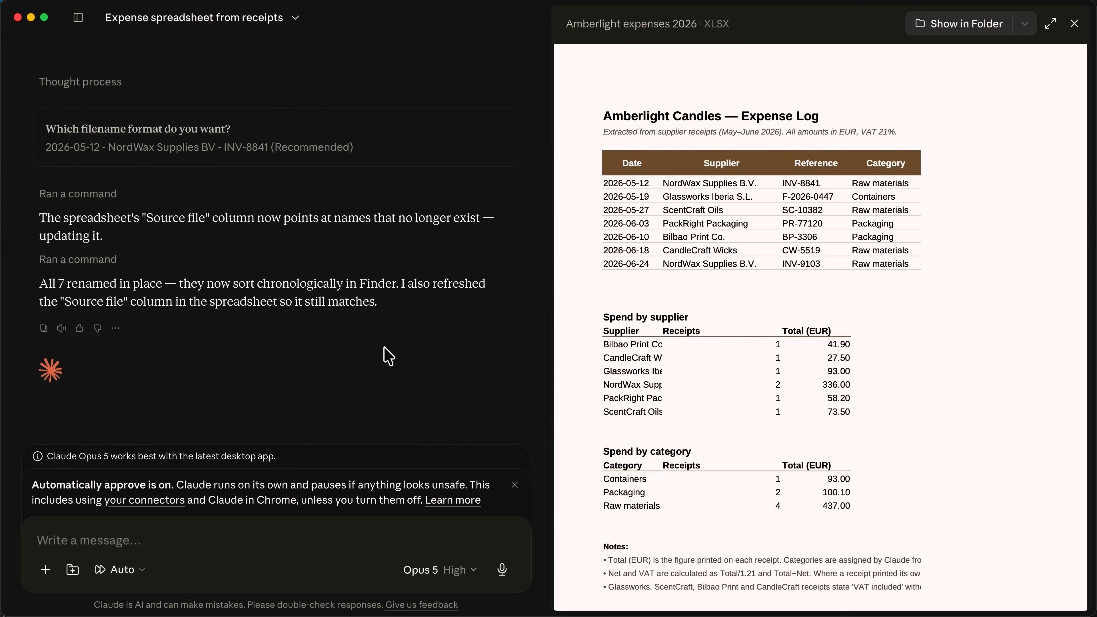
- Switch to the Finder window of the receipts folder and widen the file column to read the full receipt names
key("super+Tab")
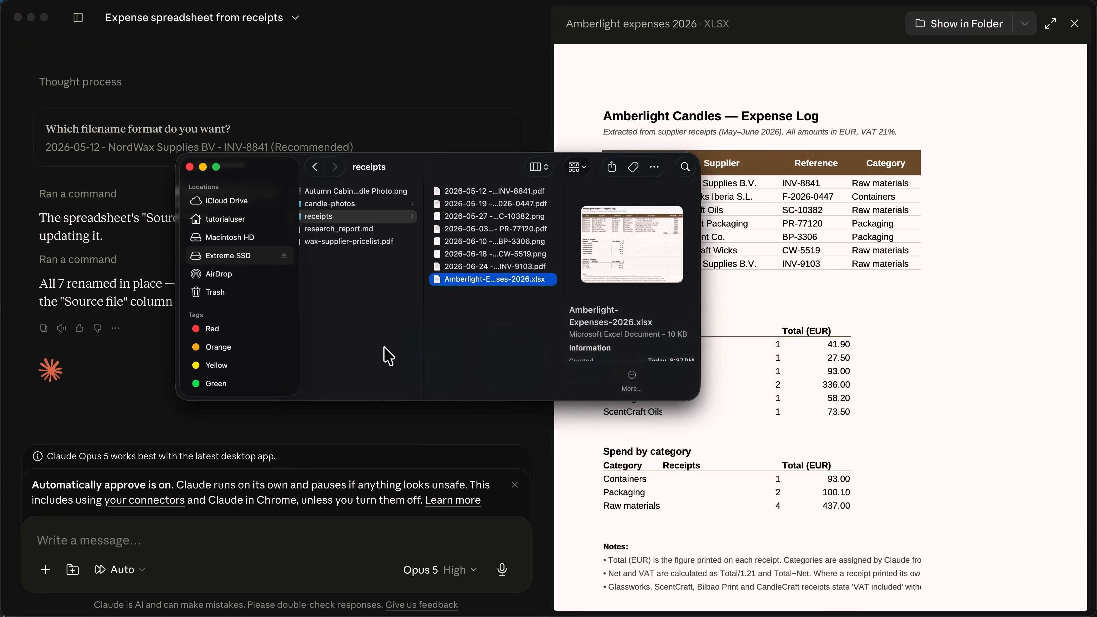
left_click_drag(563, 227, 680, 223)
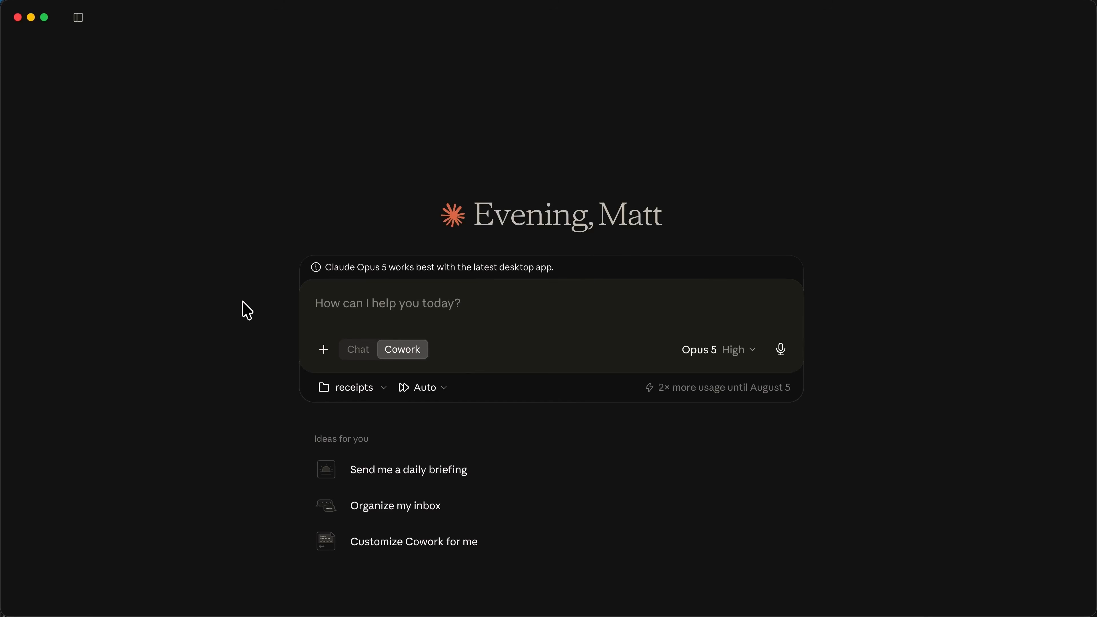
- Open the scheduled tasks page and start a new task to create with Claude
mouse_move(80, 22)
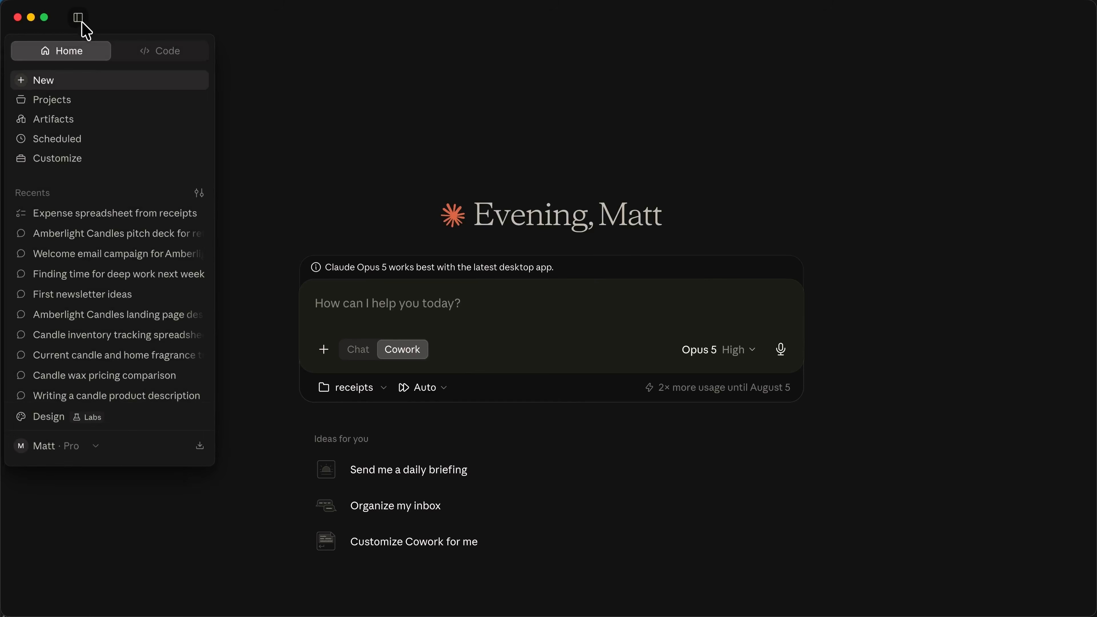
left_click(70, 139)
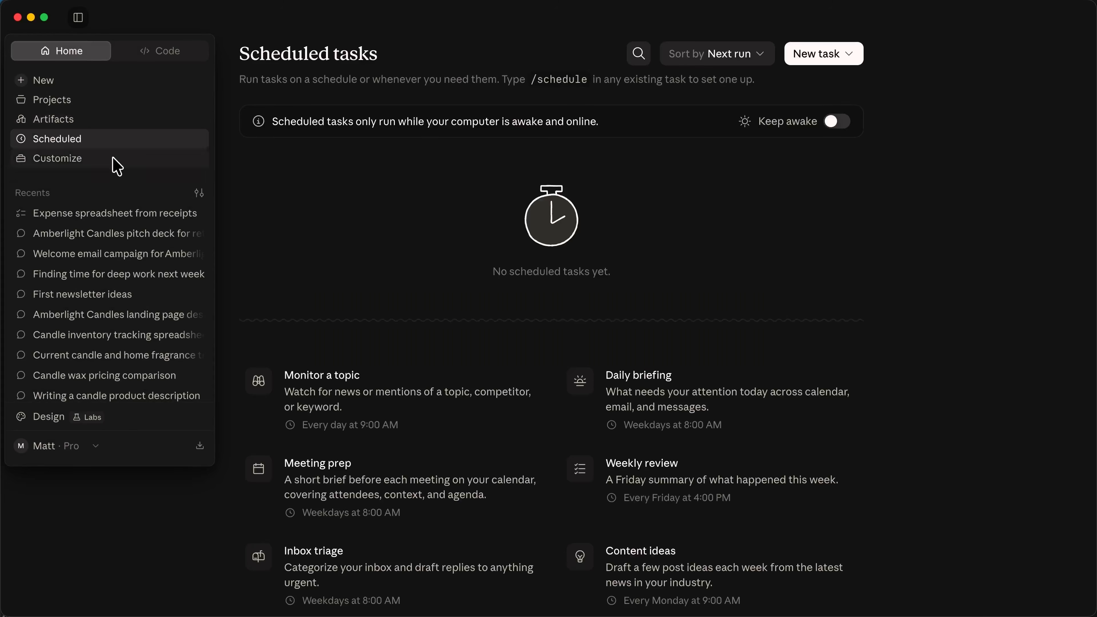
left_click(810, 63)
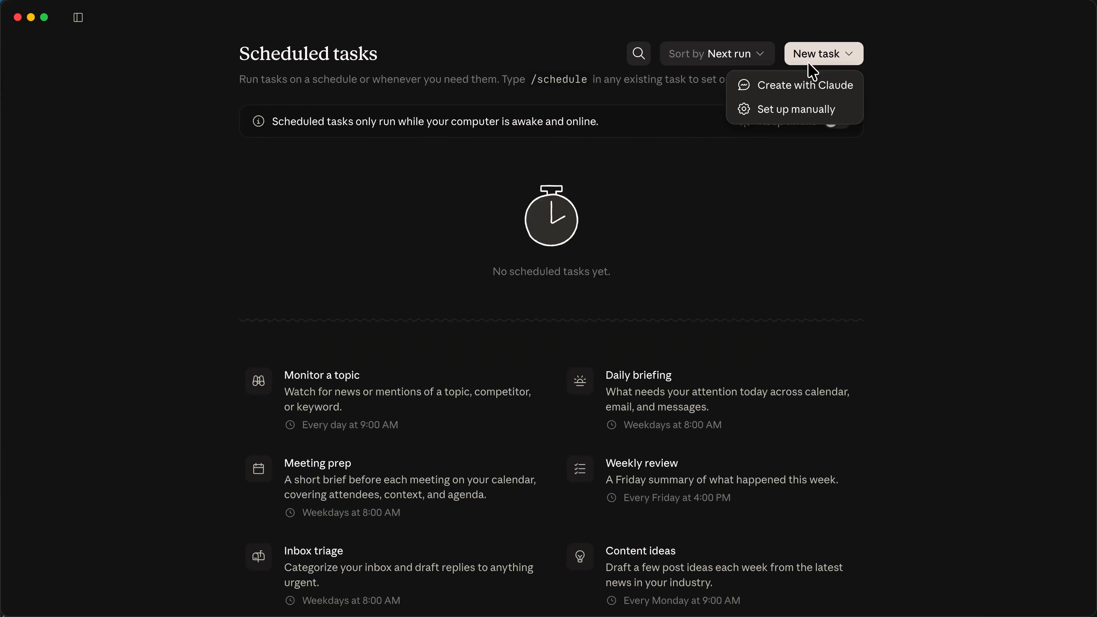
left_click(809, 88)
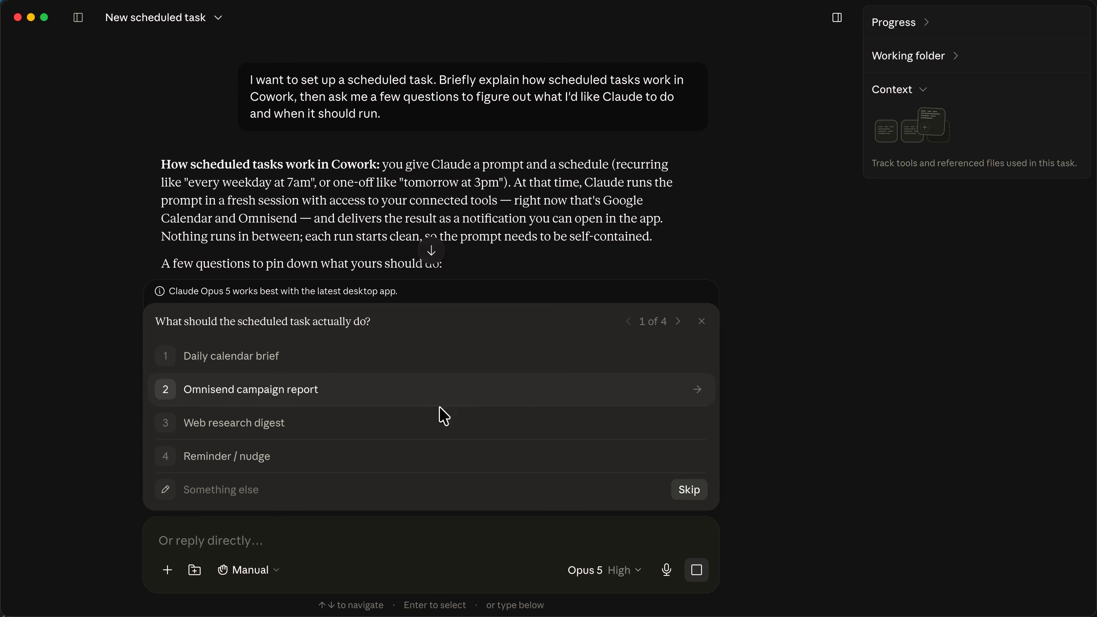
- Answer that the task should "Search the web for new candle and home fragrance trends and write me a short report" and run "Every Monday morning"
left_click(371, 494)
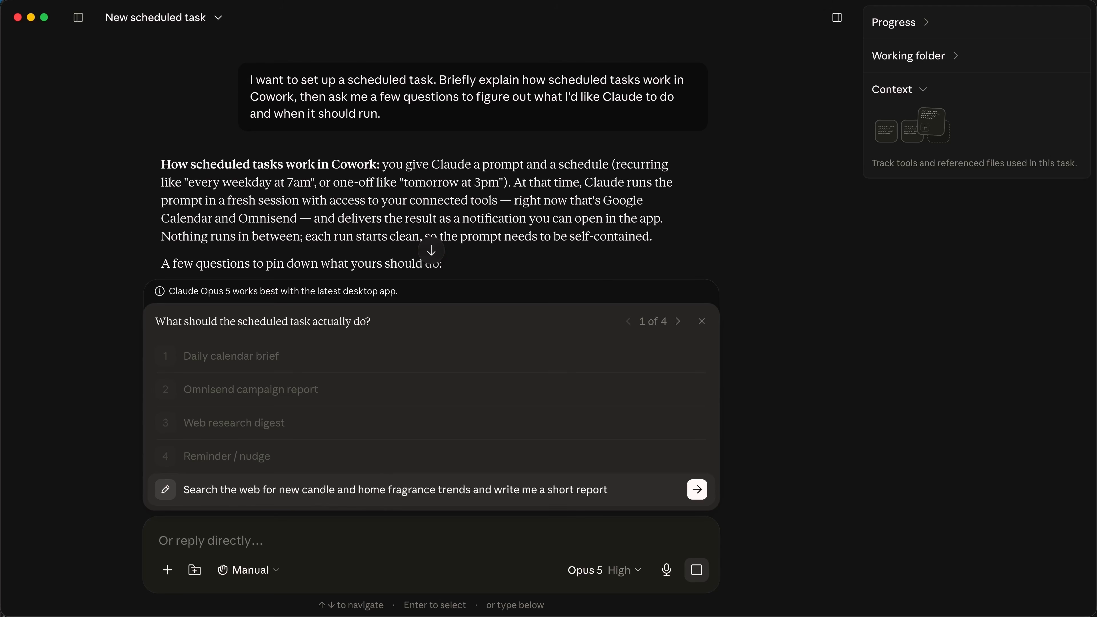
key("Return")
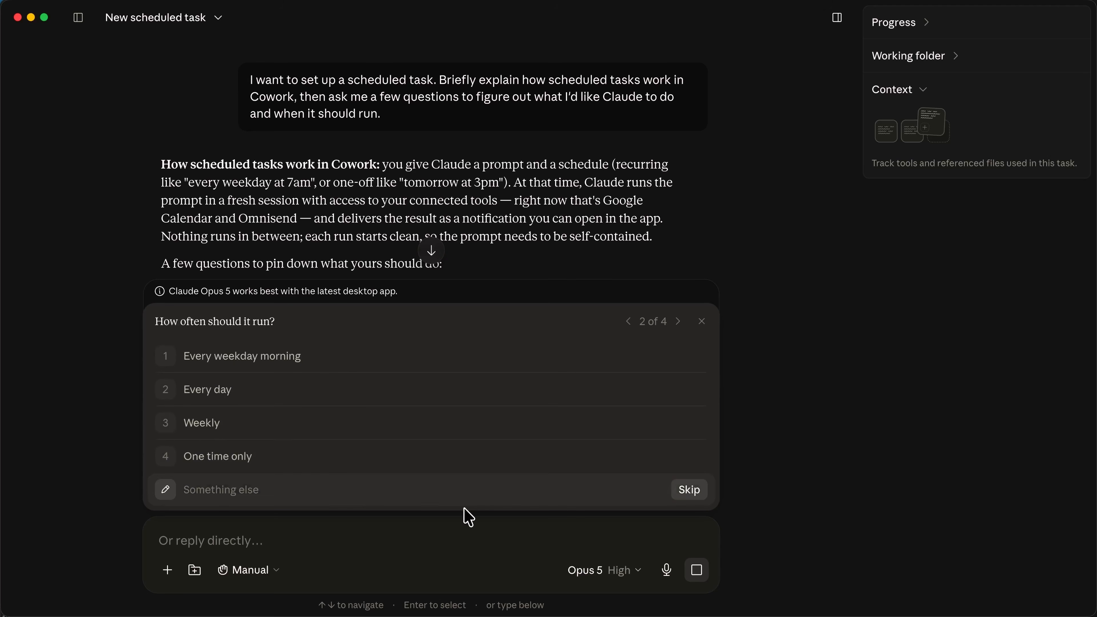
left_click(350, 497)
type("Every Monday morning")
key("Return")
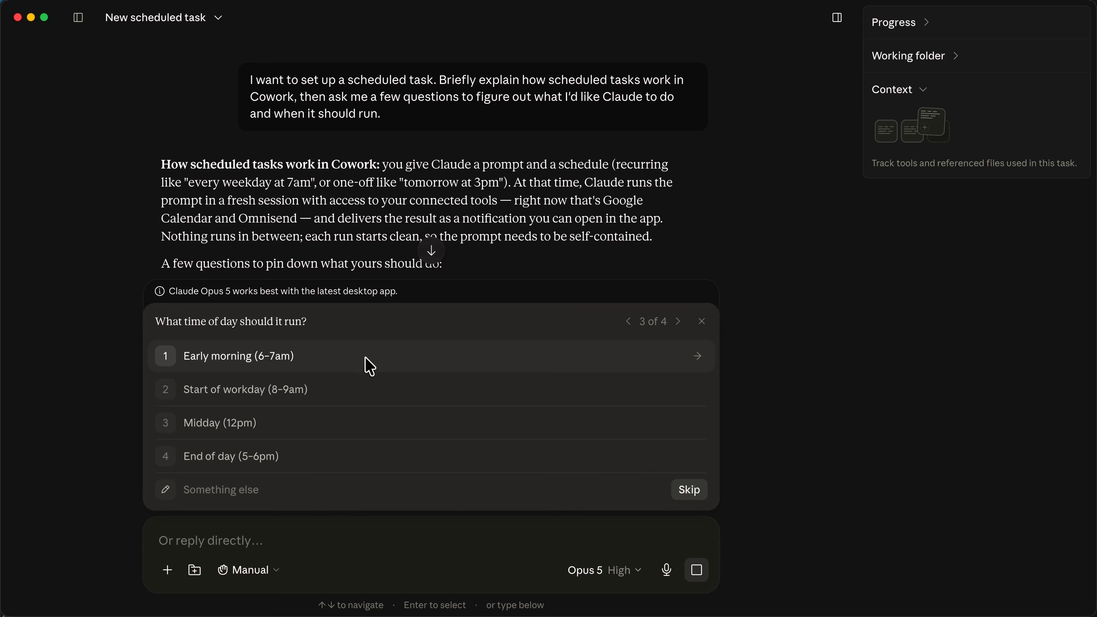
- Set the task's run time to Early morning (6–7am) and its output detail to Detailed writeup
left_click(370, 366)
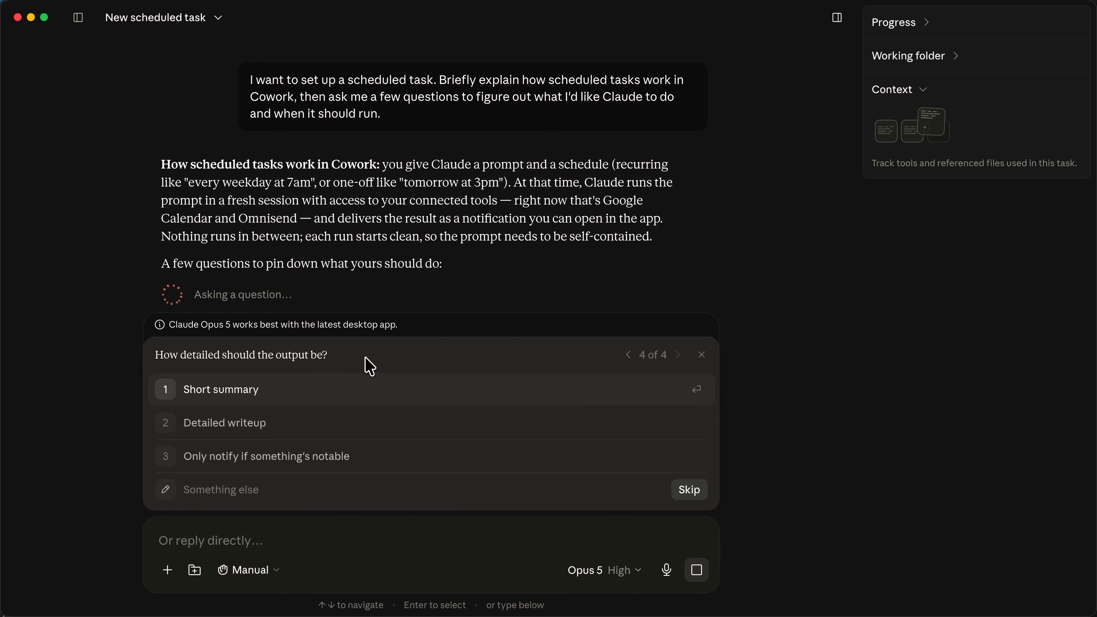
left_click(373, 430)
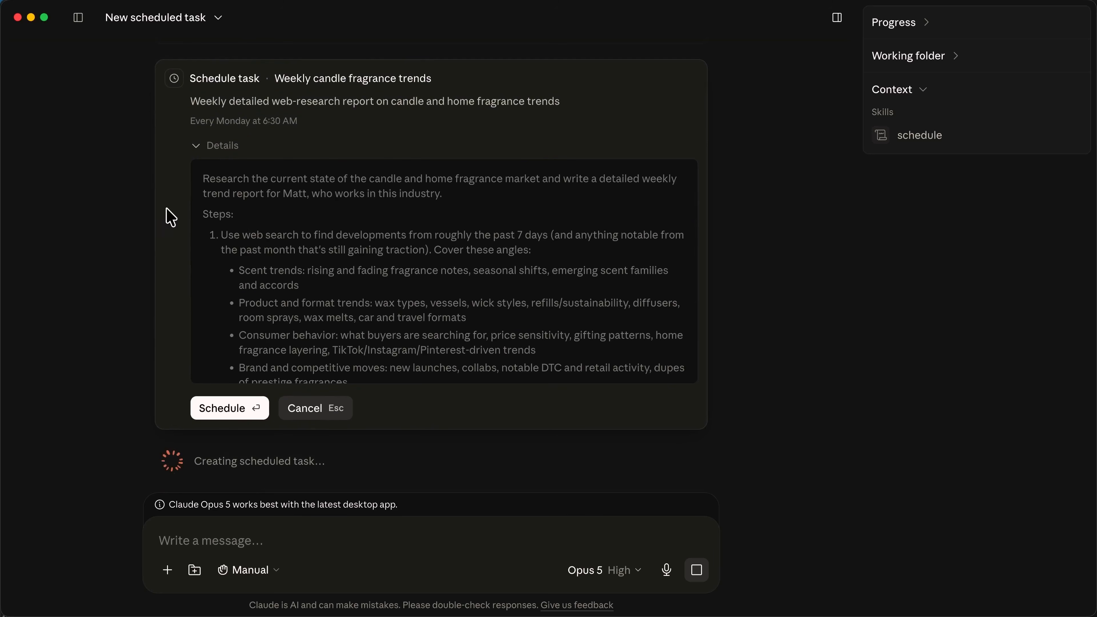
- Review the proposed details of the weekly candle fragrance trends task and approve scheduling it
scroll(263, 294, "down", 5)
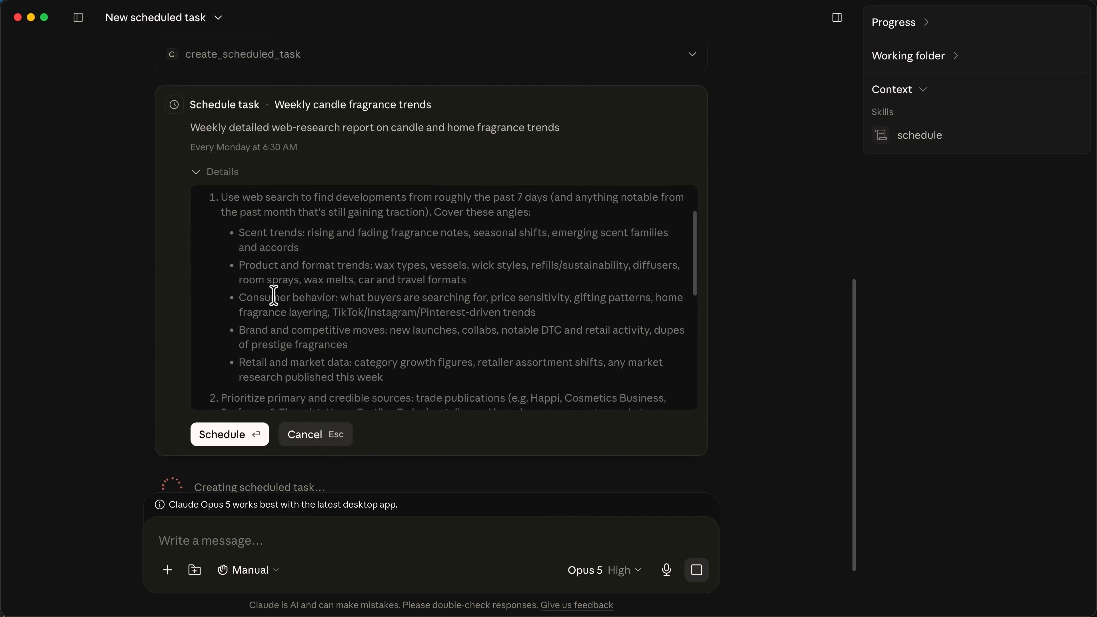
scroll(274, 295, "down", 8)
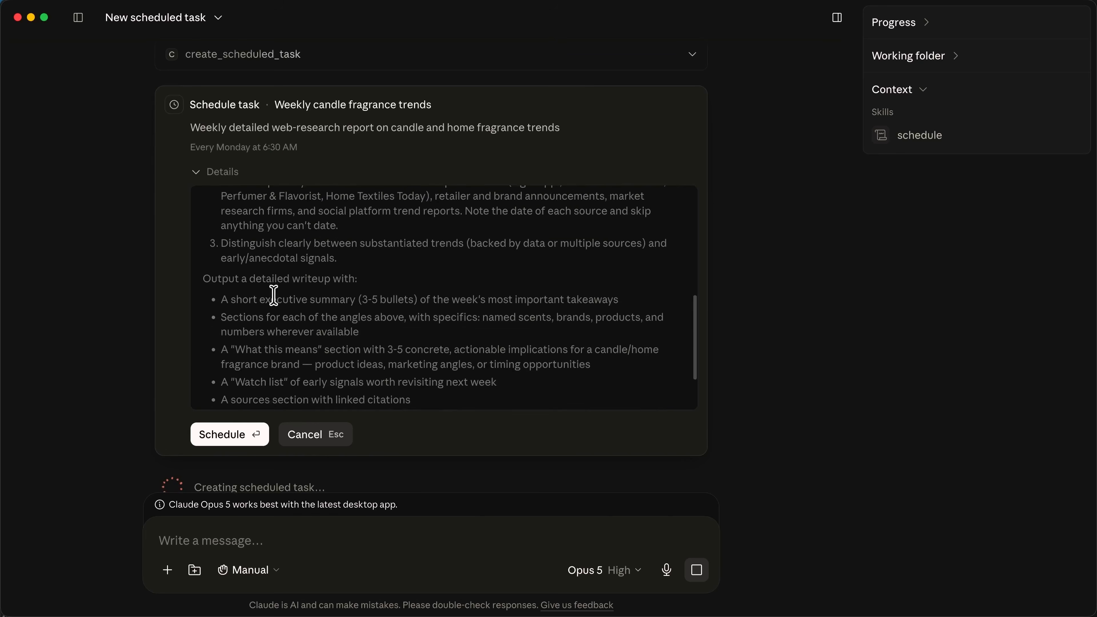
scroll(274, 295, "down", 5)
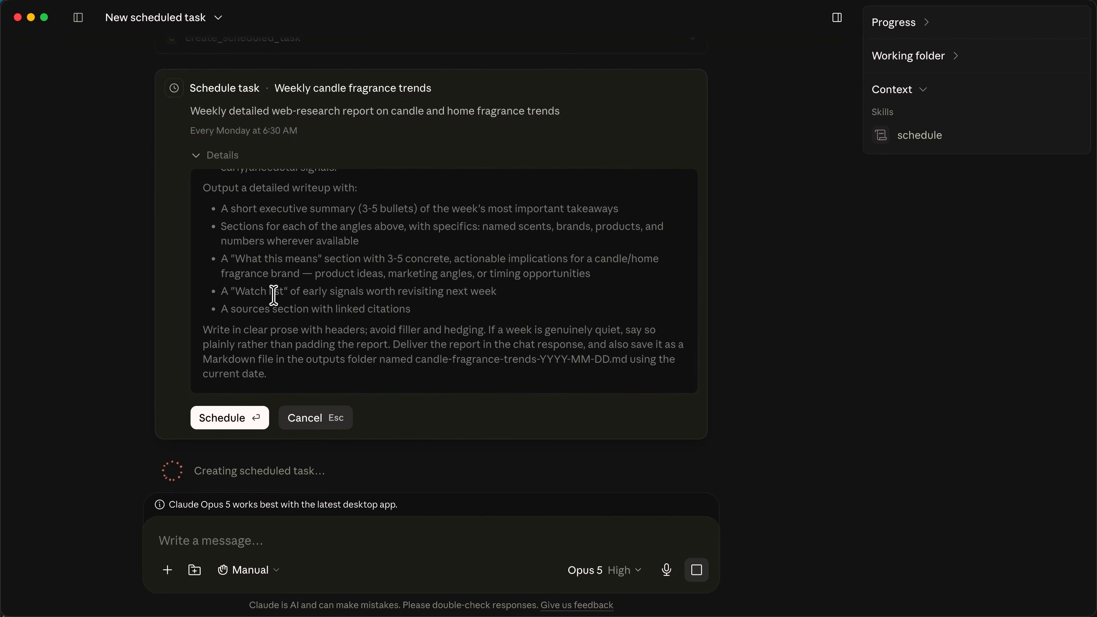
left_click(232, 417)
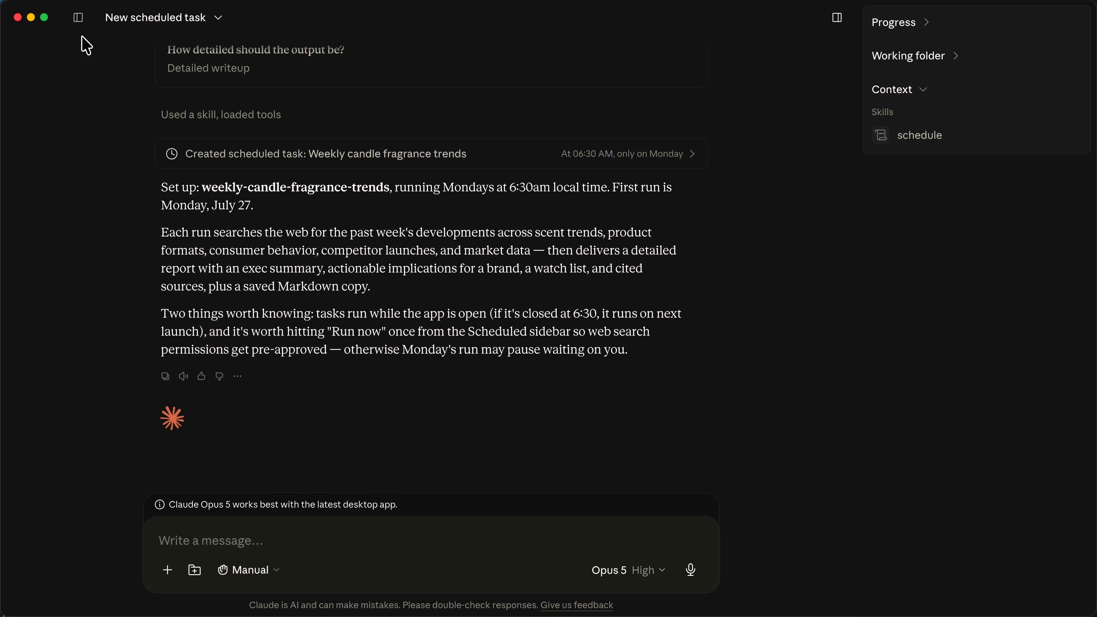
- Open the weekly candle fragrance trends task from the scheduled tasks page, run it now and view today's run
mouse_move(79, 23)
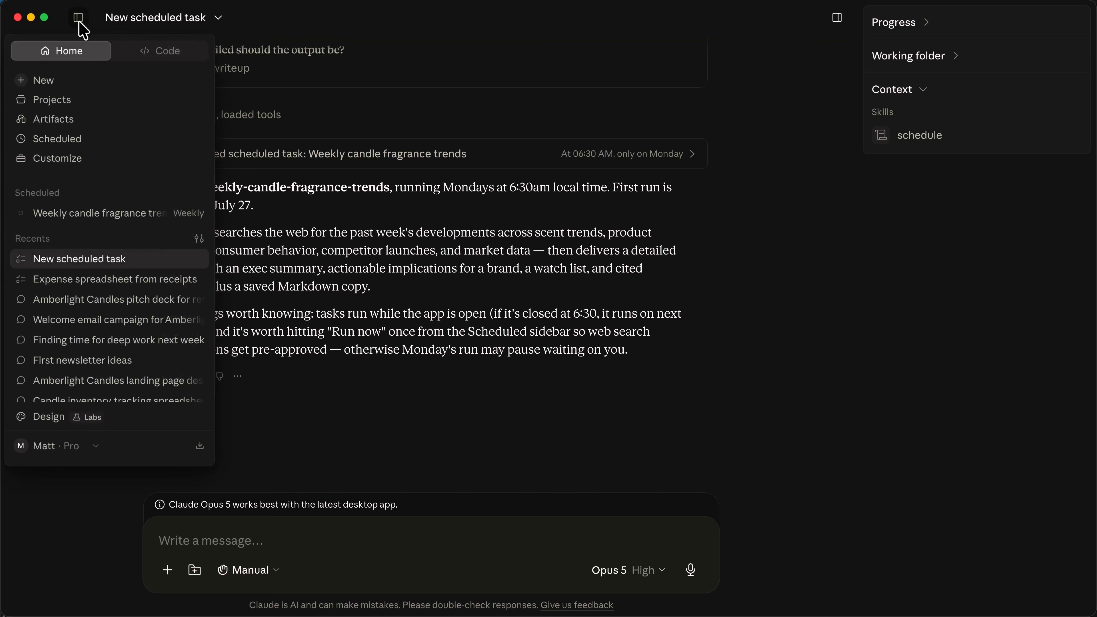
left_click(53, 145)
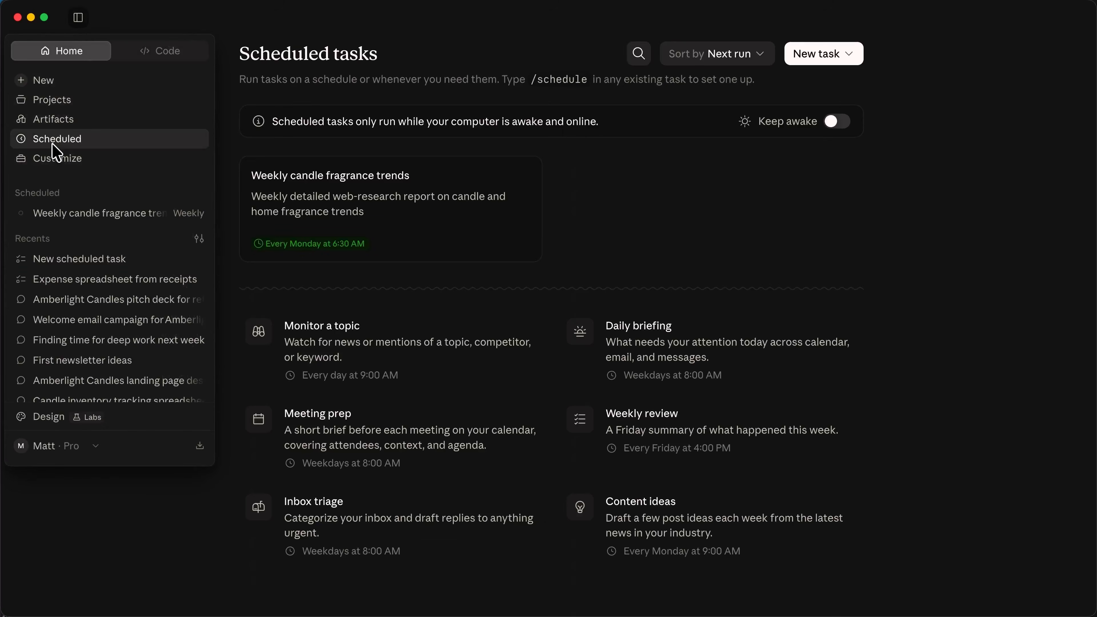
left_click(325, 220)
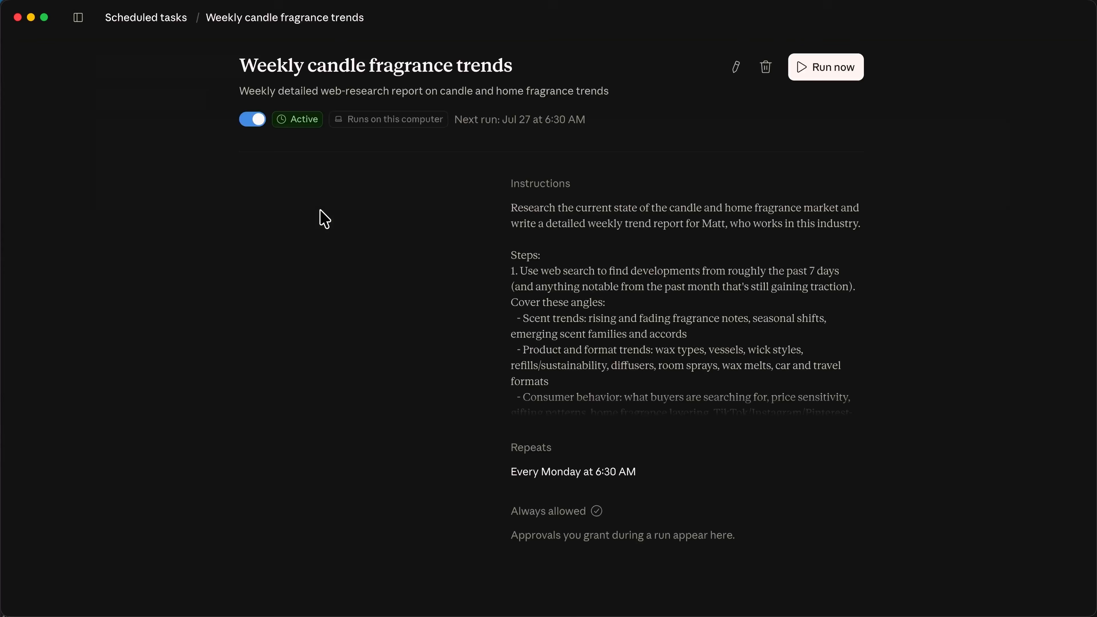
left_click(832, 69)
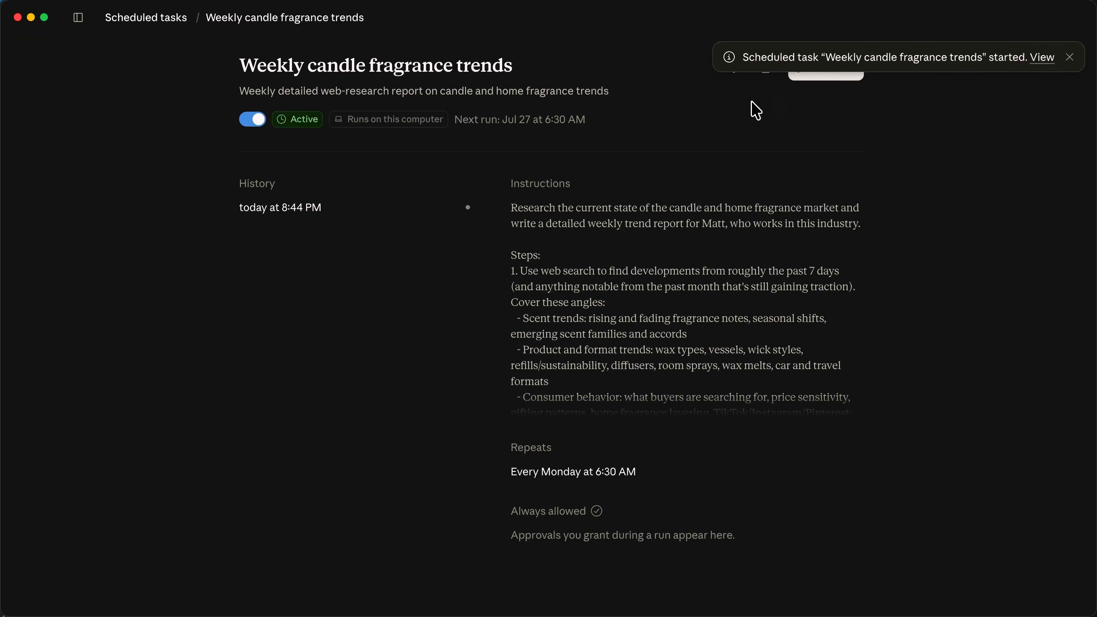
left_click(357, 216)
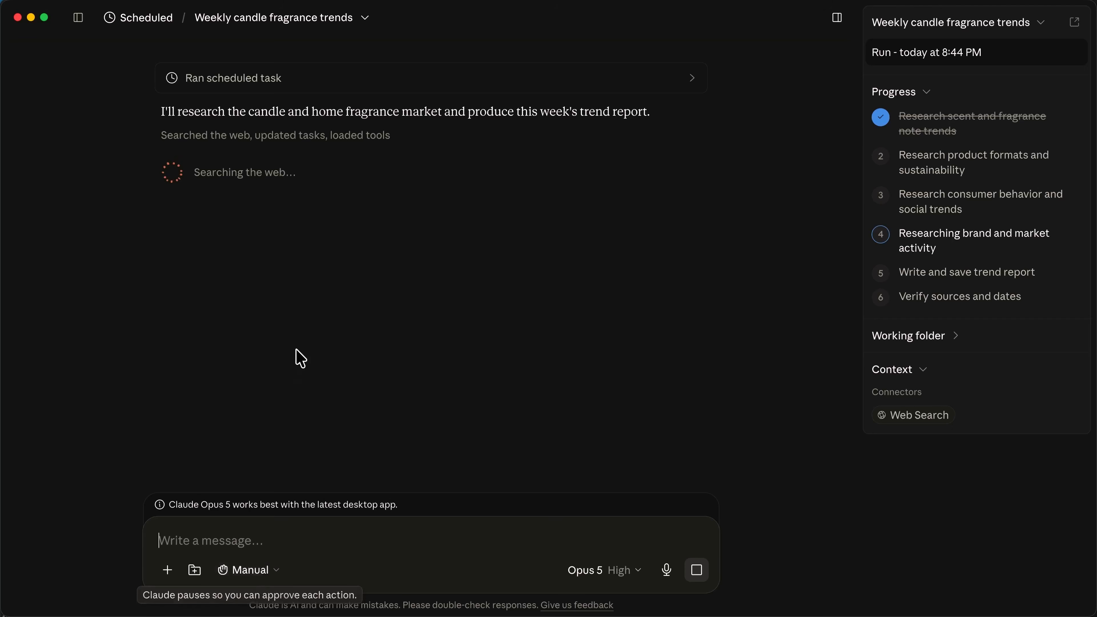
- Return to the scheduled task, change its approval mode to Automatically approve and save the edit
left_click(158, 20)
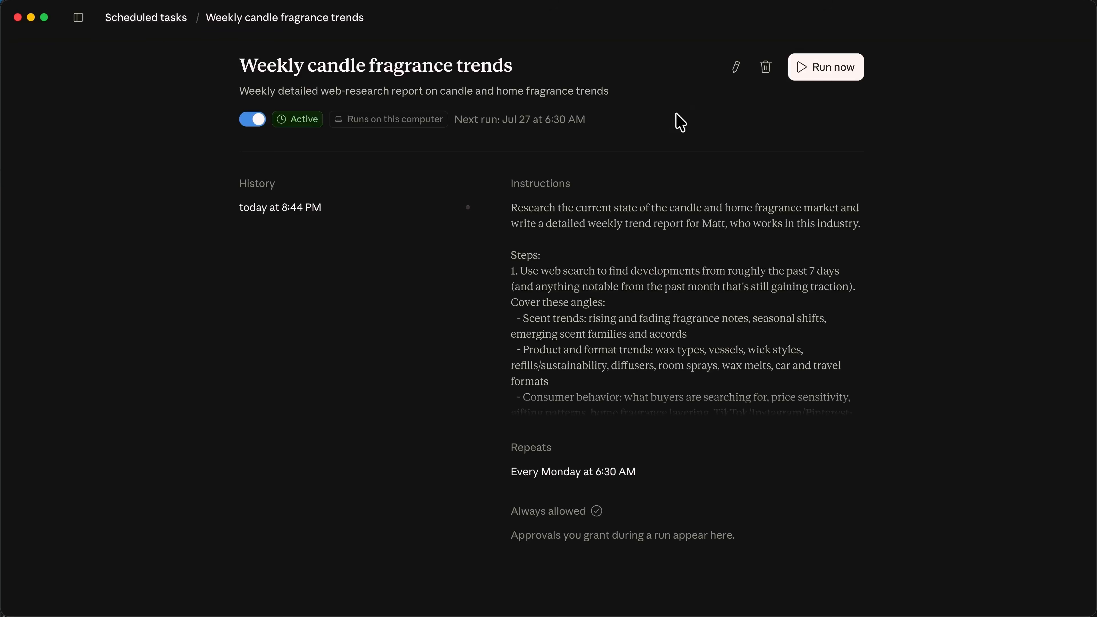
left_click(737, 68)
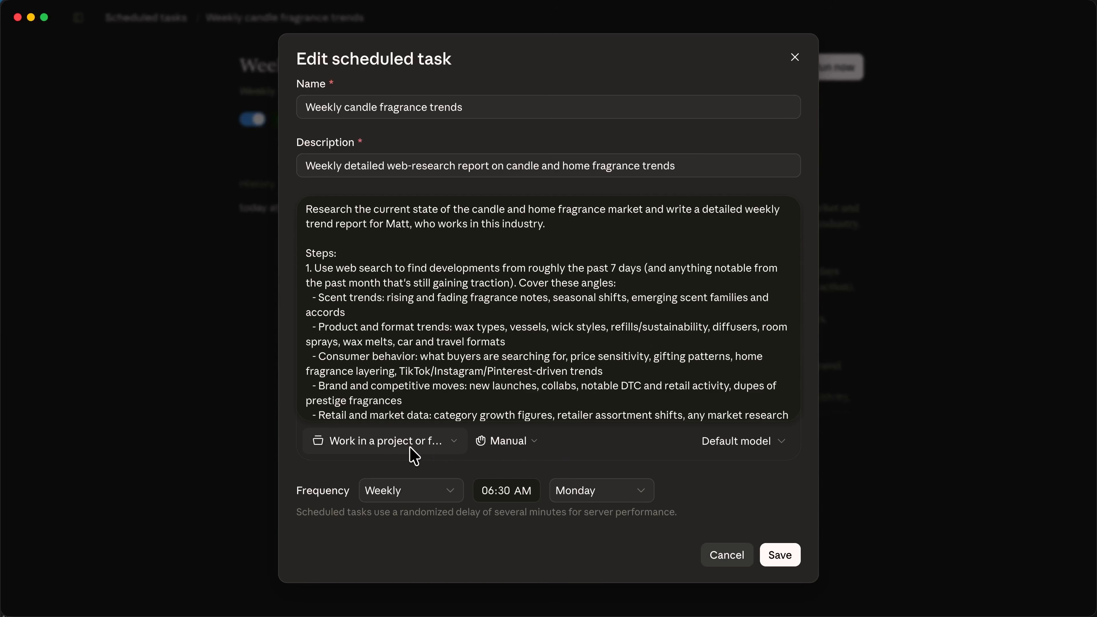
left_click(510, 445)
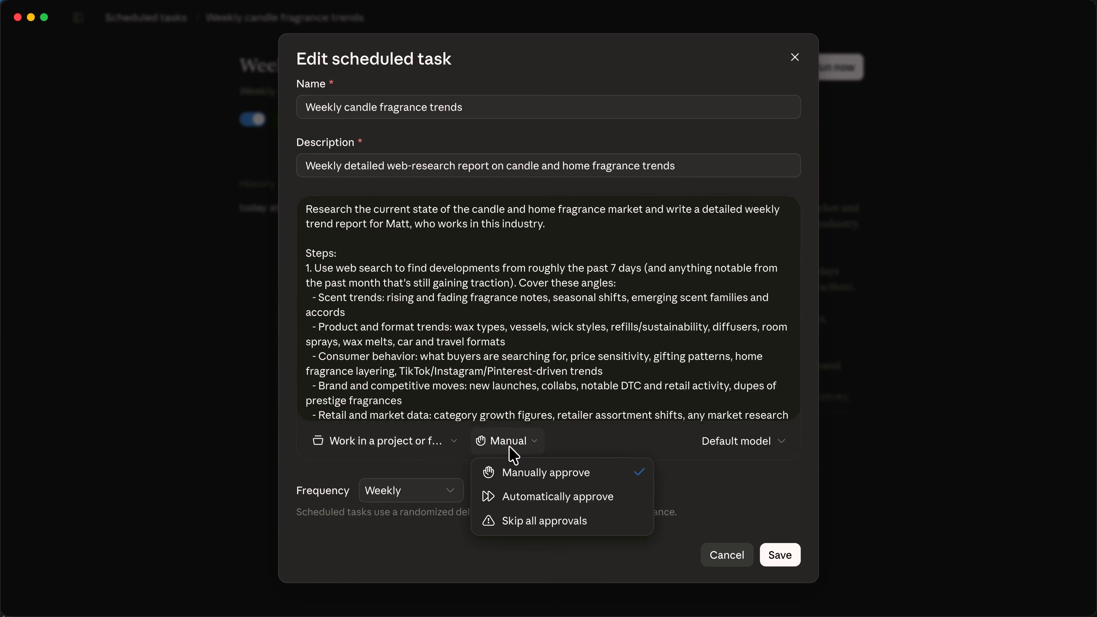
left_click(558, 496)
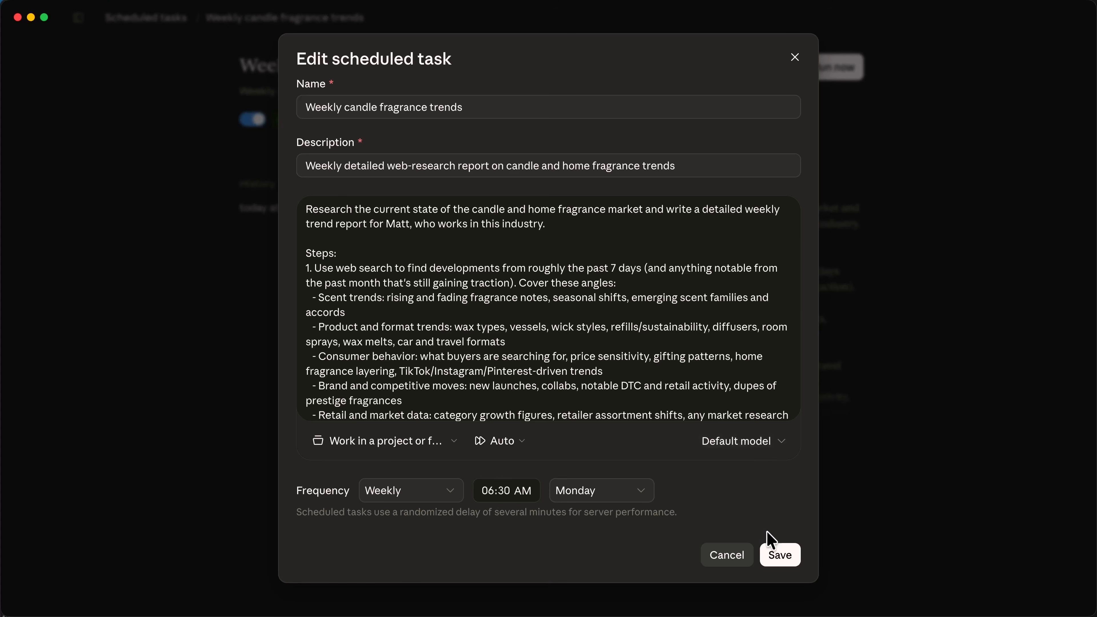
left_click(778, 558)
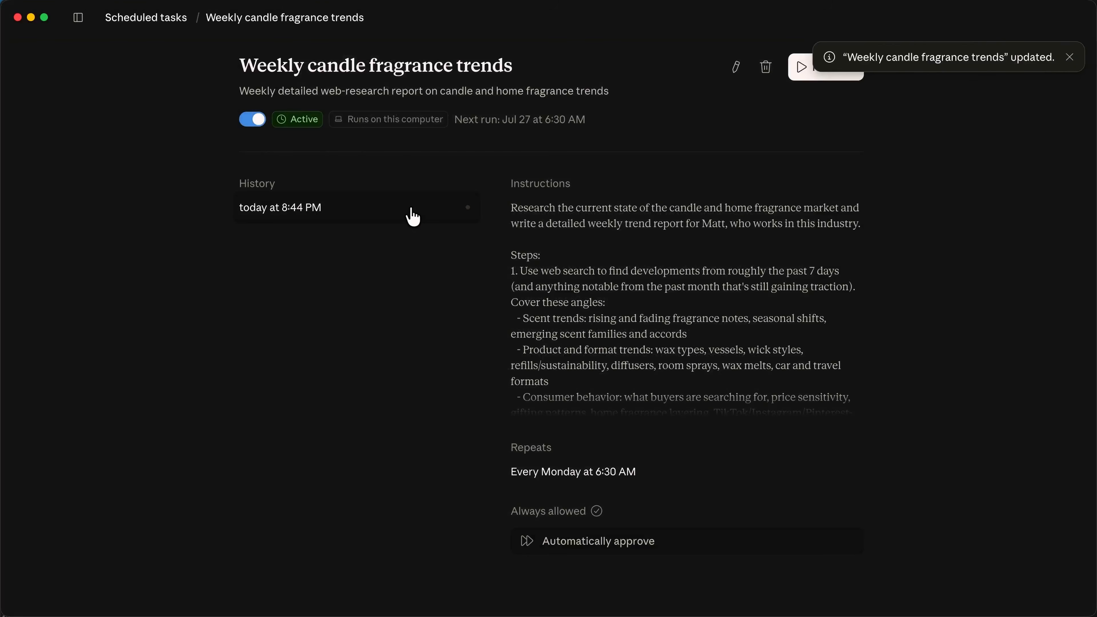
- Open today's run of the task, expand the generated trend report to full view and read through it
left_click(413, 215)
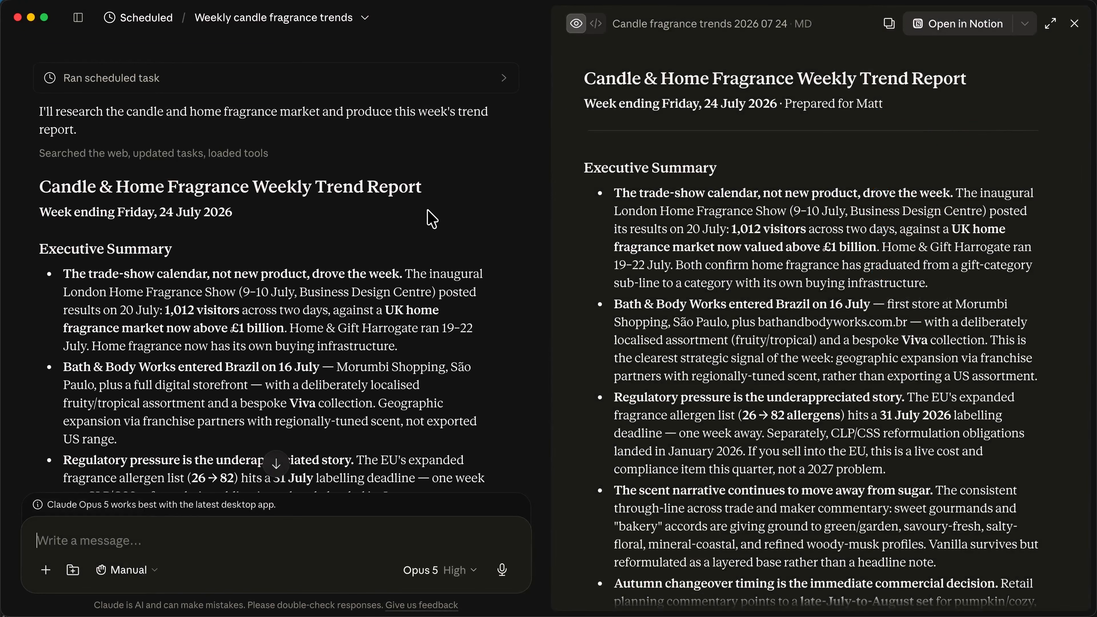
left_click(1050, 24)
scroll(839, 291, "down", 5)
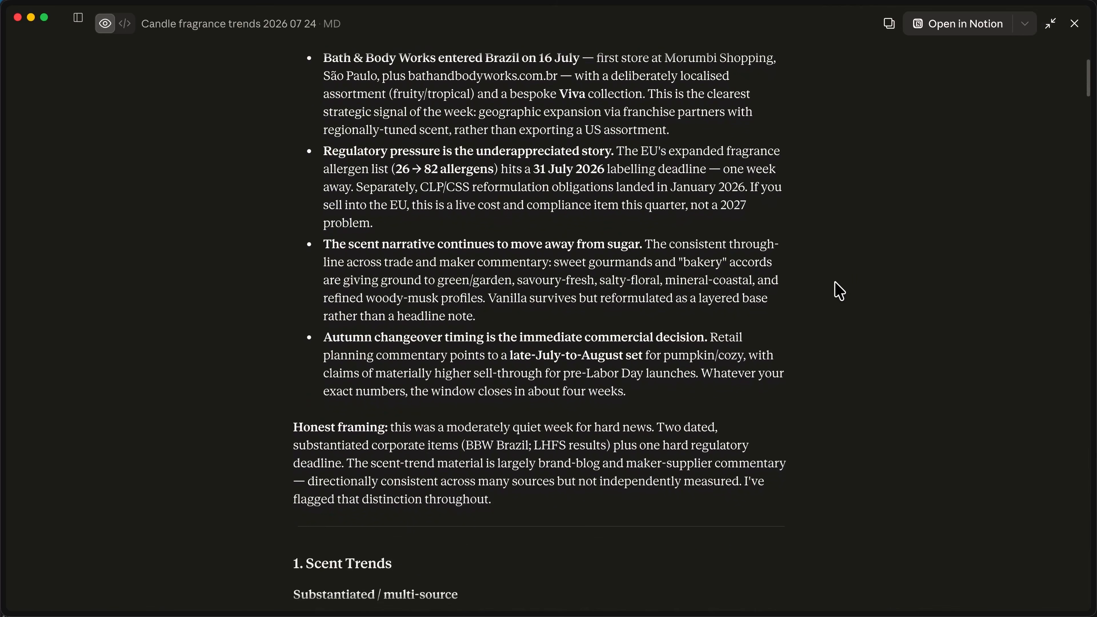
scroll(839, 291, "down", 3)
scroll(840, 291, "down", 3)
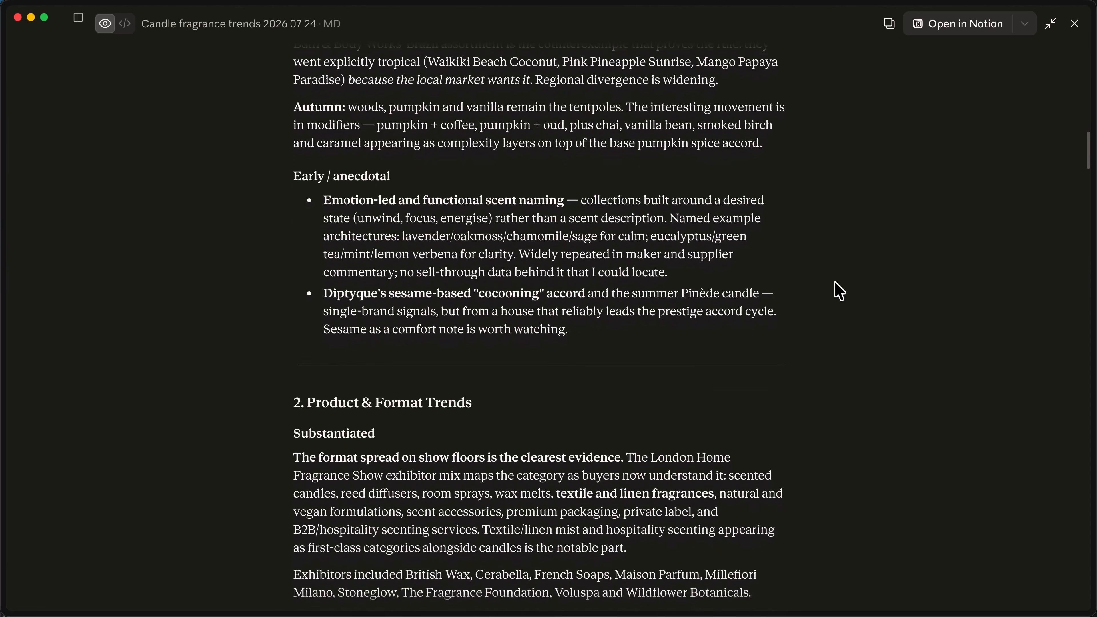
scroll(840, 290, "down", 5)
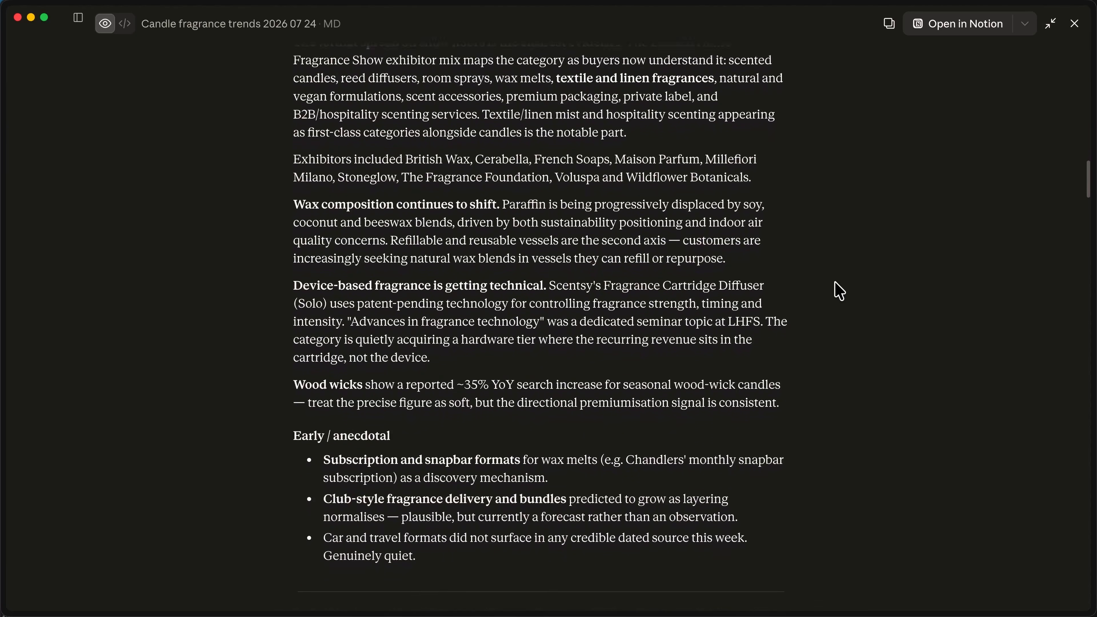
scroll(839, 291, "down", 10)
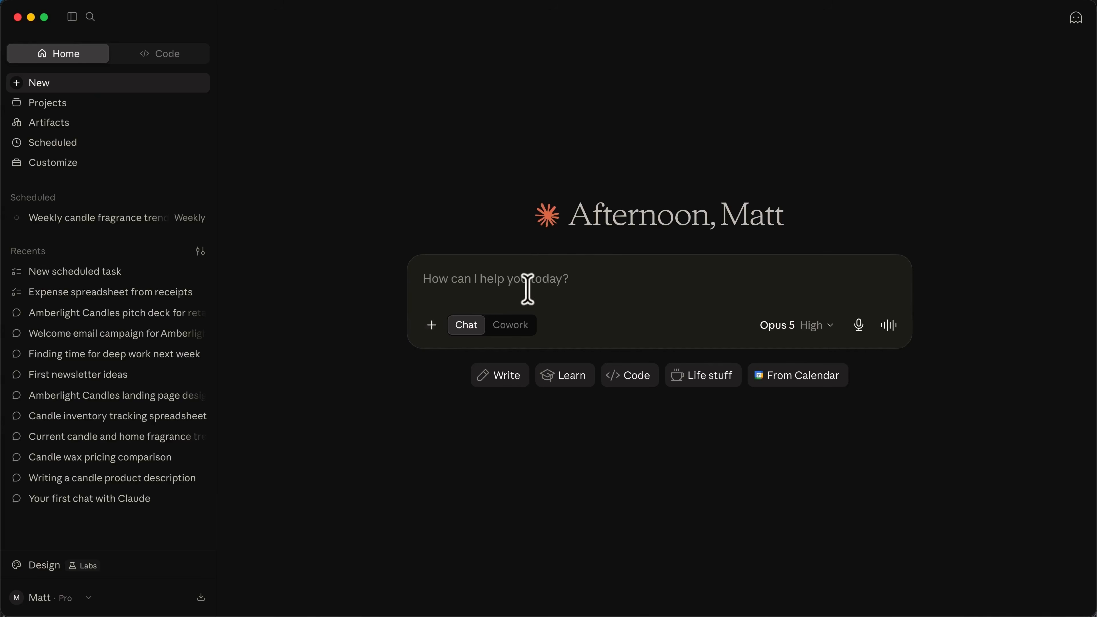
- Ask Claude: "Put together a summary of everything we’ve discussed about Amberlight Candles so that I may hand that information to Claude Design for a website design project."
type("Put togethe")
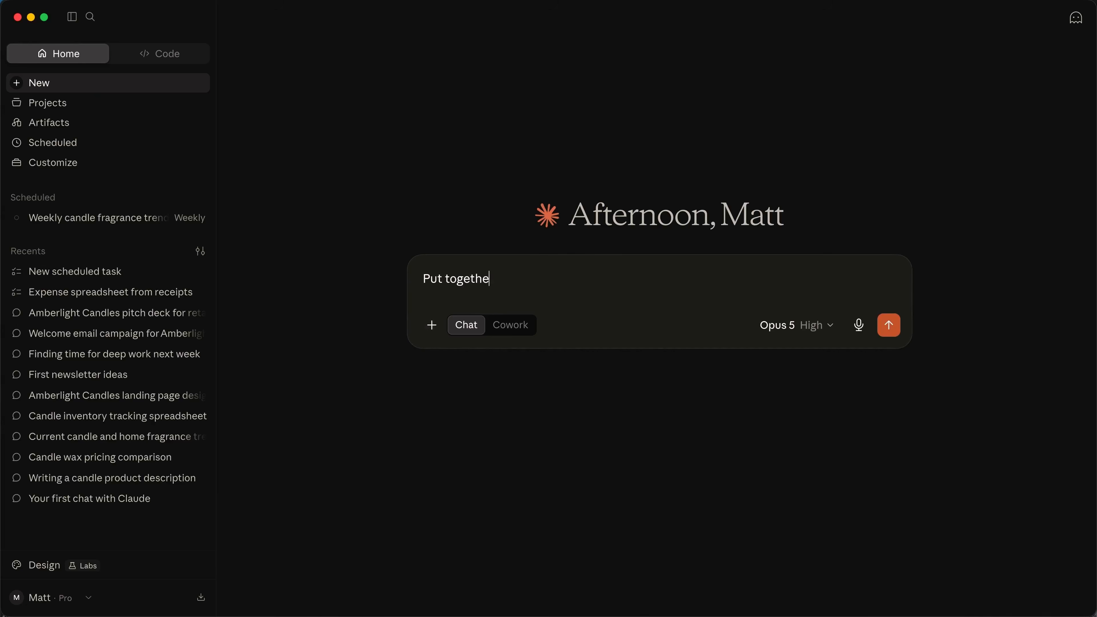
type("r a summary of everything we’ve dis")
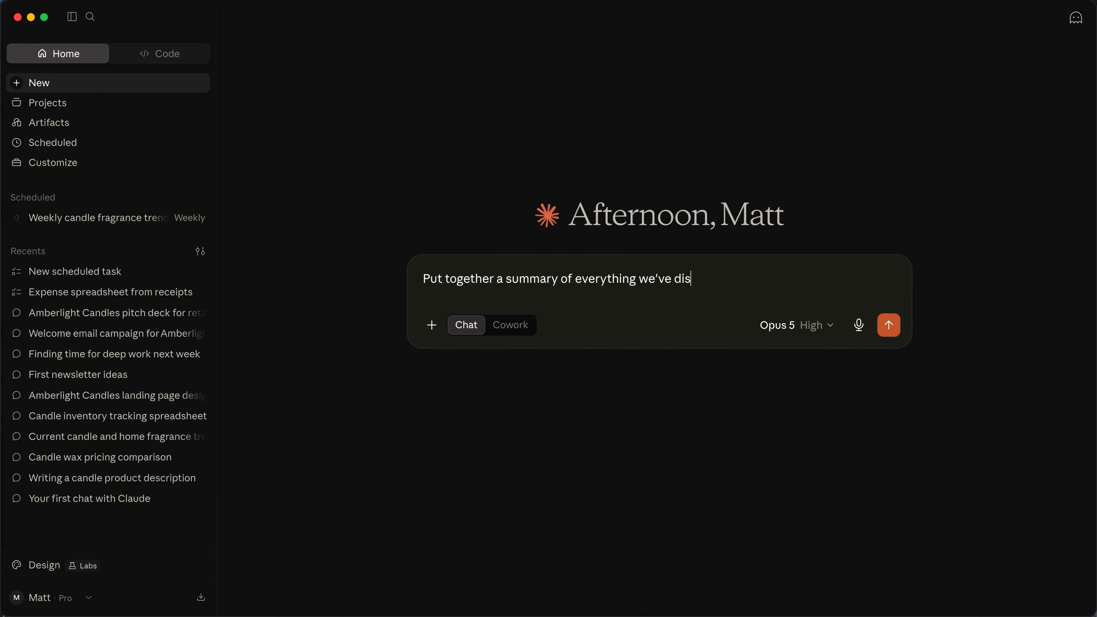
type("cussed about Amberlight Candles so that I may hand tha")
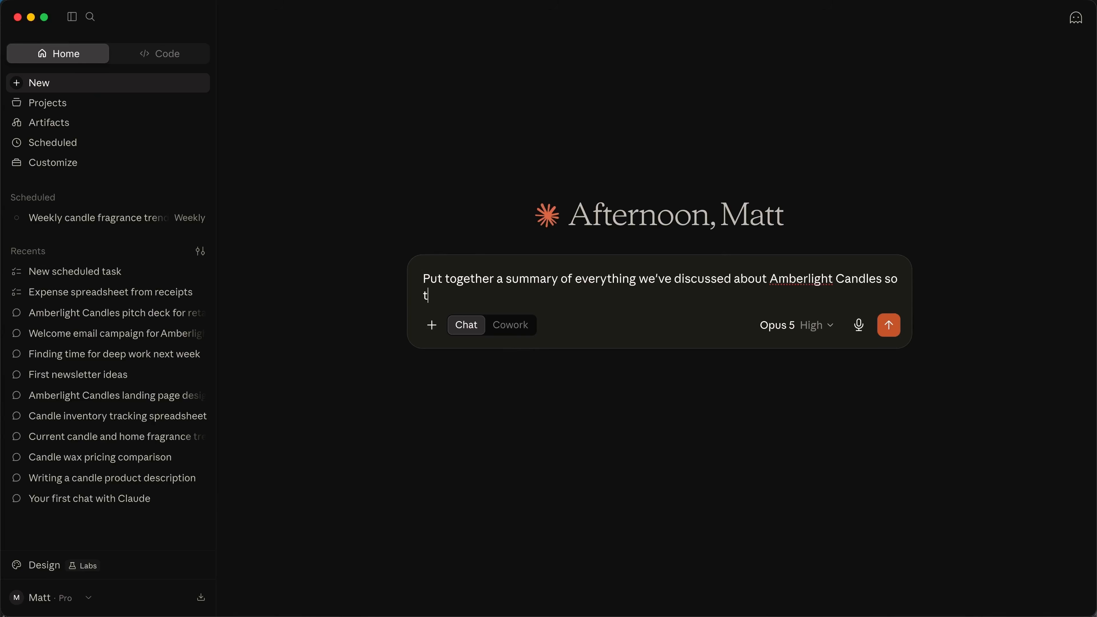
type("t information to C")
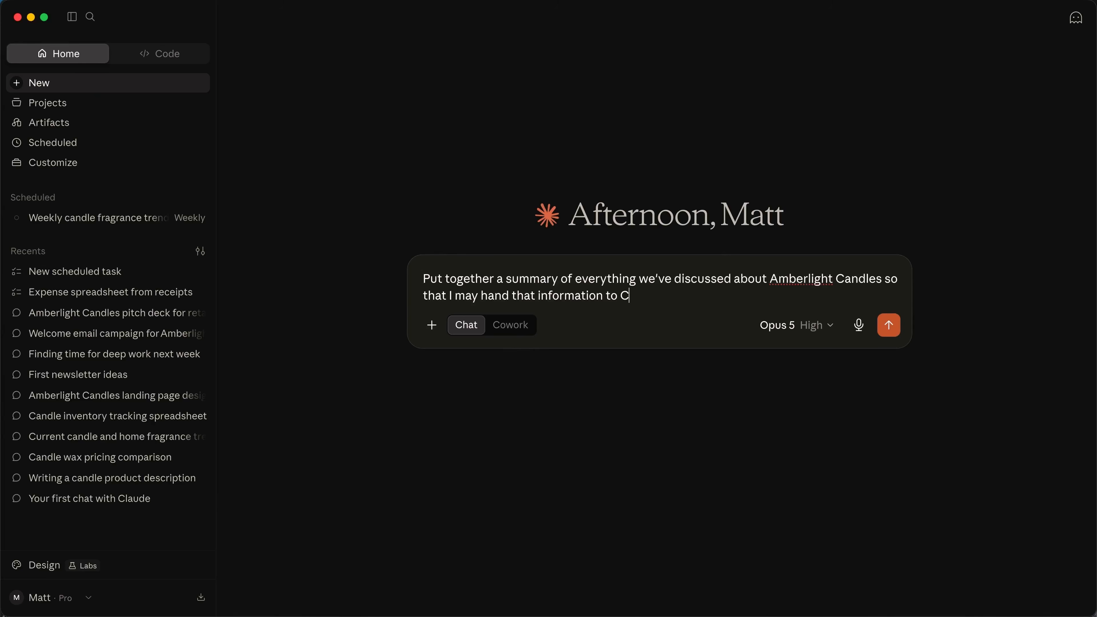
type("laude Design for a website design project.")
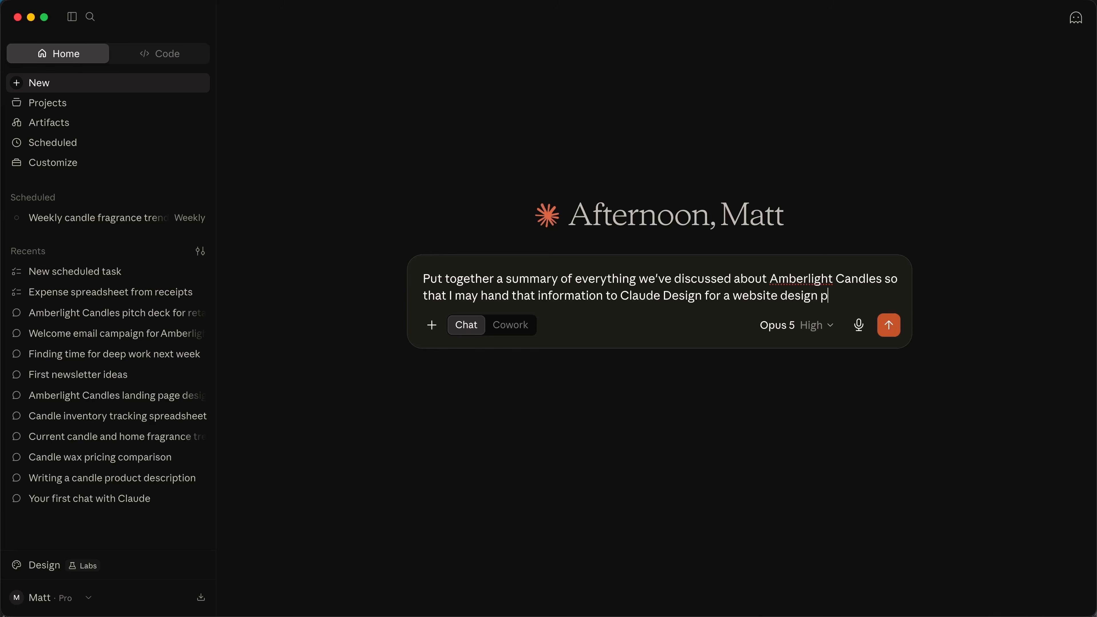
key("Return")
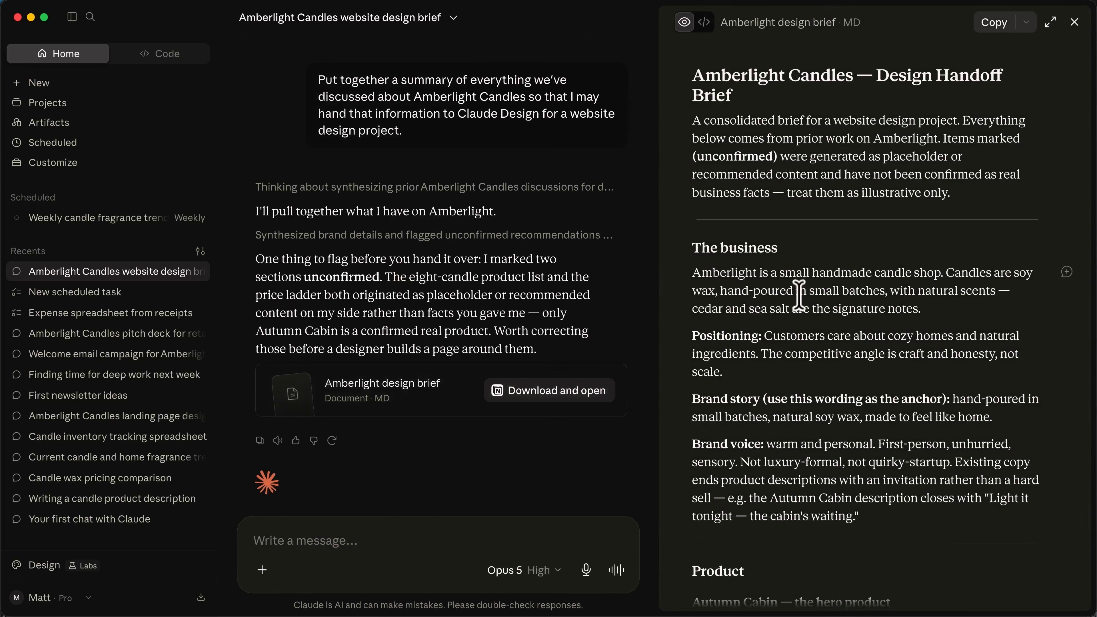
- Read through the generated Amberlight design brief and copy its contents
scroll(800, 295, "down", 10)
scroll(799, 295, "down", 10)
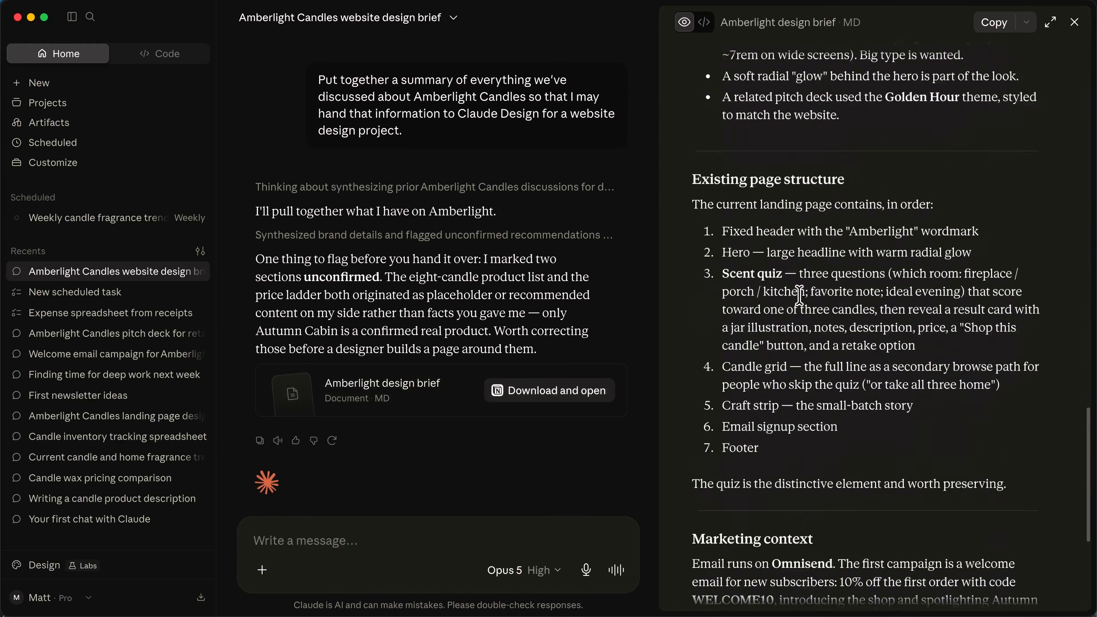
left_click(992, 24)
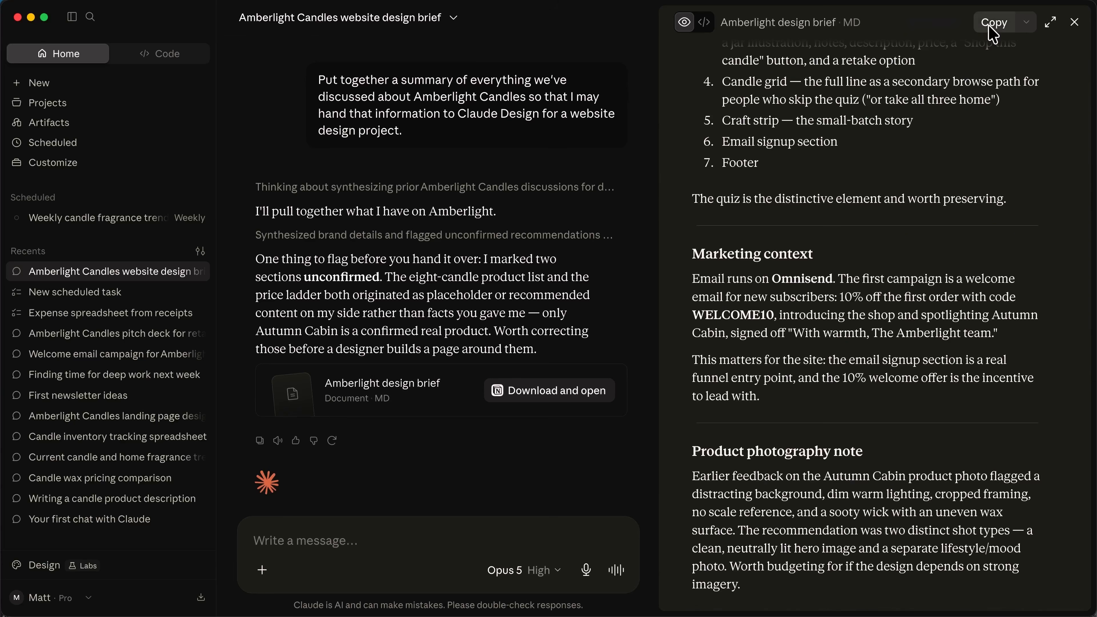
- Switch to Claude Design, enter a prompt for a warm cozy Amberlight Candles website with home, shop and about pages, and paste in the copied brief
left_click(162, 570)
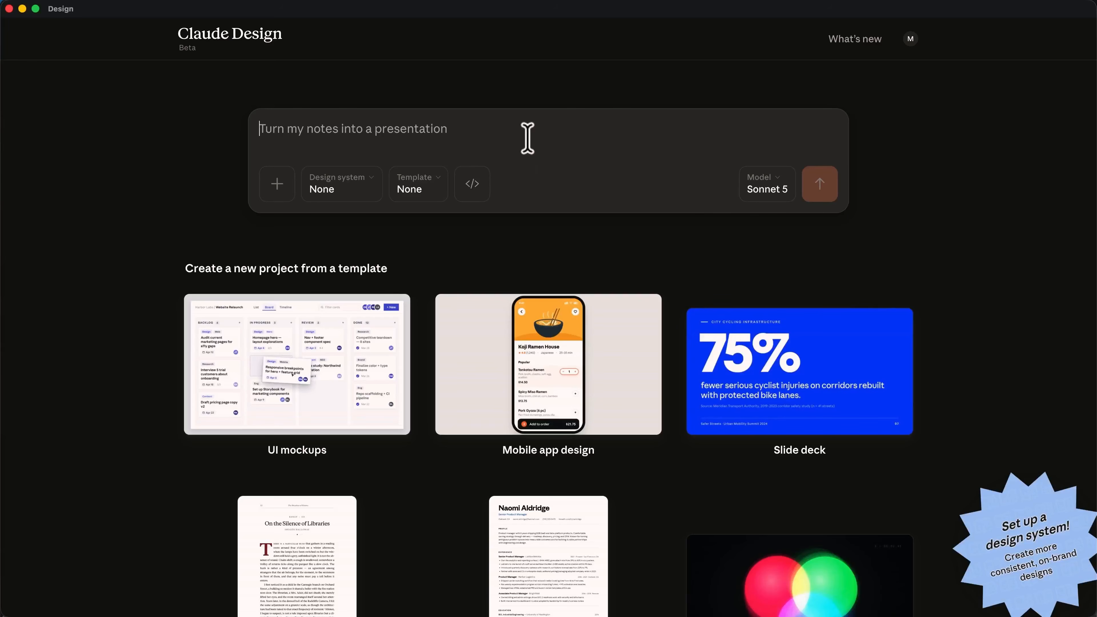
key("super+v")
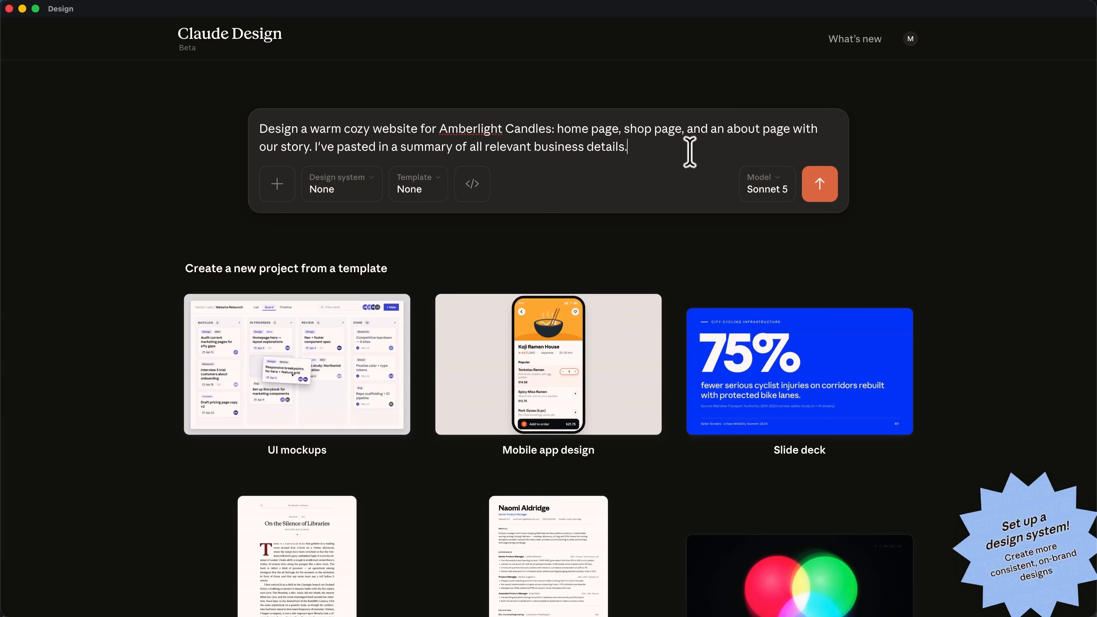
key("super+v")
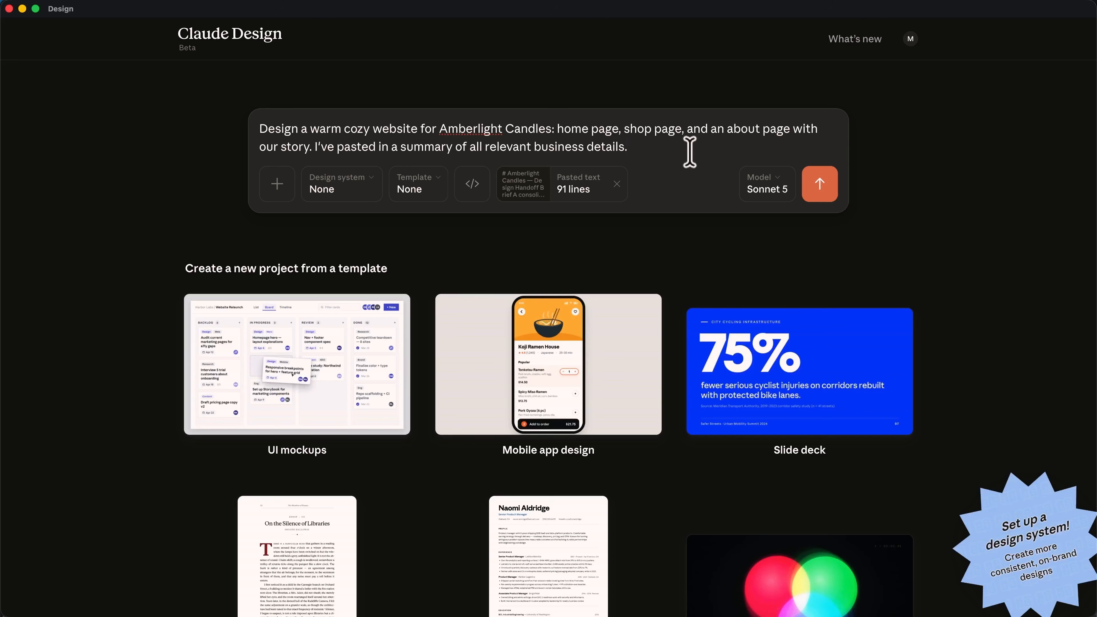
- Set the design project's model to Opus 5 and its effort level to High
left_click(762, 187)
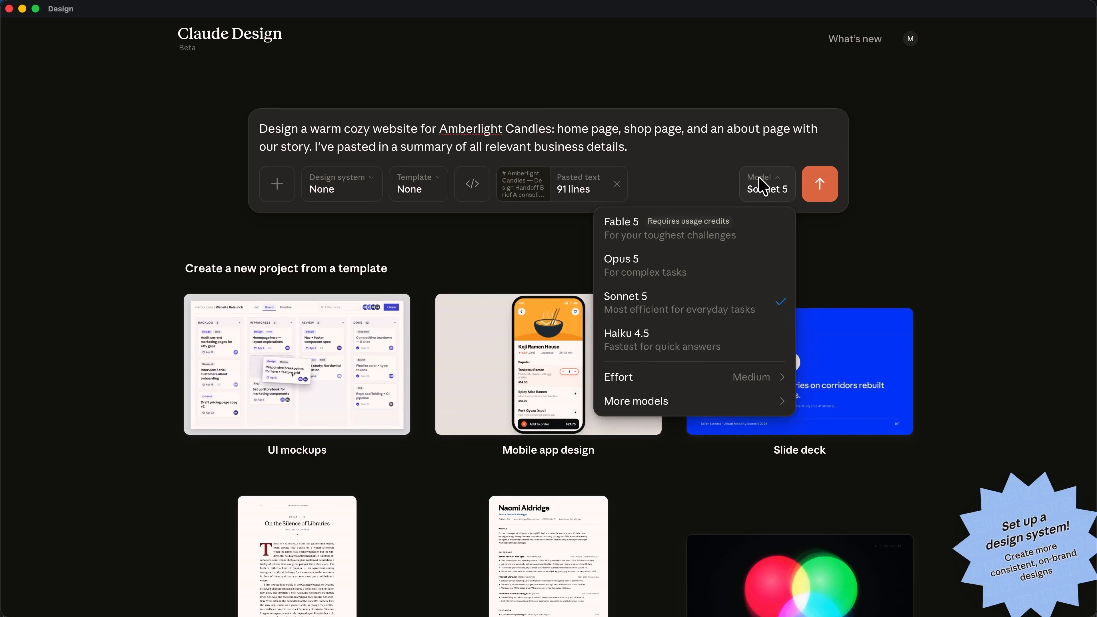
left_click(686, 275)
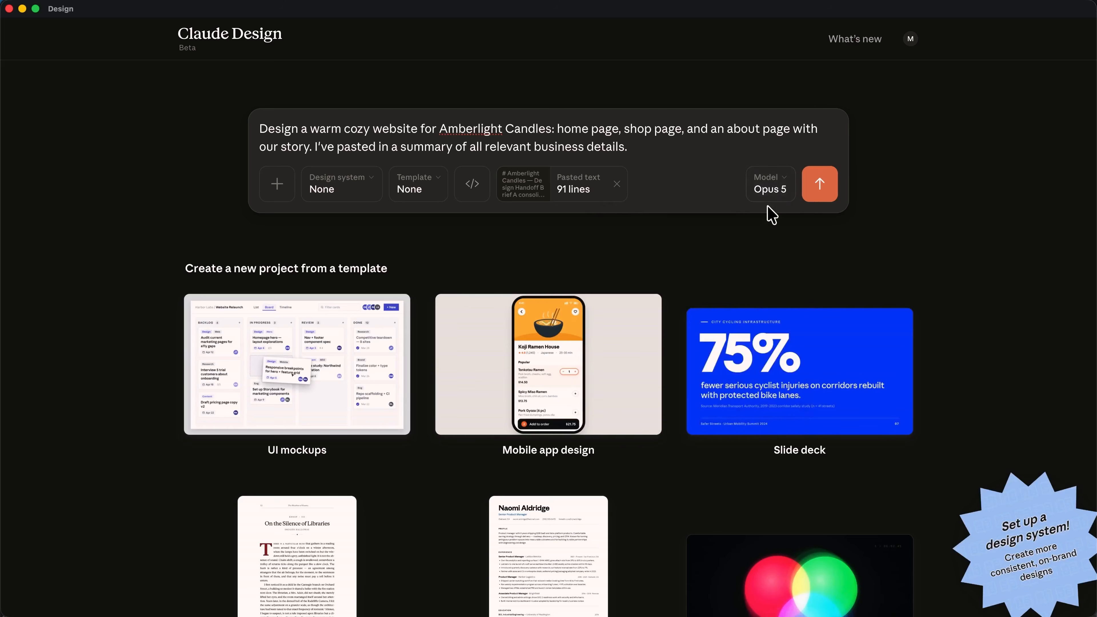
left_click(774, 185)
mouse_move(762, 382)
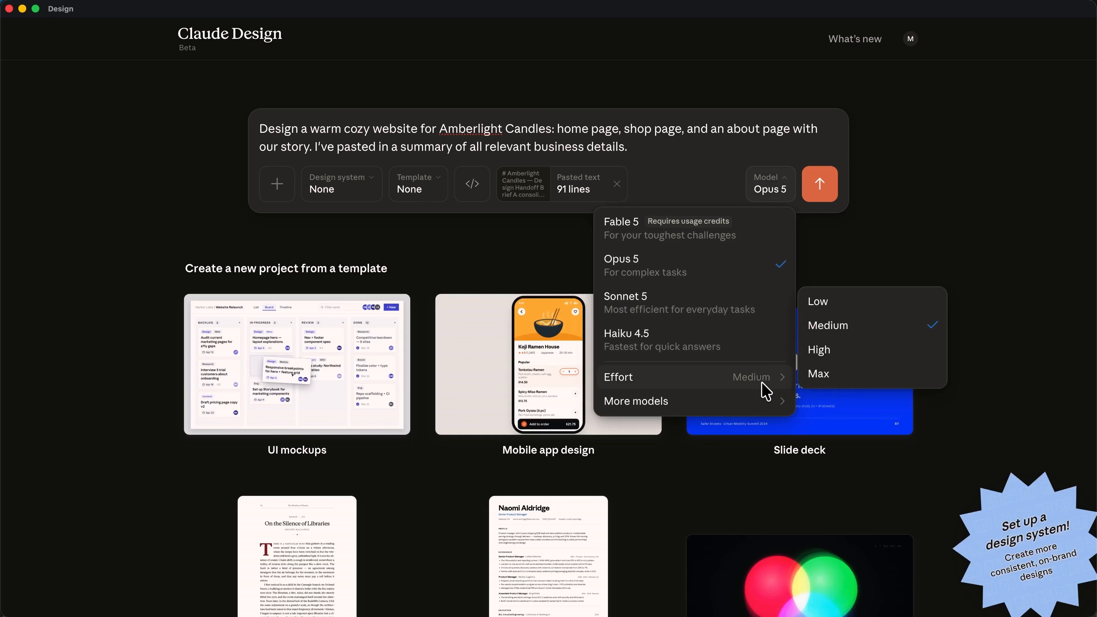
left_click(817, 350)
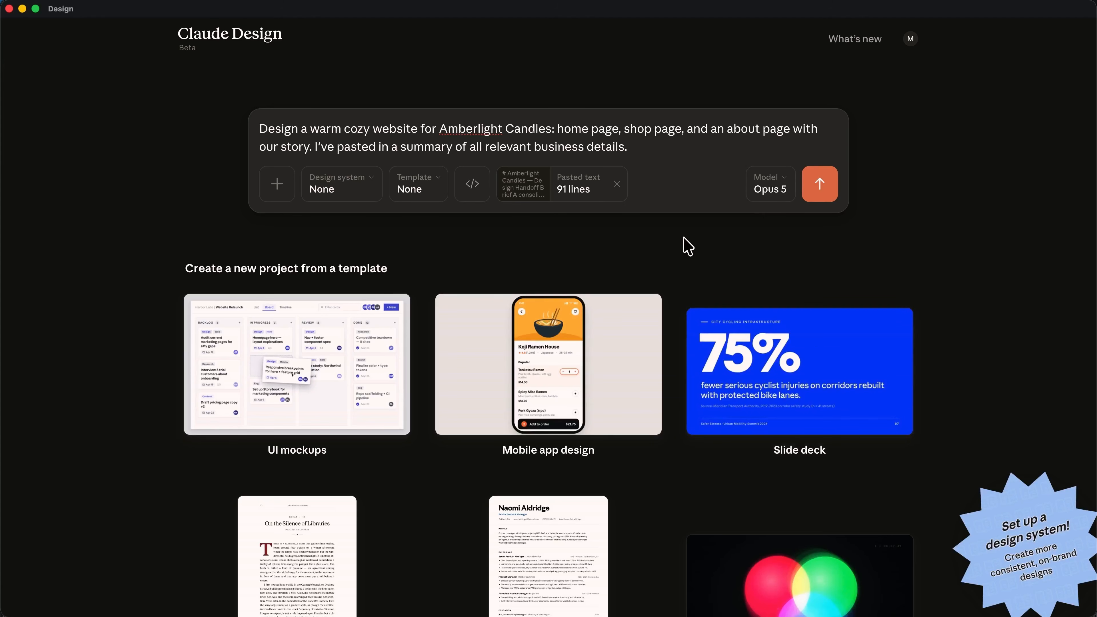
- Choose the UI mockups template for the Amberlight Candles website project and submit the design request
left_click(434, 187)
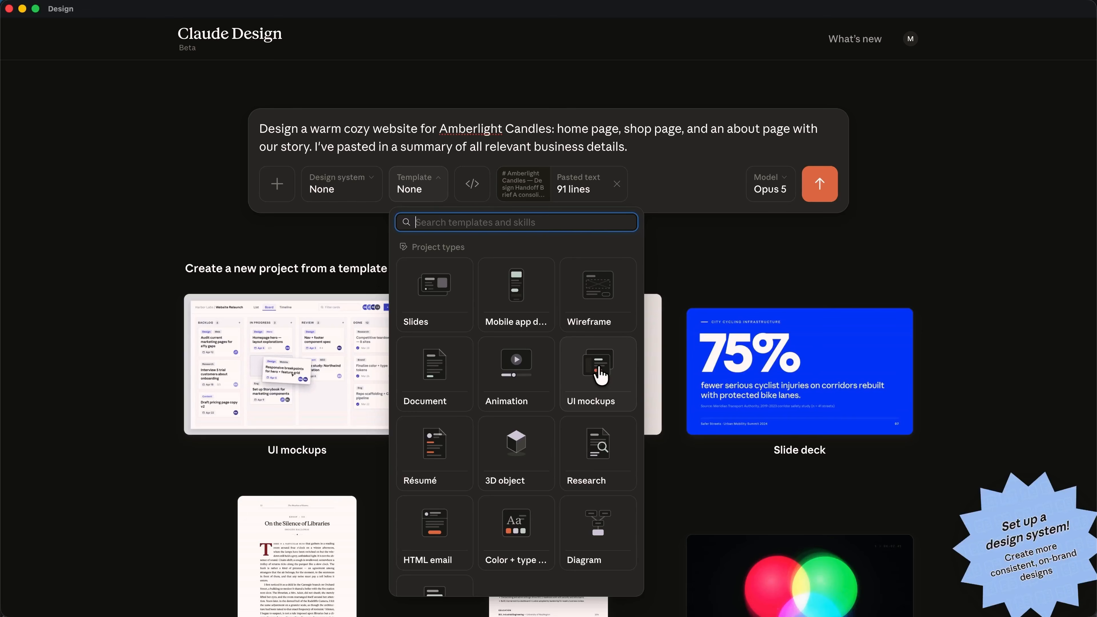
left_click(600, 376)
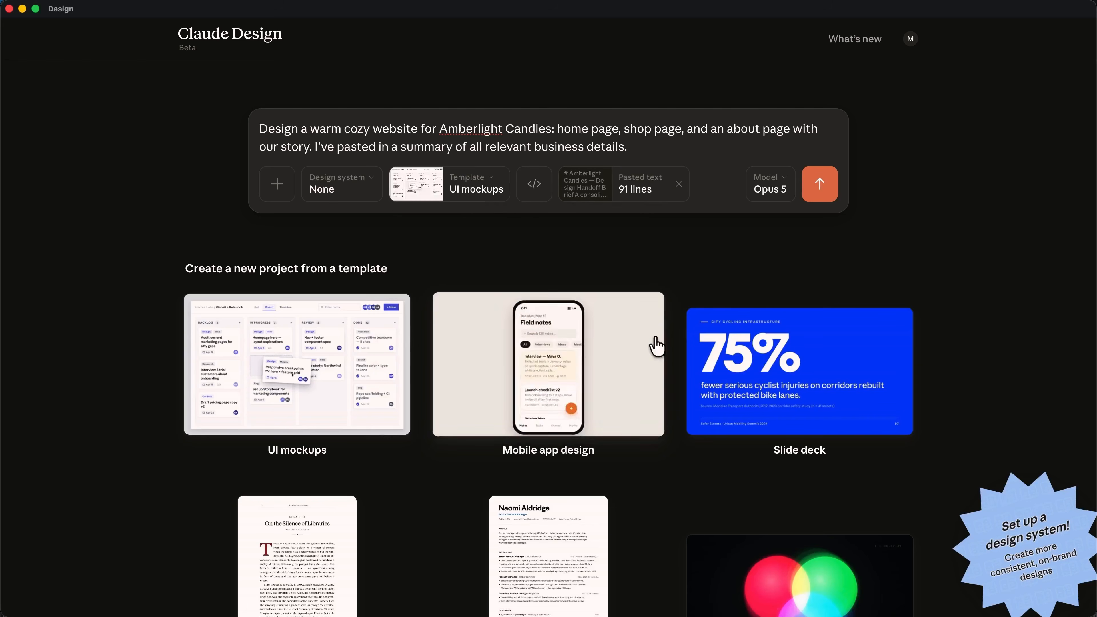
left_click(828, 196)
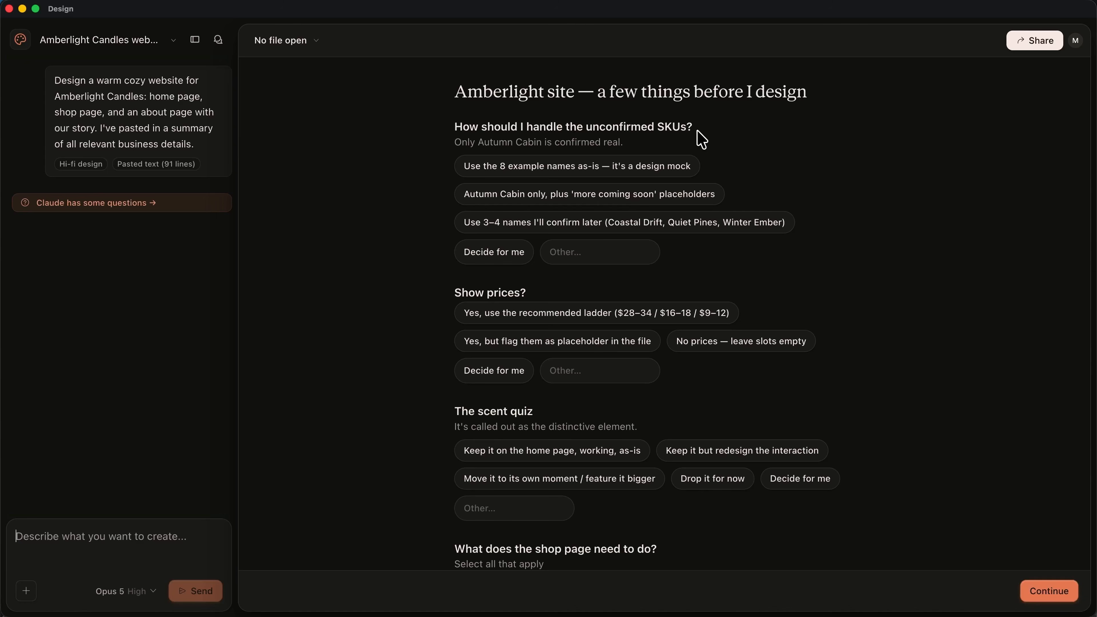
- Answer the design questions with the 8 example names, the recommended price ladder, Decide for me on the quiz, and a filterable candle grid
left_click(668, 167)
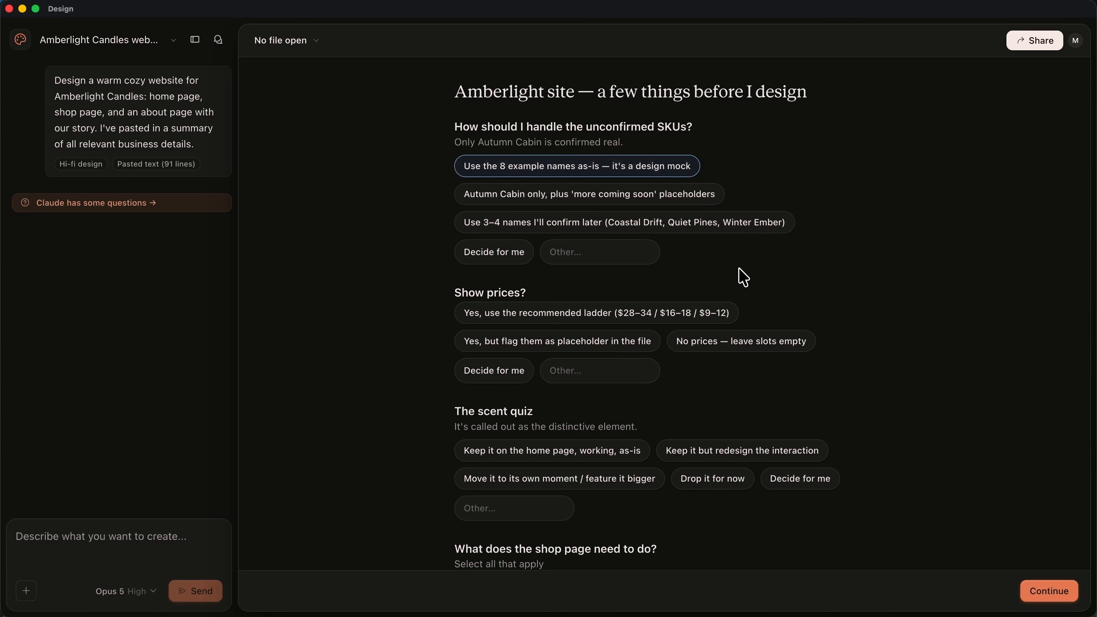
left_click(687, 319)
scroll(713, 389, "down", 5)
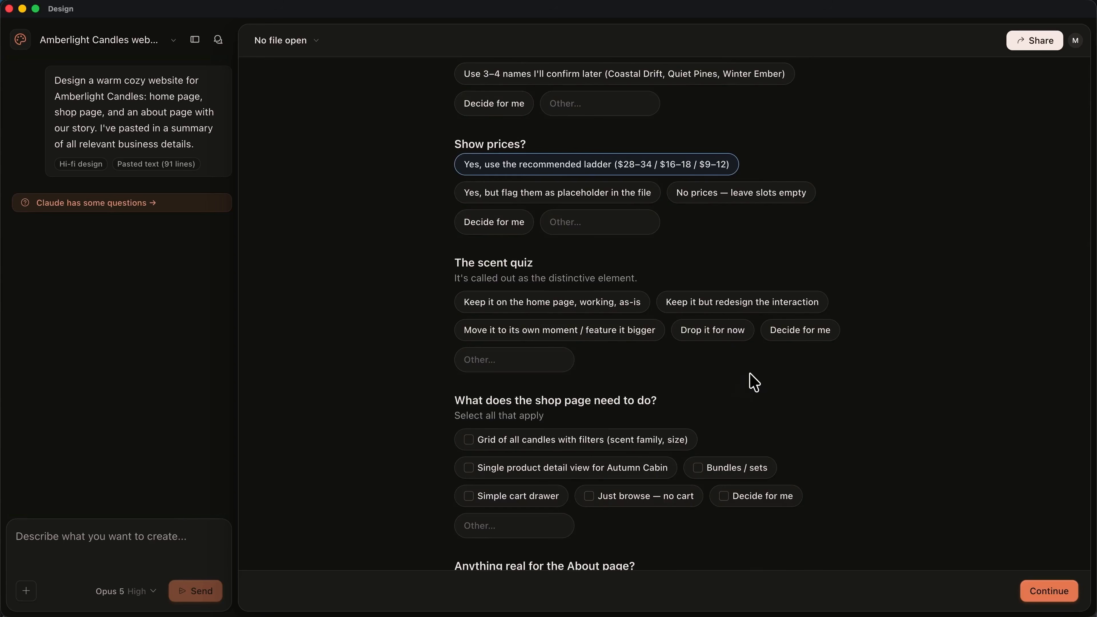
left_click(789, 336)
scroll(790, 337, "down", 6)
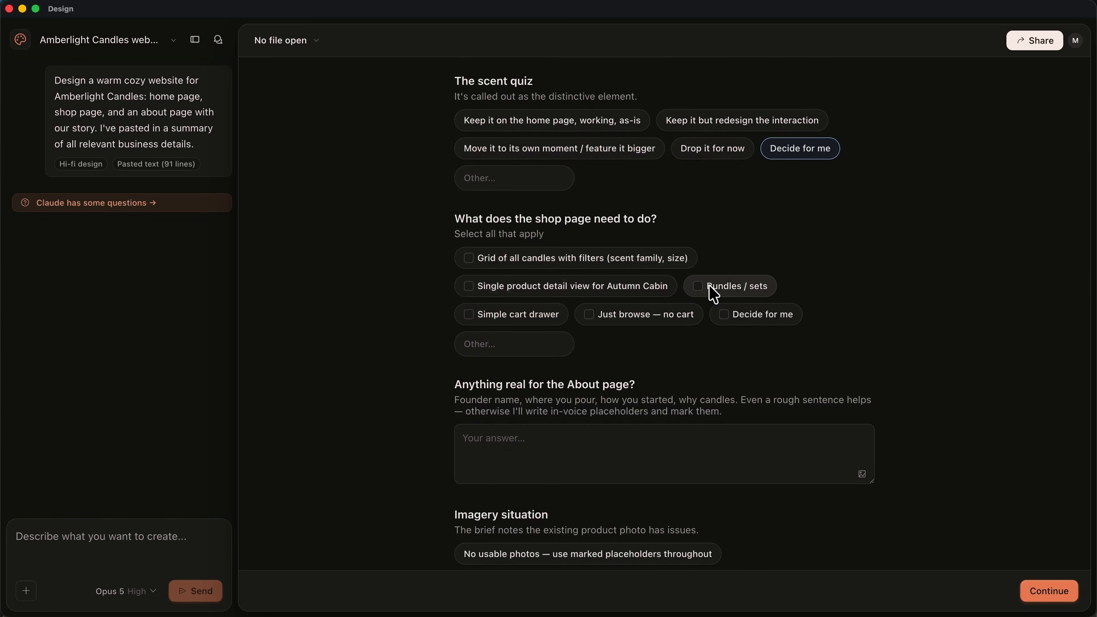
left_click(633, 264)
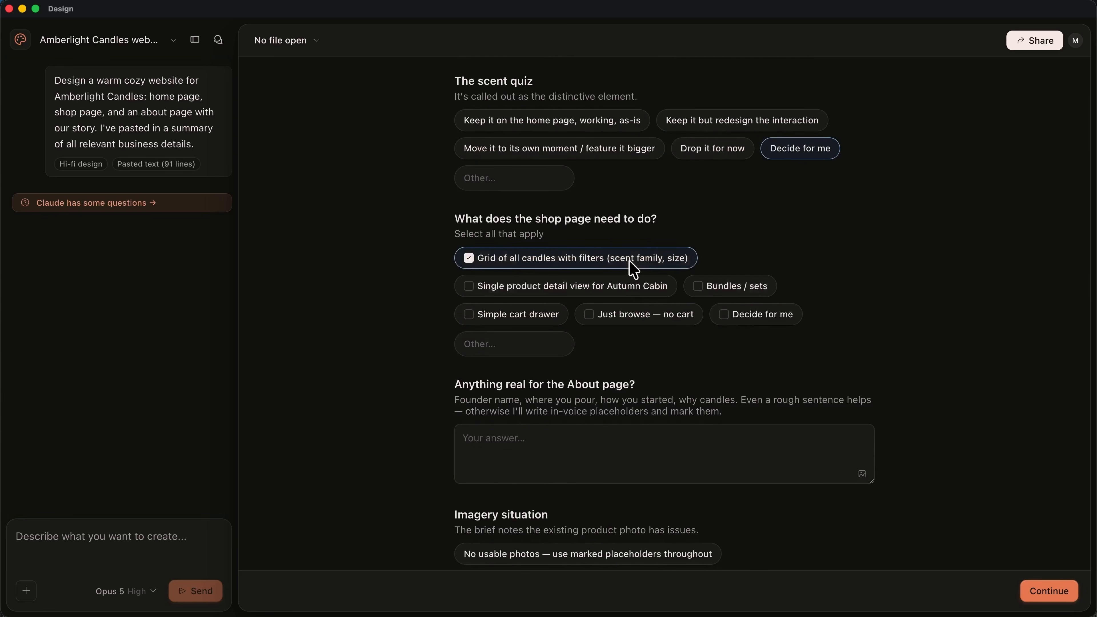
- Answer the About page question with "Info already provided", complete the remaining design questions and submit the answers
scroll(671, 349, "down", 3)
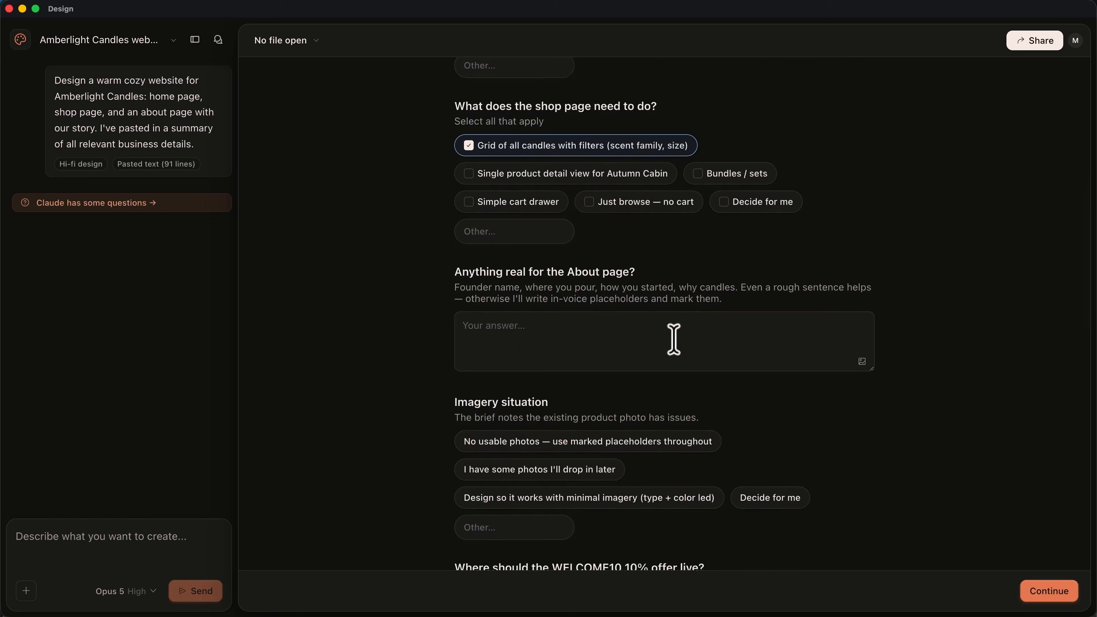
left_click(675, 339)
type("Info already provided")
scroll(675, 339, "down", 7)
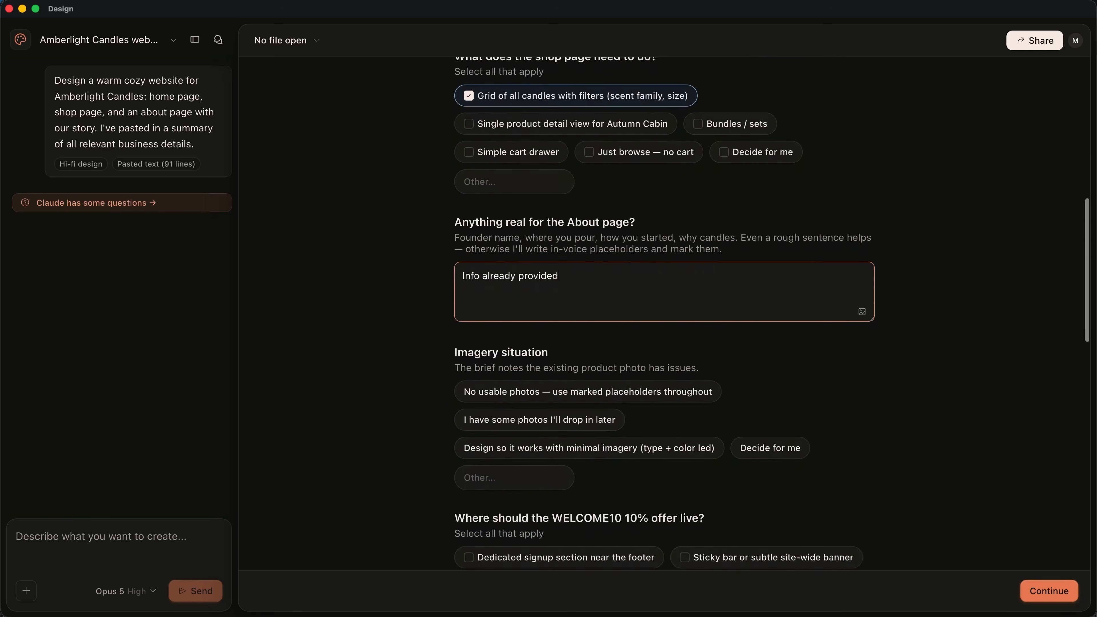
scroll(675, 339, "down", 1)
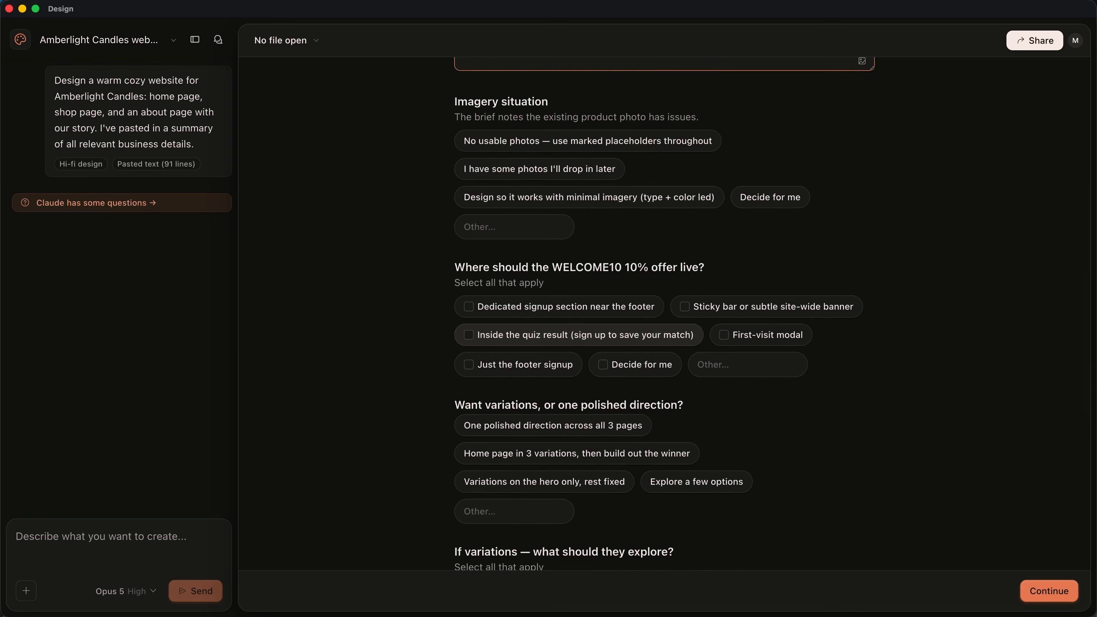
scroll(1016, 556, "down", 12)
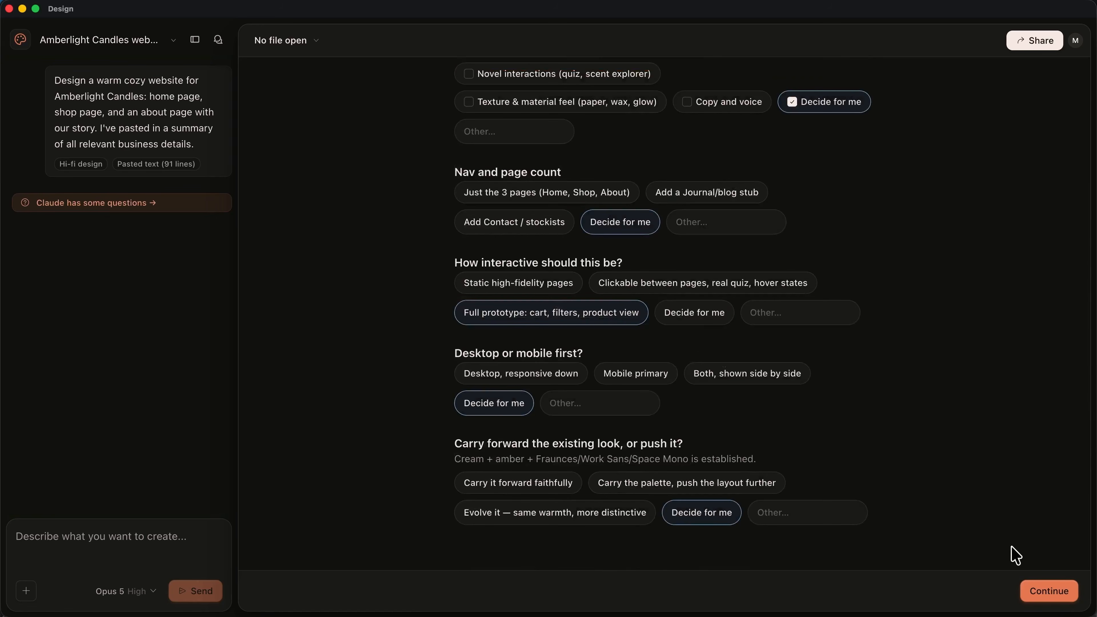
left_click(1042, 588)
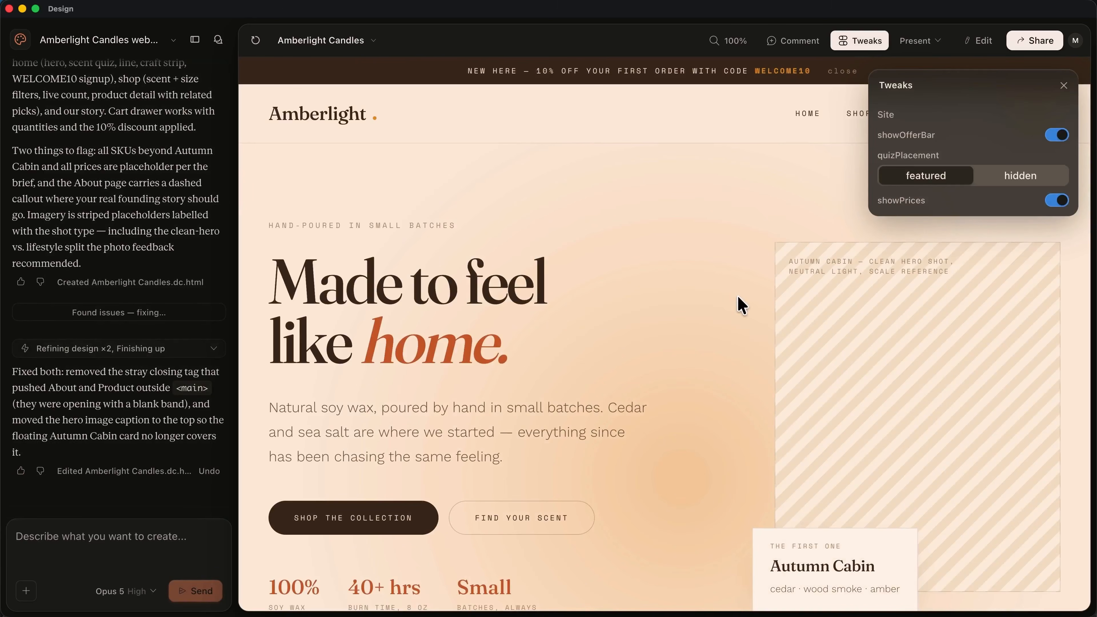
- Test the home page's three-question scent quiz, choosing By the fireplace and Sea salt & linen for the first two answers
scroll(738, 295, "down", 2)
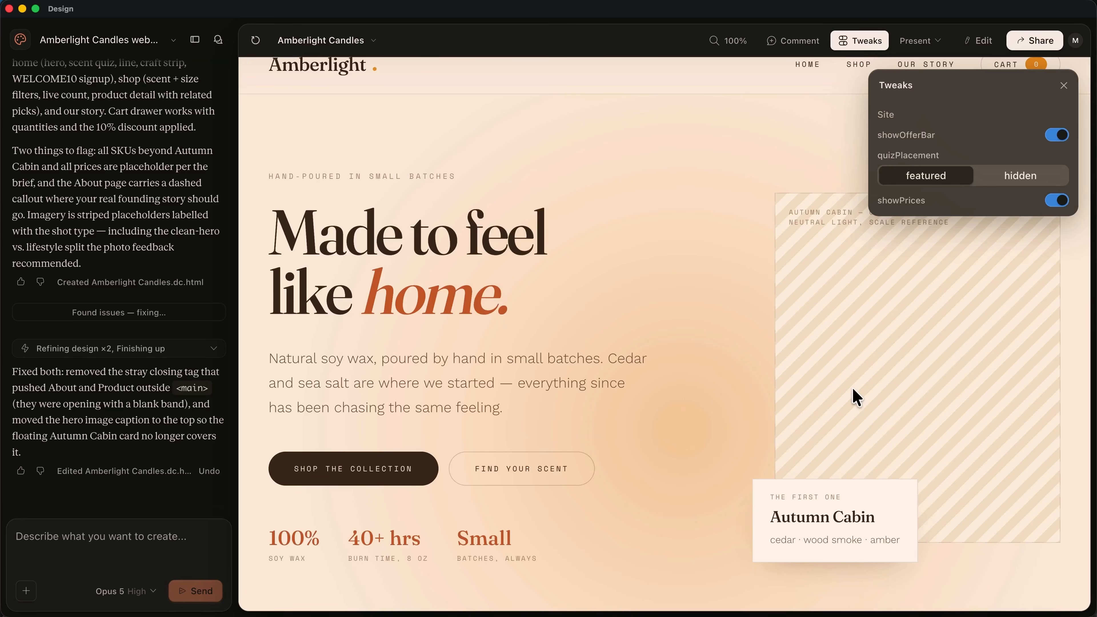
scroll(855, 397, "down", 10)
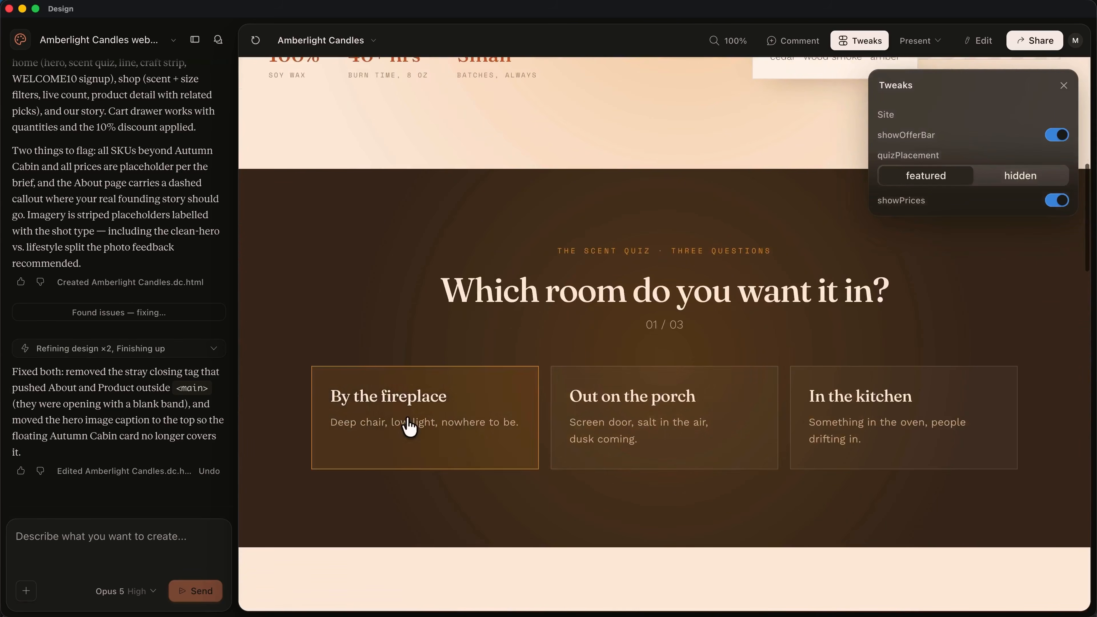
left_click(456, 441)
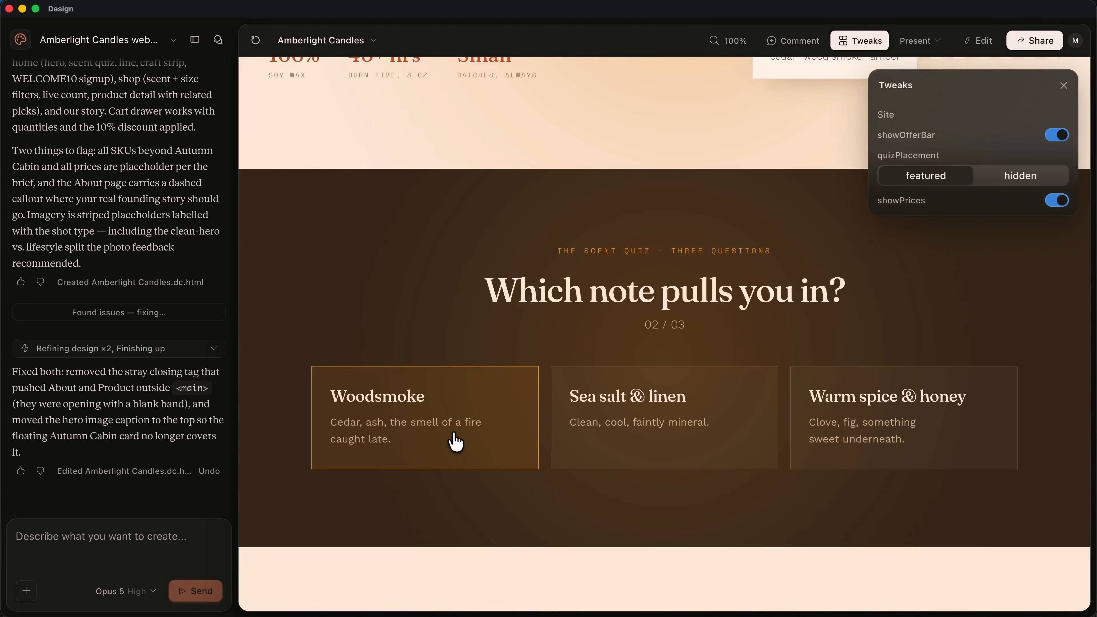
left_click(650, 446)
left_click(650, 442)
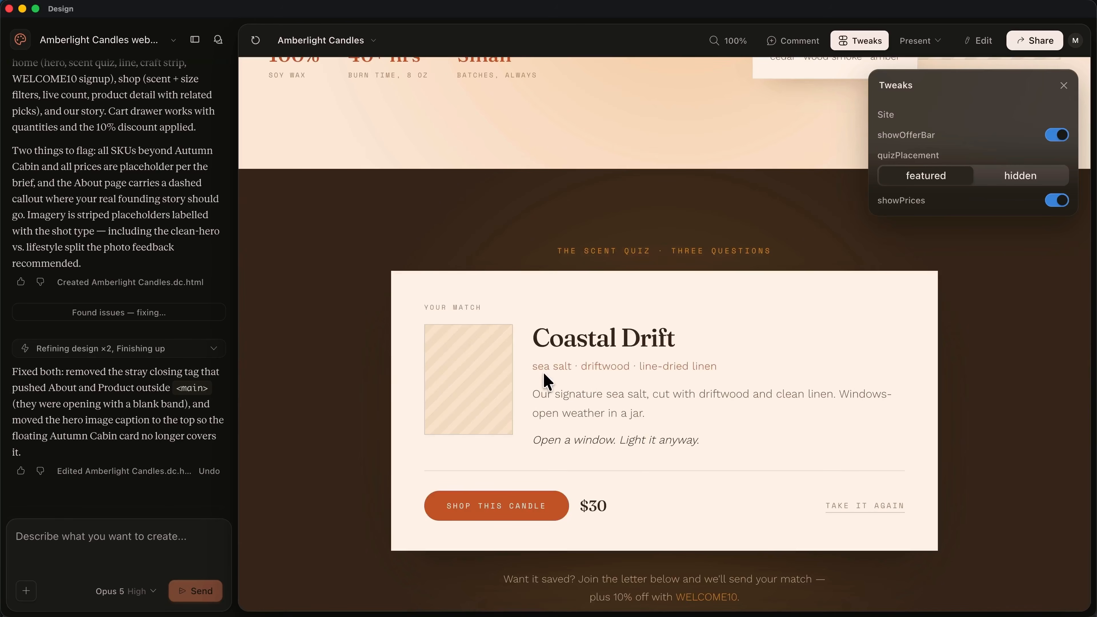
- Review the rest of the generated home page, from the full candle line to the newsletter signup and footer
scroll(544, 375, "down", 12)
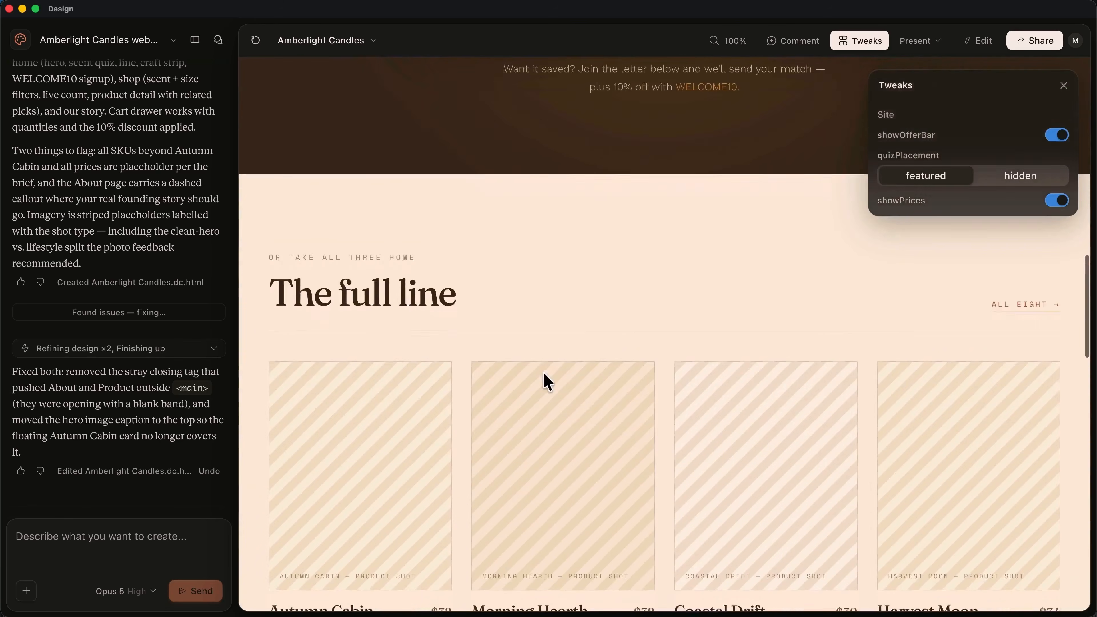
scroll(544, 374, "down", 15)
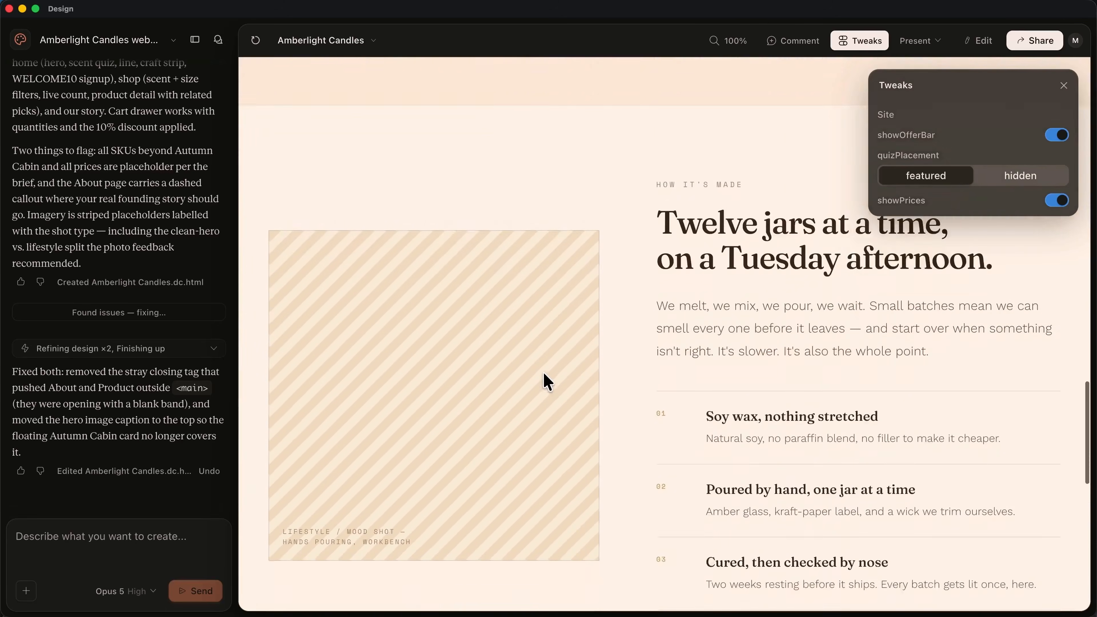
scroll(544, 373, "down", 10)
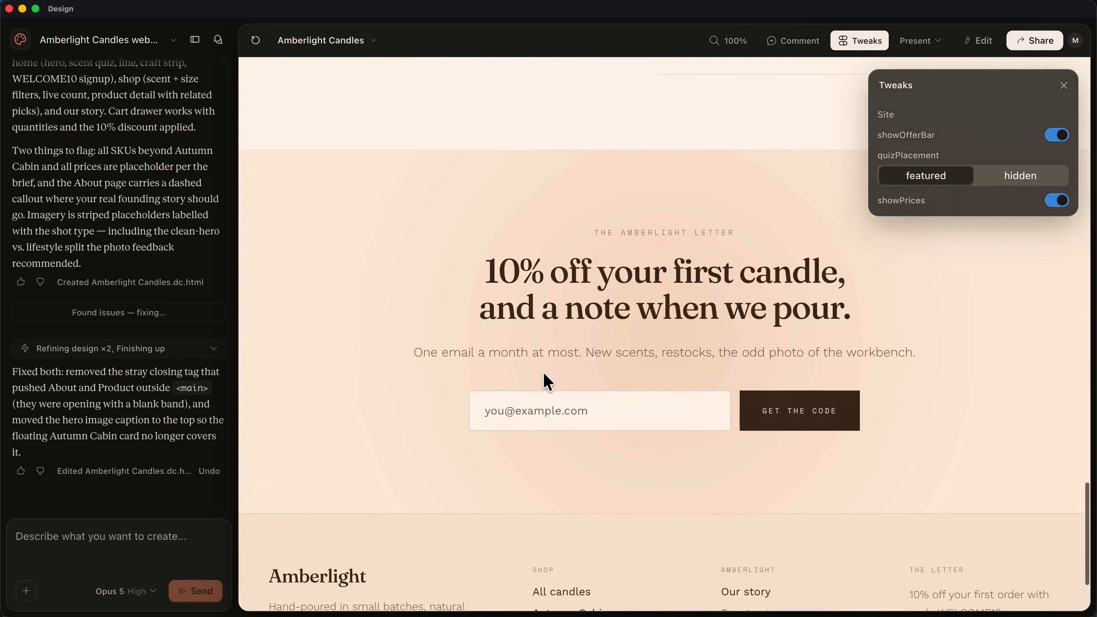
scroll(544, 372, "down", 3)
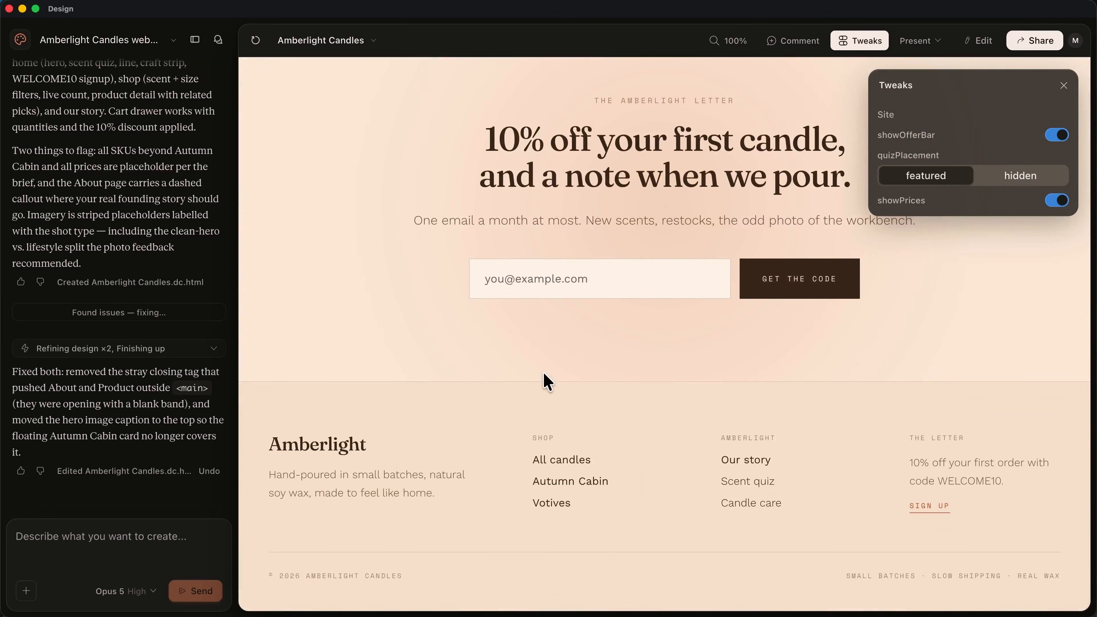
scroll(543, 372, "up", 20)
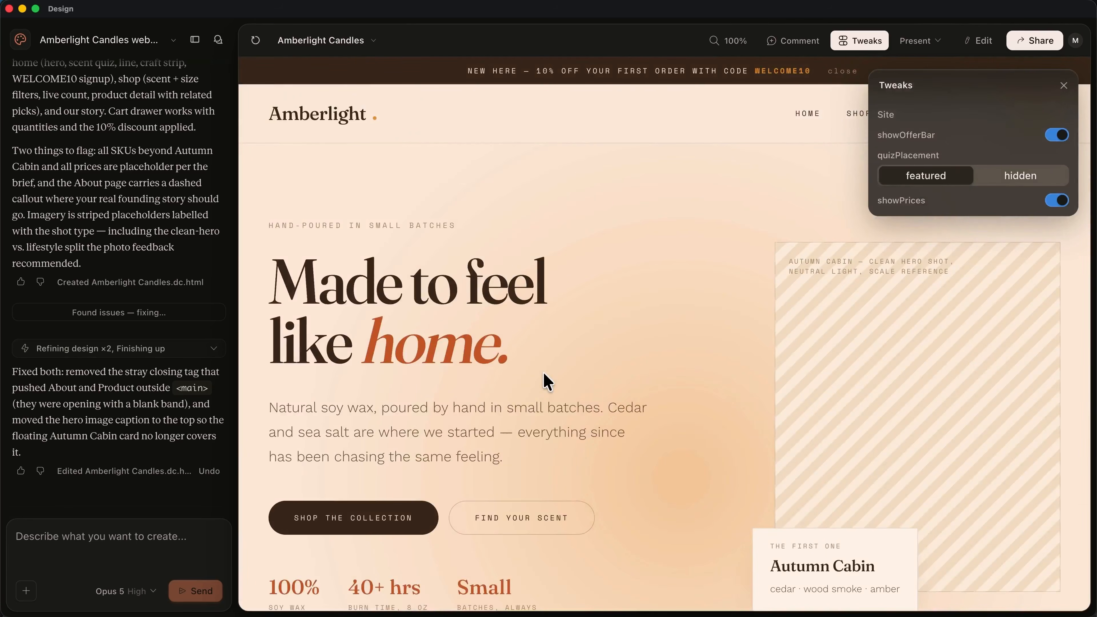
- Try the showOfferBar tweak off and on, and switch quizPlacement to hidden and back to featured
left_click(980, 40)
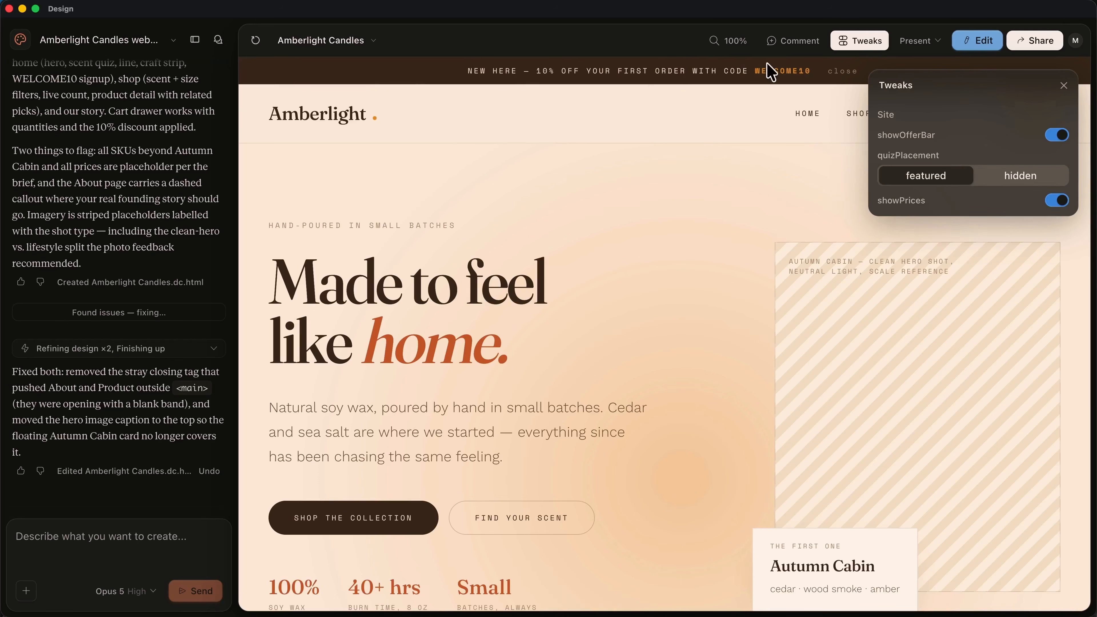
left_click(1054, 138)
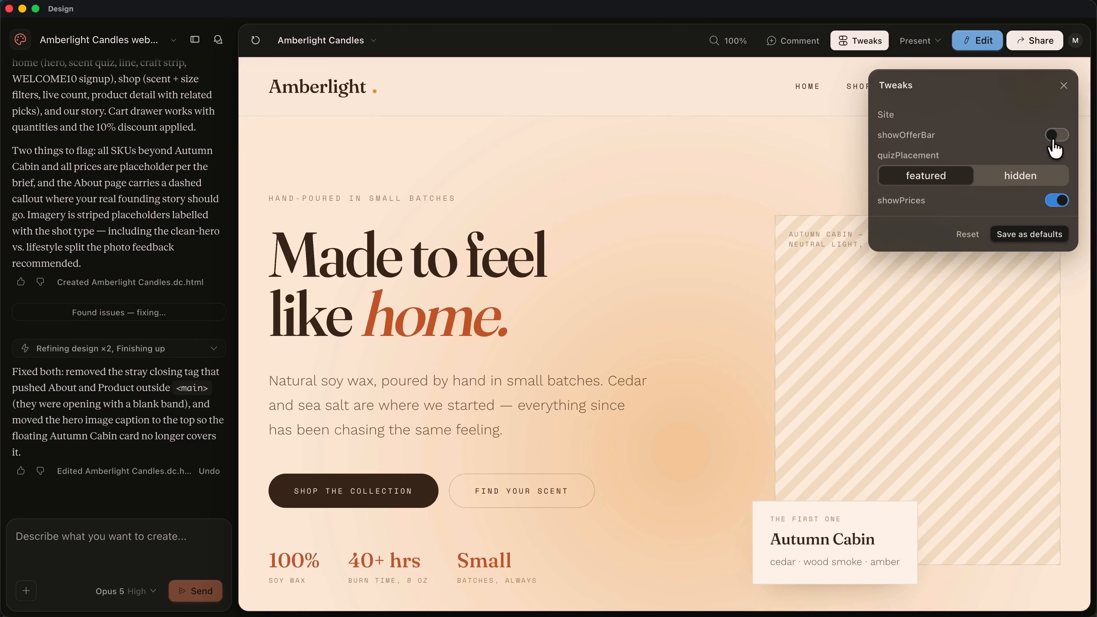
left_click(1055, 138)
scroll(696, 348, "down", 10)
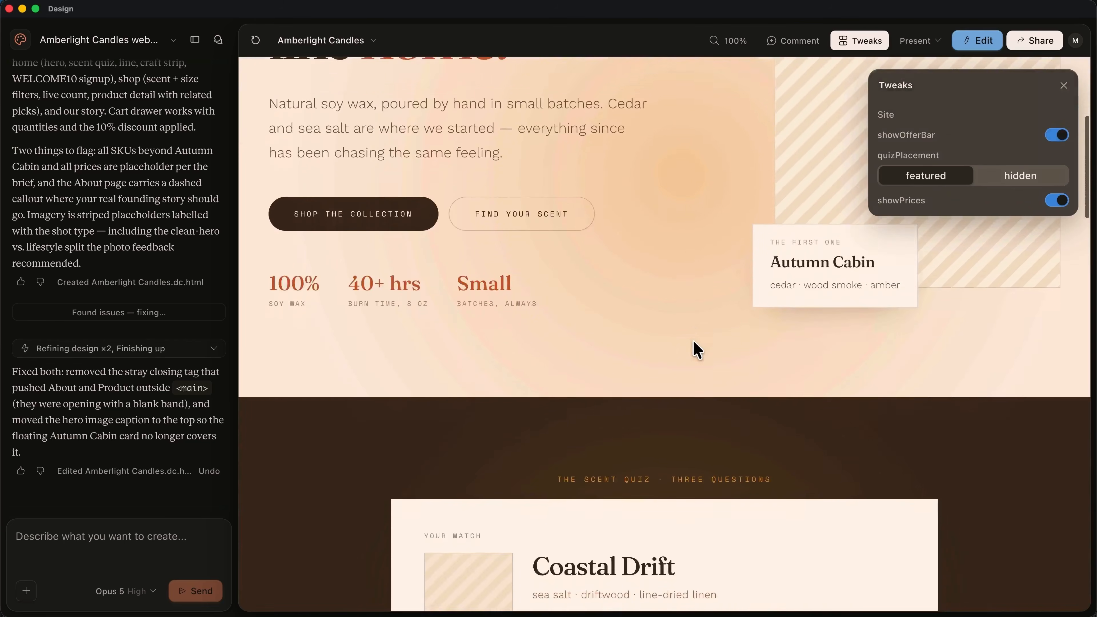
scroll(694, 349, "down", 5)
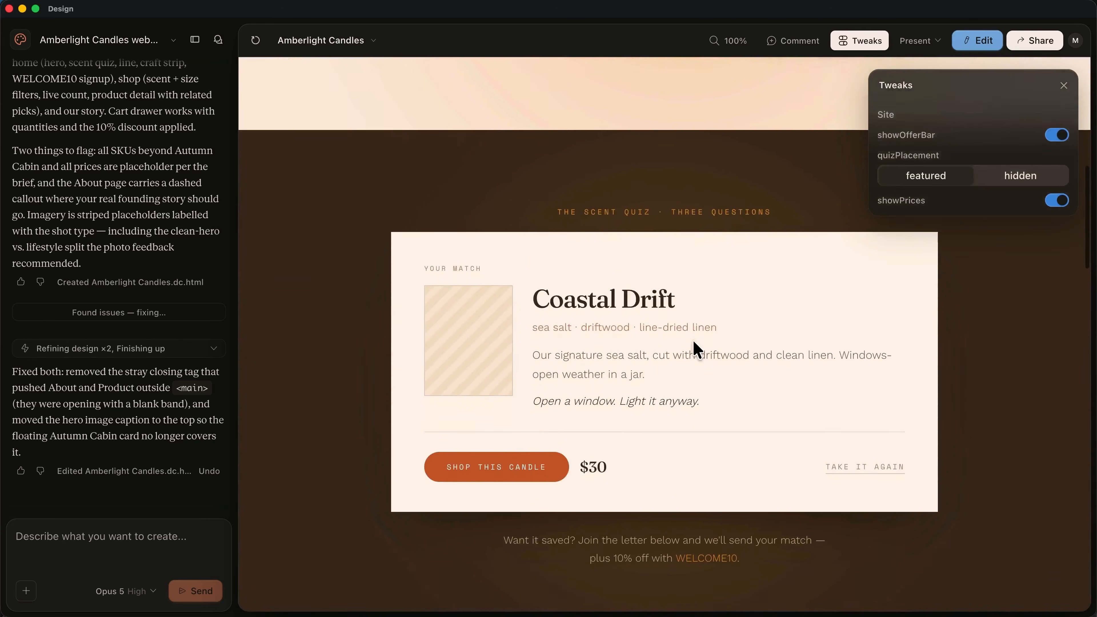
left_click(1009, 181)
left_click(916, 180)
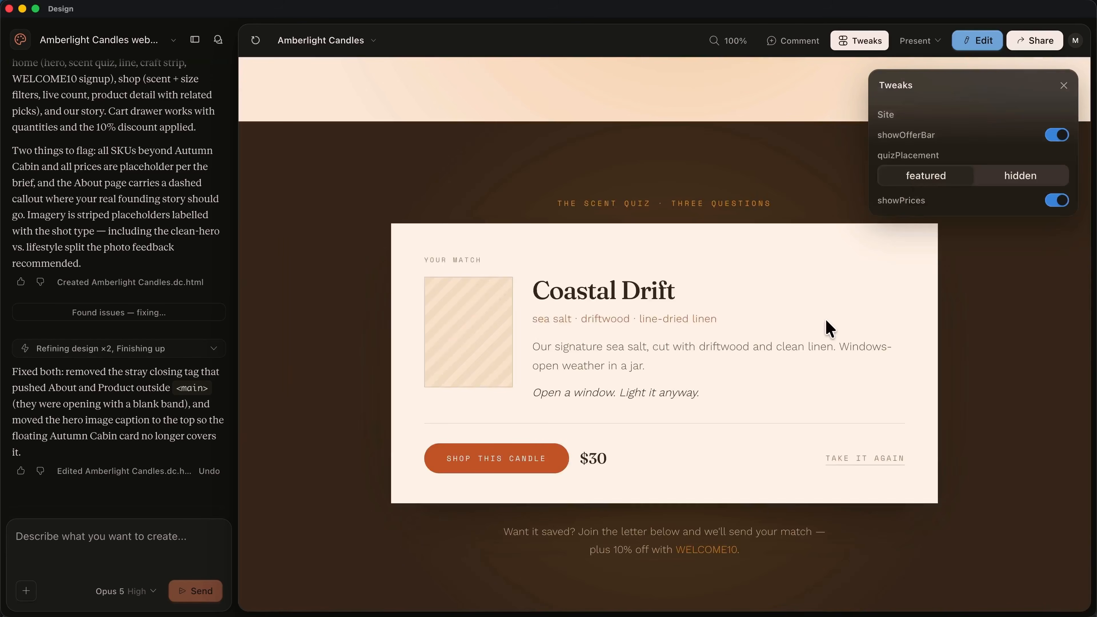
- Try the showPrices tweak off and on against the quiz result, and close the site tweaks
scroll(834, 319, "down", 3)
left_click(1064, 202)
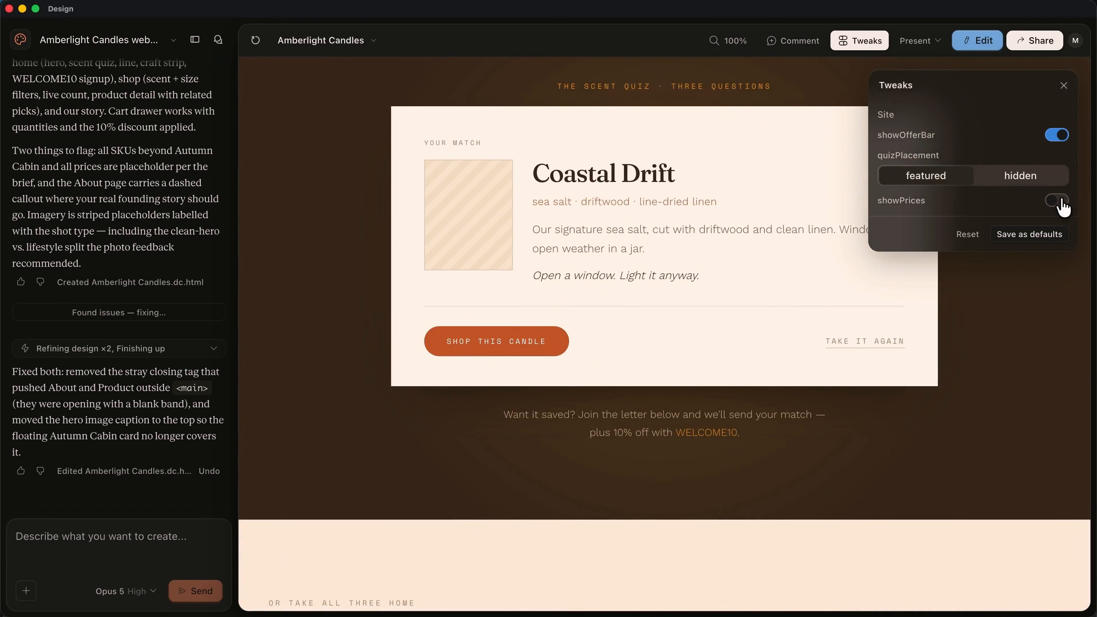
left_click(1061, 202)
left_click(1062, 204)
left_click(1059, 202)
scroll(835, 271, "up", 5)
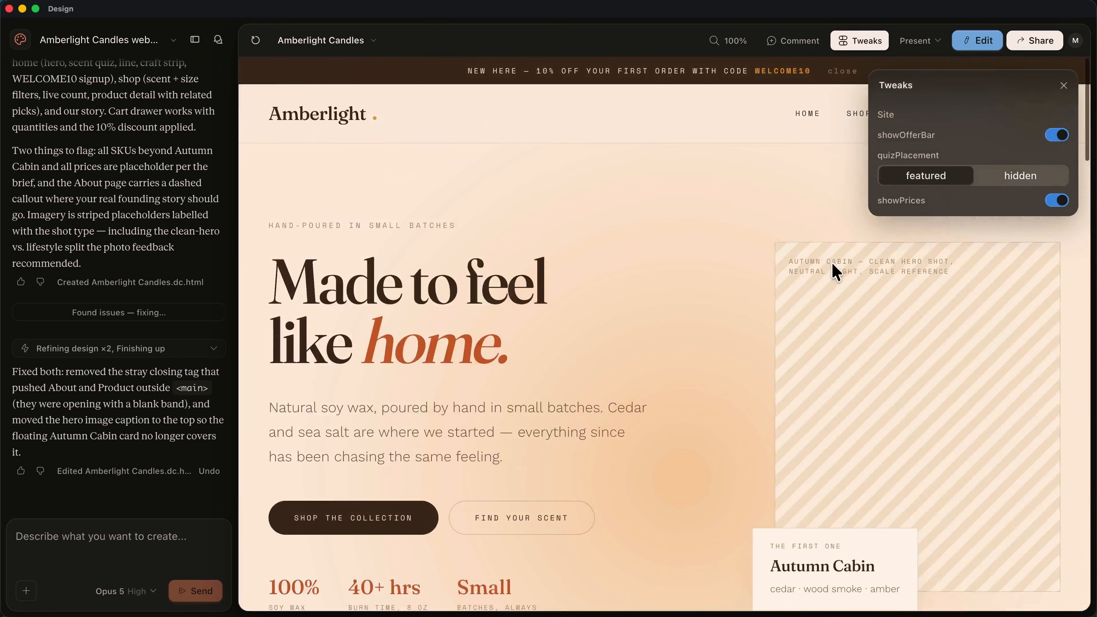
left_click(1064, 87)
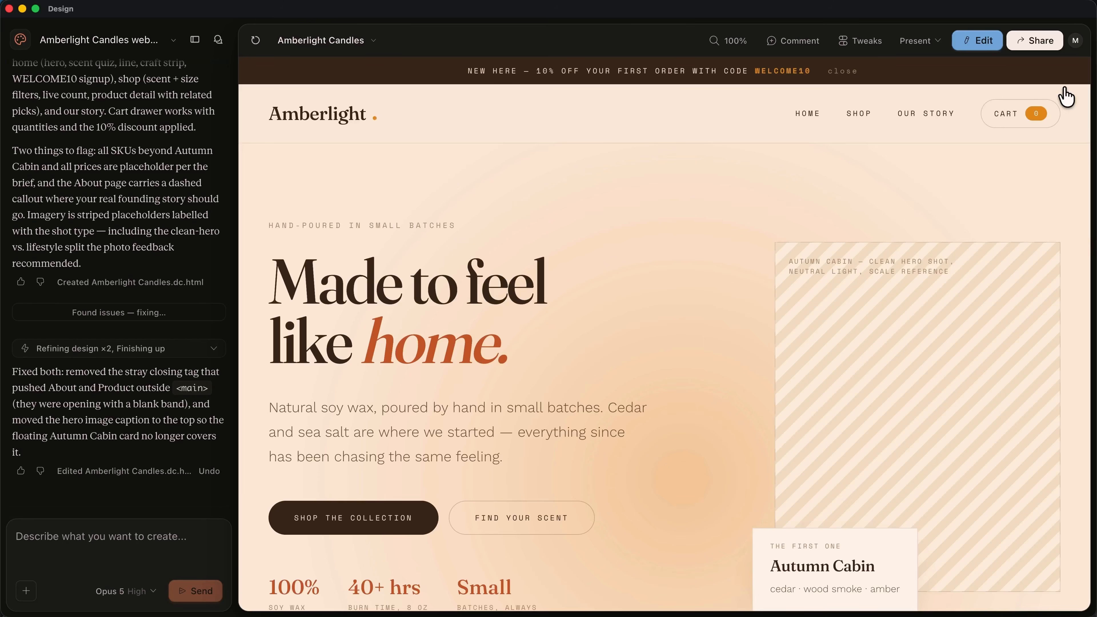
- Attach all five images from the candle-photos folder and send the request "Swap out the placeholders with these real images."
left_click(27, 592)
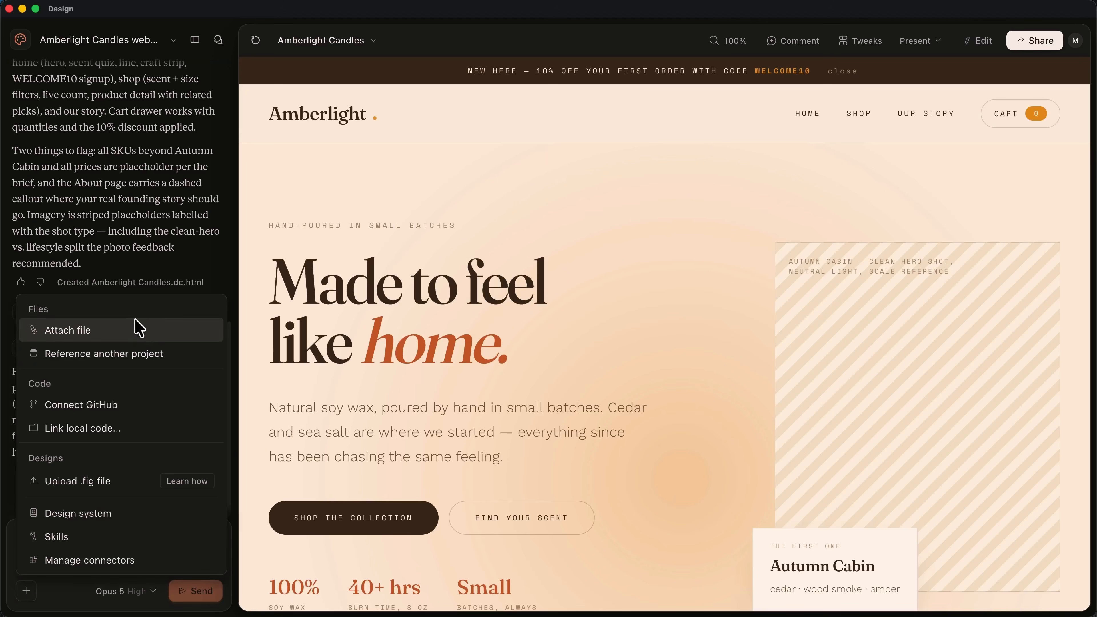
left_click(137, 329)
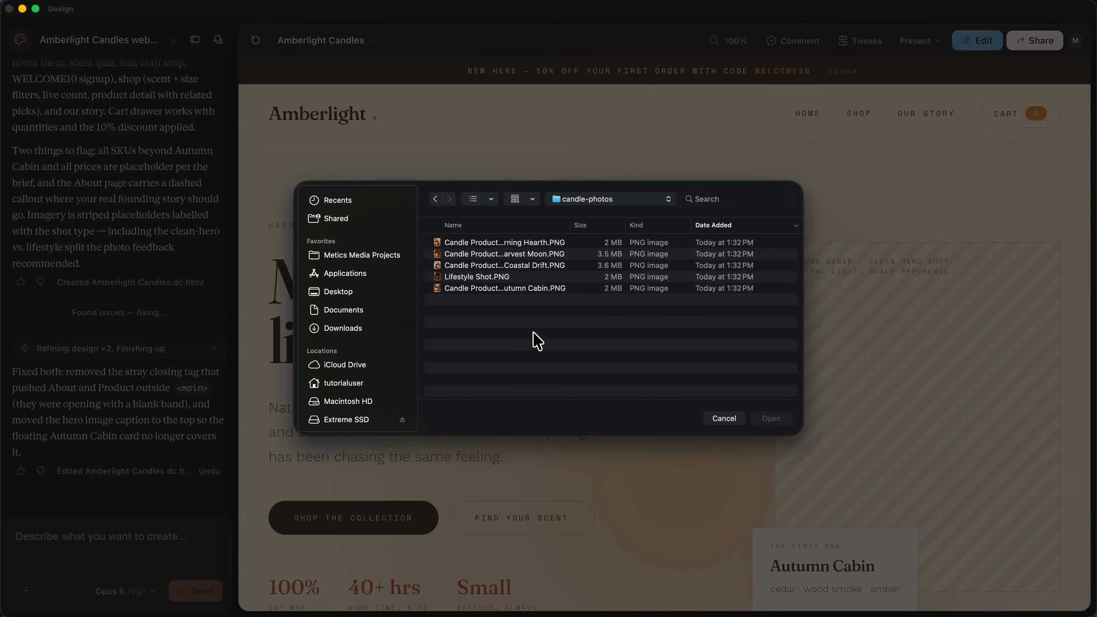
left_click_drag(537, 341, 547, 236)
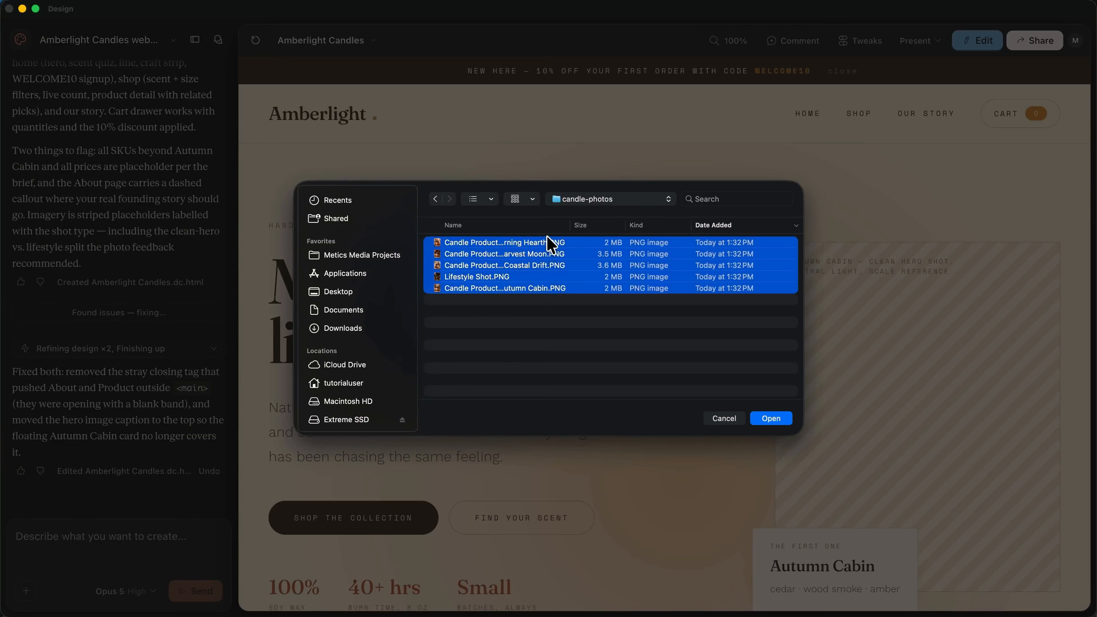
key("Return")
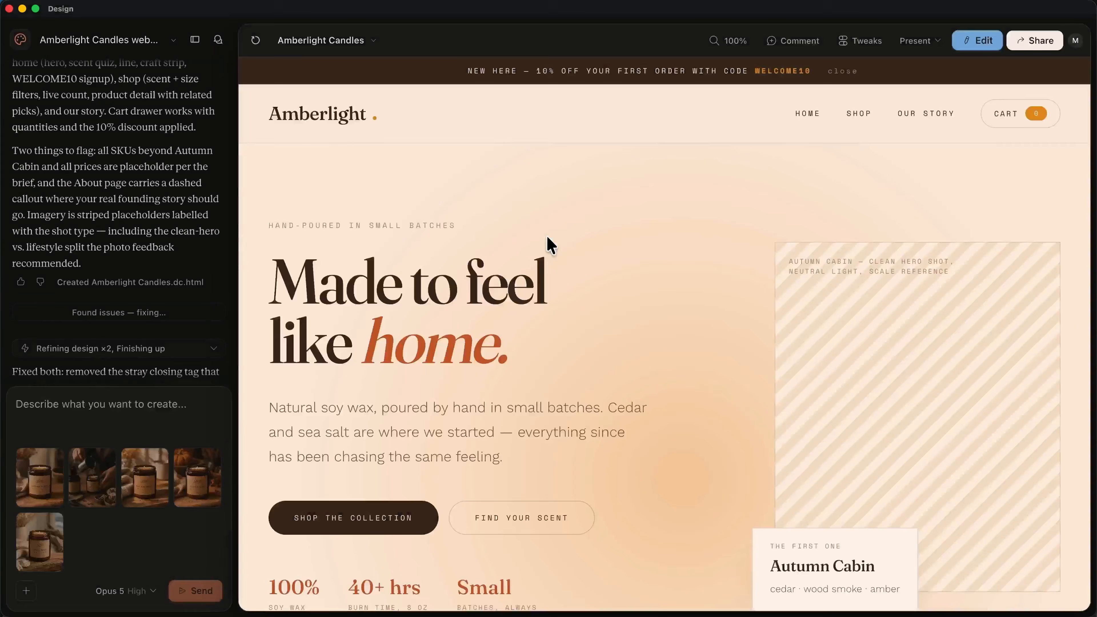
type("Swap out the placeholders with these real images.")
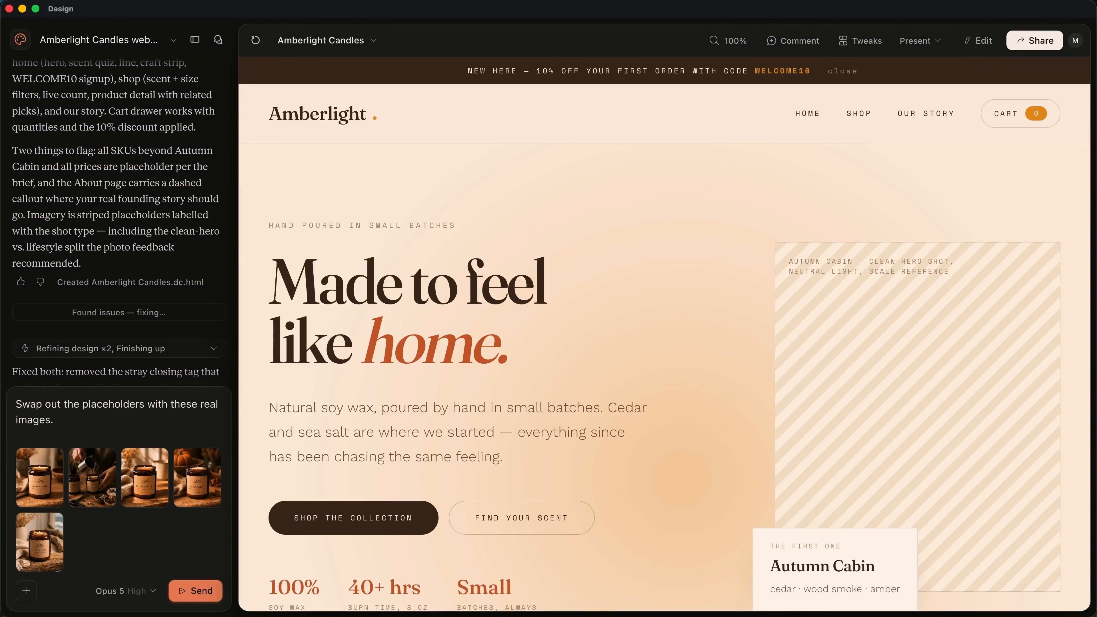
key("Return")
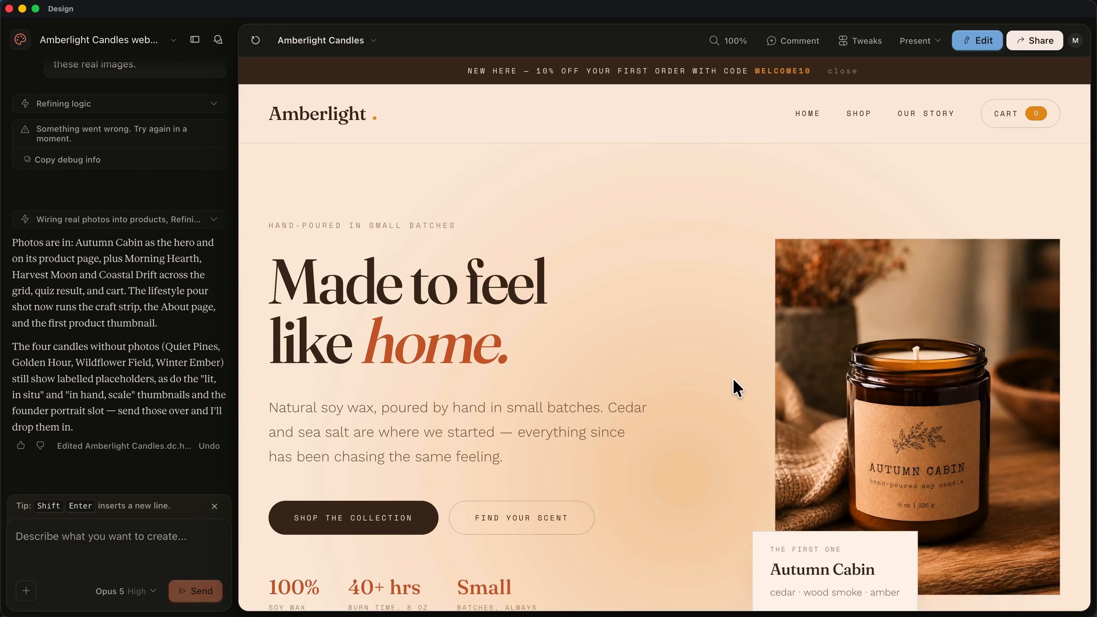
- Test the cart by adding Autumn Cabin from the full line, raising its quantity to 2, and lowering it to 1
scroll(735, 382, "down", 3)
scroll(735, 382, "down", 3)
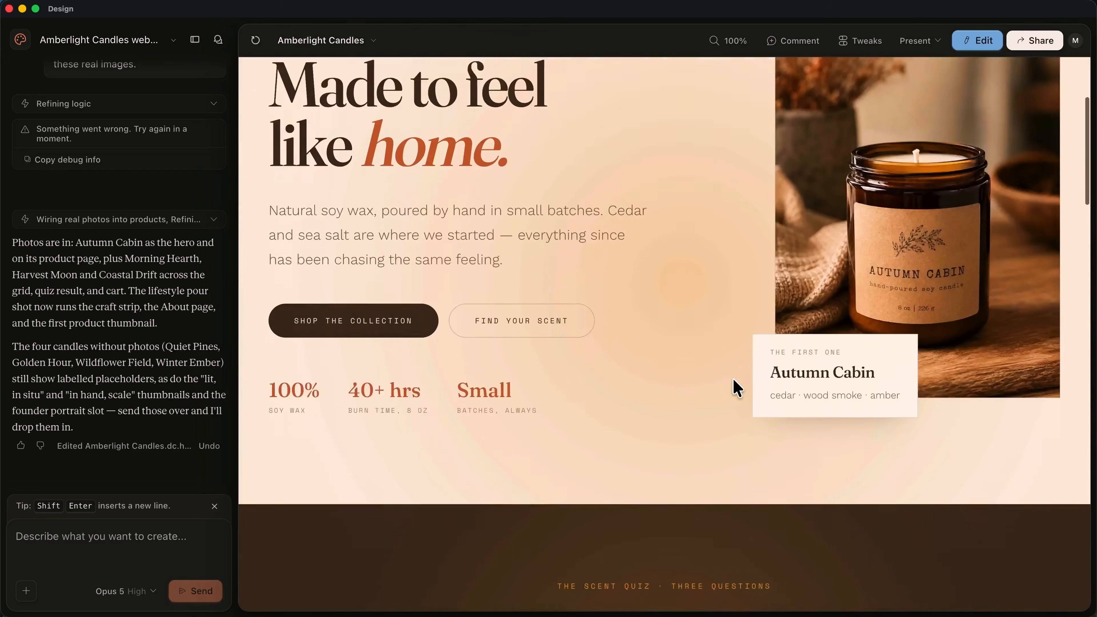
scroll(737, 388, "down", 15)
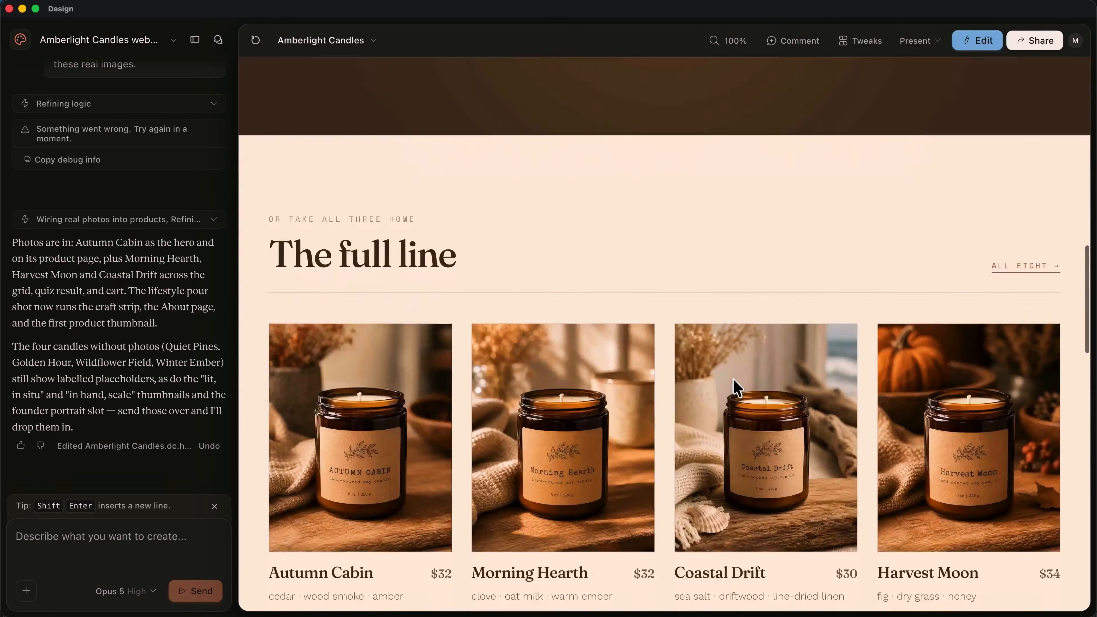
scroll(737, 388, "down", 3)
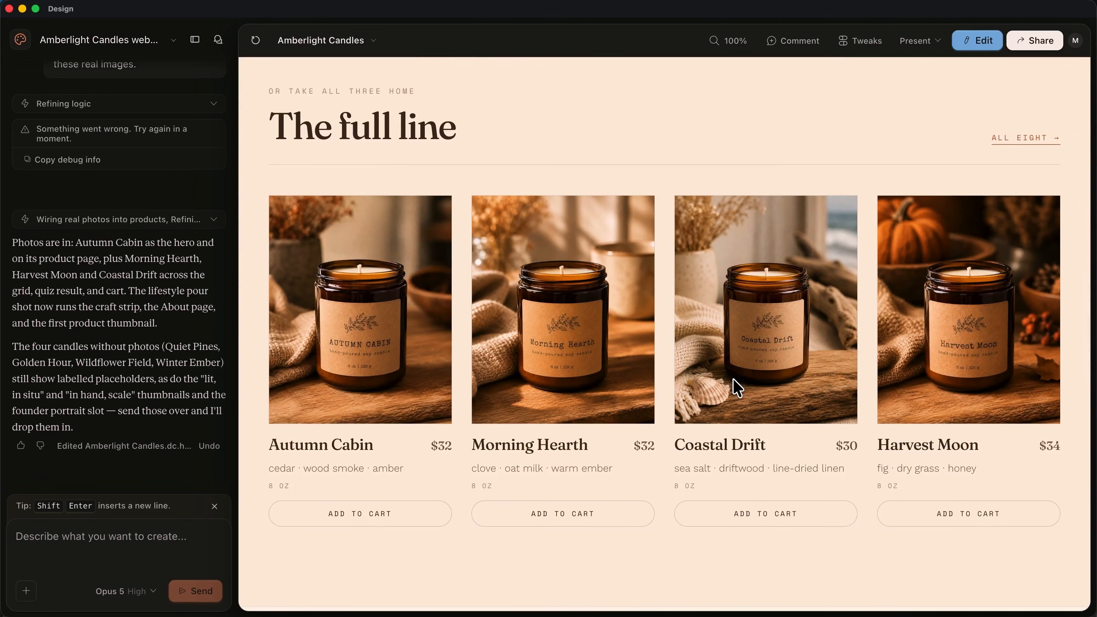
left_click(374, 522)
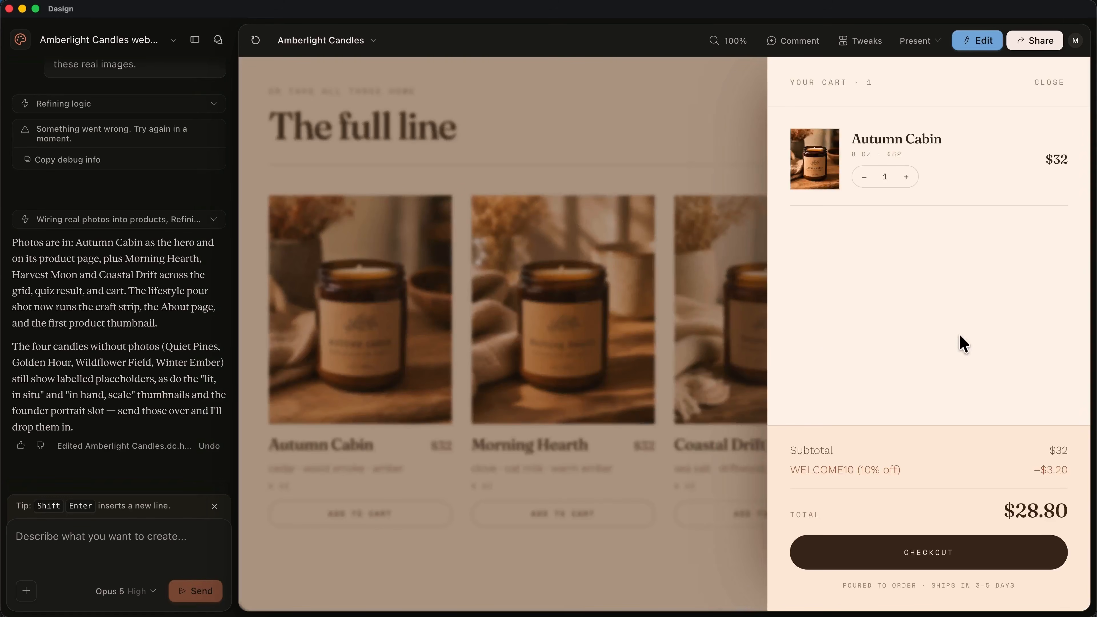
left_click(907, 177)
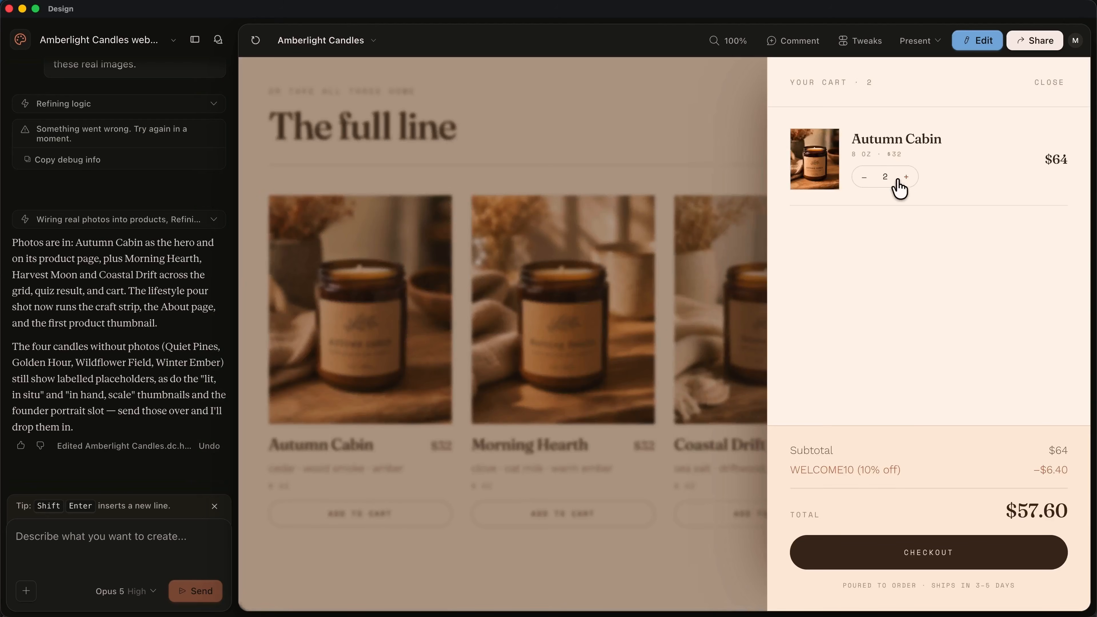
left_click(866, 178)
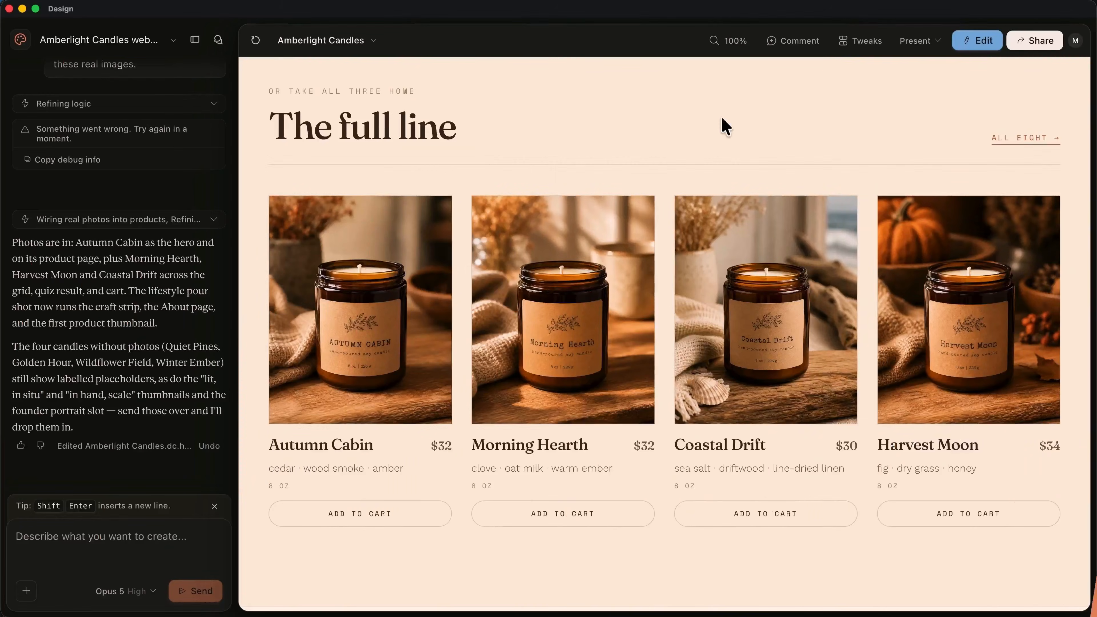
- Prepare a local-agent handoff to Claude Code with the instruction "Turn this design into an actual, functioning website." and copy its prompt
left_click(1031, 47)
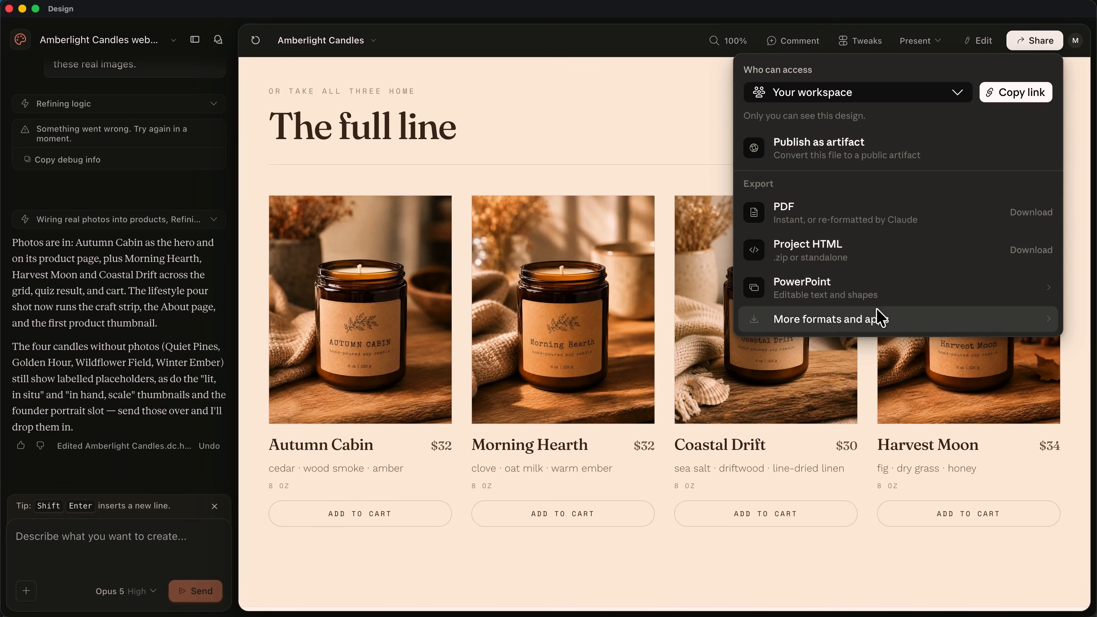
left_click(877, 319)
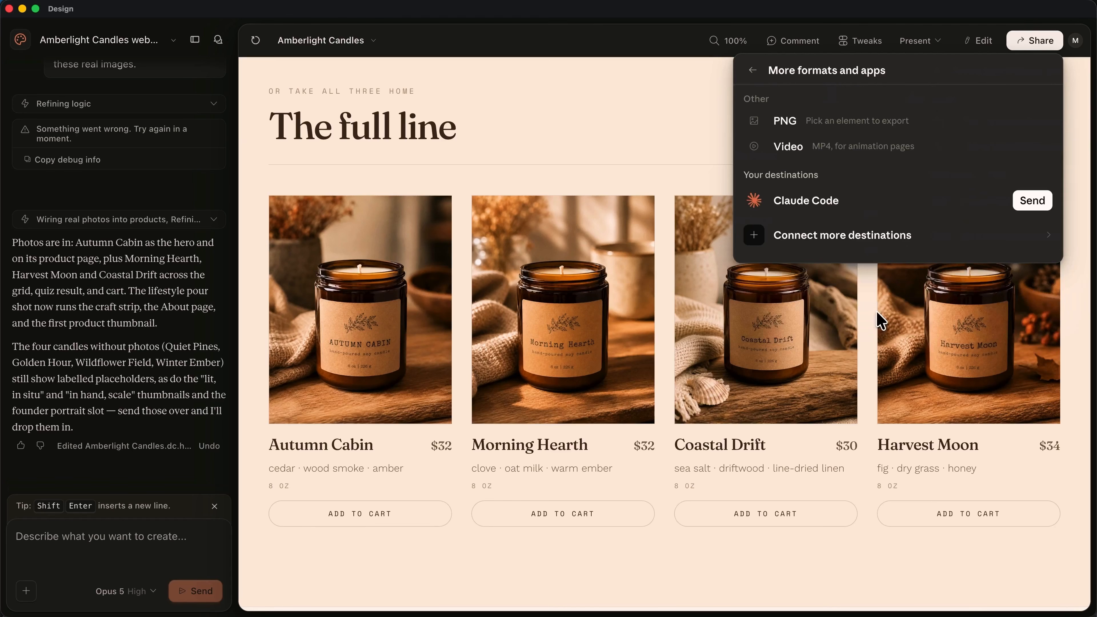
left_click(1034, 204)
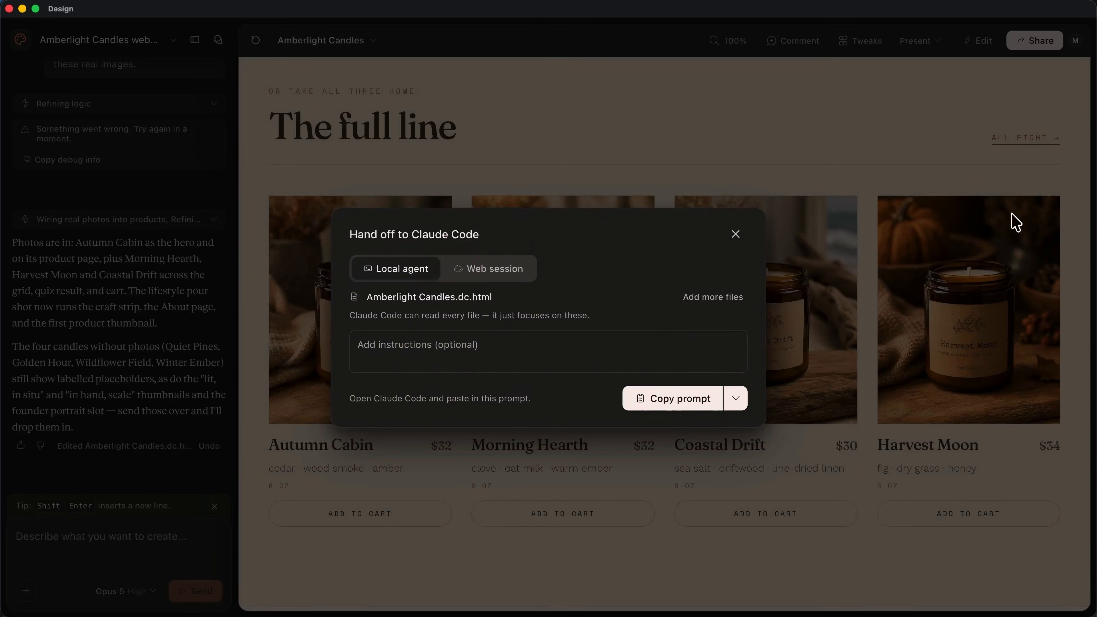
left_click(625, 357)
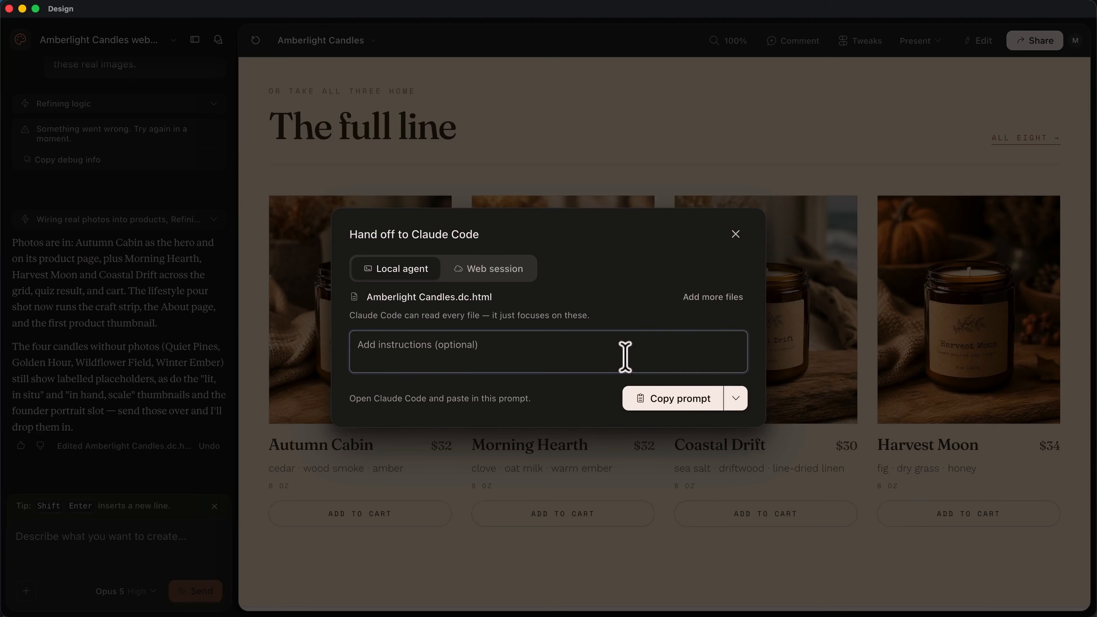
type("Turn this design into an actual, functioning website.")
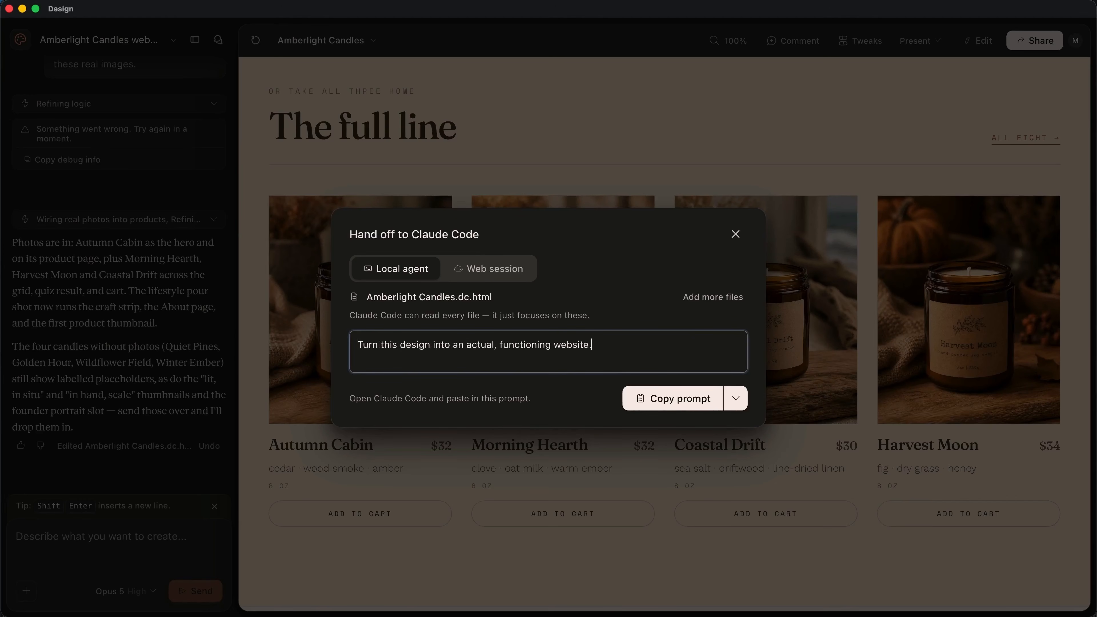
left_click(674, 399)
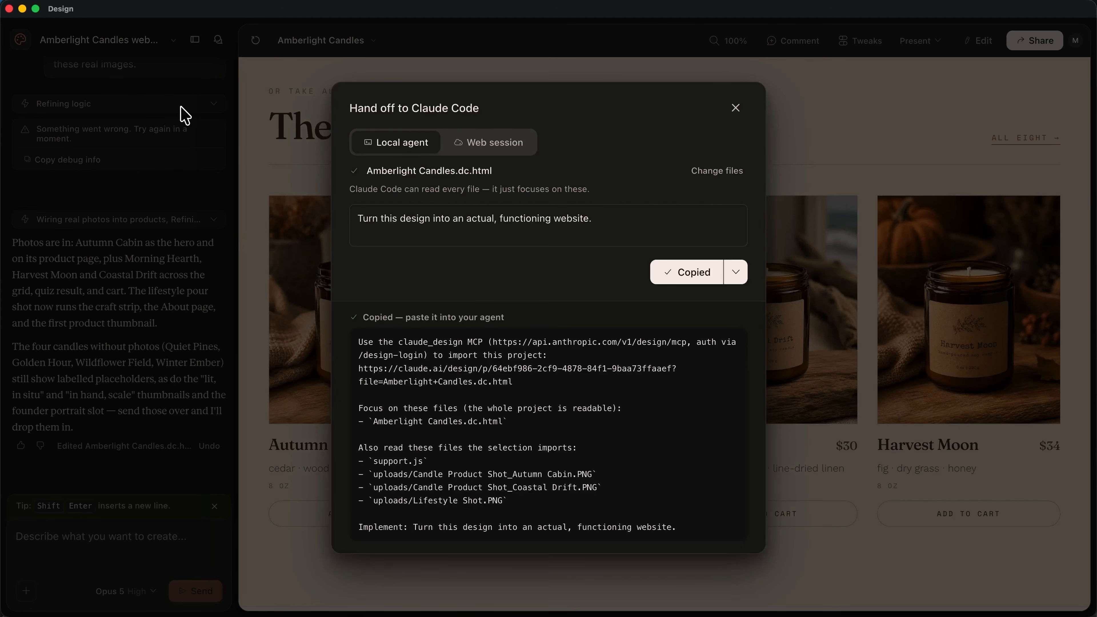
- Switch to Claude Code, create an "Amberlight Website" folder in Documents, and open it as a trusted workspace
left_click(22, 9)
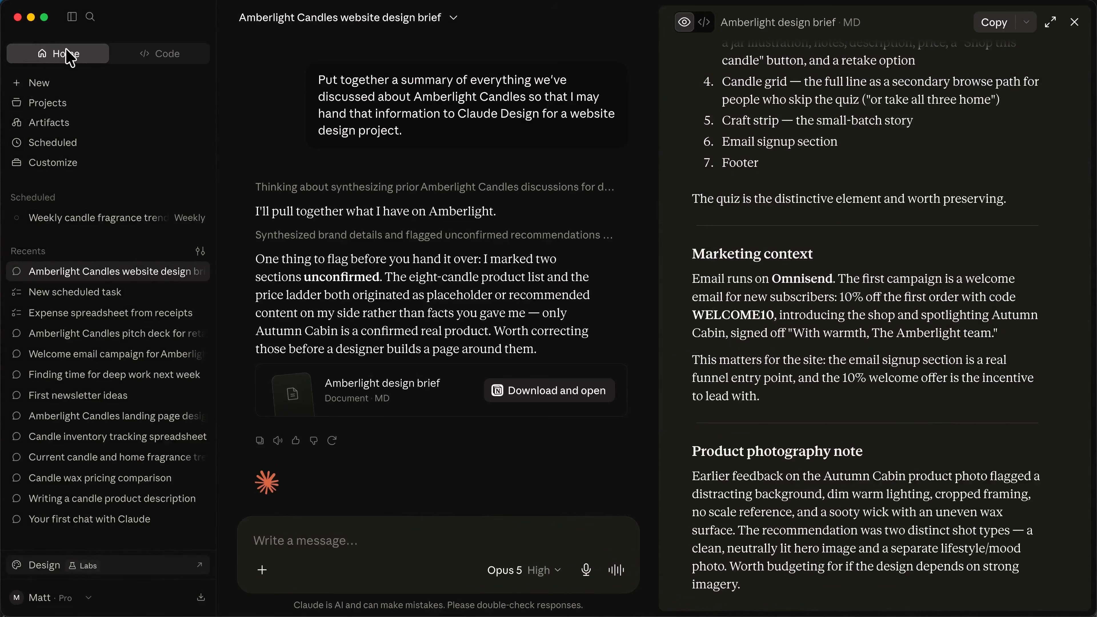
left_click(168, 58)
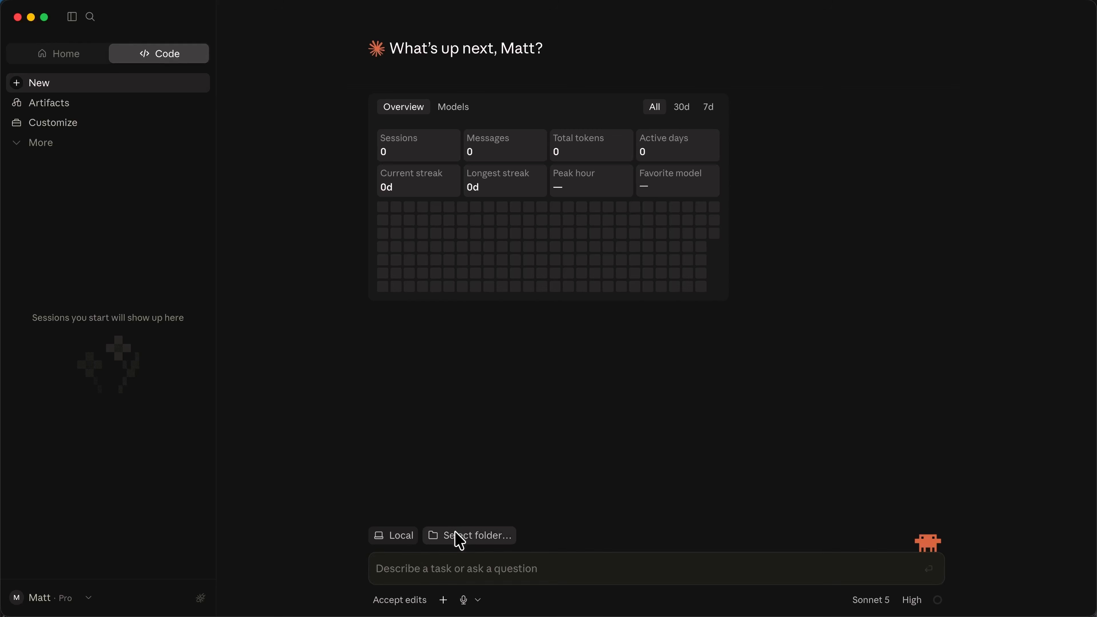
left_click(456, 534)
double_click(480, 265)
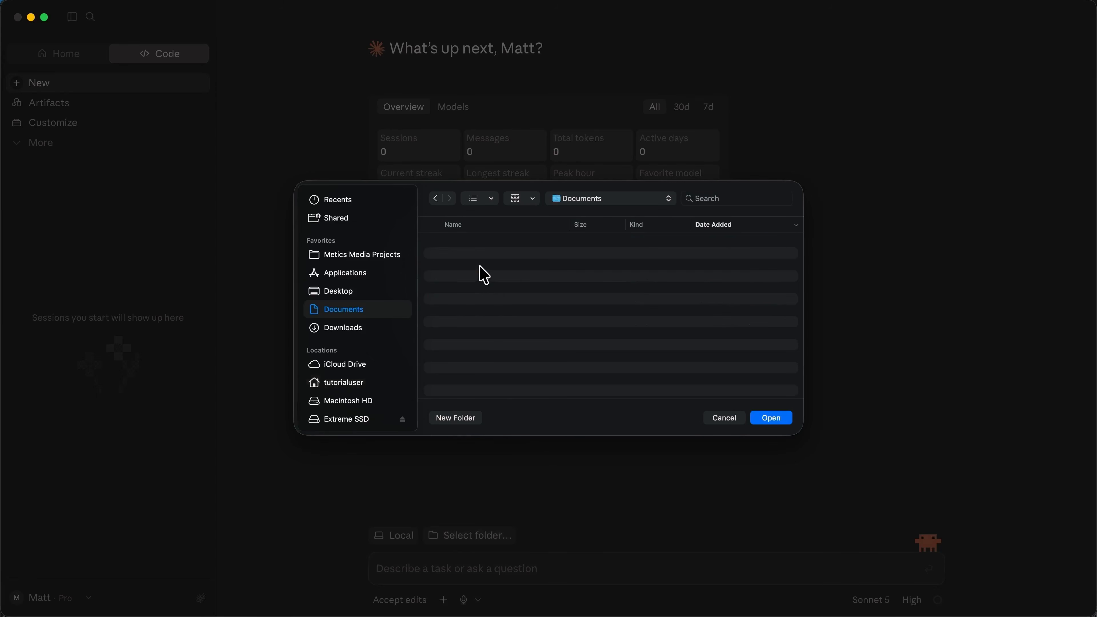
left_click(469, 420)
type("Amberlight Website")
key("Return")
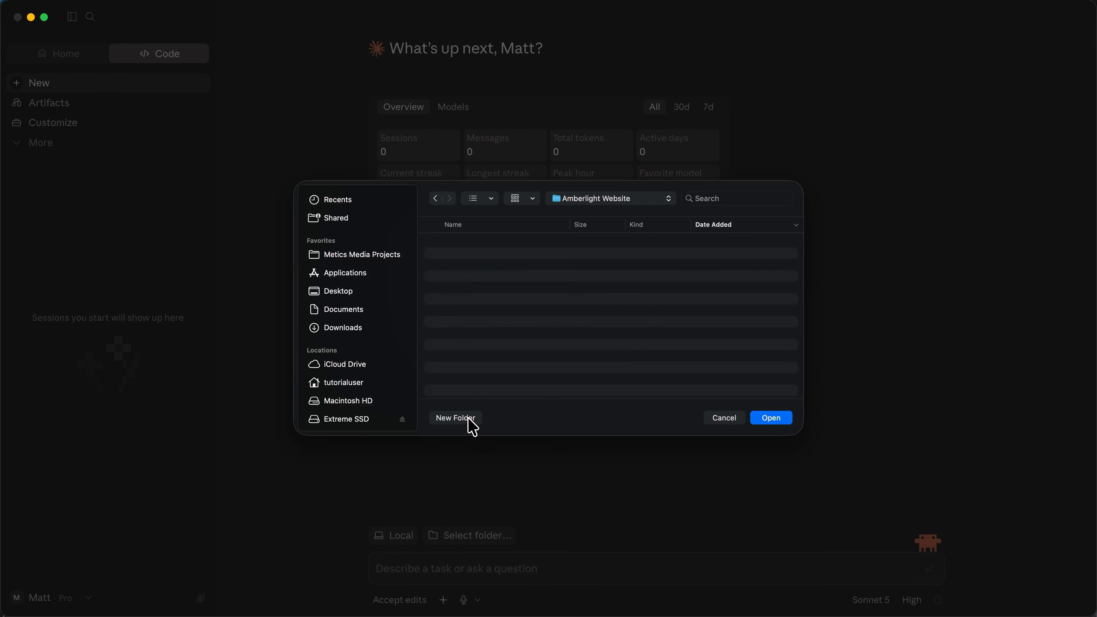
left_click(779, 419)
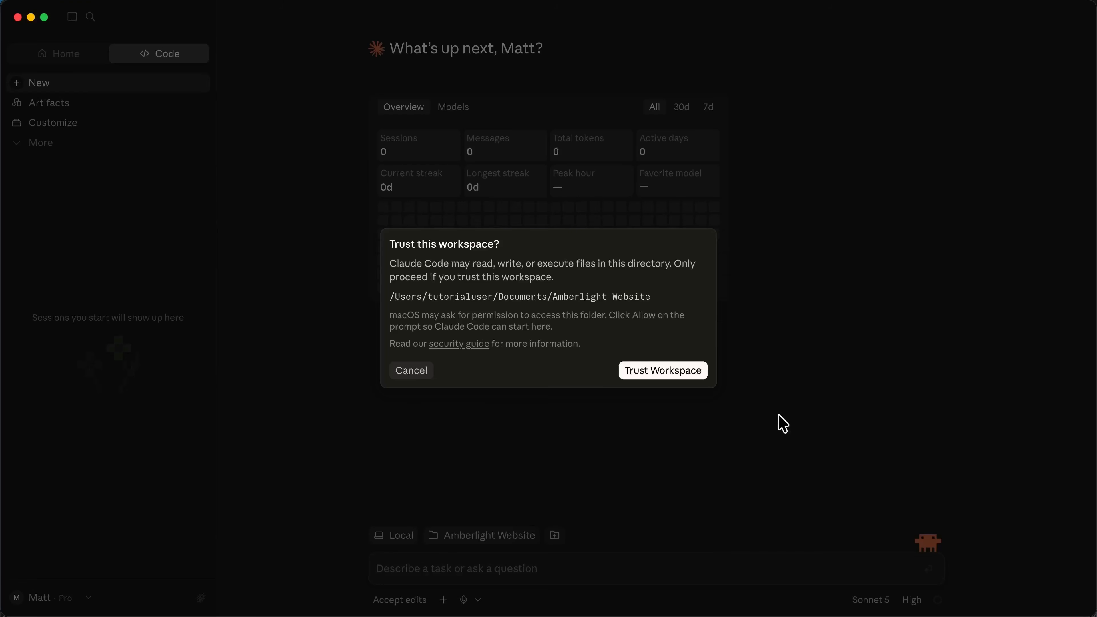
left_click(676, 375)
- Paste the copied design handoff prompt into the new session's message and check it through to the implementation instruction
left_click(521, 560)
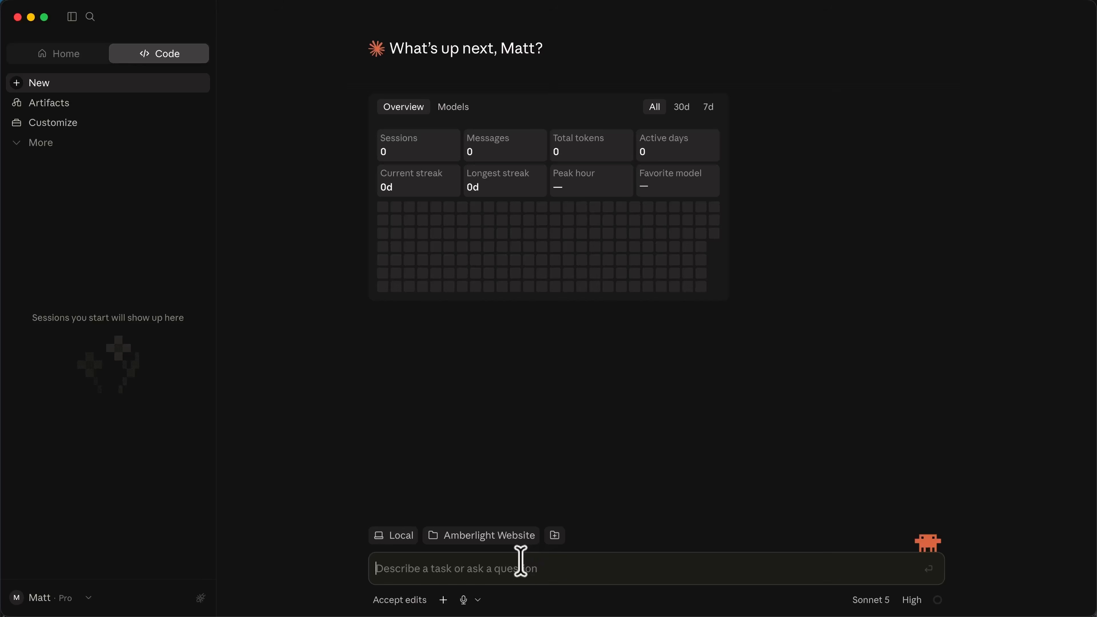
key("super+v")
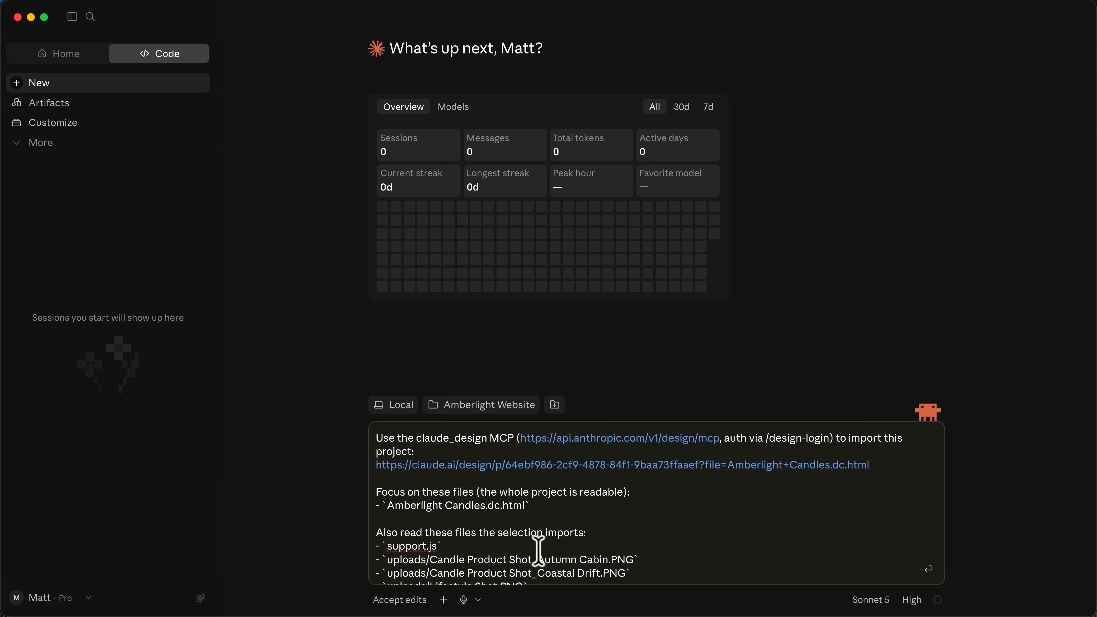
scroll(554, 473, "down", 2)
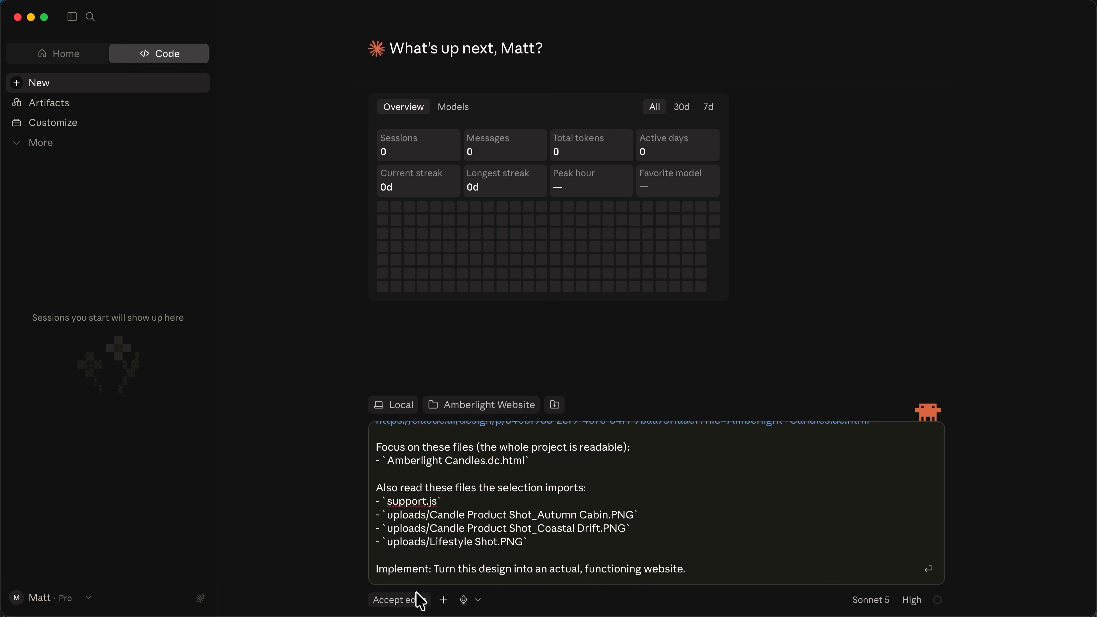
- Set the session's permission mode to Auto, enabling it for this workspace, and choose the Opus 5 model
left_click(417, 600)
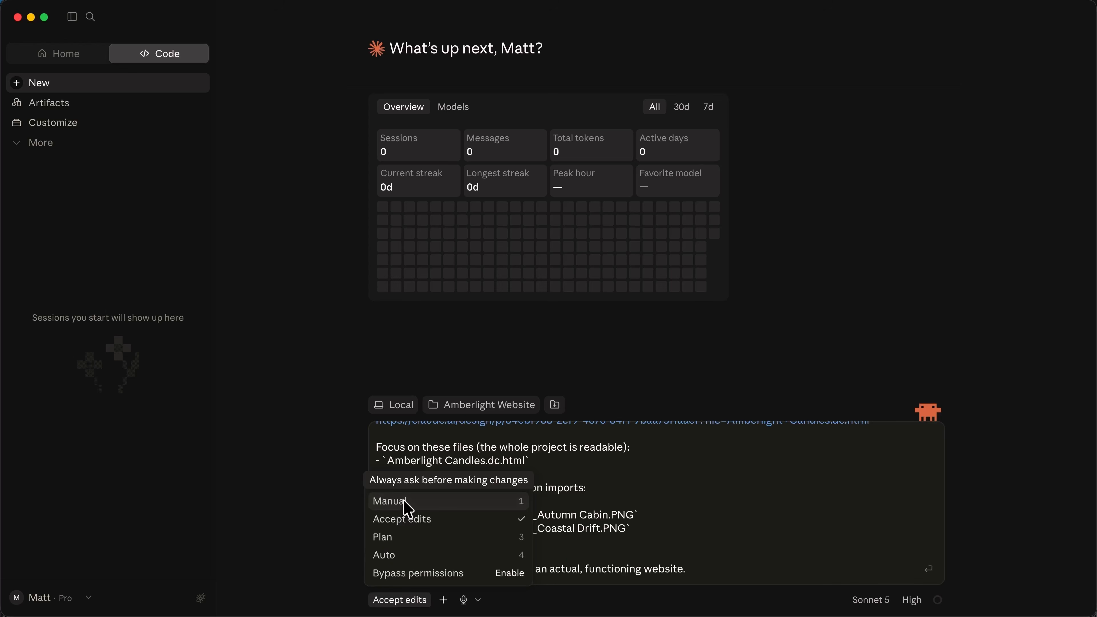
left_click(410, 558)
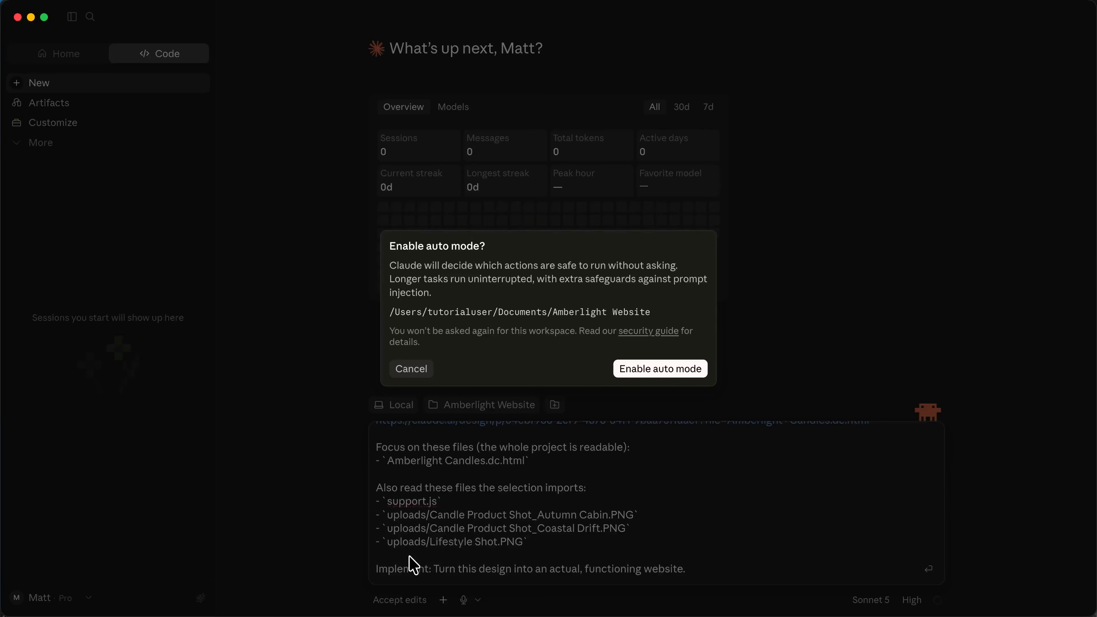
left_click(679, 370)
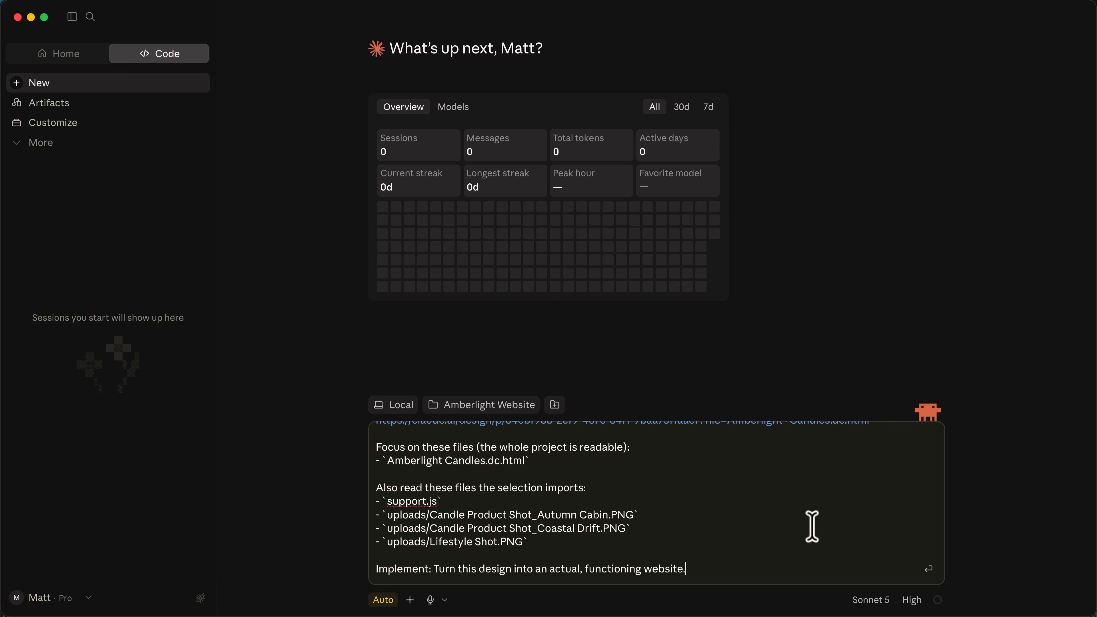
left_click(870, 601)
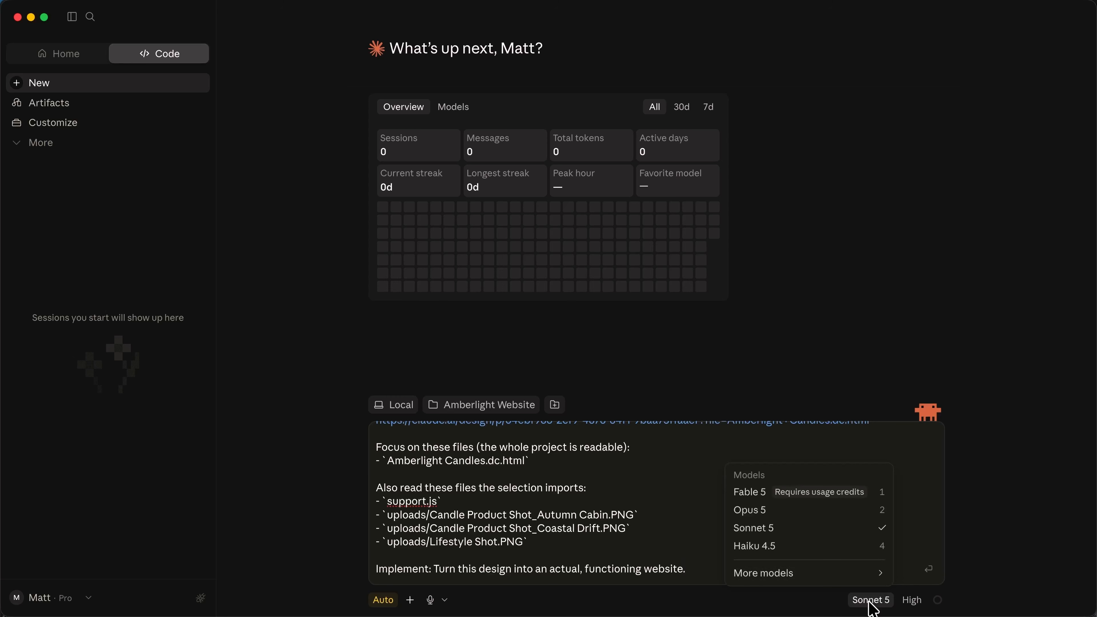
left_click(850, 512)
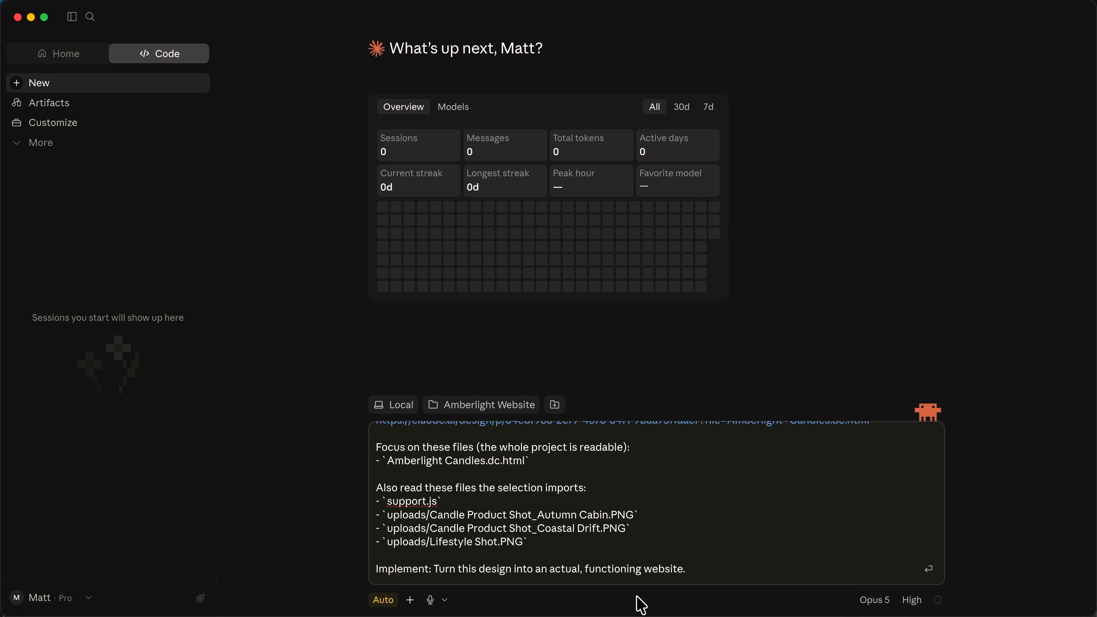
- Send the handoff prompt to start building the website and allow Claude access to the Documents folder
left_click(410, 601)
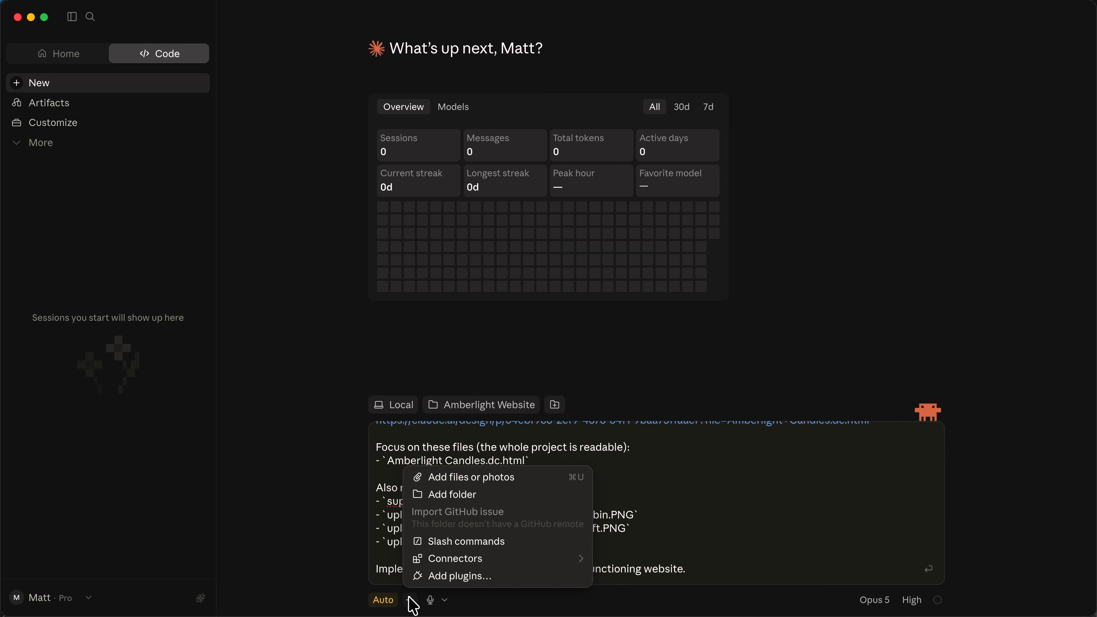
left_click(750, 556)
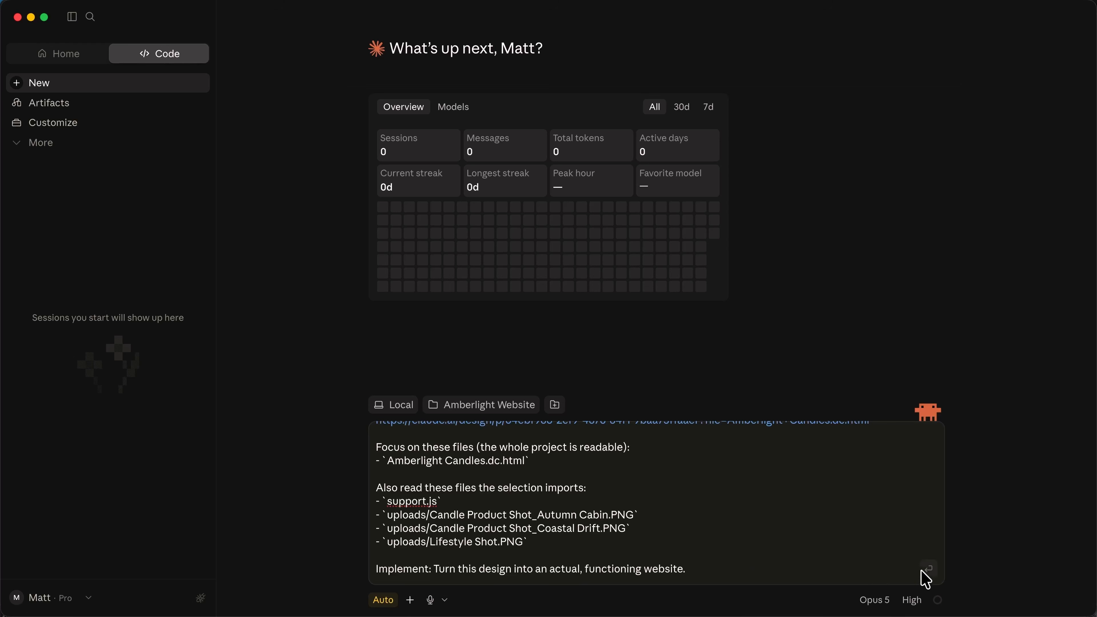
mouse_move(929, 570)
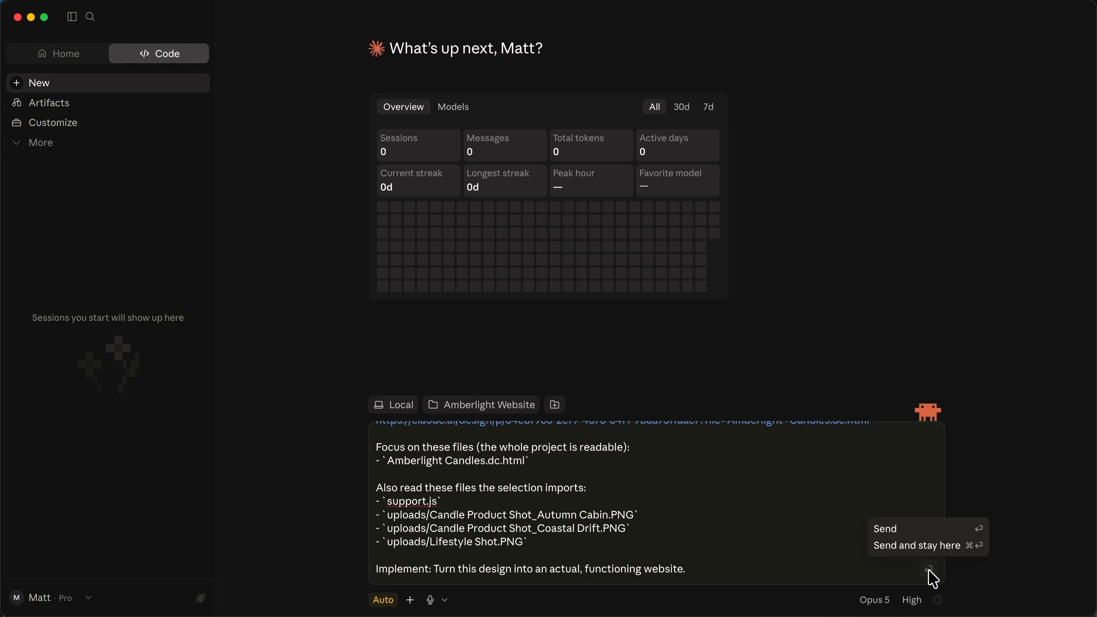
left_click(929, 572)
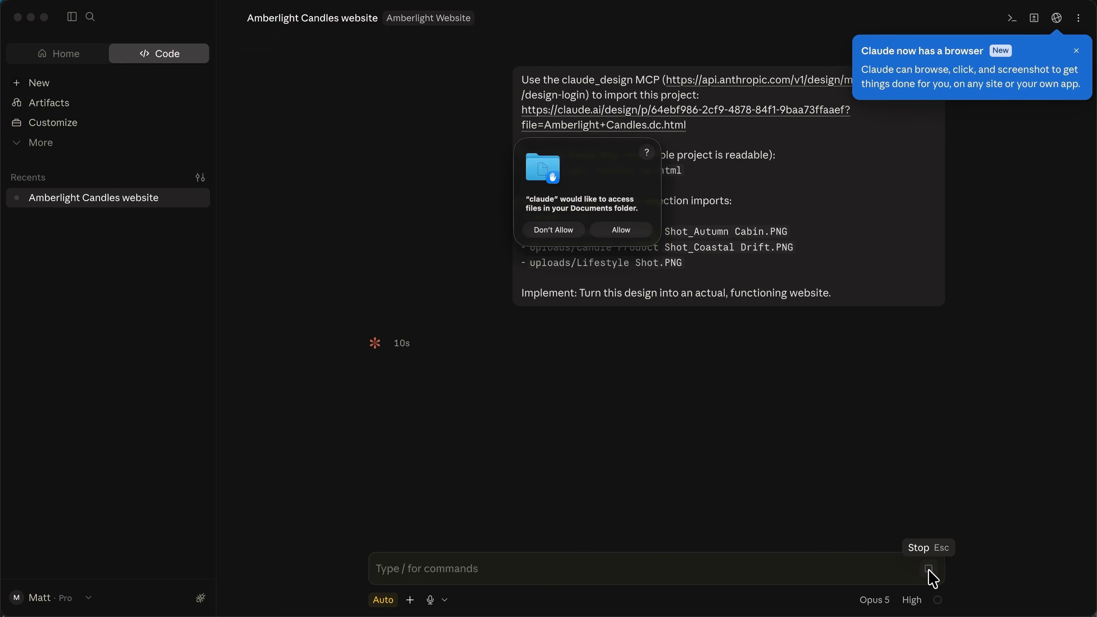
left_click(636, 230)
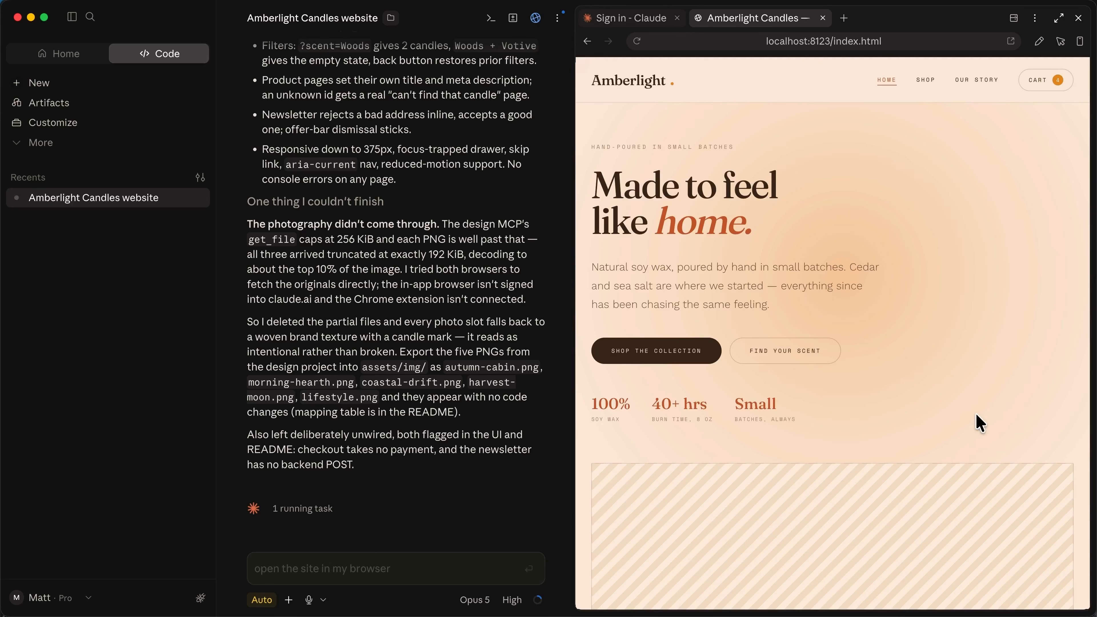
- Hide the session sidebar and attach all five images from the candle-photos folder to a follow-up message
left_click(72, 17)
scroll(685, 272, "down", 2)
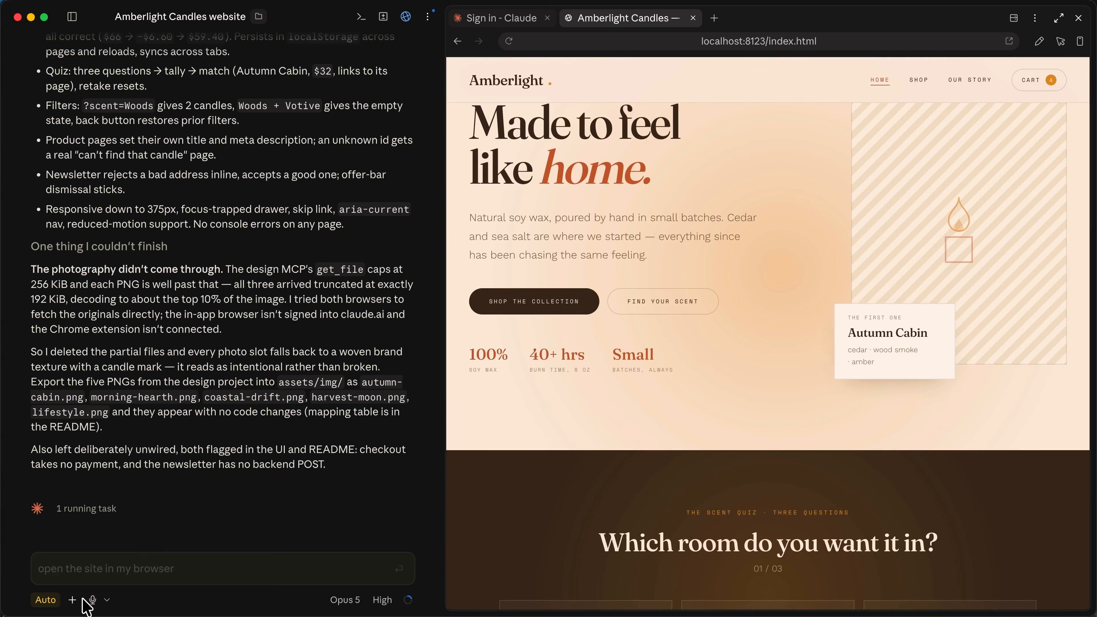
left_click(72, 600)
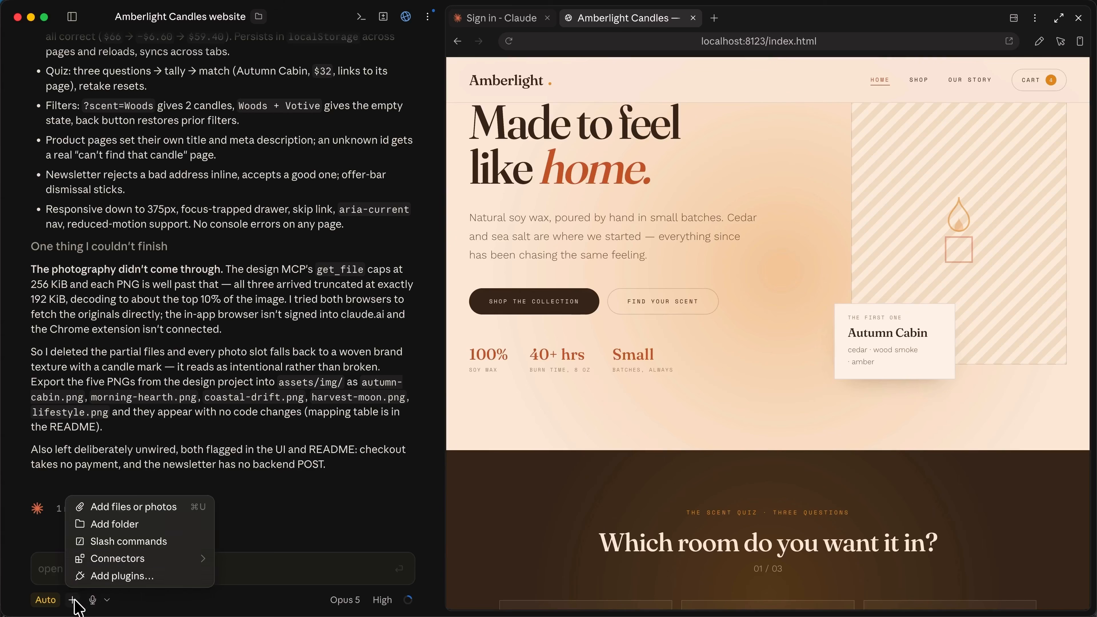
left_click(135, 506)
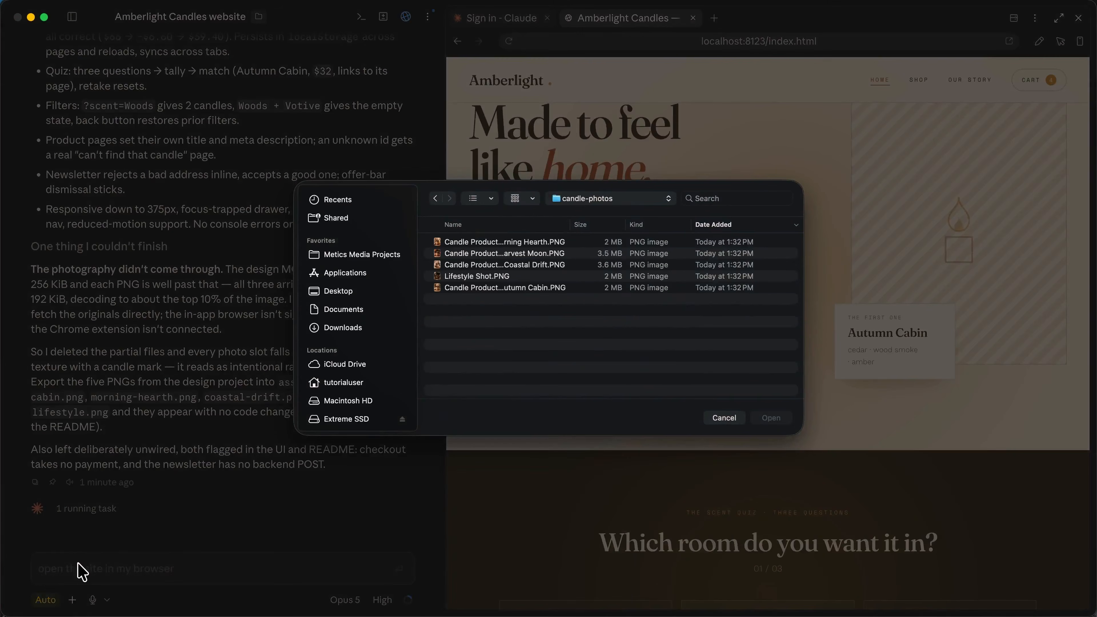
left_click_drag(563, 344, 560, 235)
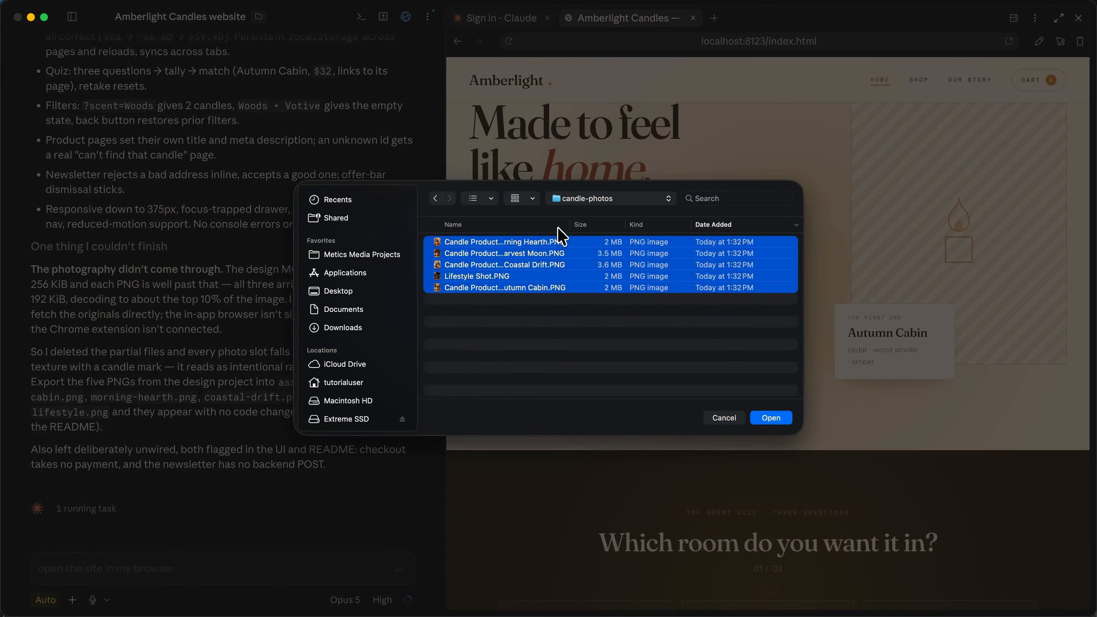
key("Return")
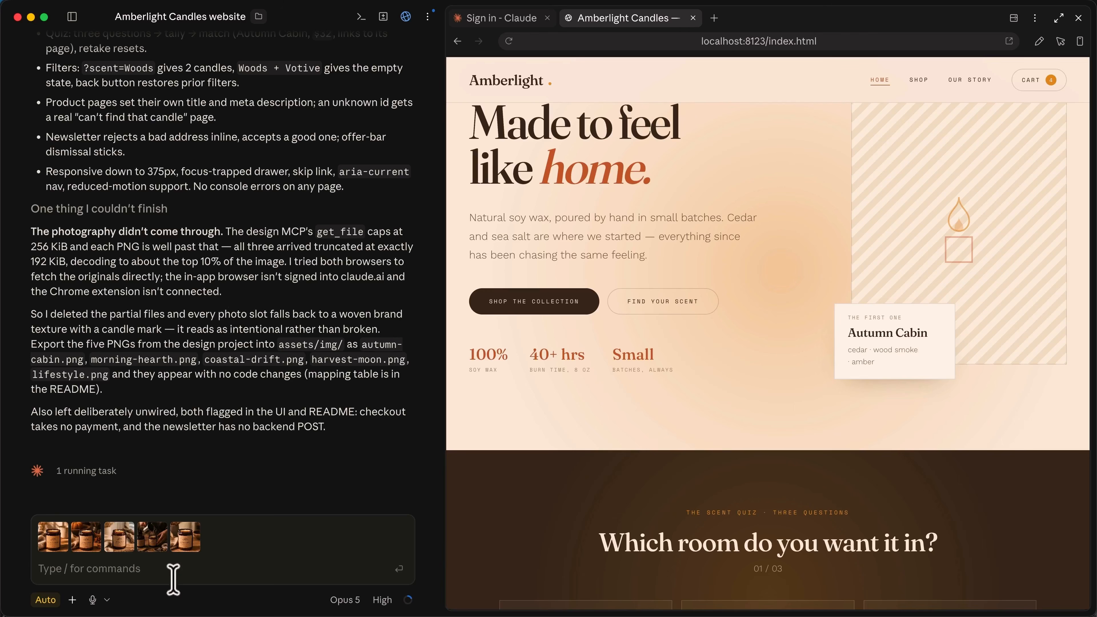
- Ask Claude to use the attached photos and wire up the email service using the connected Omnisend MCP, and review the updated site
type("Use thes")
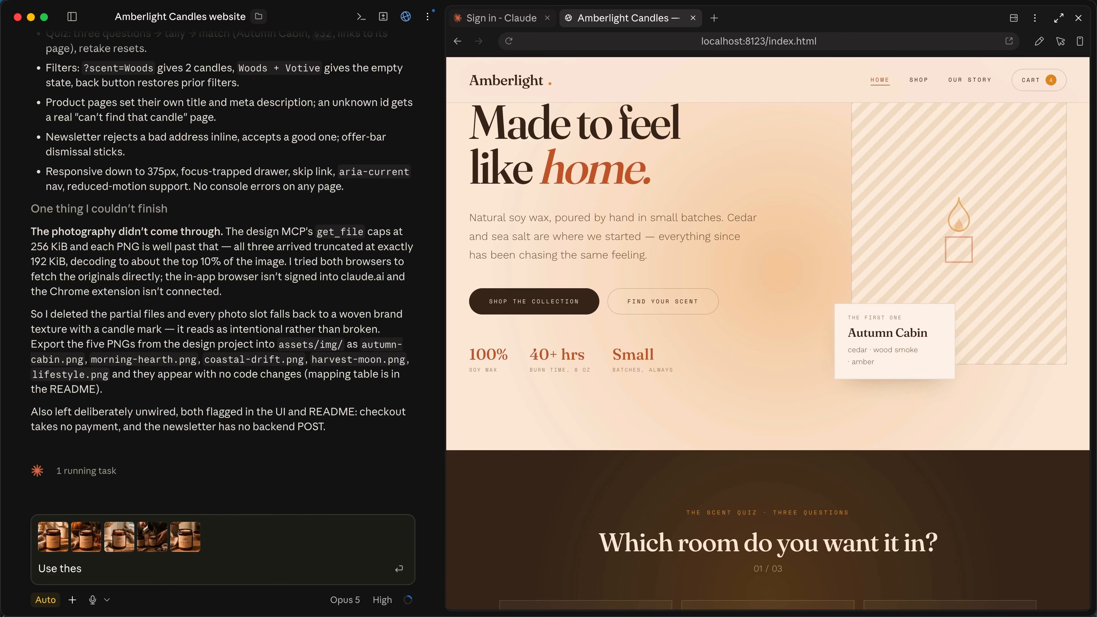
type("e photos, and wire up our email service usi")
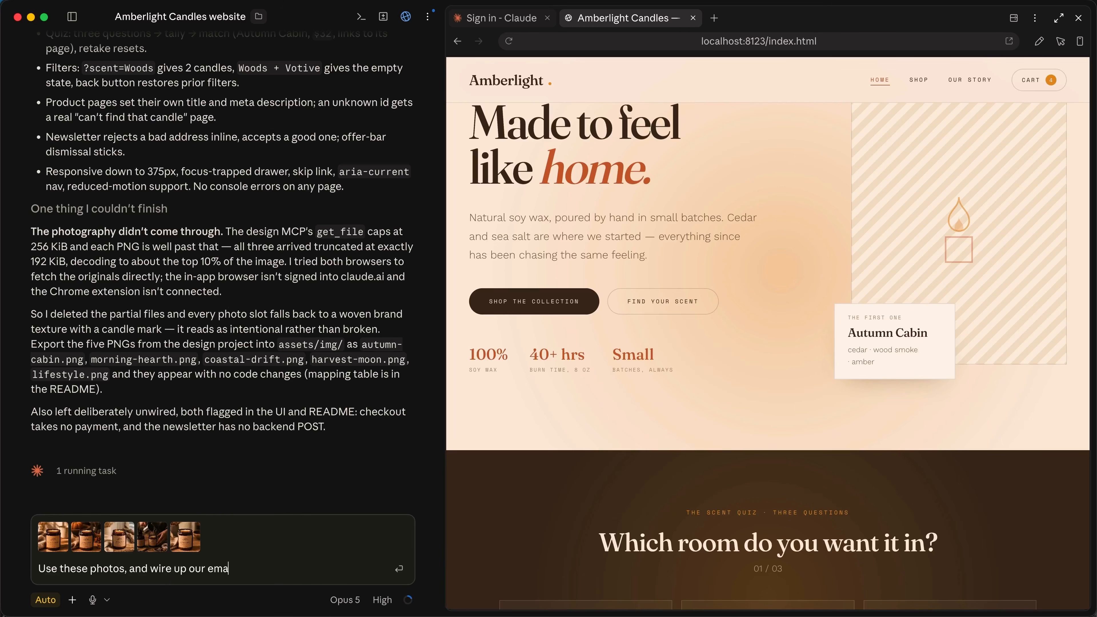
type("ng the connected Omnisend MCP")
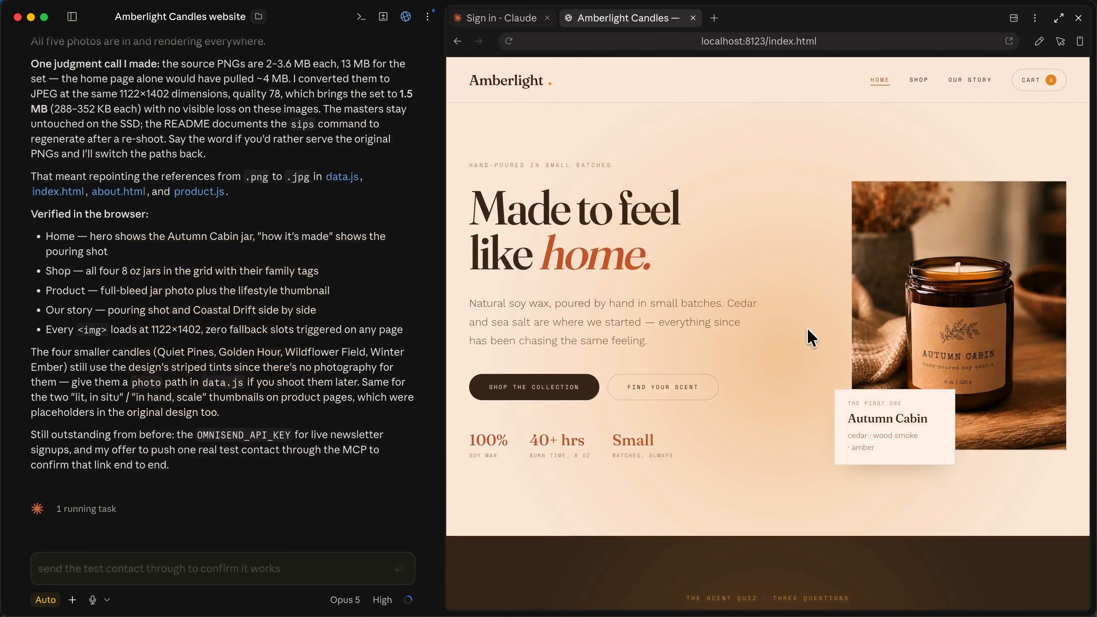
scroll(808, 357, "down", 1)
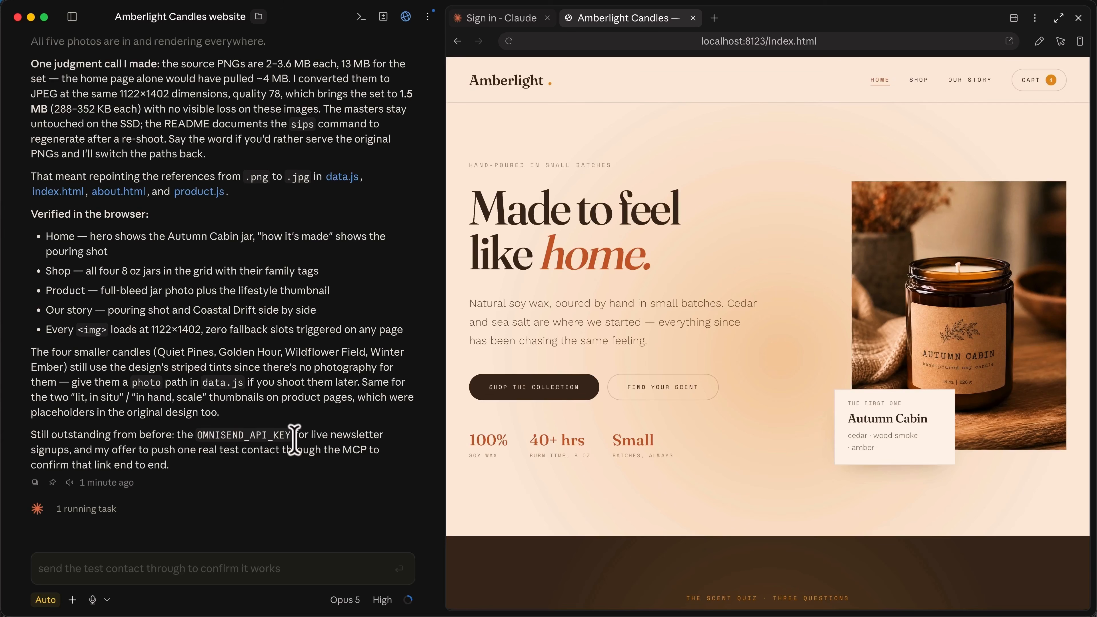
scroll(828, 319, "down", 2)
- Start a new Claude Code session in the inventory folder of 01 Amberlight Assets and trust that workspace
key("super+n")
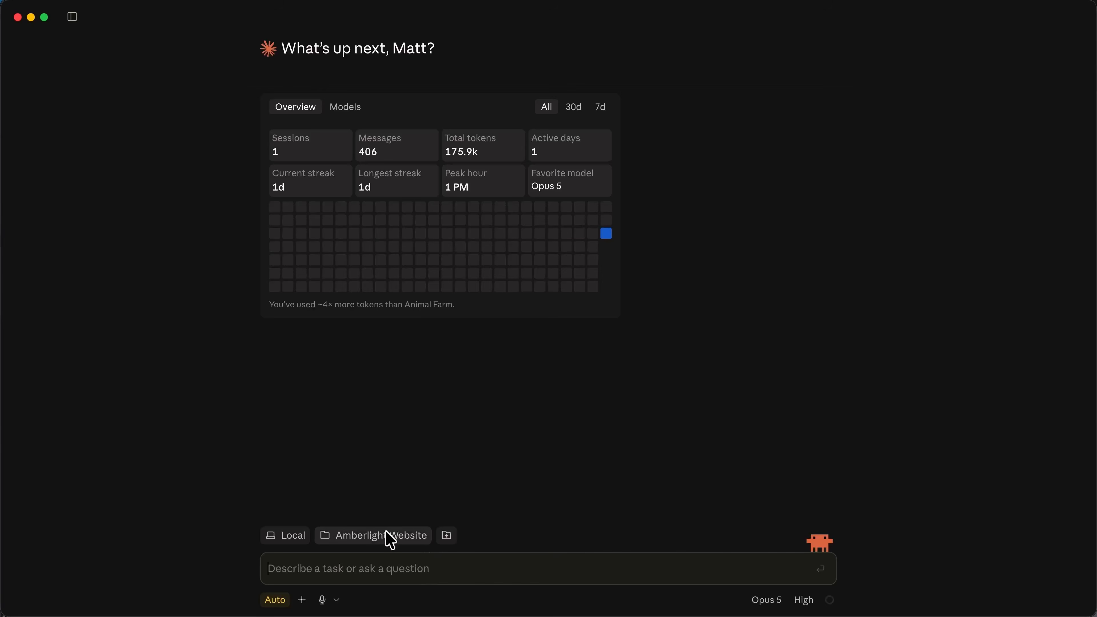
left_click(381, 536)
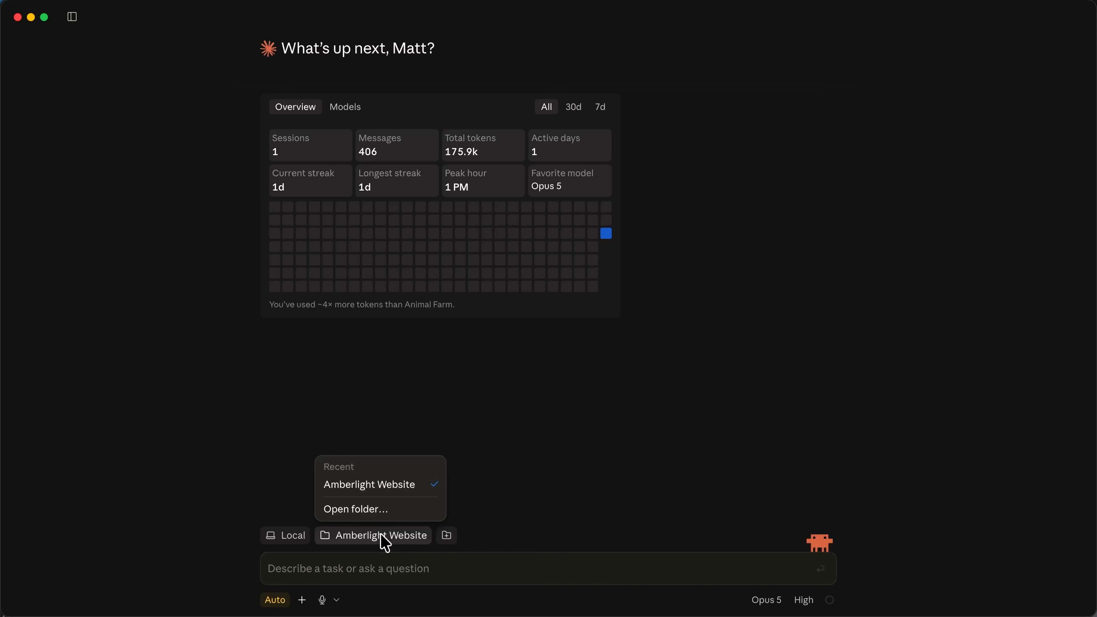
left_click(385, 511)
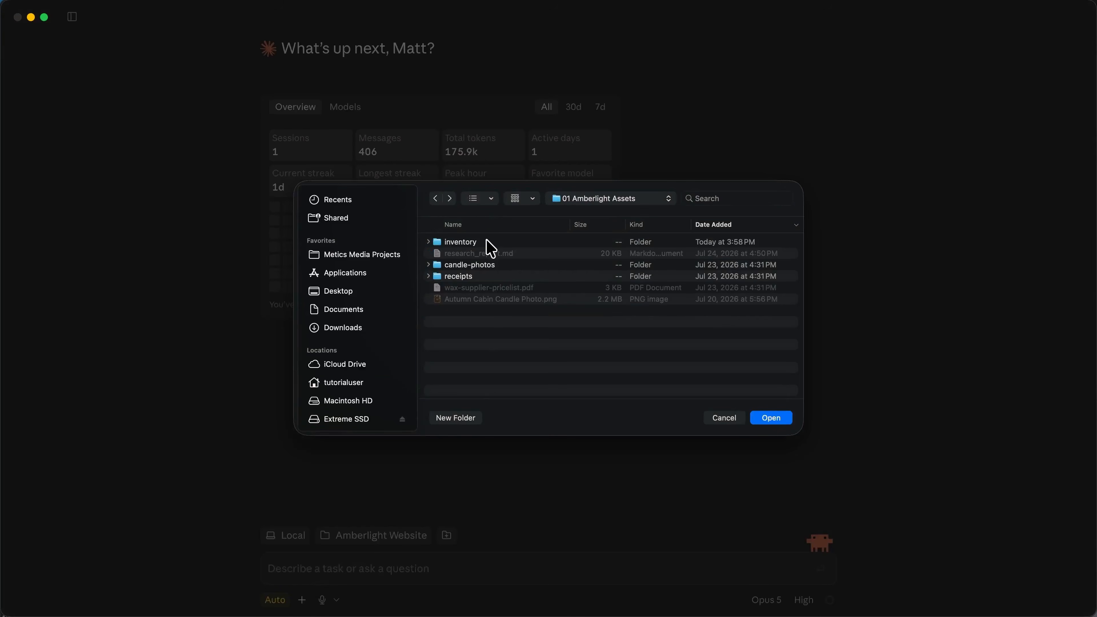
left_click(487, 241)
key("Return")
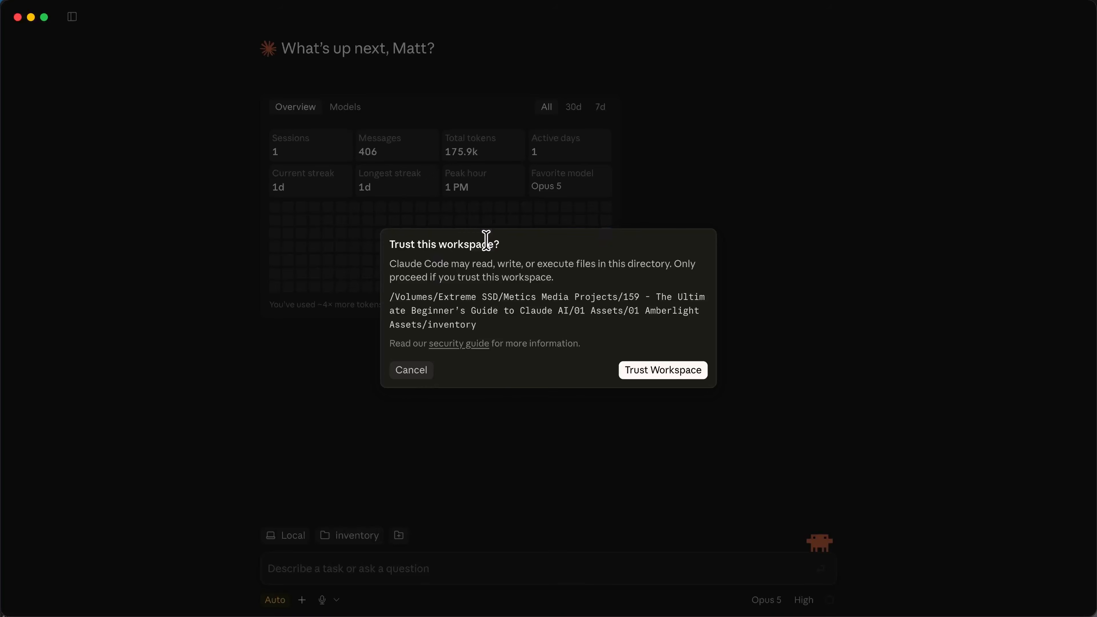
left_click(630, 371)
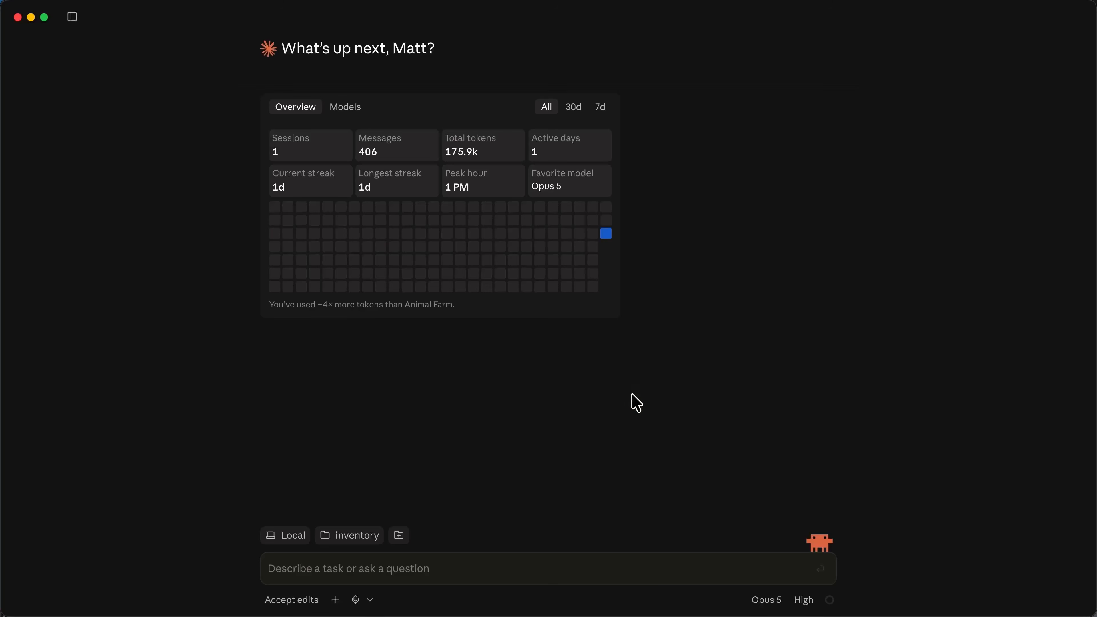
- Write a prompt for a small tool turning inventory.xlsx into a print-ready PDF label sheet, each label with candle name, scent and 'hand-poured soy wax'
type("Bui")
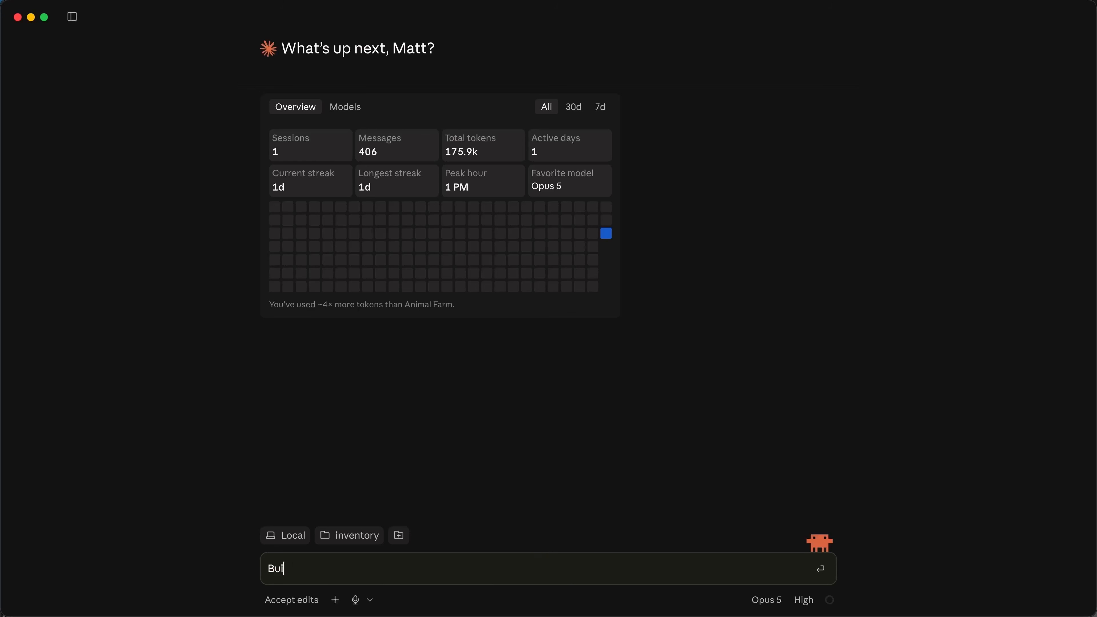
type("ld me a small tool that reads")
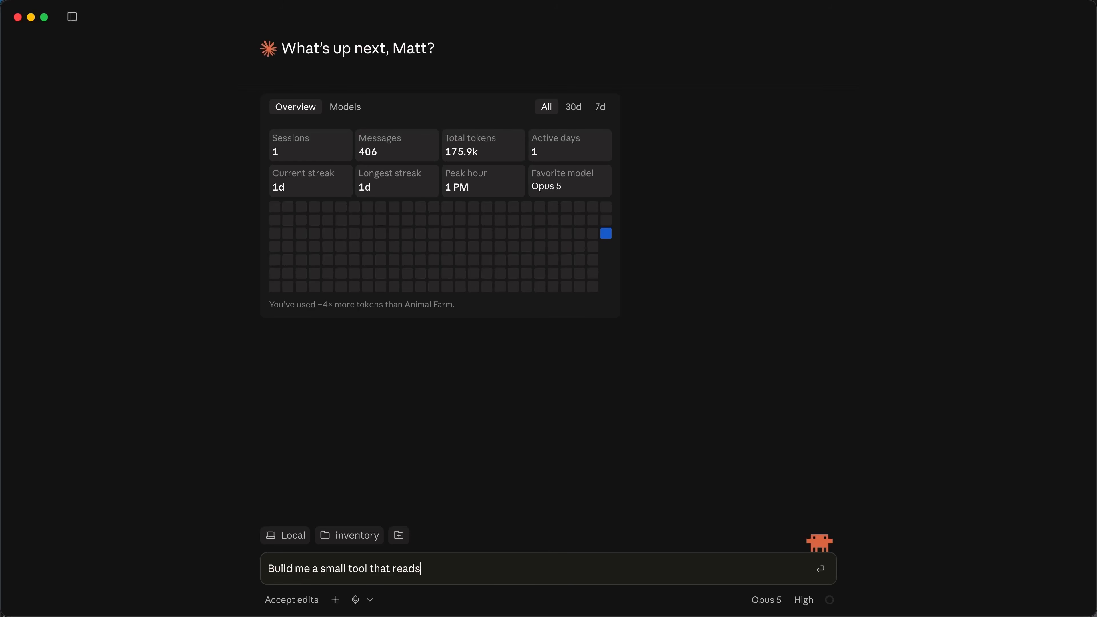
type(" inventory.xlsx and creates a")
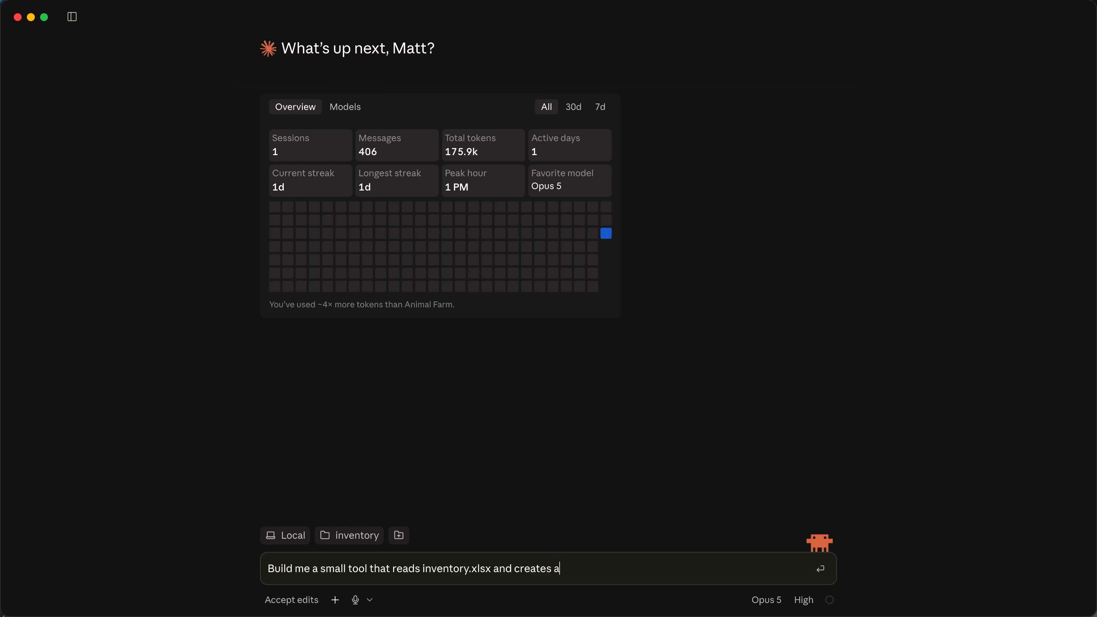
type(" print-ready PDF sheet of pr")
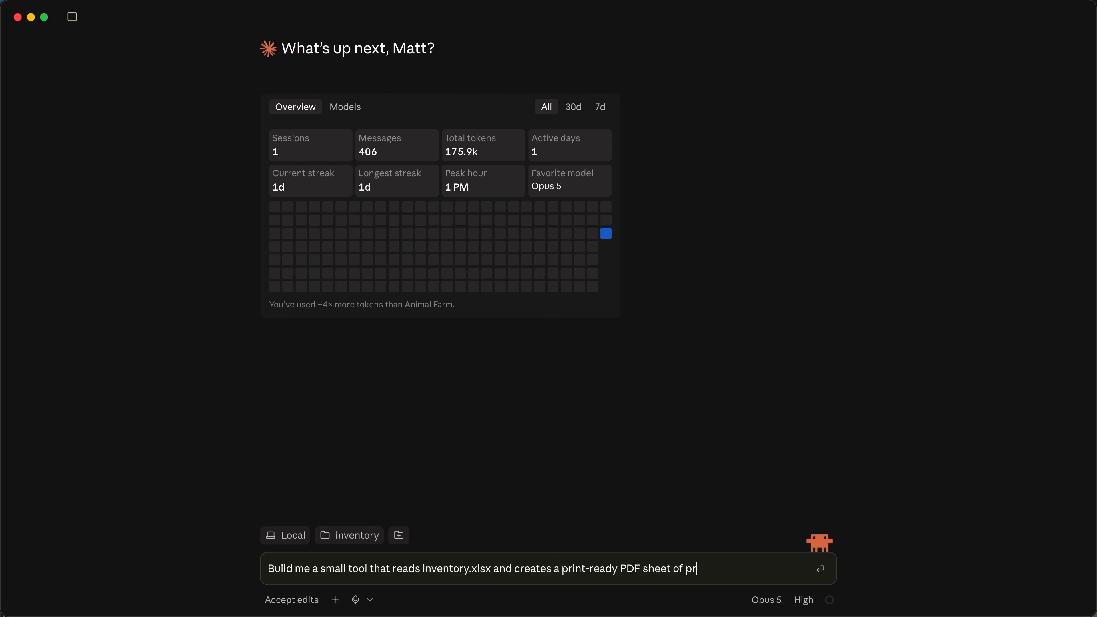
type("oduct labels: one label per ca")
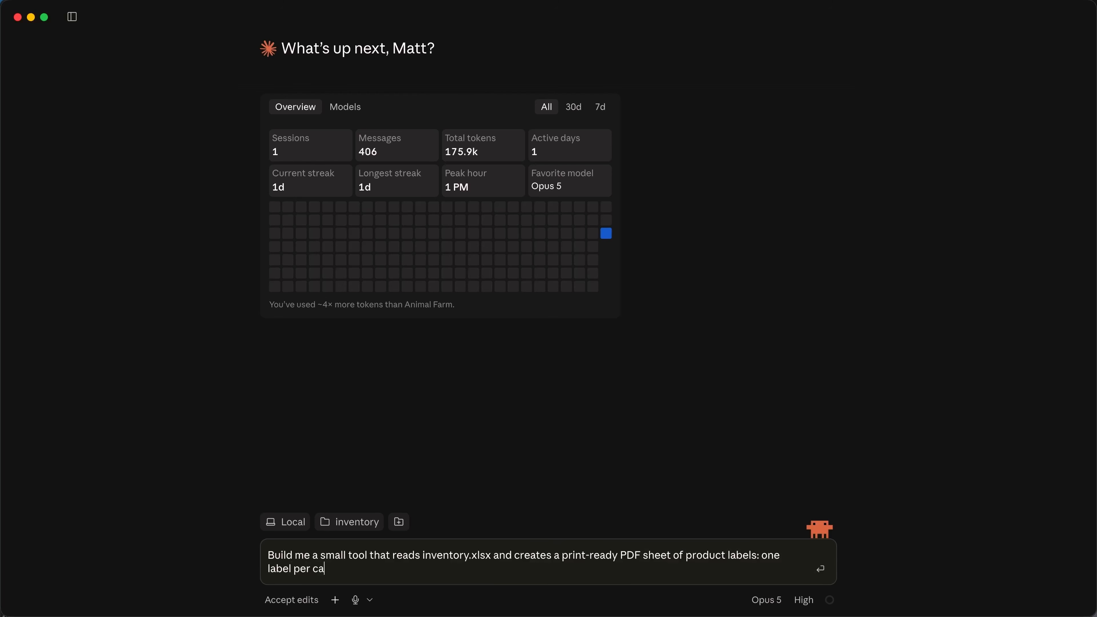
type("ndle with the name, the scent")
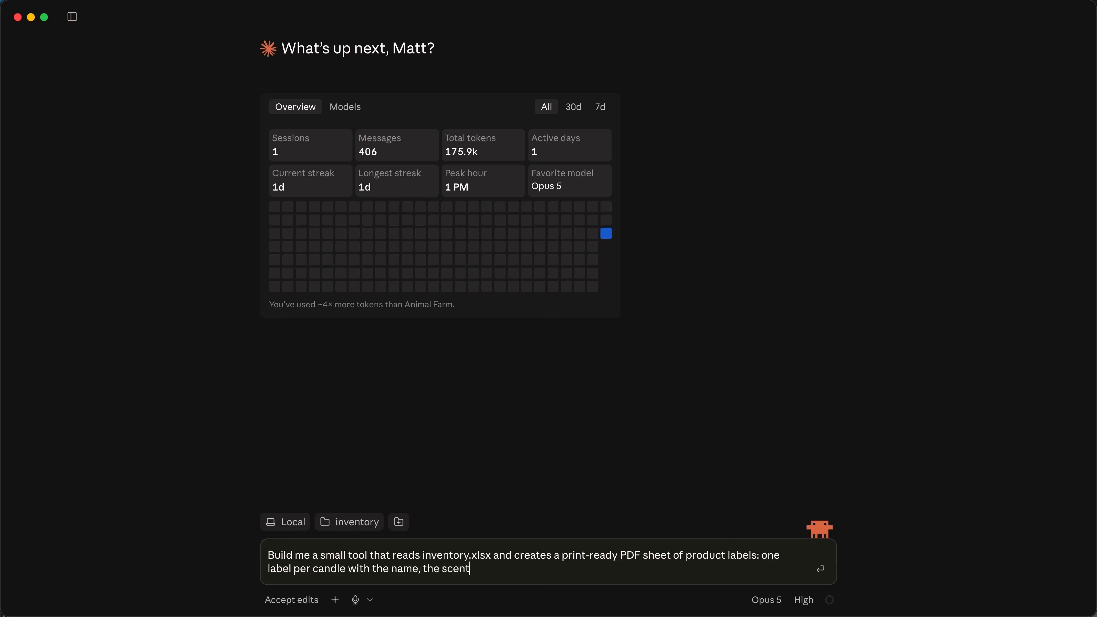
type(", and 'hand-poured soy wax',")
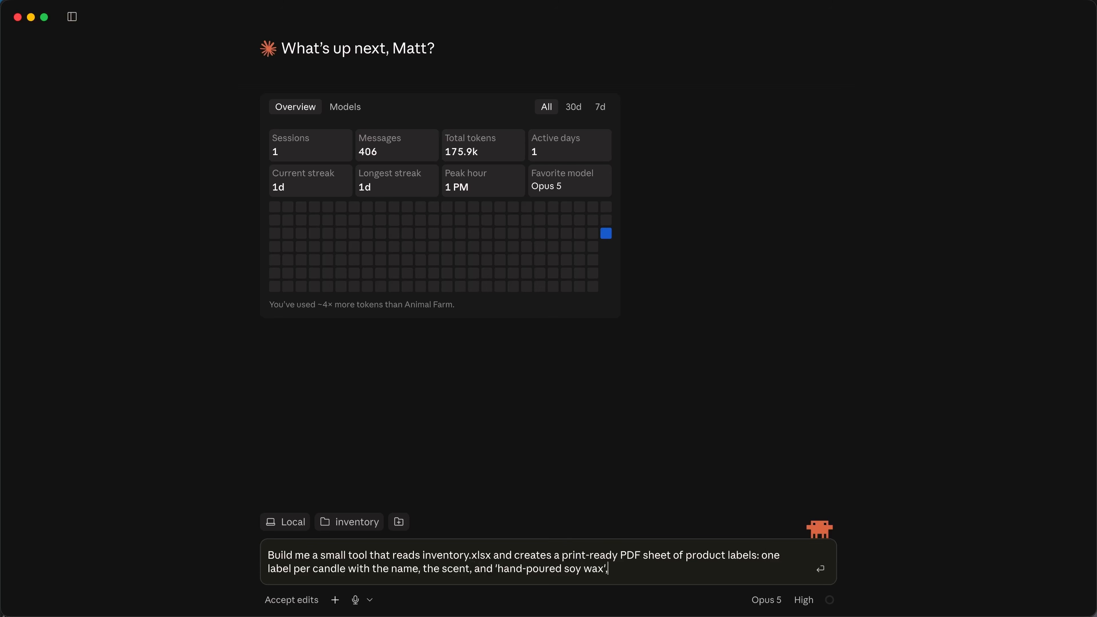
- Extend the prompt with the warm amber brand style of the attached example label, one-click reruns for new products and a desktop icon
type(" in our warm amber brand styl")
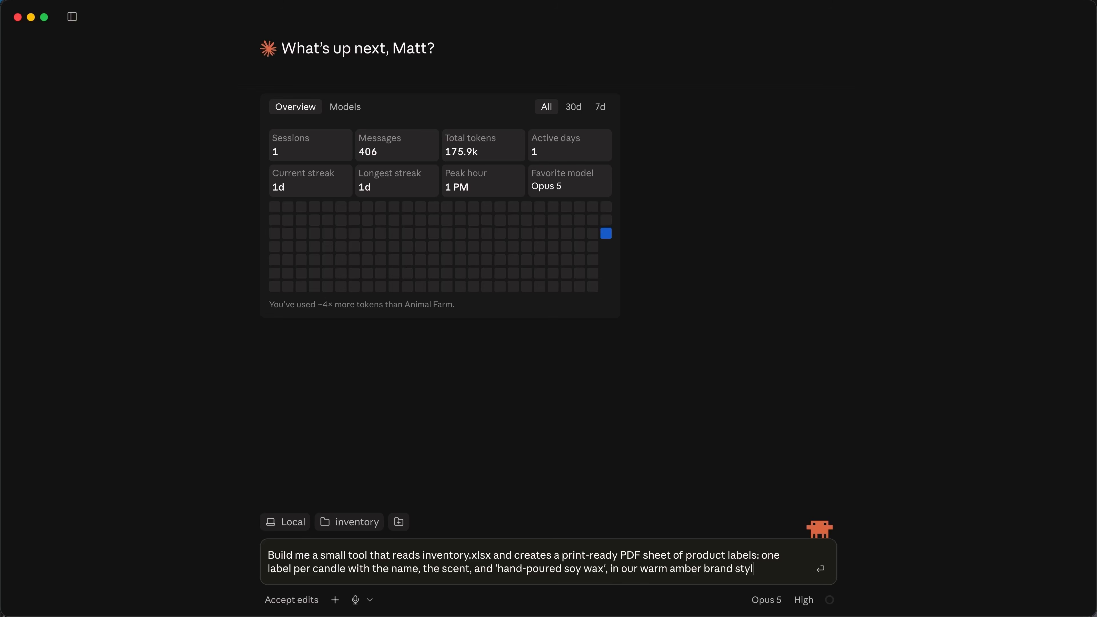
type("e like the label on the cand")
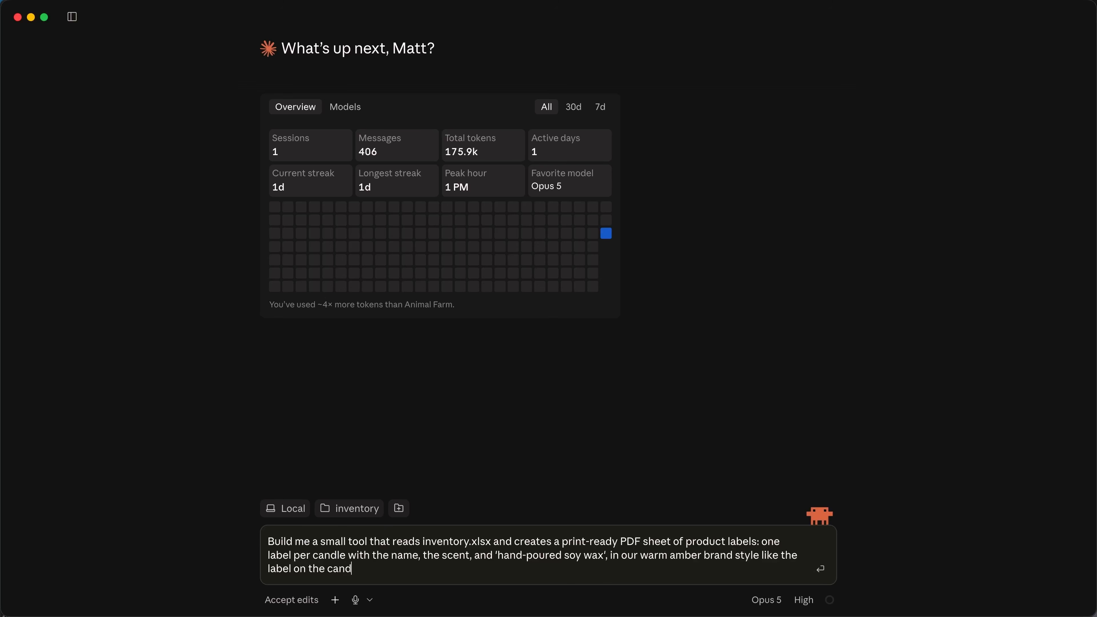
type("le in the attached example im")
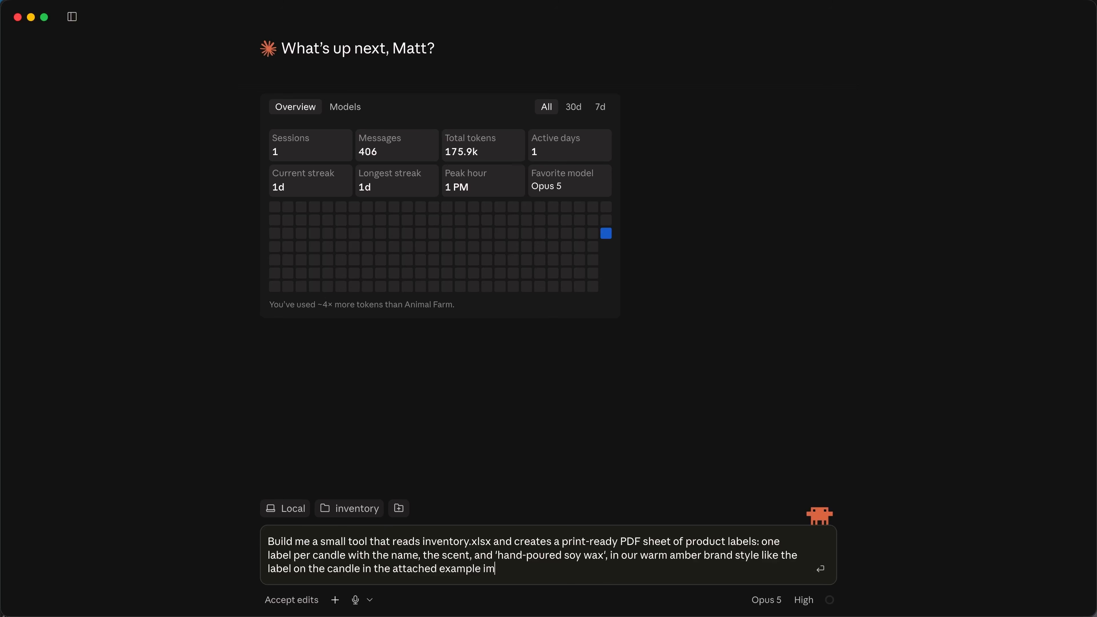
type("age. Make it something I can ru")
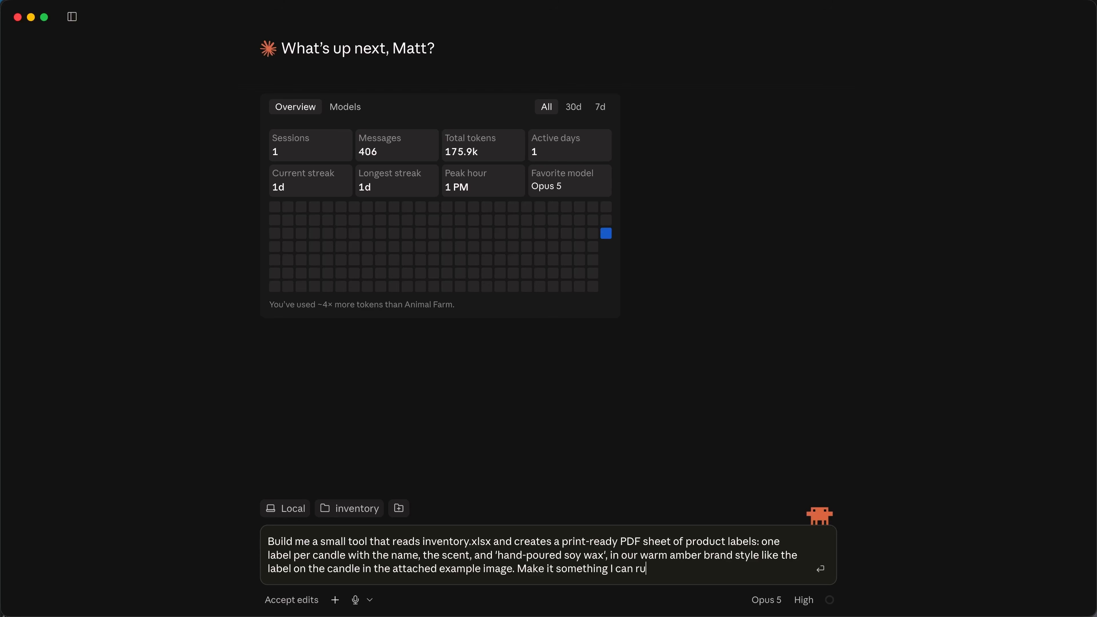
type("n again with one click whenev")
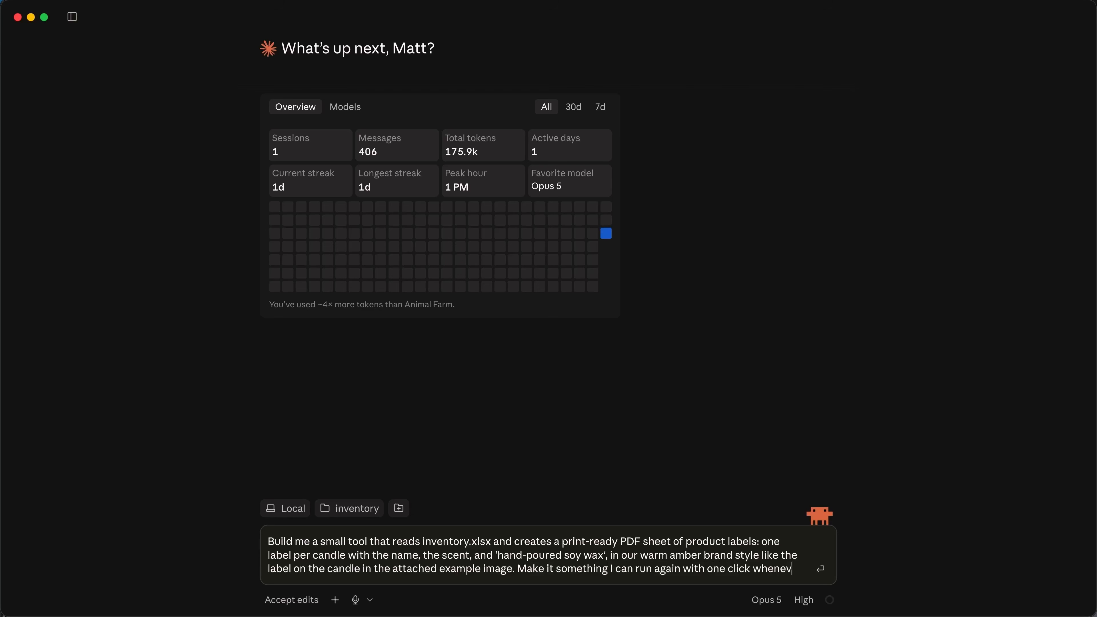
type("er I add new products. Put the ")
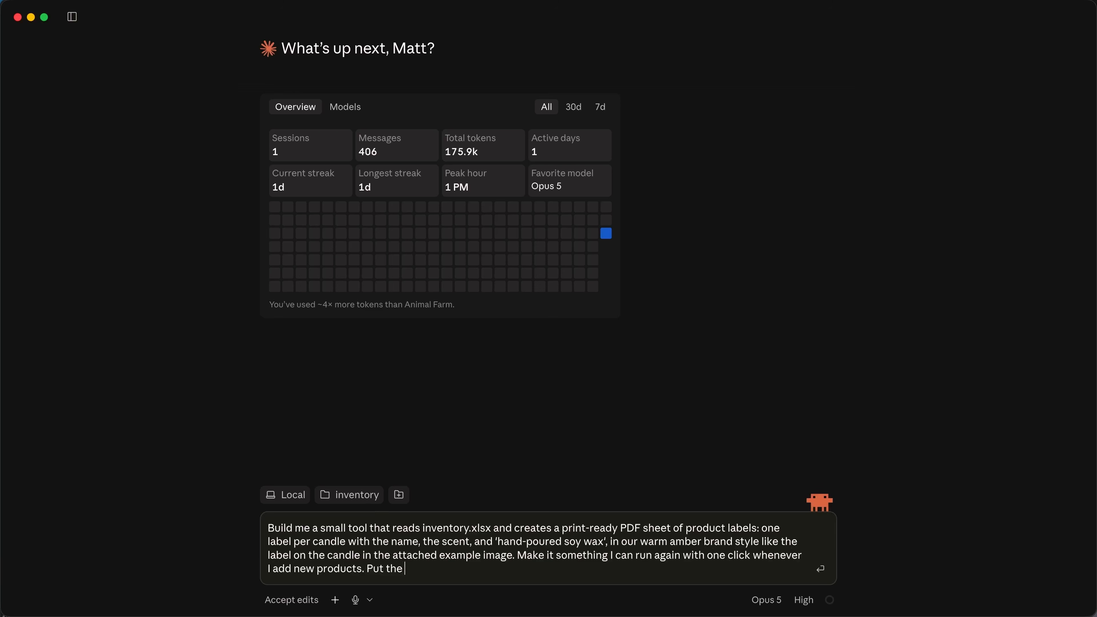
type("icon to start the app on my desktop.")
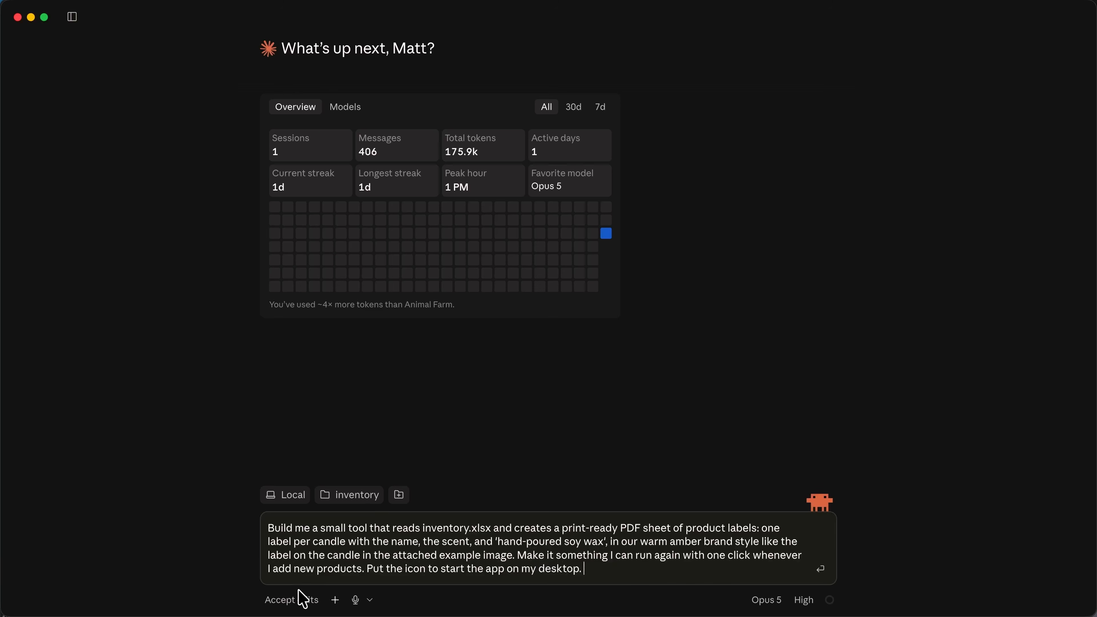
- Set the session's permission mode to Auto and enable it for the inventory workspace
left_click(298, 599)
left_click(292, 558)
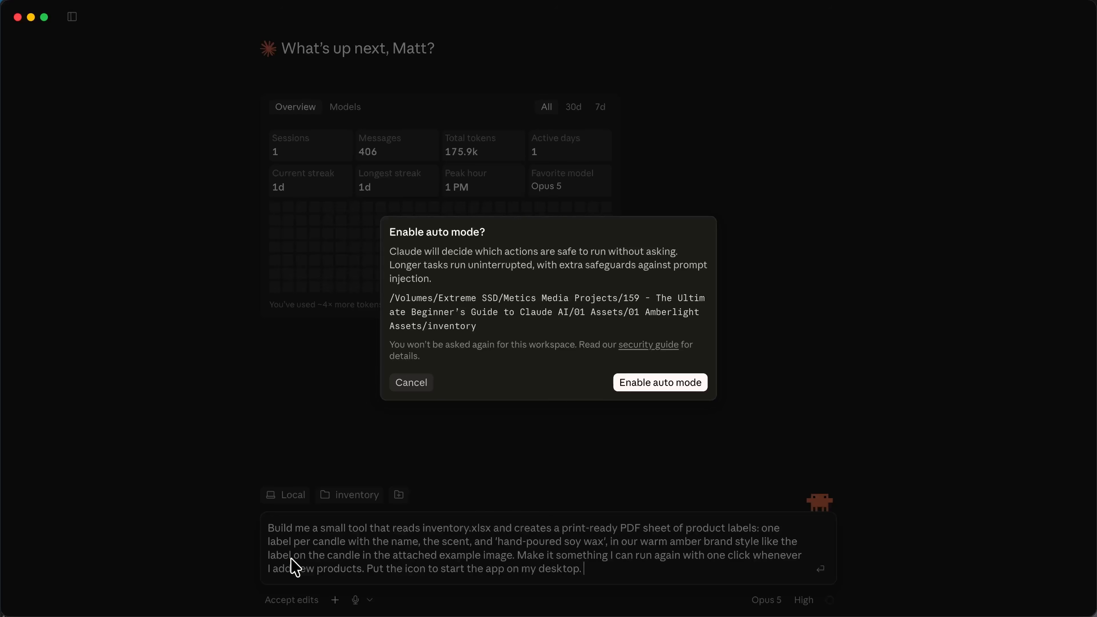
left_click(683, 382)
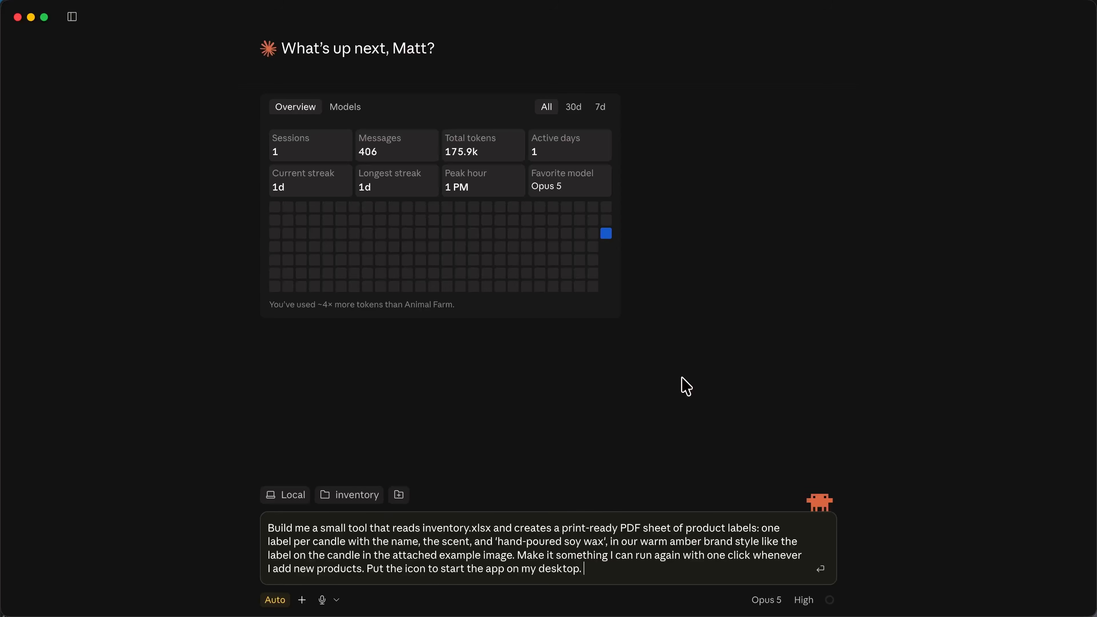
- Attach the Morning Hearth candle photo from the candle-photos folder to the label tool prompt as the example image
left_click(302, 600)
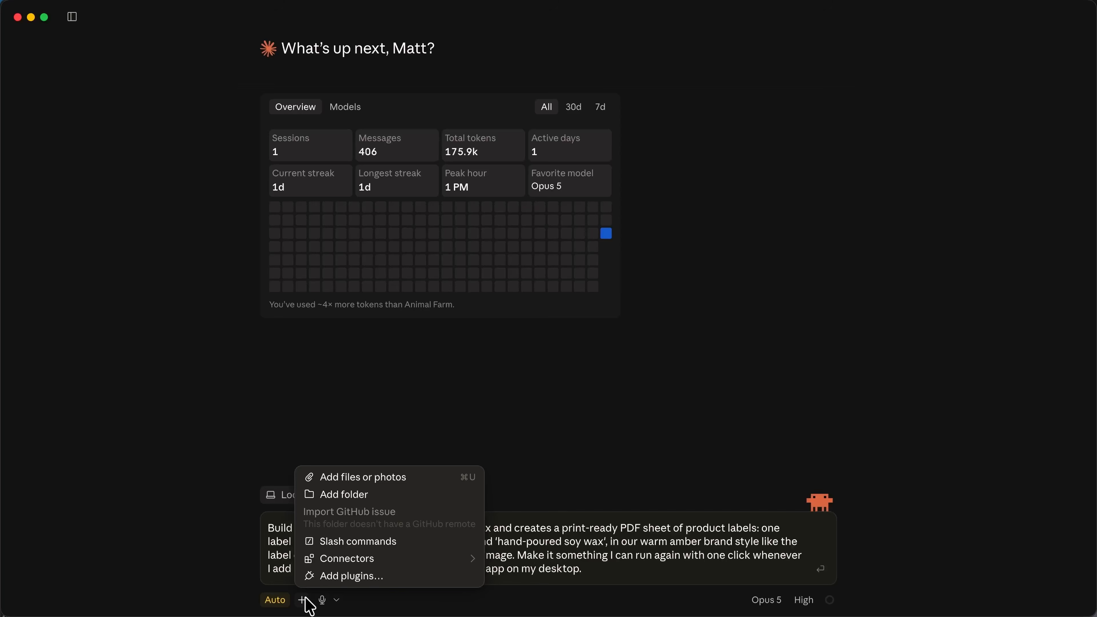
left_click(389, 477)
double_click(465, 264)
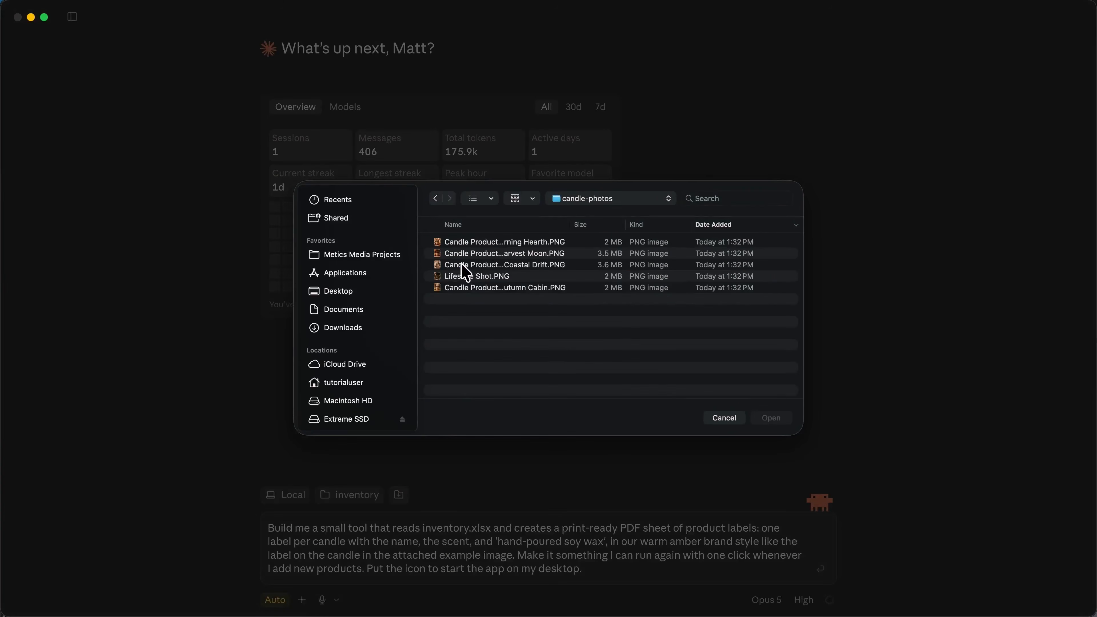
left_click(495, 243)
double_click(495, 243)
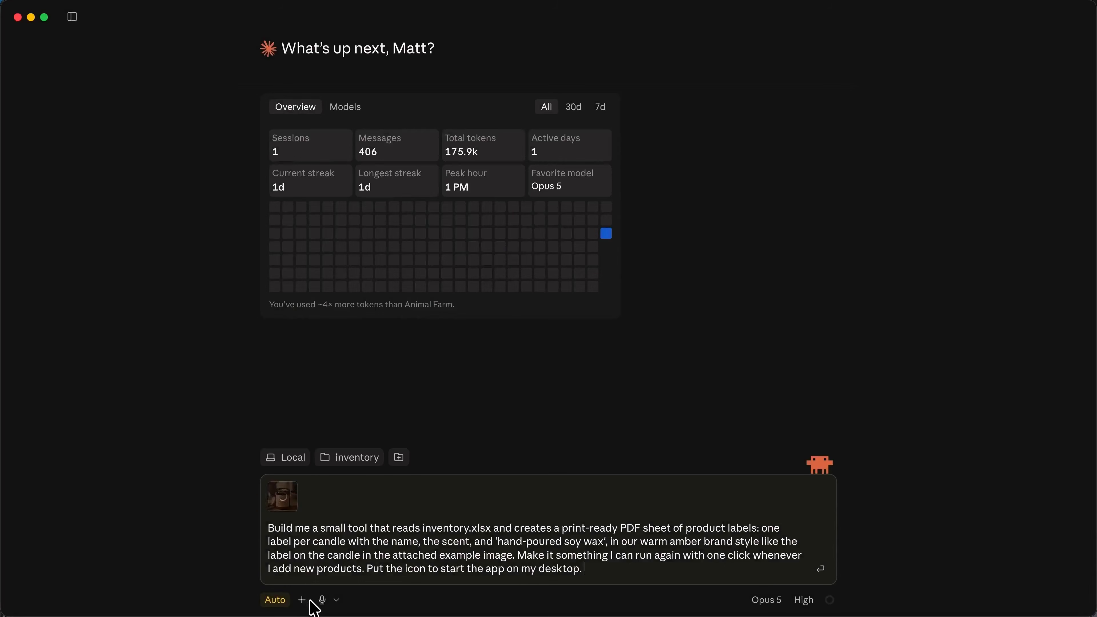
- Attach inventory.xlsx from the inventory folder and send the label tool prompt
left_click(305, 601)
left_click(366, 477)
left_click(488, 243)
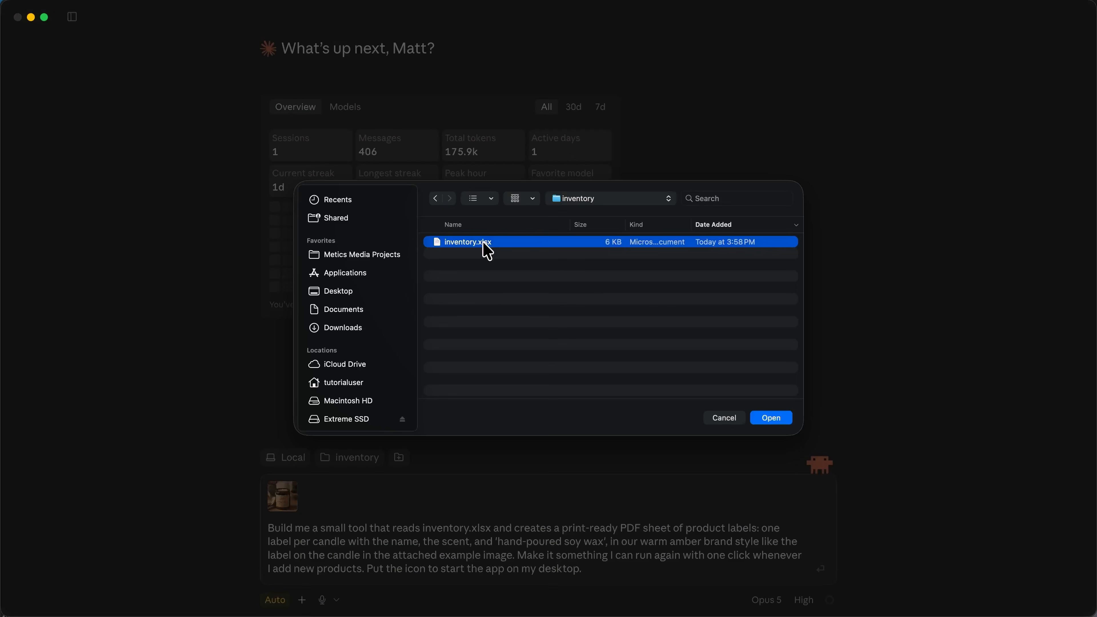
double_click(484, 243)
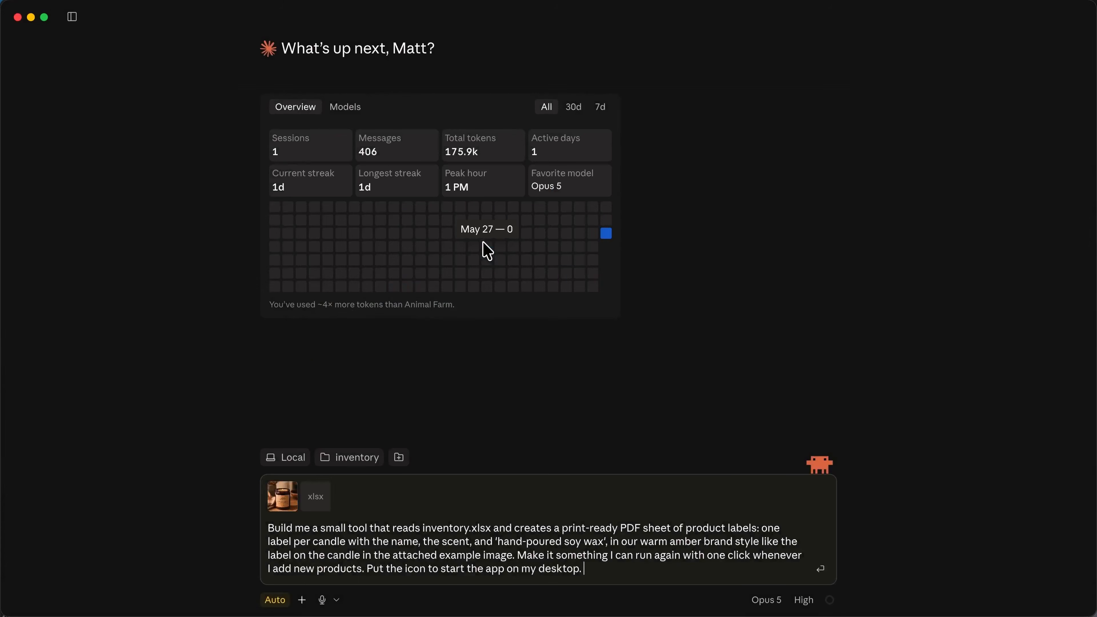
key("Return")
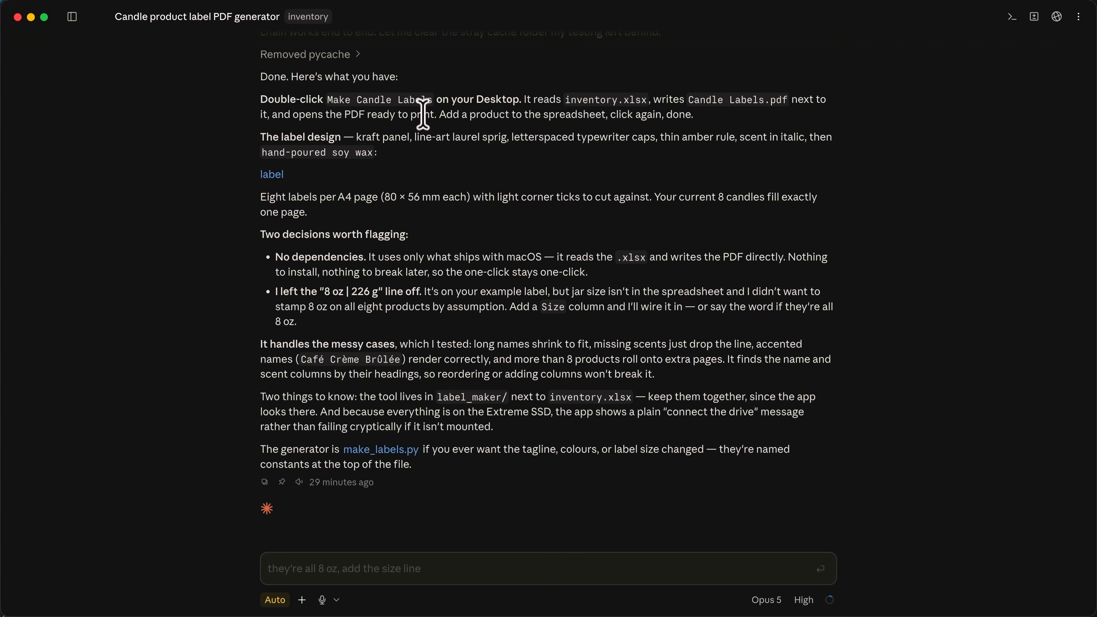
- Run the Make Candle Labels app from the Desktop folder and look through the generated Candle Labels.pdf
left_click(346, 242)
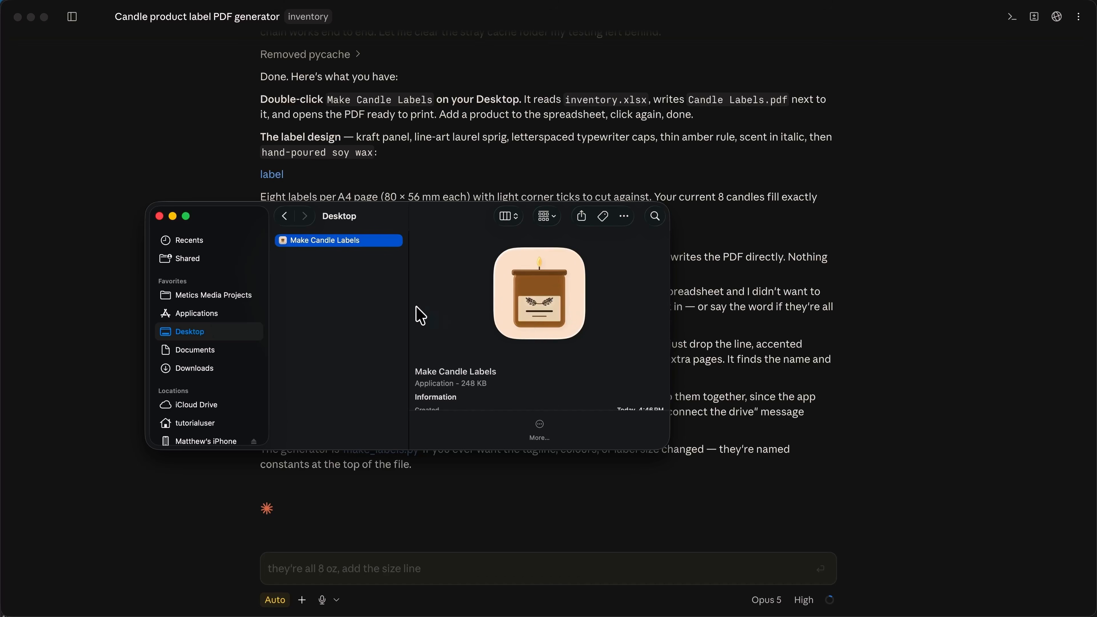
double_click(343, 242)
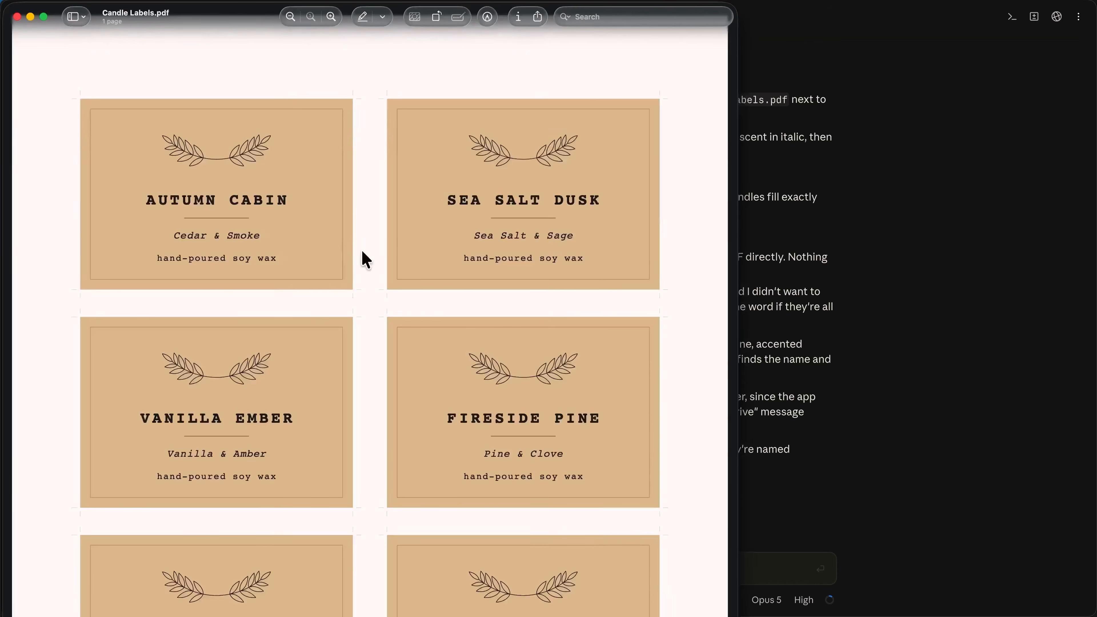
scroll(377, 257, "down", 10)
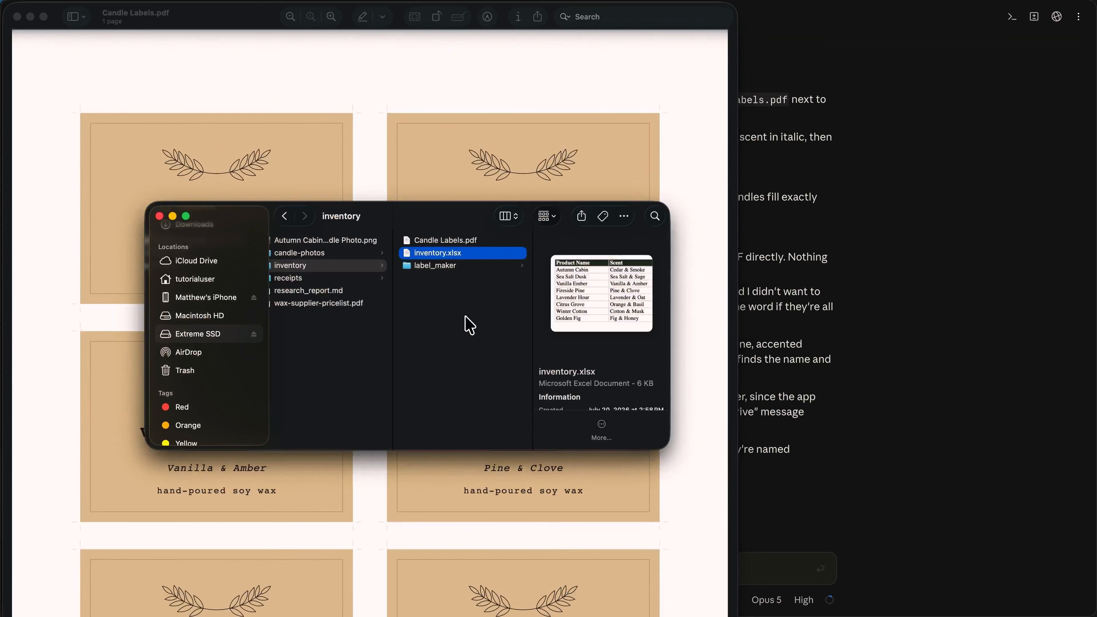
- Open inventory.xlsx from the inventory folder and rename the product Sea Salt Dusk to Dusk Sea Salt
double_click(477, 255)
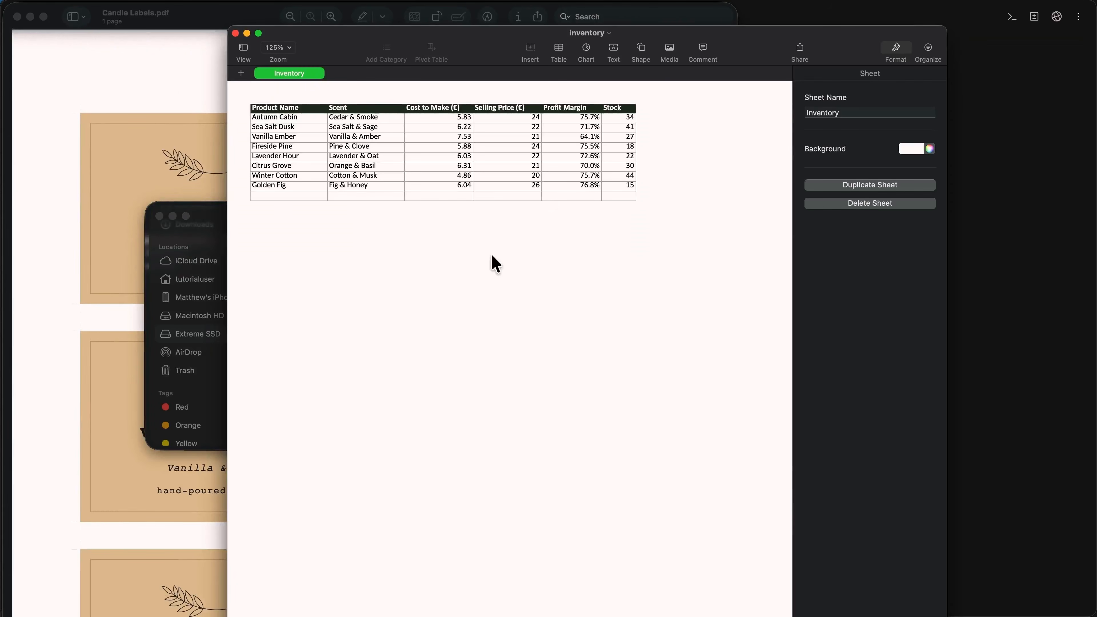
left_click(319, 131)
type("Dusk")
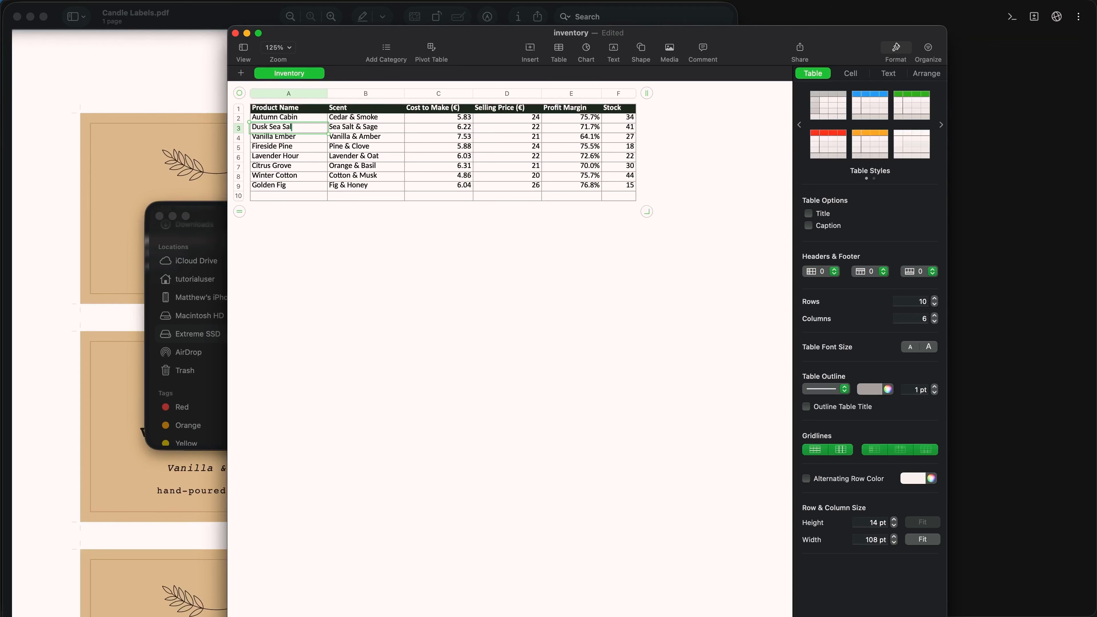
type(" Sea Salt")
- Fill the empty last row with product Cozy Kitchen, scent Chocolate & Cinnamon, cost to make 5, selling price 30 and stock 10
left_click(300, 196)
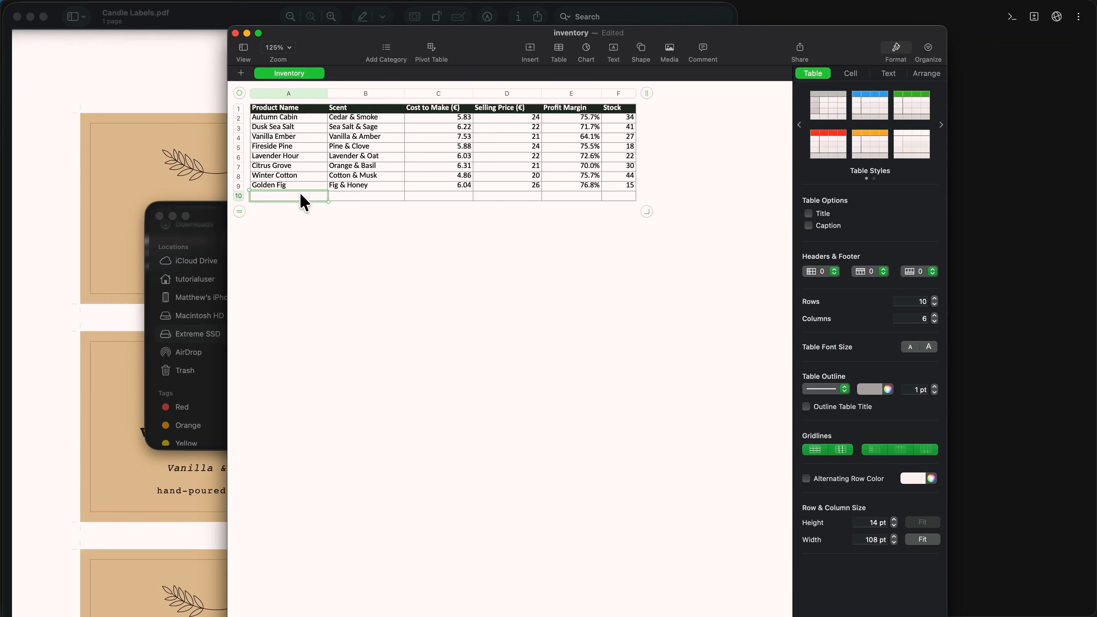
type("Cozy Kitchen")
key("Tab")
type("Chocolate & Cinnamon")
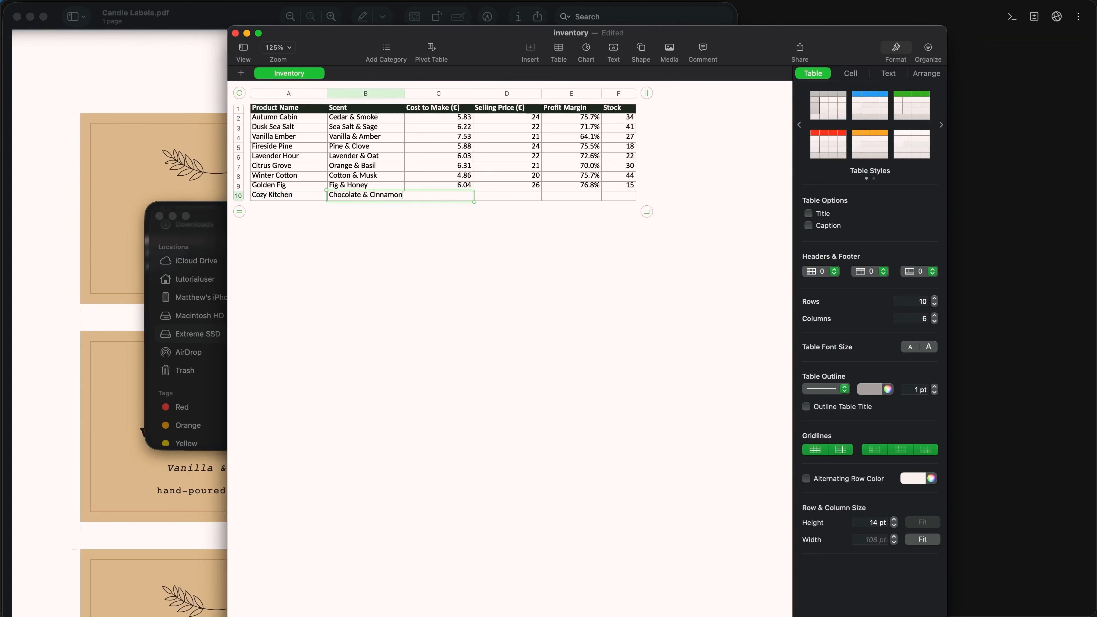
key("Tab")
type("5")
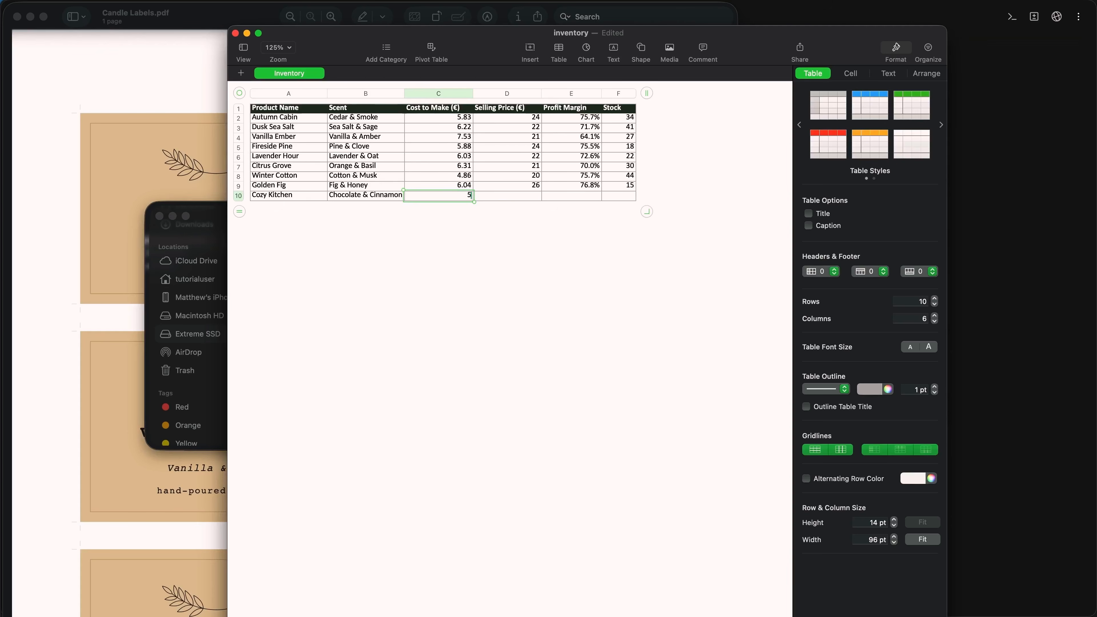
key("Tab")
type("30")
key("Tab")
left_click(627, 194)
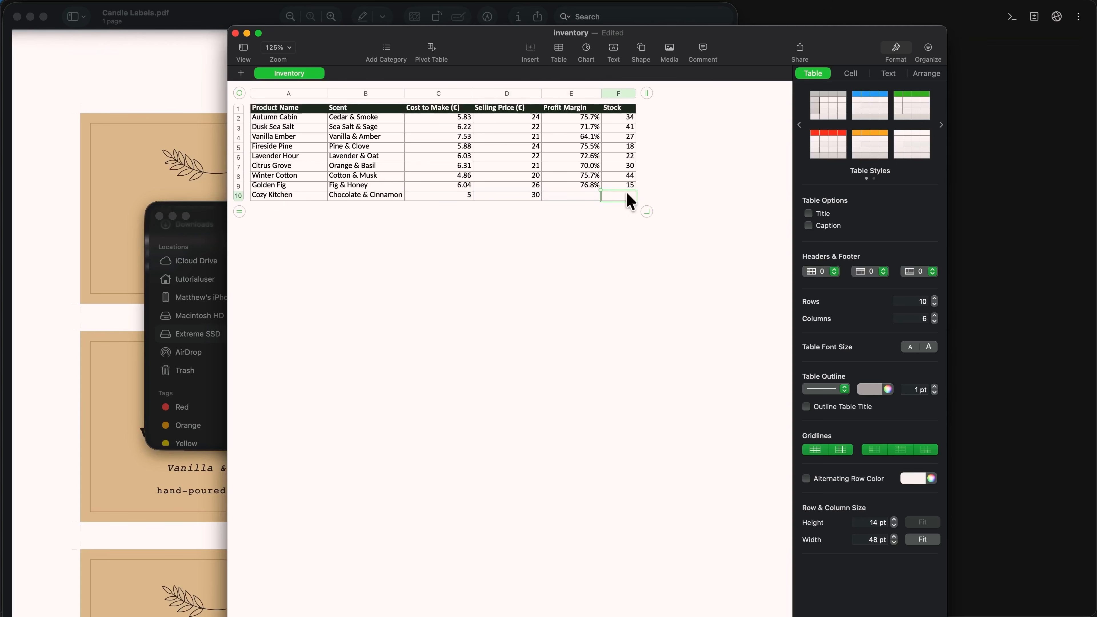
- Copy the profit margin formula from the Golden Fig row into the Cozy Kitchen row
left_click(587, 187)
double_click(588, 187)
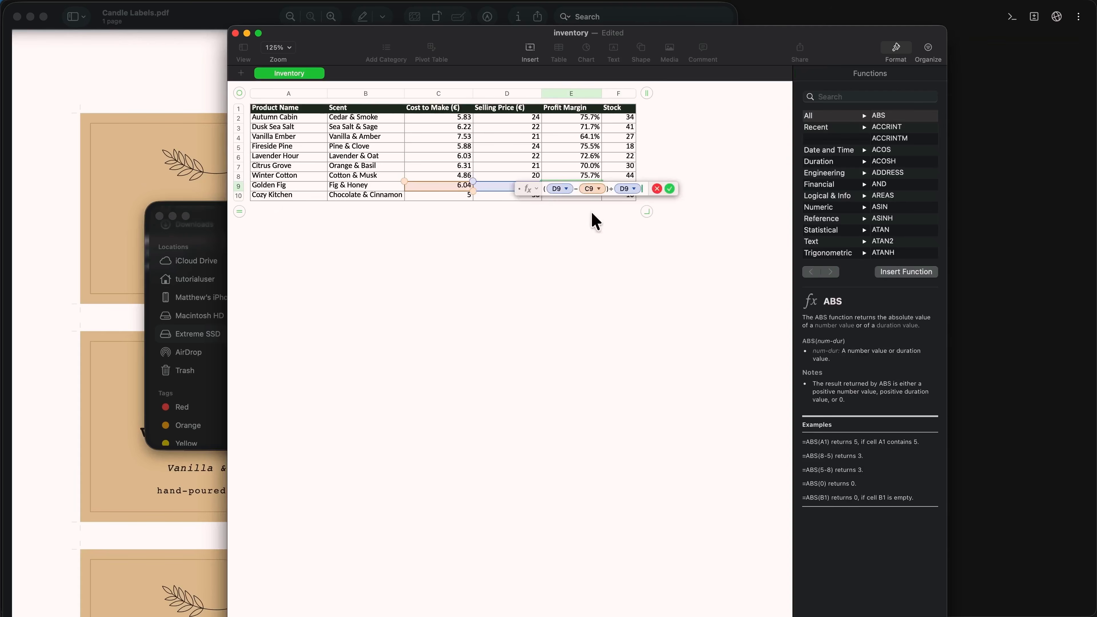
key("Escape")
key("super+c")
left_click(588, 195)
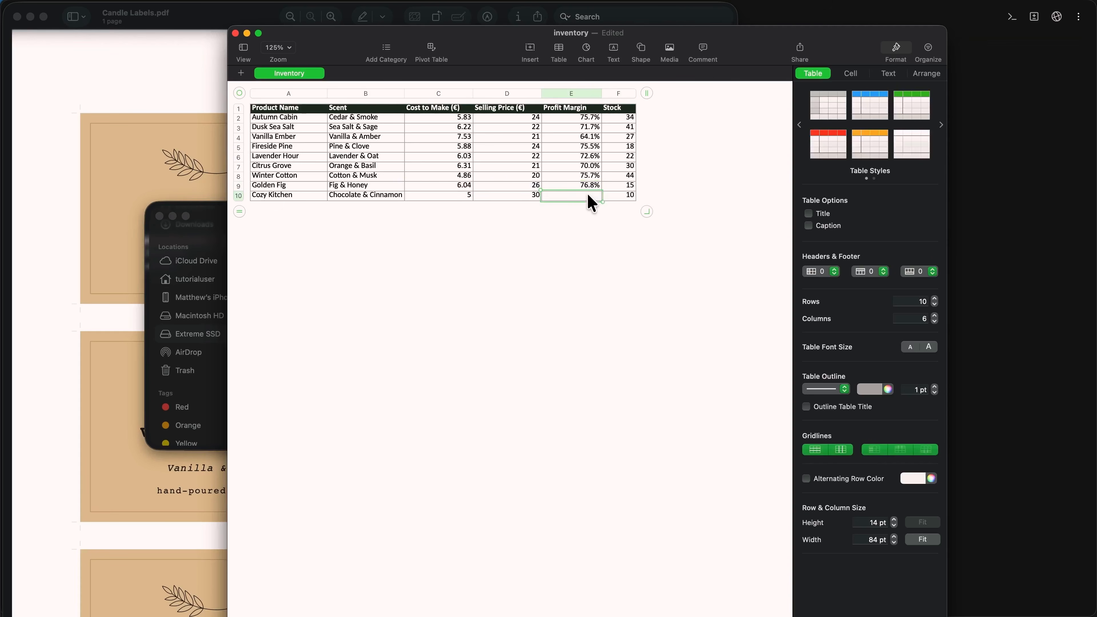
key("super+v")
left_click(586, 214)
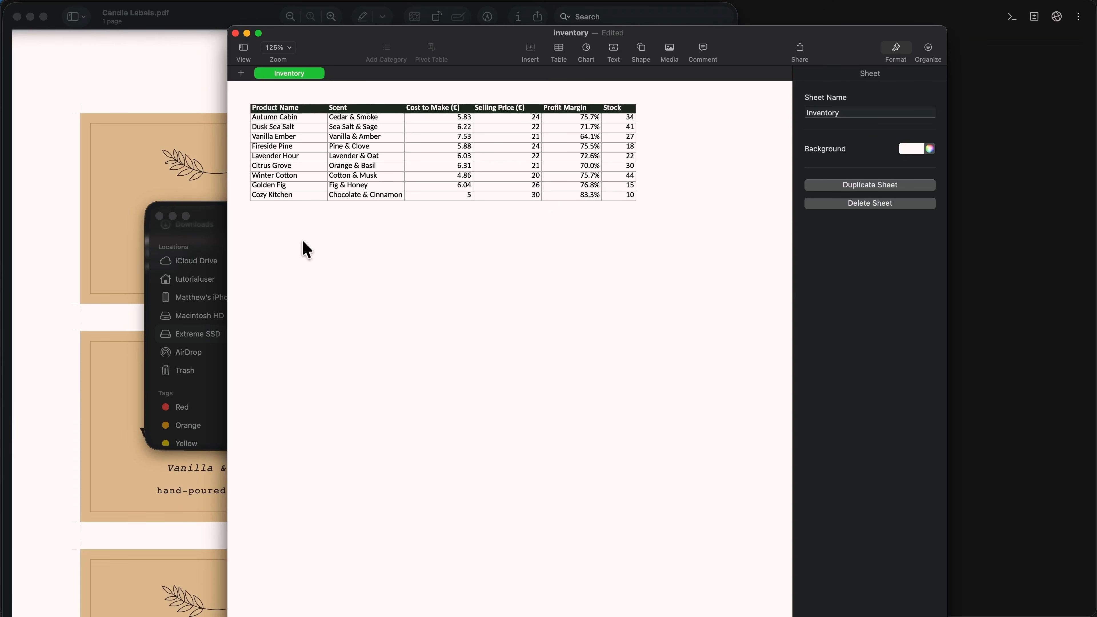
- Export the spreadsheet to Excel as inventory in the inventory folder, replacing the existing inventory.xlsx
left_click(82, 5)
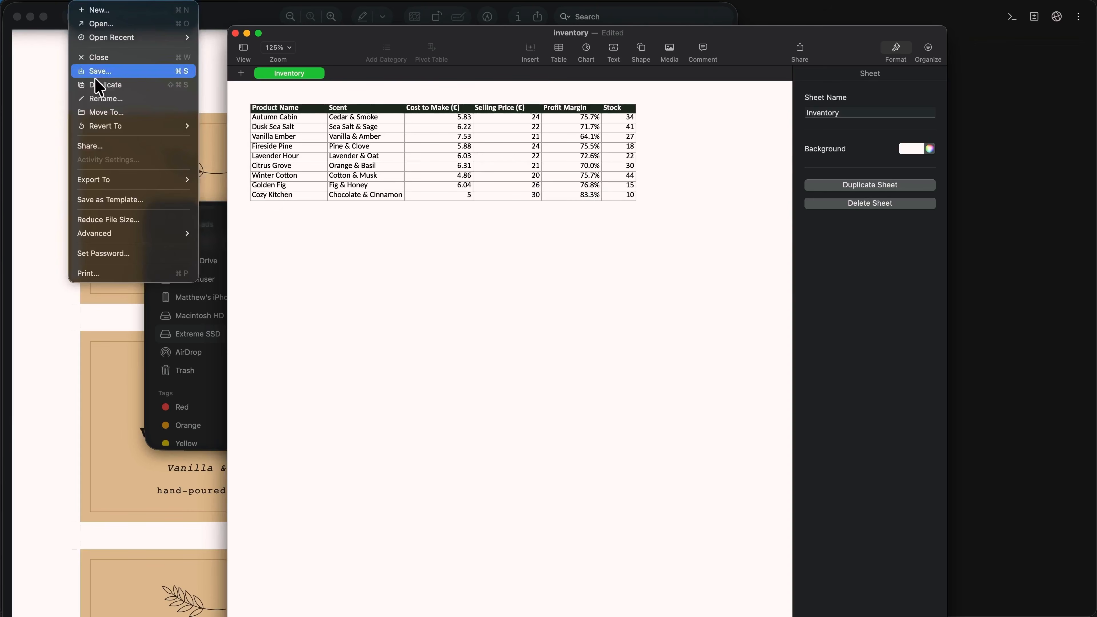
mouse_move(177, 181)
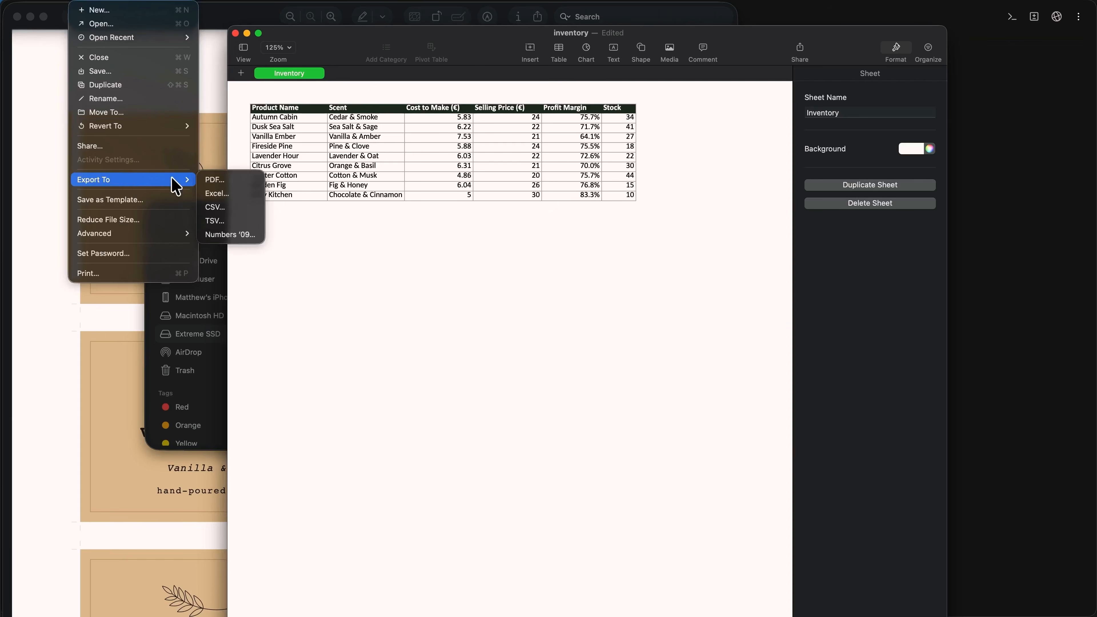
left_click(218, 196)
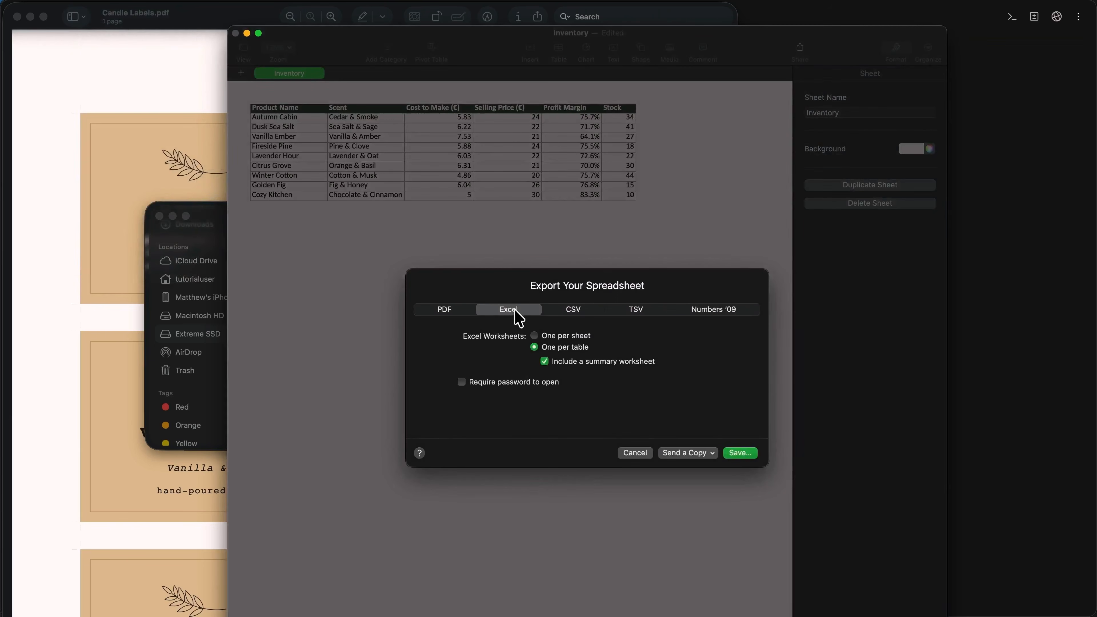
left_click(740, 453)
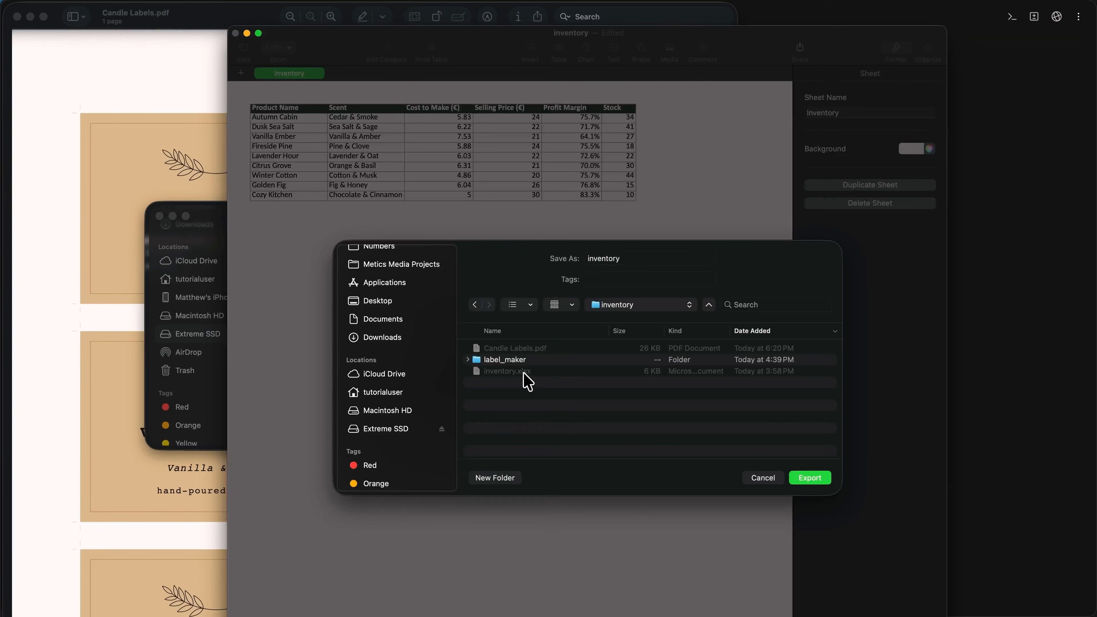
left_click(810, 477)
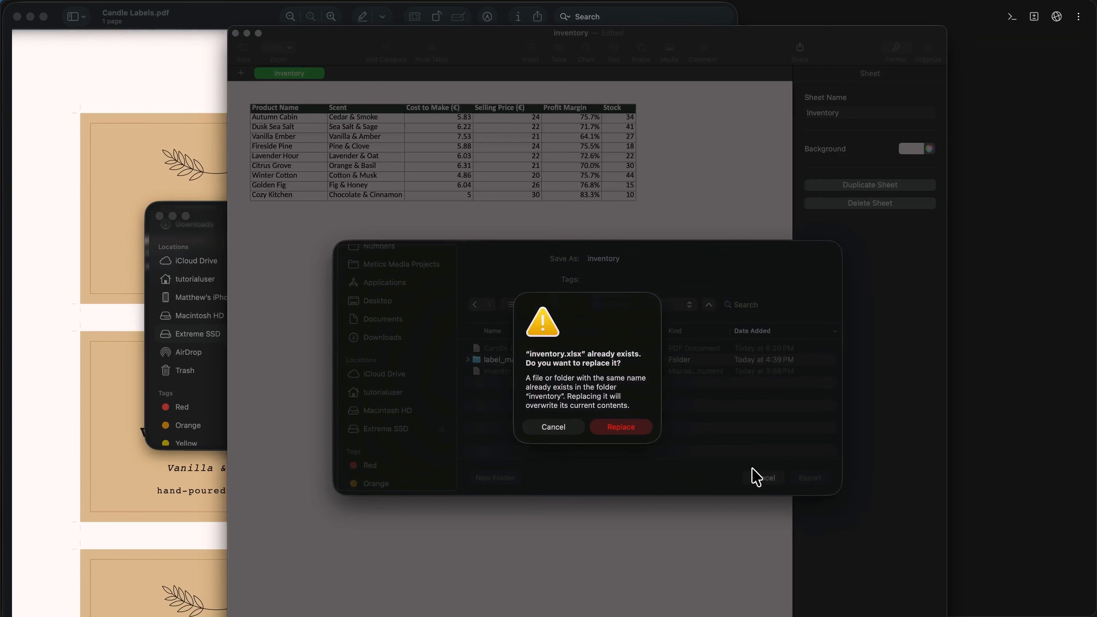
left_click(618, 425)
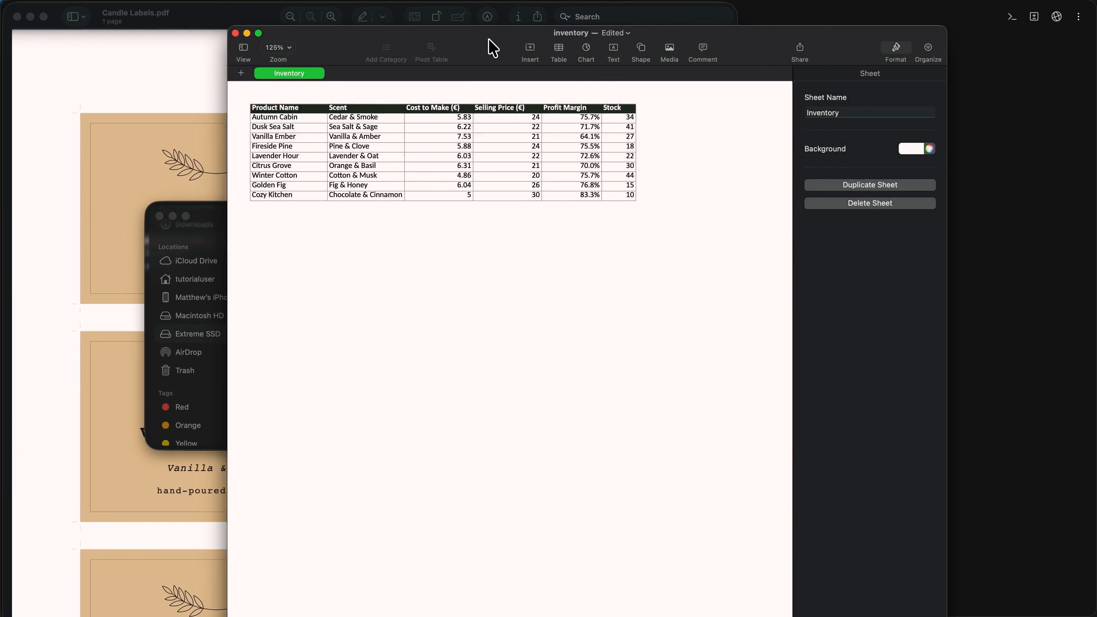
- Close the spreadsheet without keeping the new document, and preview the exported inventory file in the inventory folder
key("super+w")
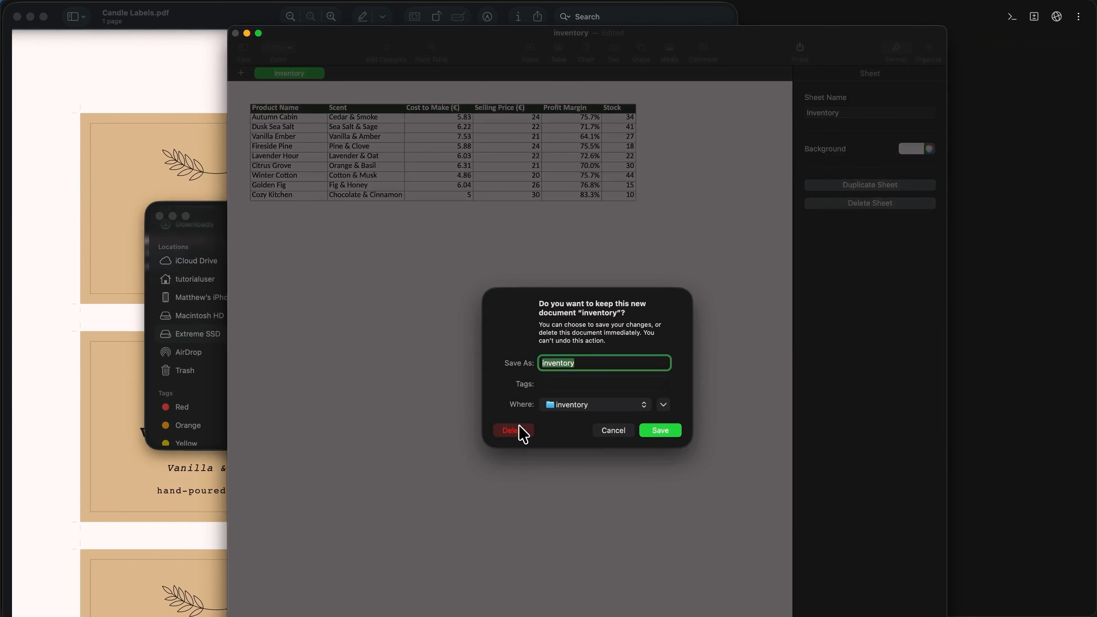
left_click(514, 430)
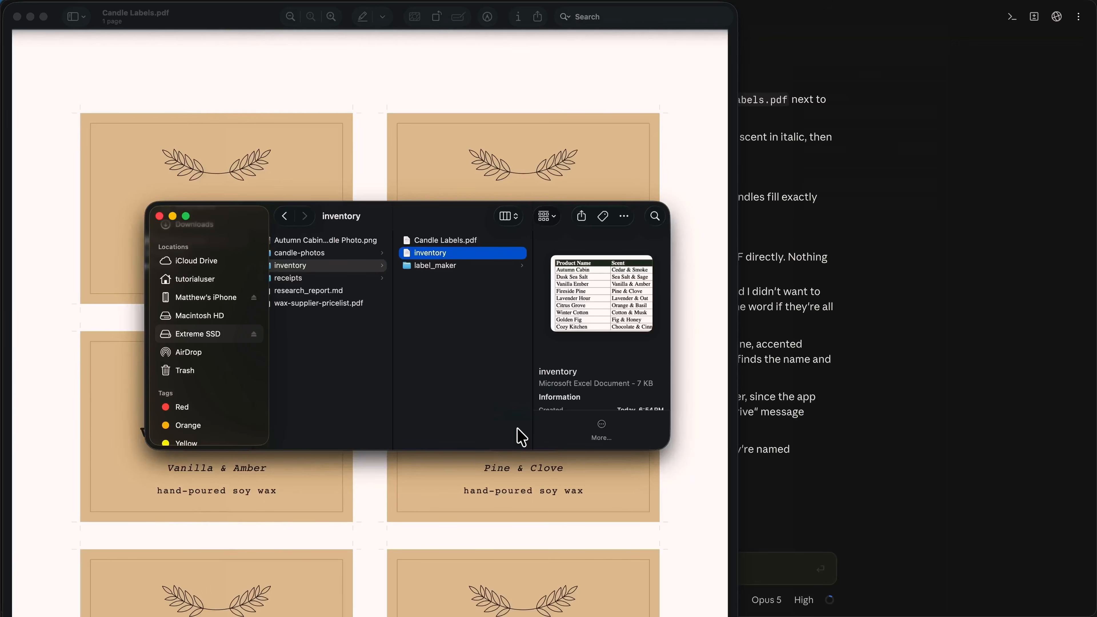
key("space")
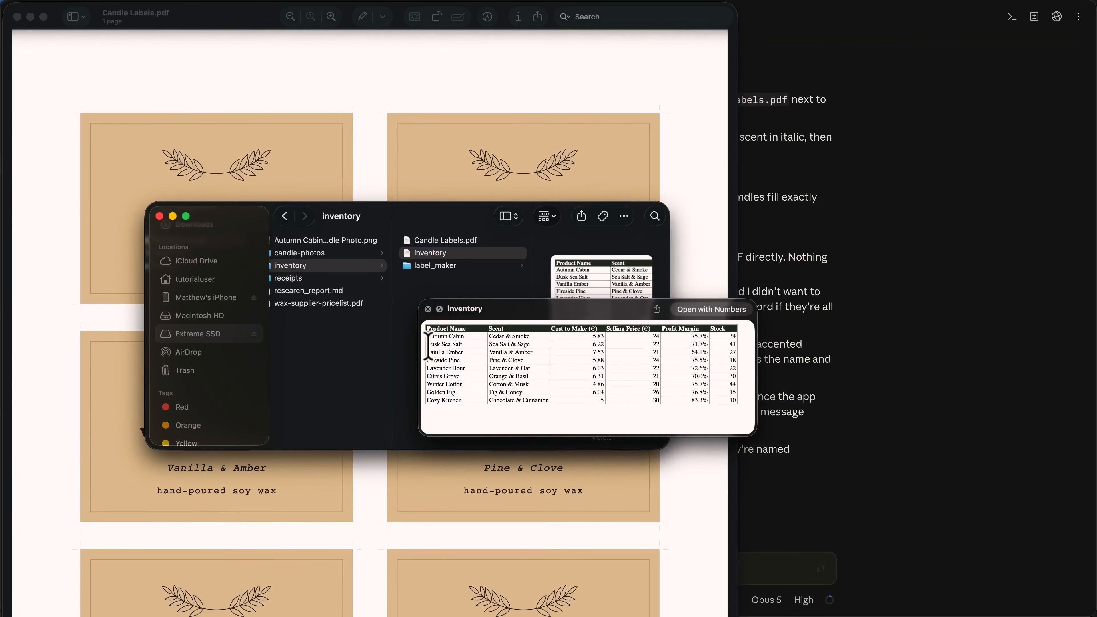
key("space")
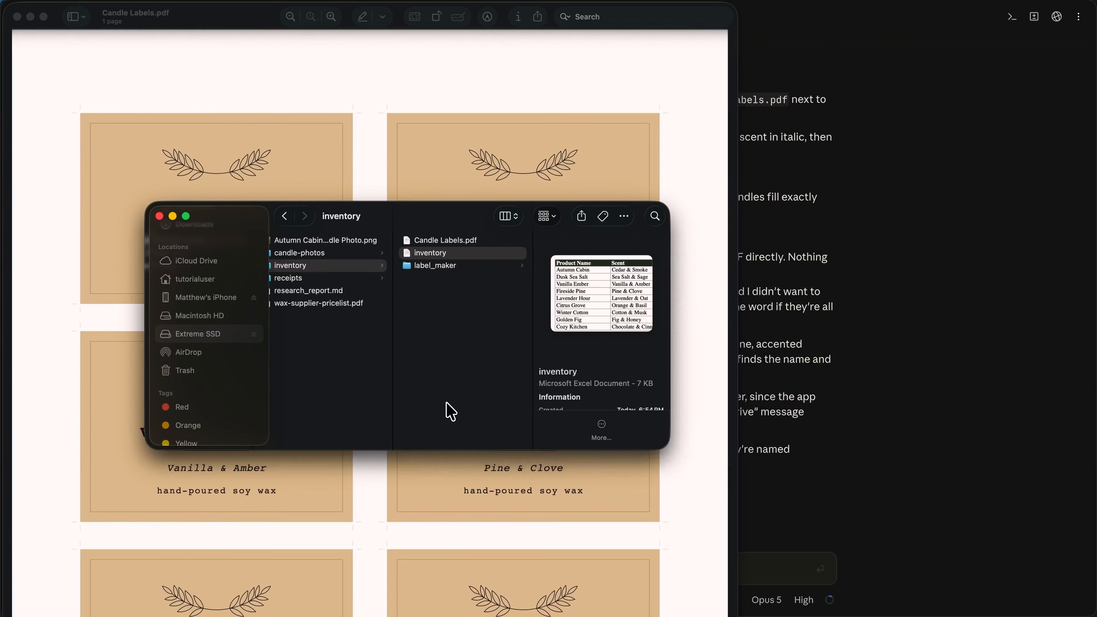
- Run the Make Candle Labels app from the Desktop folder again and check the regenerated Candle Labels.pdf through to page 2
scroll(228, 317, "up", 5)
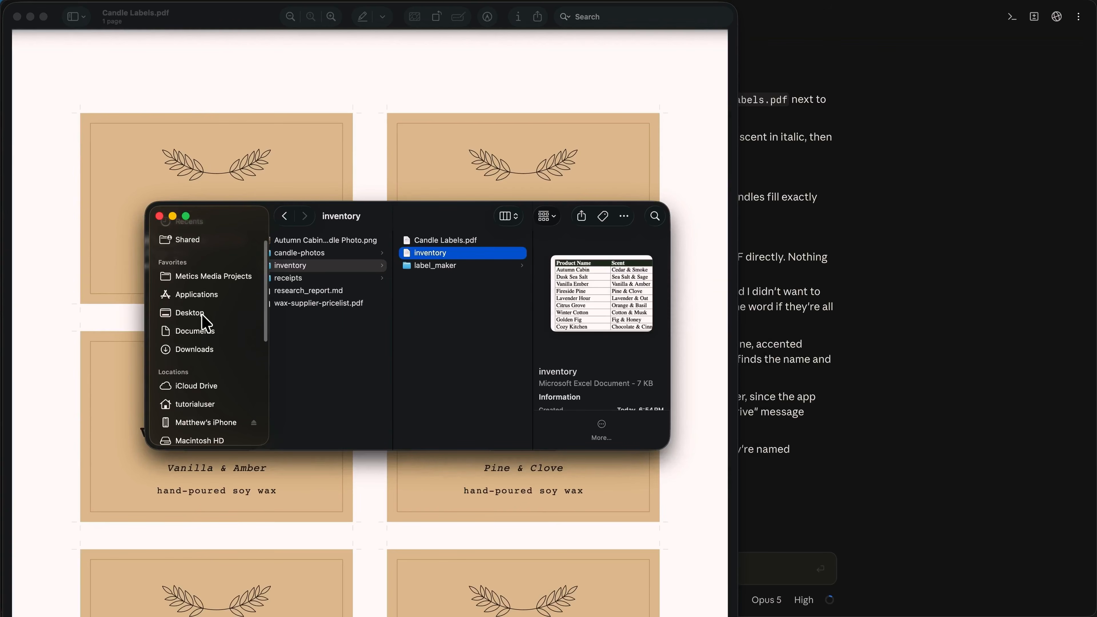
left_click(201, 313)
double_click(341, 242)
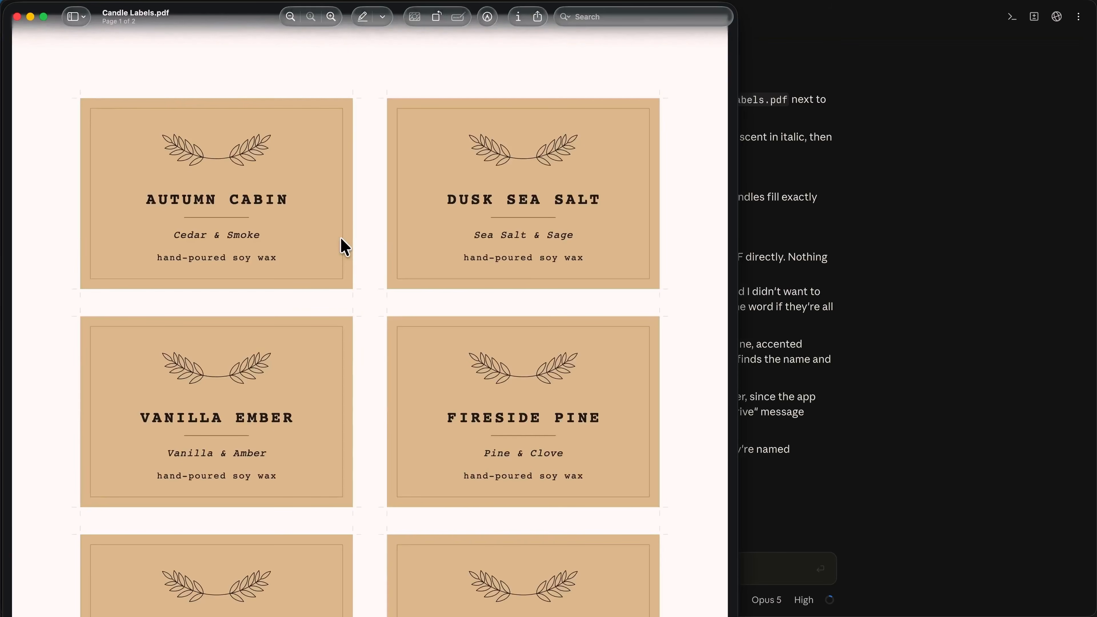
scroll(512, 212, "down", 15)
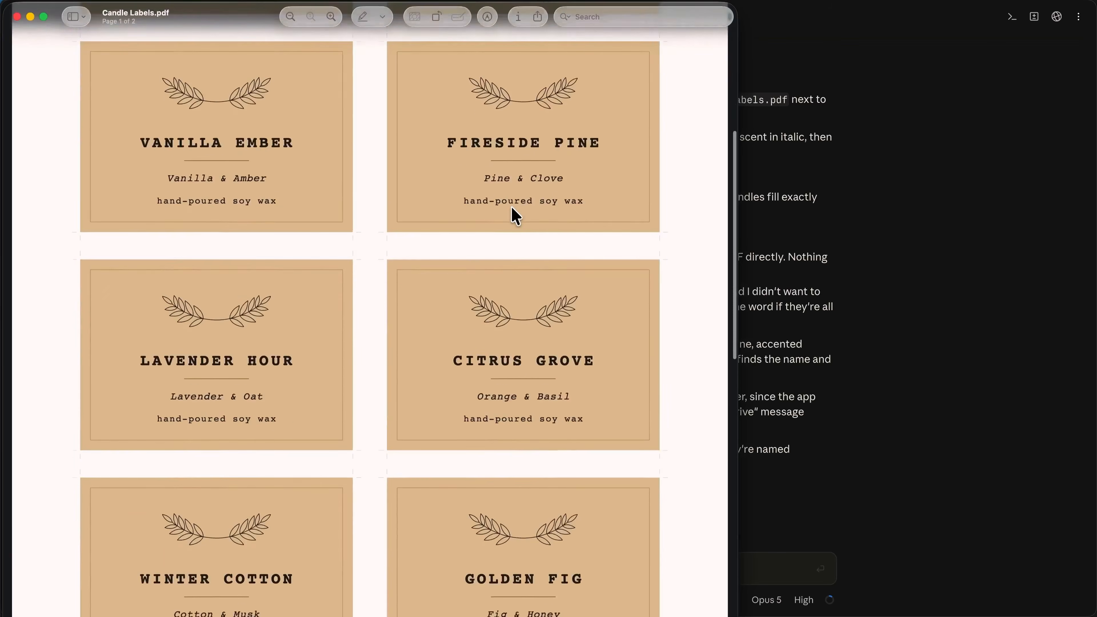
scroll(512, 207, "down", 2)
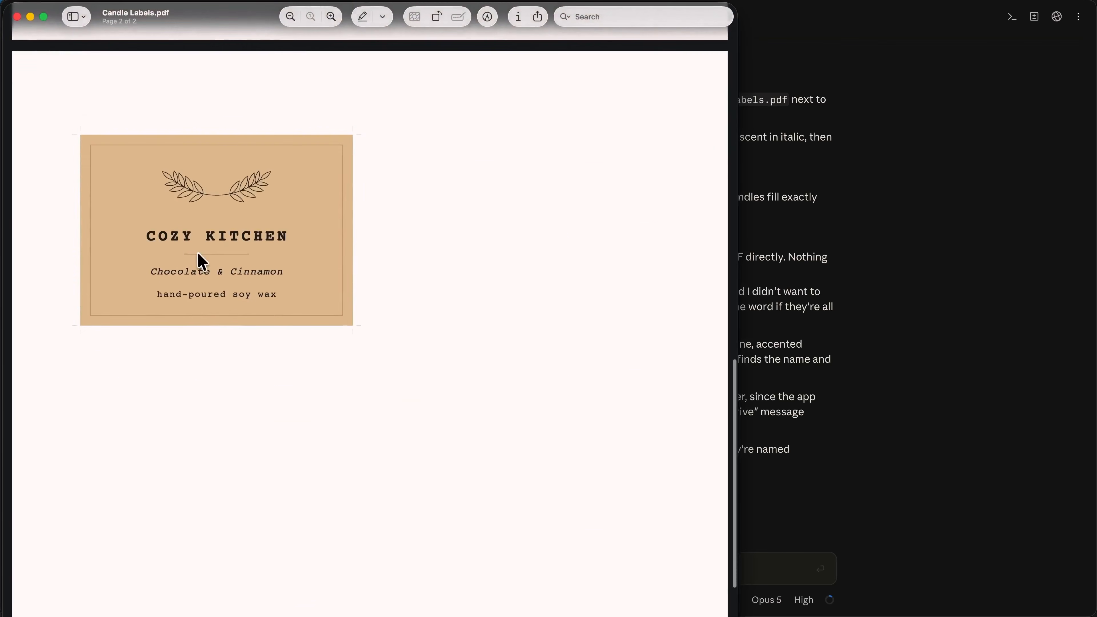